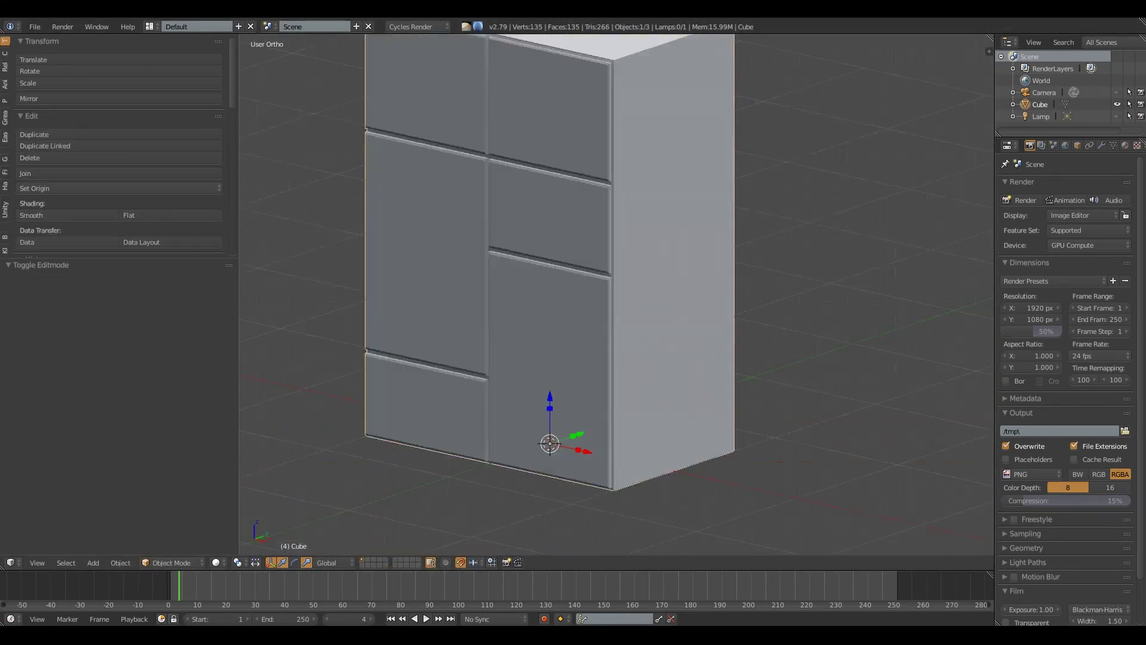
Step: Zoom out and switch to a straight front view of the paneled cabinet
{"action": "scroll", "coordinate": [615, 298], "scroll_direction": "down", "scroll_amount": 3}
{"action": "scroll", "coordinate": [615, 299], "scroll_direction": "down", "scroll_amount": 3}
{"action": "key", "text": "KP_1"}
Step: Add a cylinder and extrude its top face upward into a neck
{"action": "key", "text": "shift+a"}
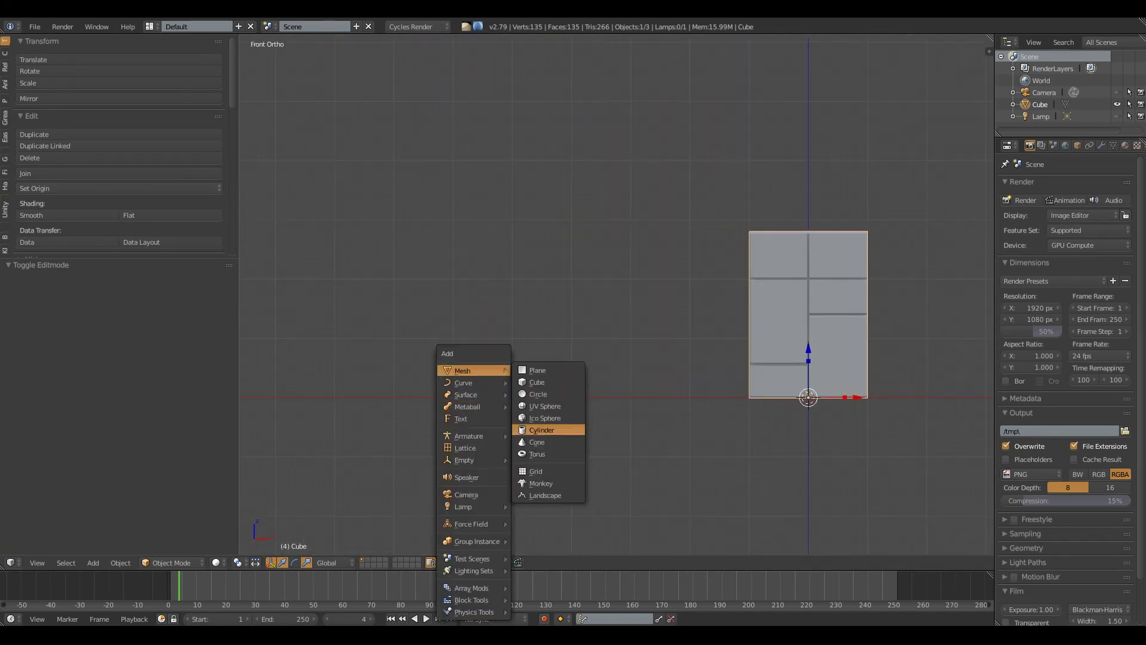
{"action": "left_click", "coordinate": [541, 429]}
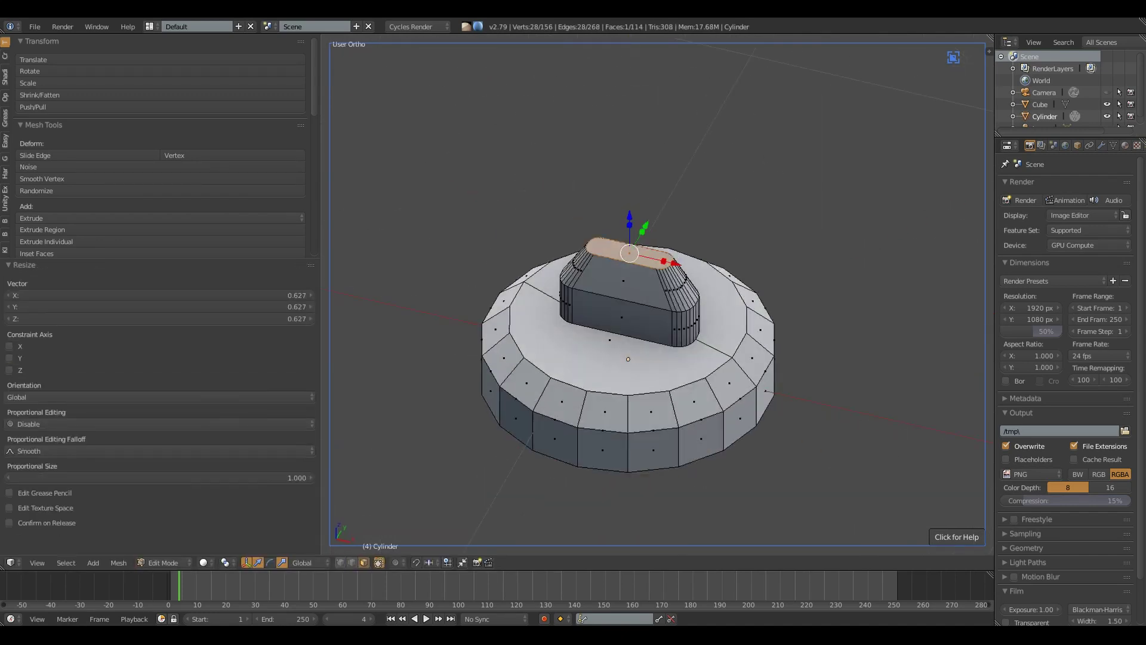
{"action": "key", "text": "e"}
{"action": "key", "text": "KP_1"}
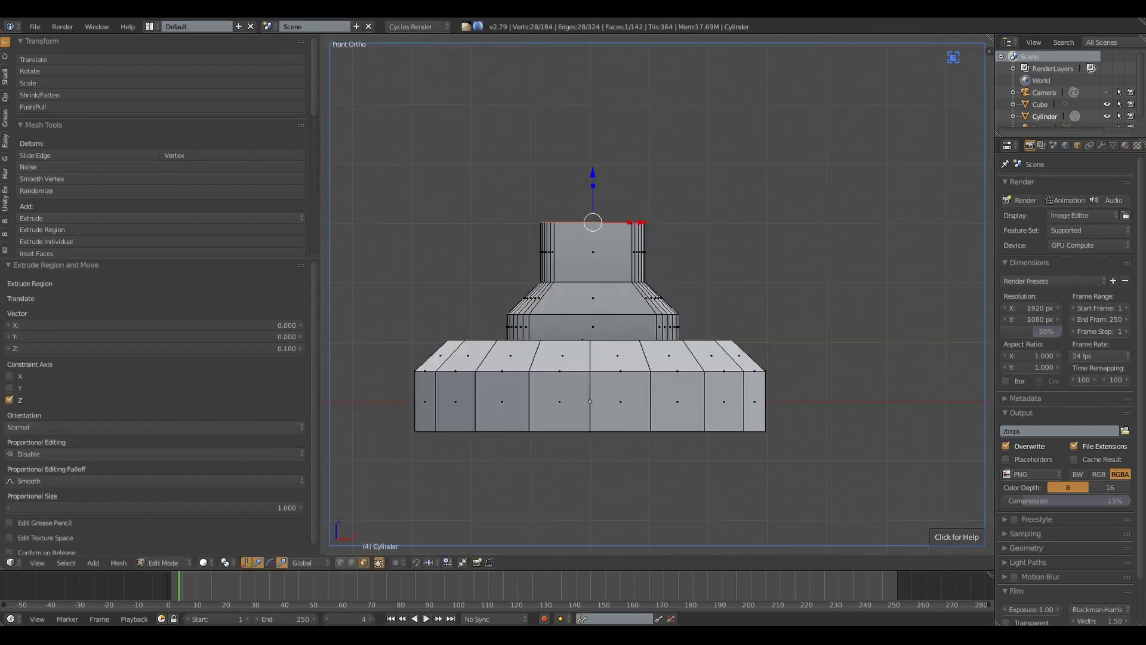
{"action": "scroll", "coordinate": [155, 179], "scroll_direction": "down", "scroll_amount": 3}
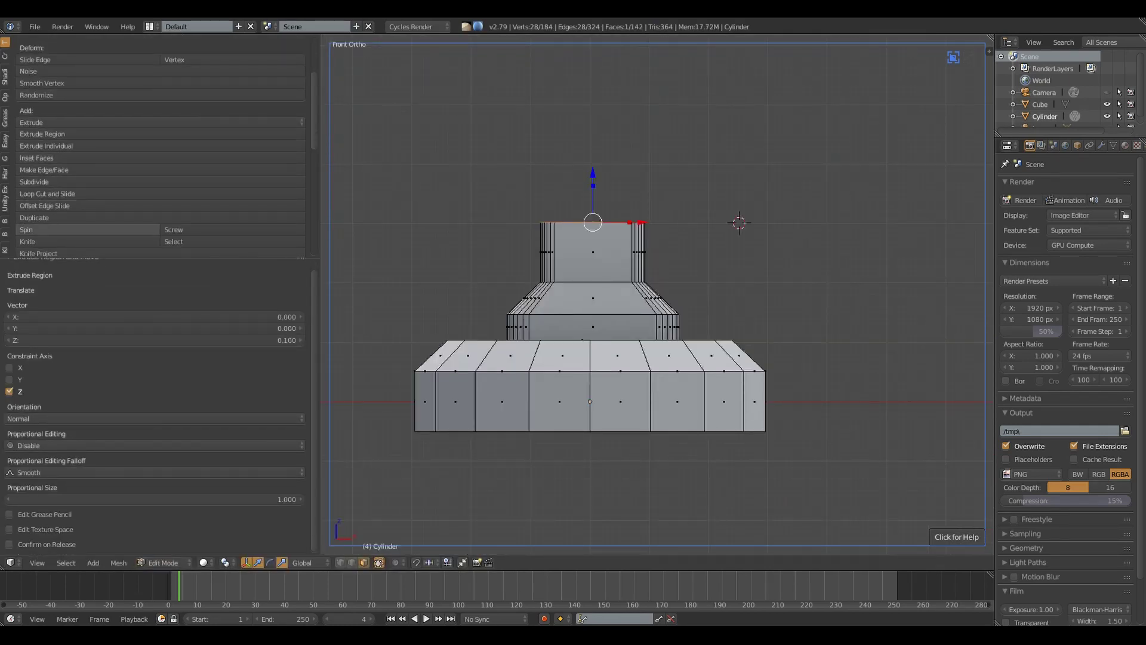
Step: Spin the top into a gentle bend, extrude and taper the pipe end, then bevel it
{"action": "left_click", "coordinate": [27, 229]}
{"action": "key", "text": "KP_1"}
{"action": "left_click_drag", "start_coordinate": [155, 355], "coordinate": [143, 367]}
{"action": "left_click_drag", "start_coordinate": [155, 328], "coordinate": [120, 328]}
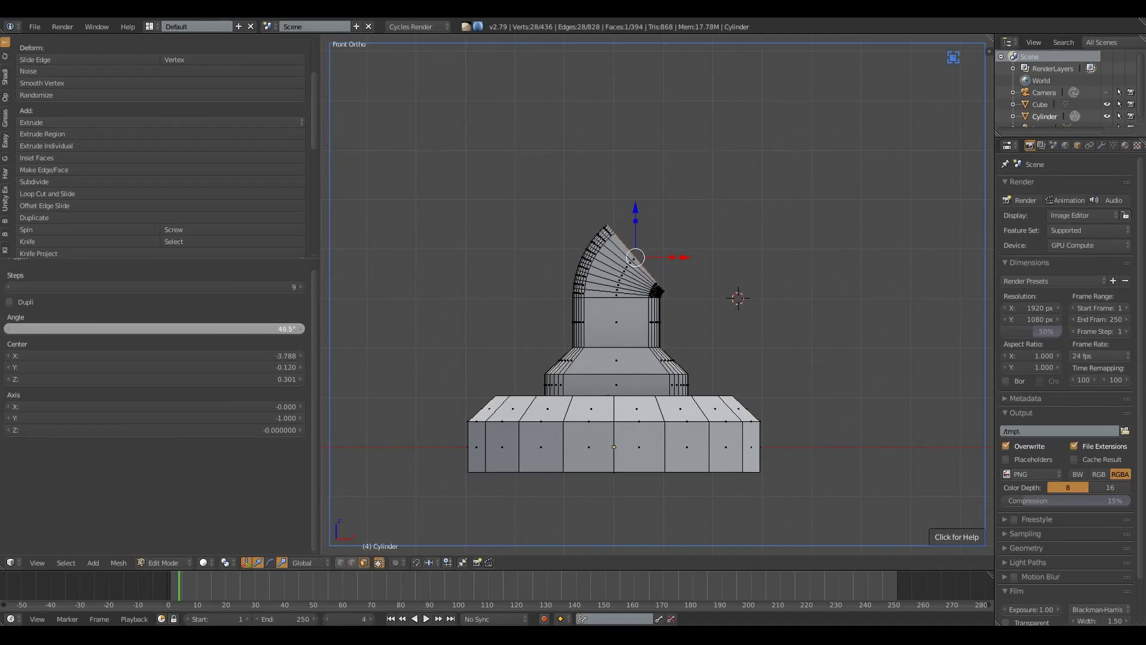
{"action": "middle_click_drag", "start_coordinate": [656, 328], "coordinate": [633, 299]}
{"action": "left_click", "coordinate": [897, 275]}
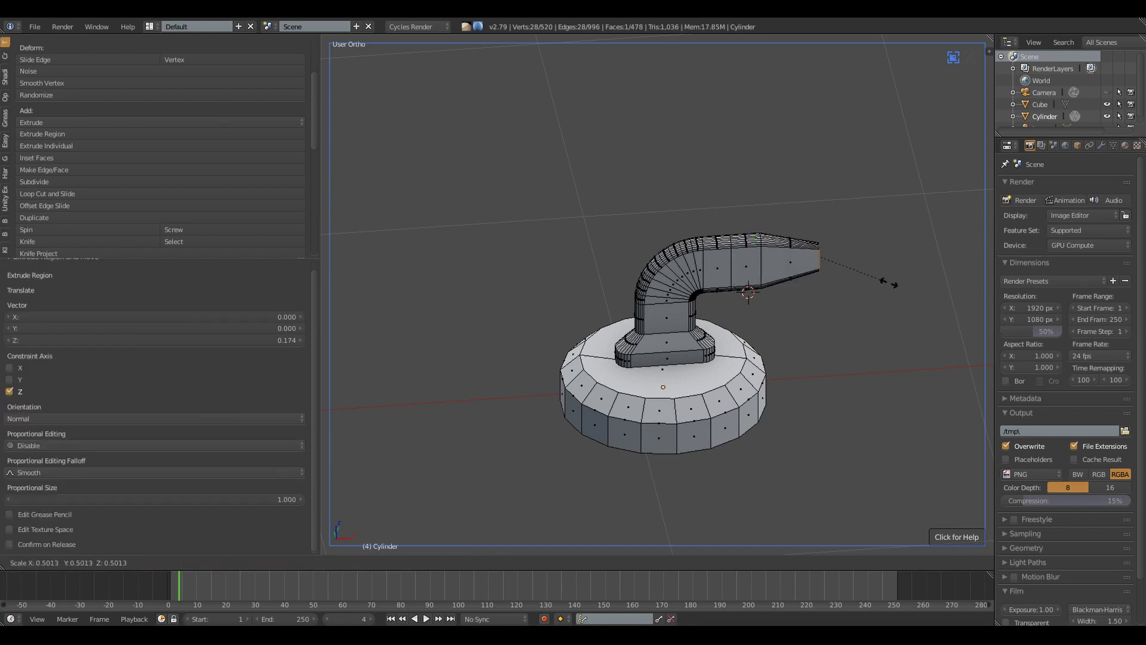
{"action": "left_click", "coordinate": [889, 282]}
{"action": "key", "text": "KP_Decimal"}
{"action": "key", "text": "Return"}
Step: Move the base's top face down along Z to flatten the base
{"action": "key", "text": "KP_1"}
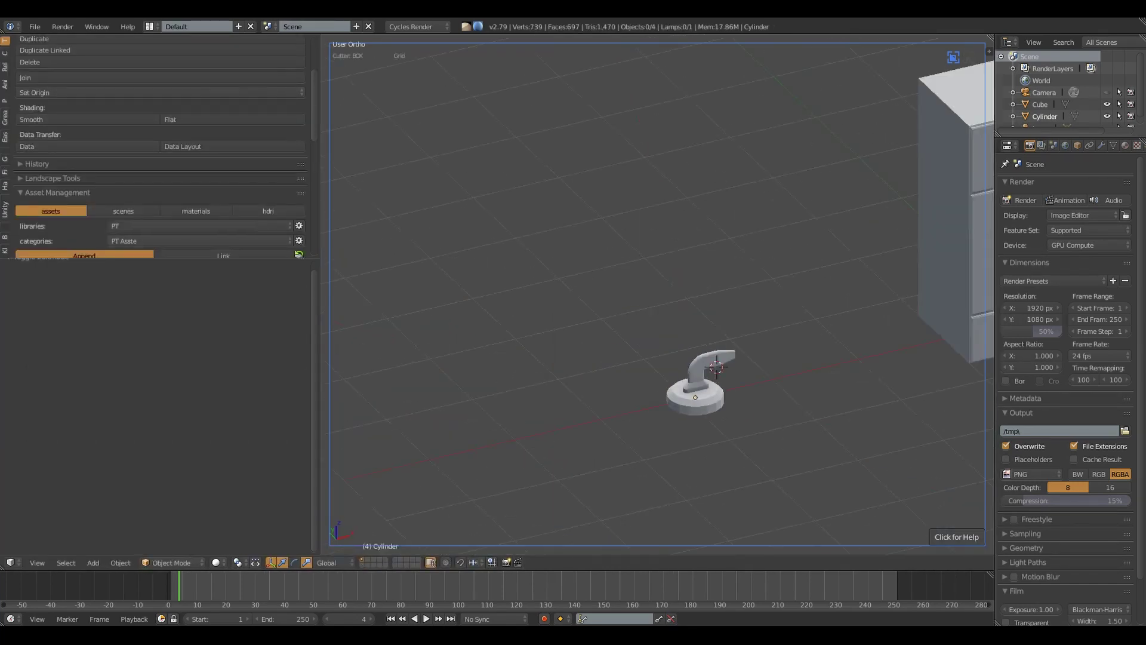
{"action": "scroll", "coordinate": [982, 195], "scroll_direction": "up", "scroll_amount": 5}
{"action": "key", "text": "a"}
{"action": "scroll", "coordinate": [982, 195], "scroll_direction": "down", "scroll_amount": 1}
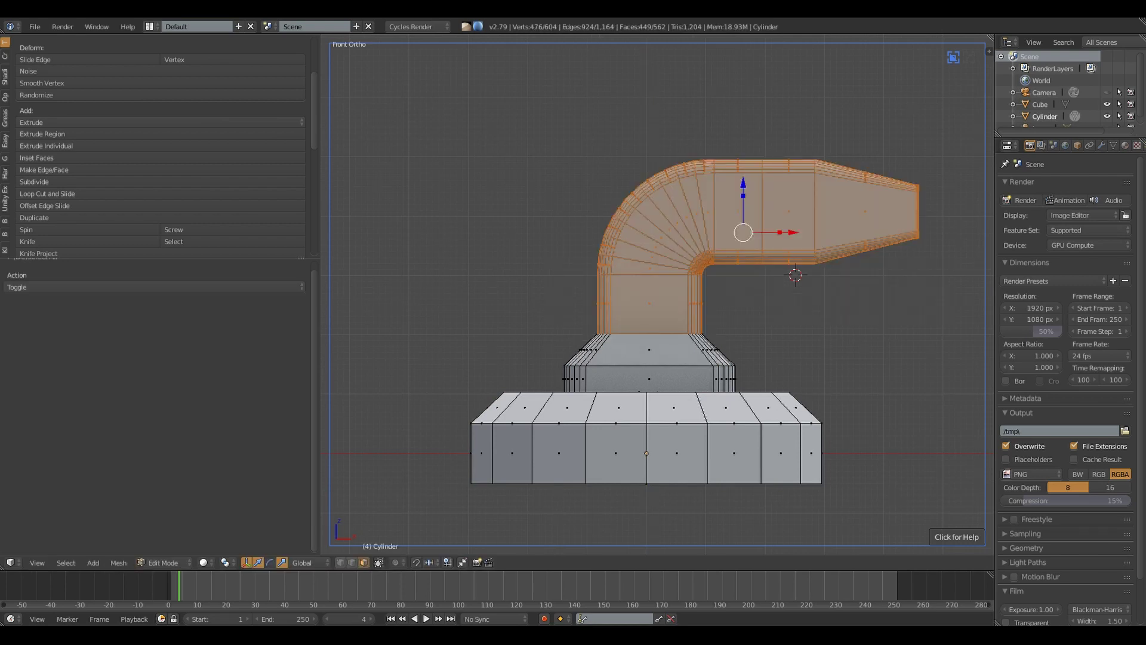
{"action": "left_click", "coordinate": [81, 507]}
{"action": "middle_click_drag", "start_coordinate": [657, 299], "coordinate": [656, 251]}
{"action": "key", "text": "KP_1"}
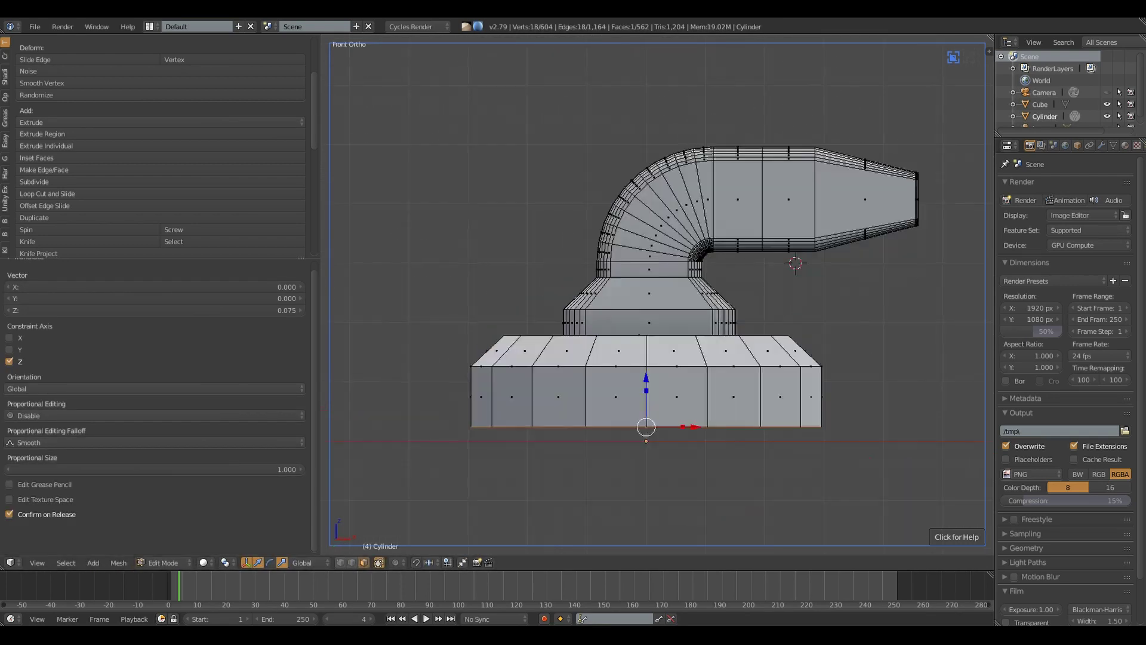
Step: Turn the handle 90° and position it against the cabinet's front
{"action": "middle_click_drag", "start_coordinate": [657, 298], "coordinate": [657, 257]}
{"action": "scroll", "coordinate": [721, 370], "scroll_direction": "down", "scroll_amount": 4}
{"action": "key", "text": "KP_1"}
{"action": "scroll", "coordinate": [656, 298], "scroll_direction": "up", "scroll_amount": 4}
{"action": "scroll", "coordinate": [657, 298], "scroll_direction": "down", "scroll_amount": 1}
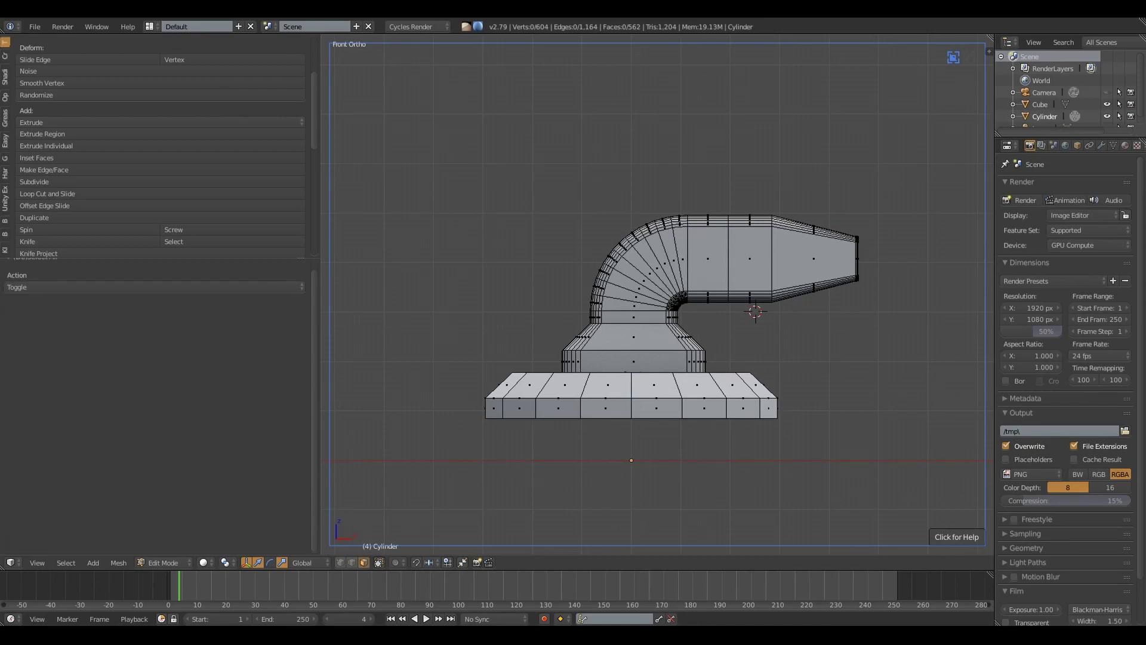
{"action": "key", "text": "l"}
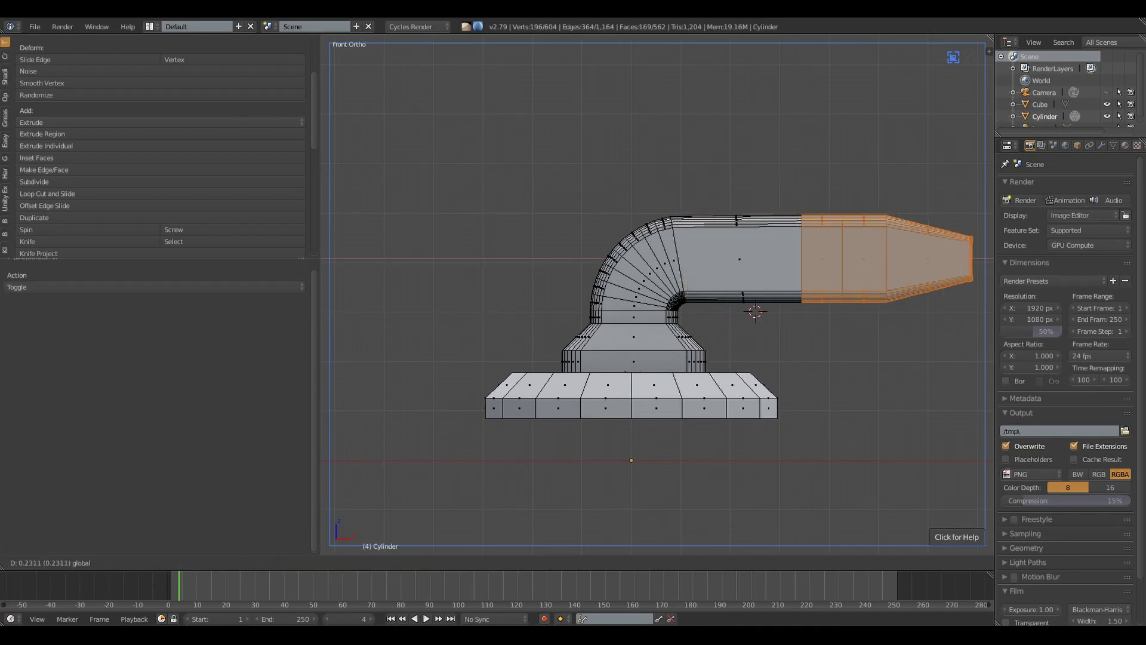
{"action": "key", "text": "a"}
{"action": "mouse_move", "coordinate": [657, 299]}
{"action": "middle_mouse_down"}
{"action": "mouse_move", "coordinate": [657, 239]}
{"action": "mouse_move", "coordinate": [669, 227]}
{"action": "middle_mouse_up"}
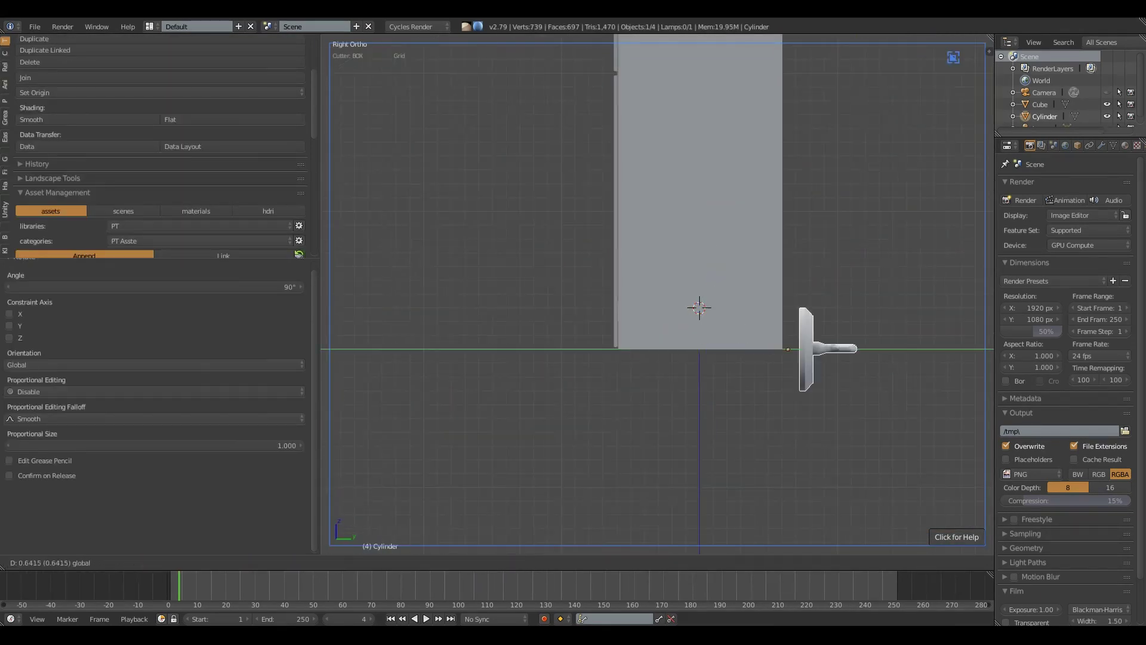
{"action": "key", "text": "KP_1"}
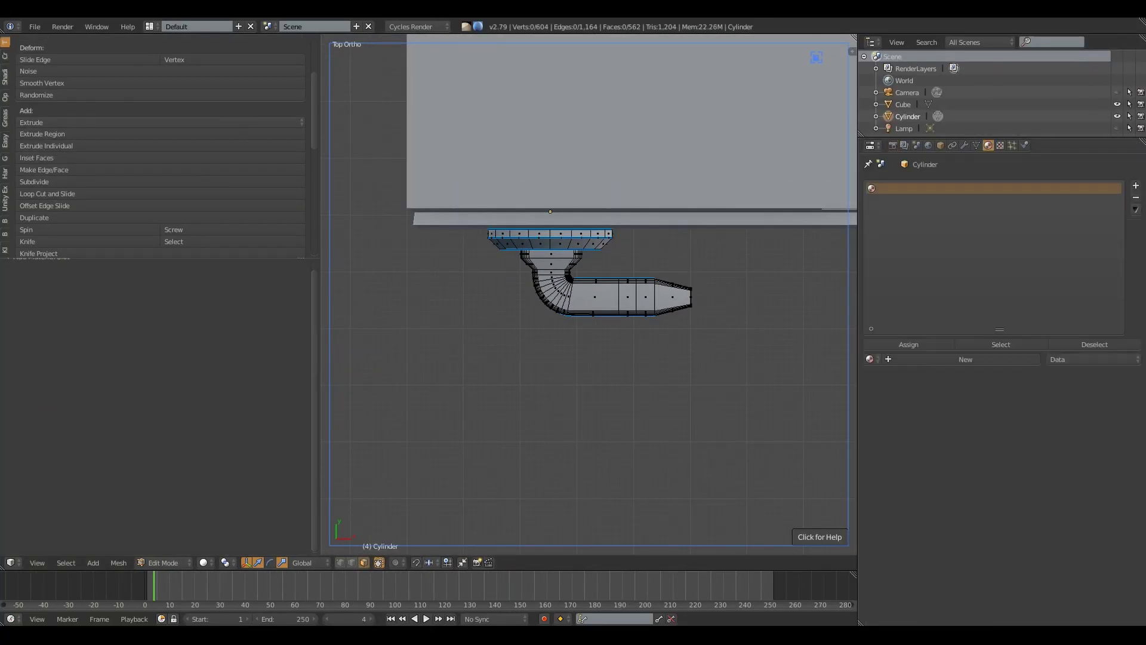
Step: Assign yellow and magenta materials to the handle and switch to solid shading
{"action": "key", "text": "a"}
{"action": "scroll", "coordinate": [544, 95], "scroll_direction": "up", "scroll_amount": 3}
{"action": "key", "text": "a"}
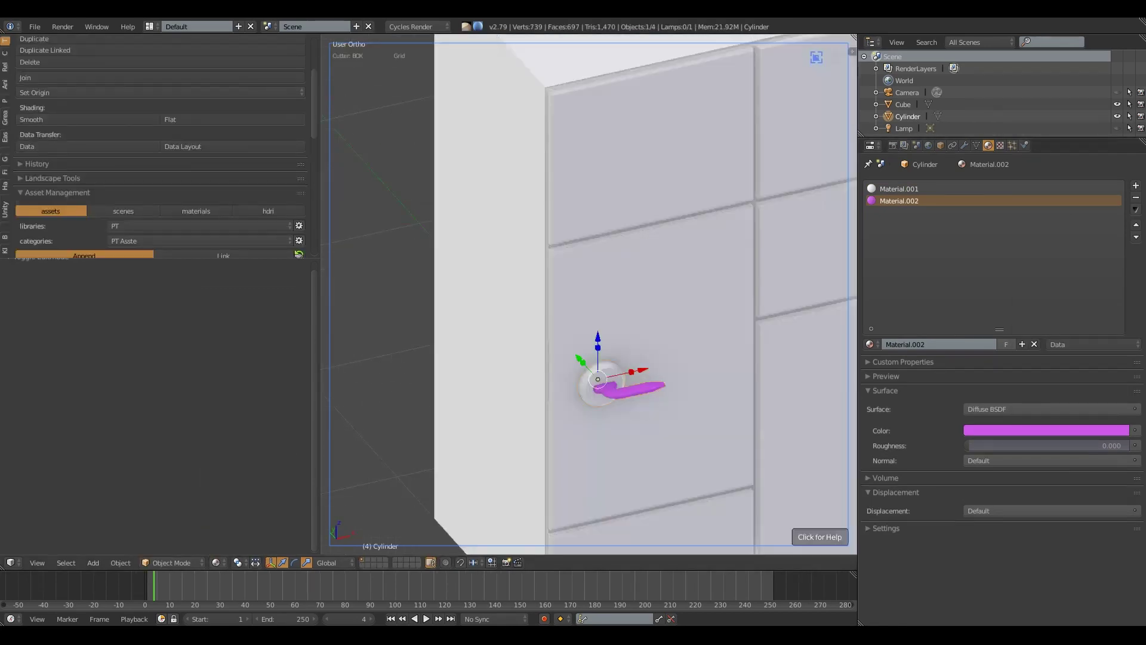
{"action": "left_click", "coordinate": [203, 562]}
{"action": "left_click", "coordinate": [232, 491]}
{"action": "key", "text": "KP_1"}
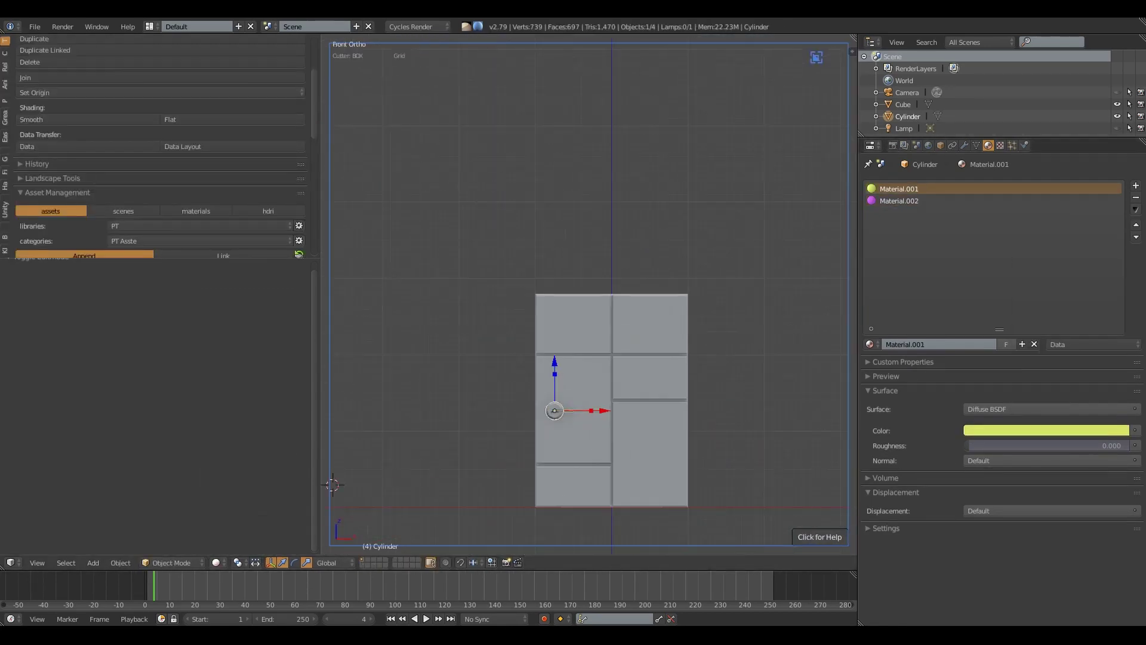
Step: Duplicate the handle onto the other doors, scaled to about 0.6 and rotated
{"action": "scroll", "coordinate": [584, 299], "scroll_direction": "up", "scroll_amount": 2}
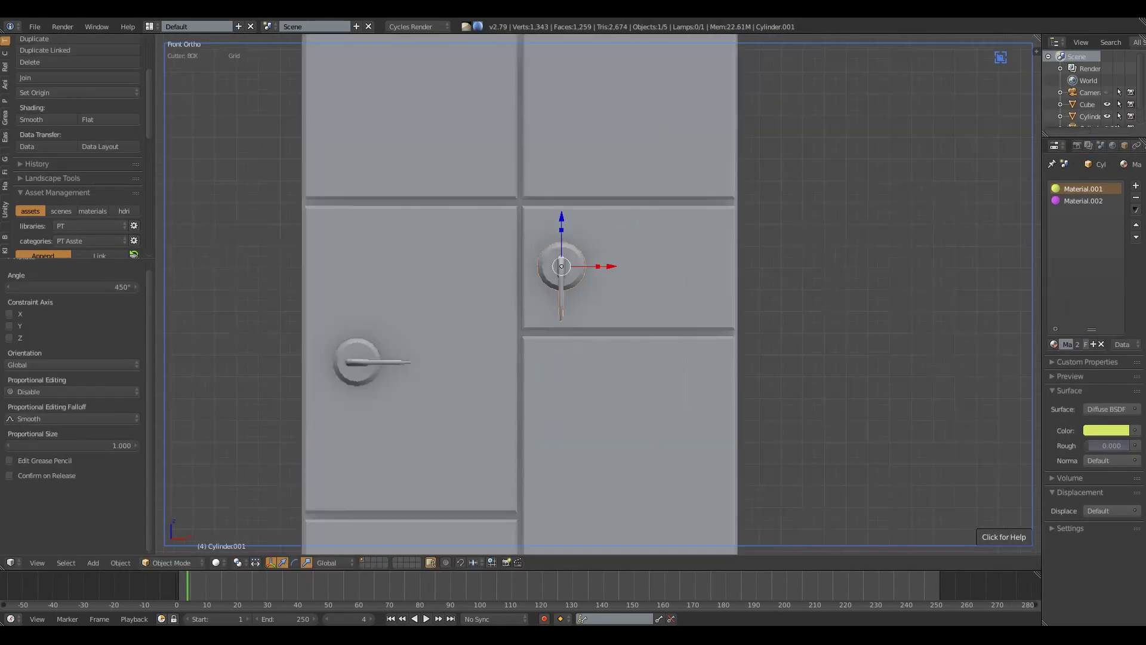
{"action": "middle_click_drag", "start_coordinate": [584, 298], "coordinate": [621, 281]}
{"action": "key", "text": "KP_1"}
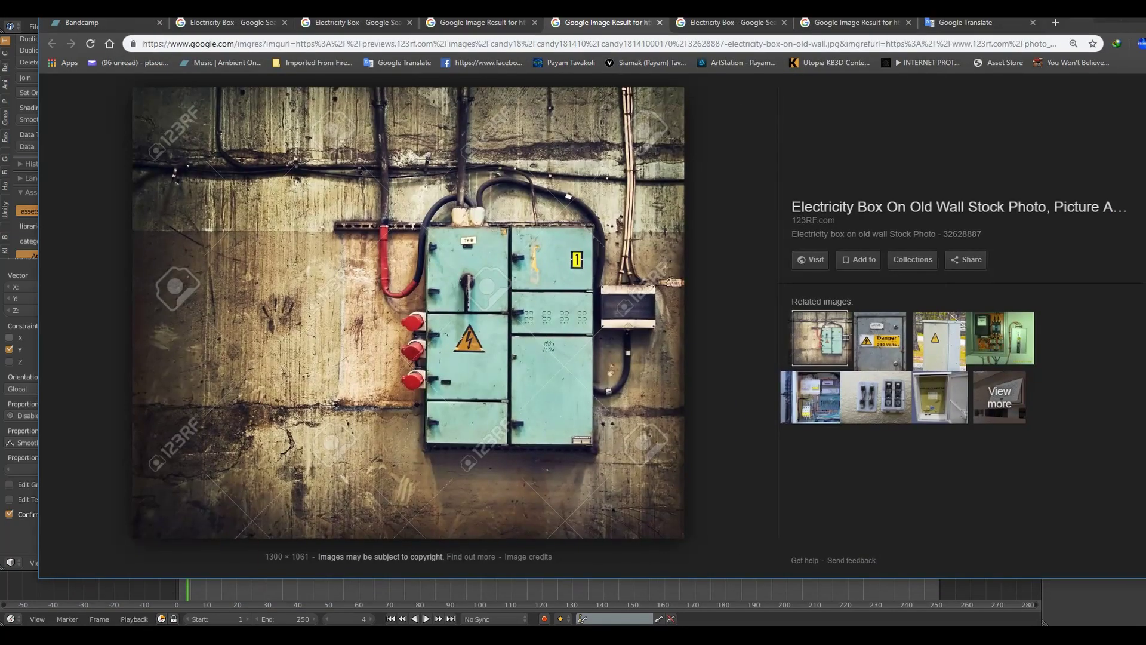
{"action": "key", "text": "KP_1"}
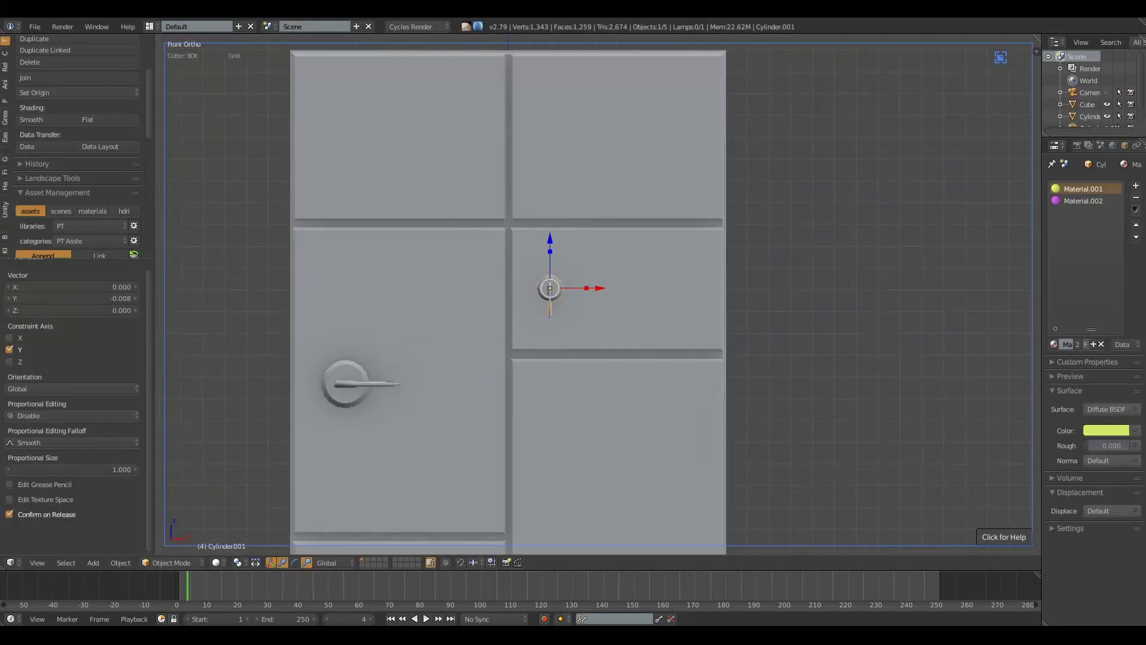
{"action": "key", "text": "Return"}
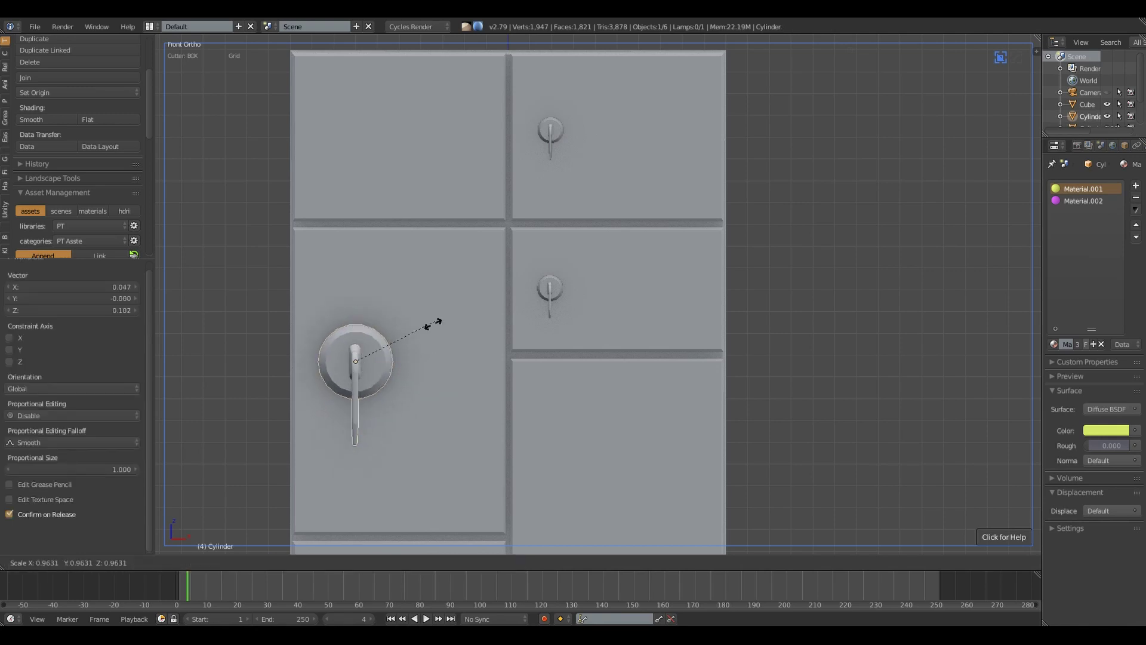
{"action": "left_click_drag", "start_coordinate": [427, 326], "coordinate": [400, 339]}
{"action": "left_click", "coordinate": [552, 285]}
{"action": "scroll", "coordinate": [553, 285], "scroll_direction": "down", "scroll_amount": 2}
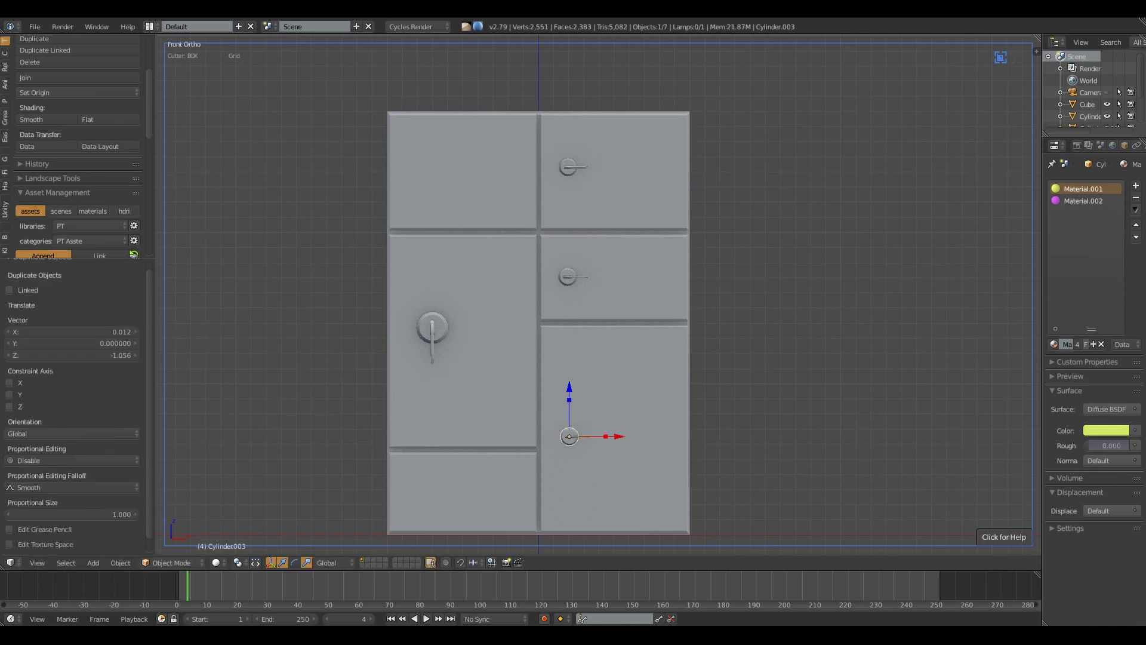
Step: Add a new cube beside the cabinet and start scaling it along Z
{"action": "middle_click_drag", "start_coordinate": [418, 335], "coordinate": [340, 424]}
{"action": "key", "text": "KP_1"}
{"action": "left_click", "coordinate": [418, 325]}
{"action": "key", "text": "shift+a"}
Step: Flatten the new cube vertically into a flat box
{"action": "left_click_drag", "start_coordinate": [418, 299], "coordinate": [418, 330]}
{"action": "middle_click_drag", "start_coordinate": [418, 329], "coordinate": [418, 330]}
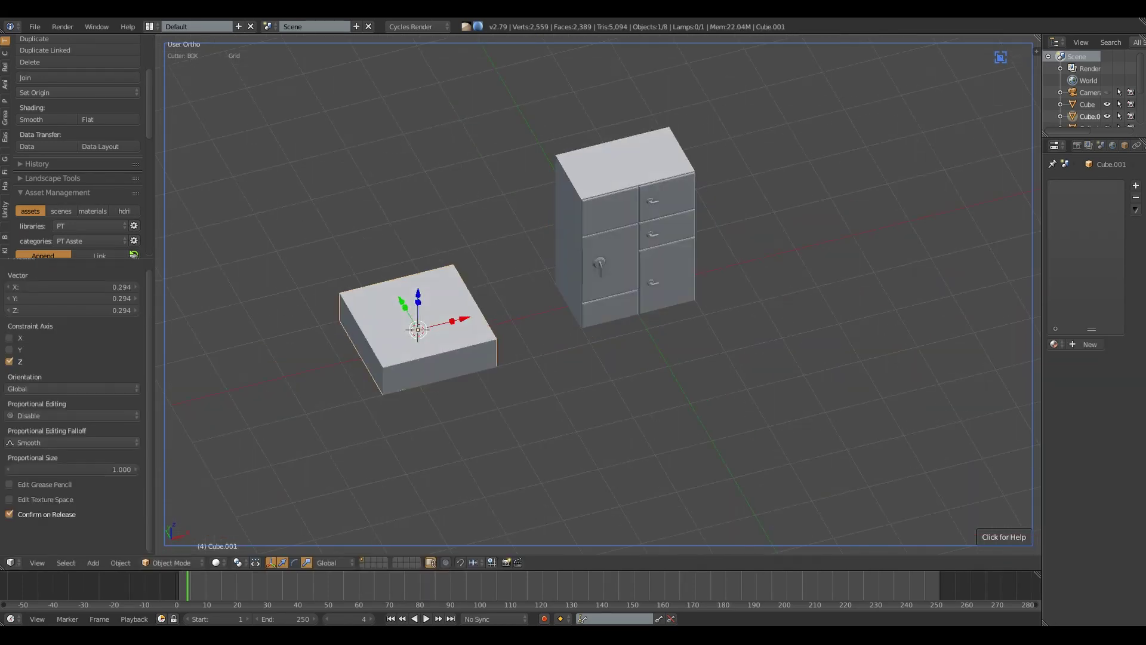
{"action": "scroll", "coordinate": [542, 358], "scroll_direction": "up", "scroll_amount": 2}
{"action": "key", "text": "KP_7"}
{"action": "middle_click_drag", "start_coordinate": [541, 334], "coordinate": [542, 359]}
Step: Duplicate the flat box, raise the copy above it and resize it
{"action": "key", "text": "shift+d"}
{"action": "key", "text": "Escape"}
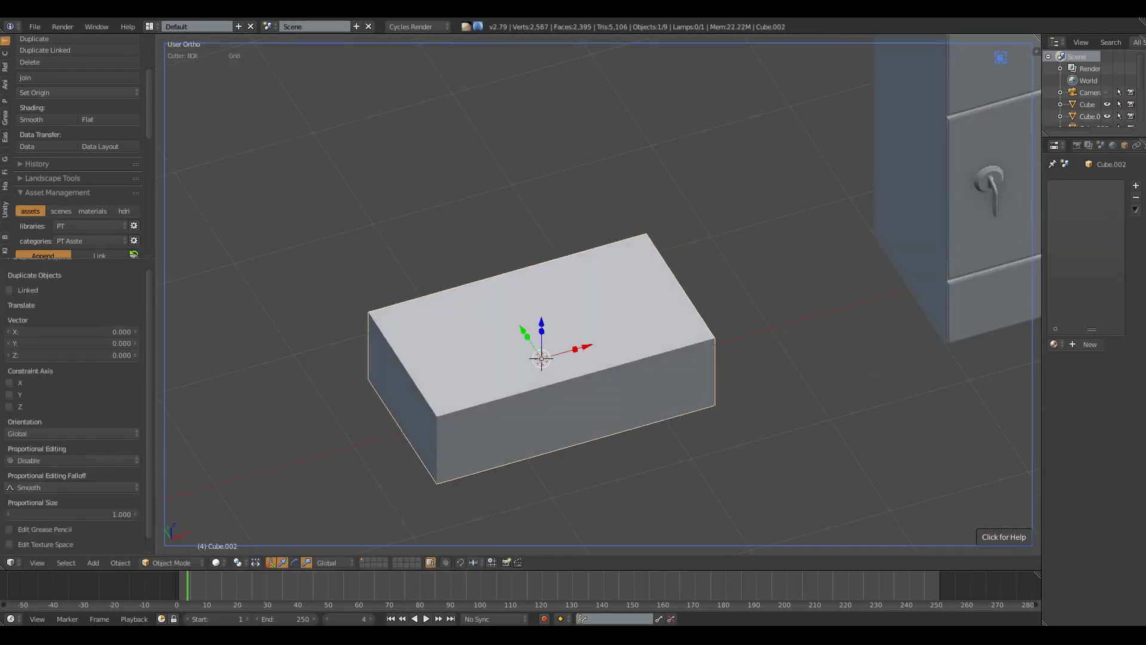
{"action": "left_click_drag", "start_coordinate": [542, 325], "coordinate": [553, 179]}
{"action": "key", "text": "KP_1"}
{"action": "scroll", "coordinate": [551, 299], "scroll_direction": "up", "scroll_amount": 2}
{"action": "key", "text": "s"}
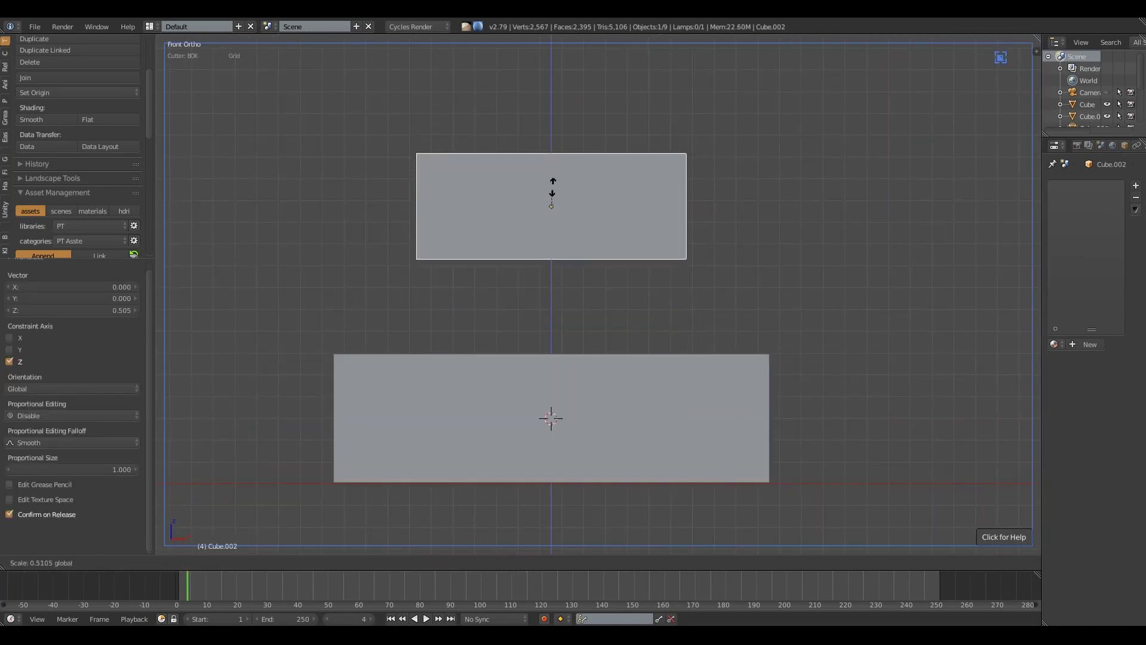
{"action": "key", "text": "Escape"}
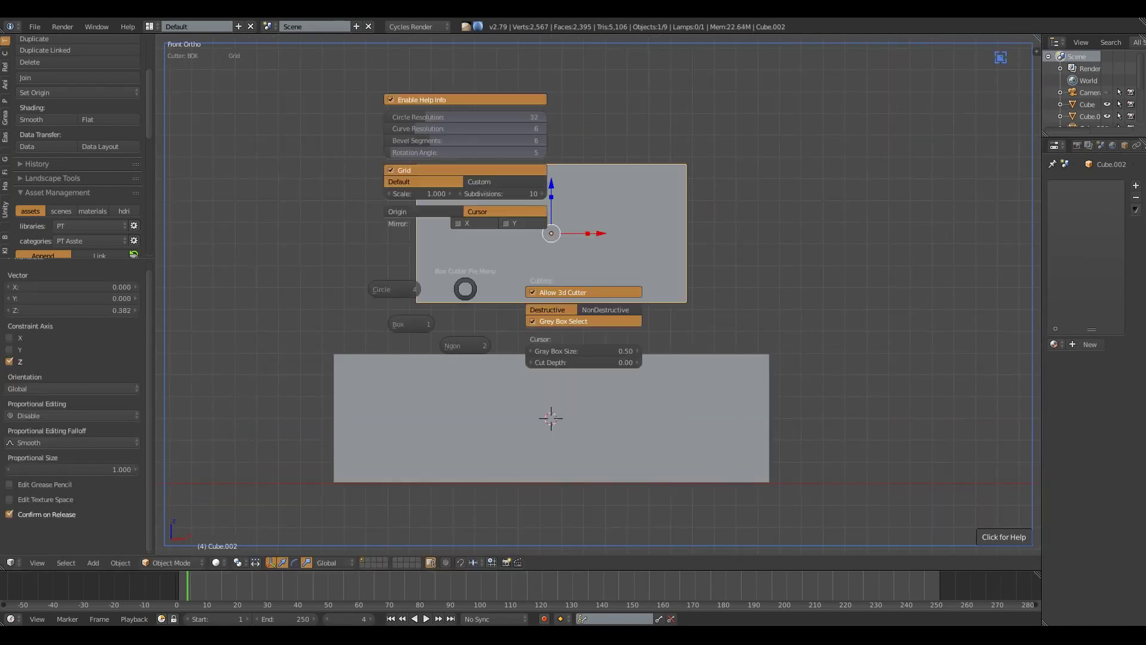
Step: Cut a sloped notch into the upper box with Box Cutter NGON mode and bevel its edges
{"action": "key", "text": "ctrl+z"}
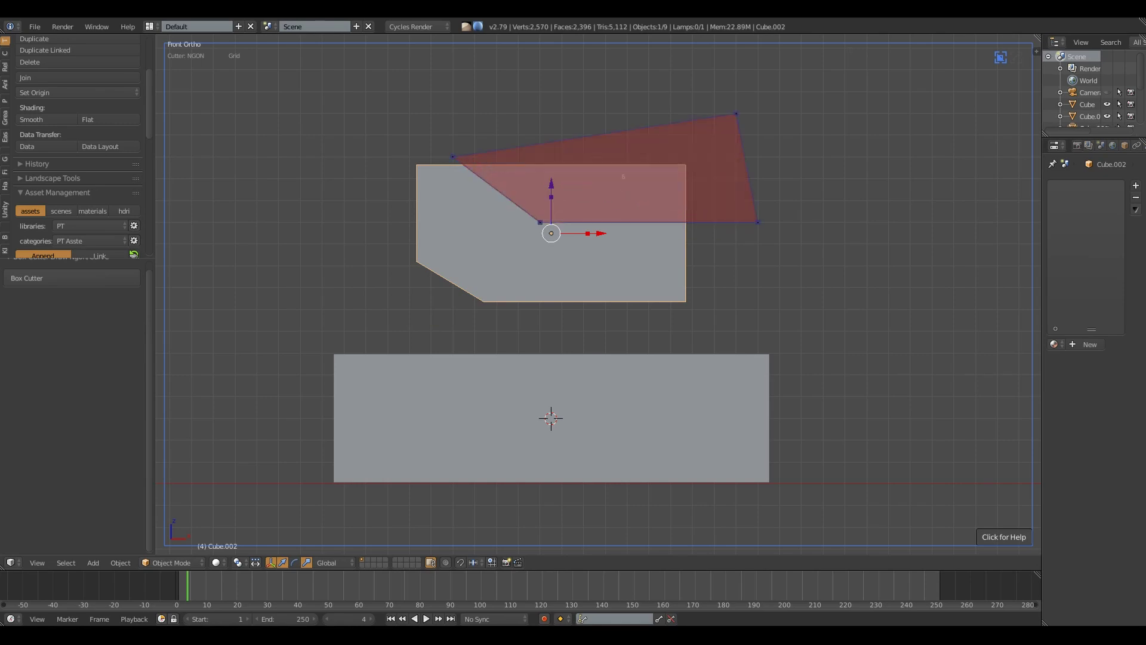
{"action": "key", "text": "space"}
{"action": "middle_click_drag", "start_coordinate": [551, 299], "coordinate": [519, 239]}
{"action": "key", "text": "Tab"}
{"action": "key", "text": "a"}
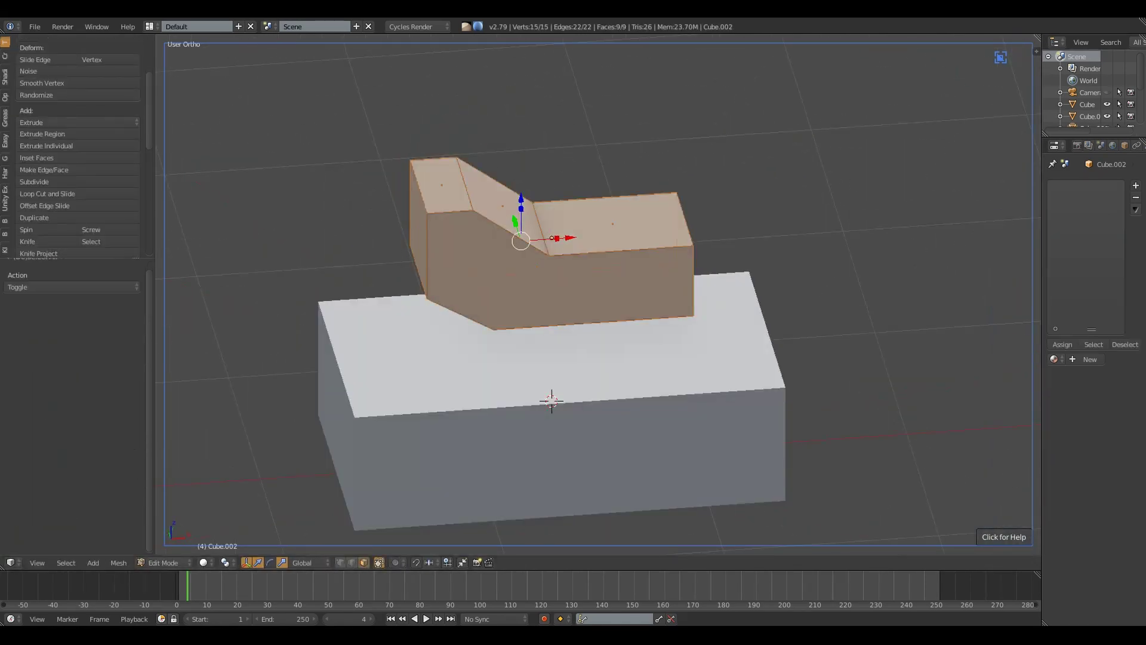
{"action": "key", "text": "ctrl+b"}
{"action": "key", "text": "Tab"}
{"action": "mouse_move", "coordinate": [597, 299]}
{"action": "middle_mouse_down"}
{"action": "mouse_move", "coordinate": [538, 269]}
{"action": "mouse_move", "coordinate": [568, 251]}
{"action": "middle_mouse_up"}
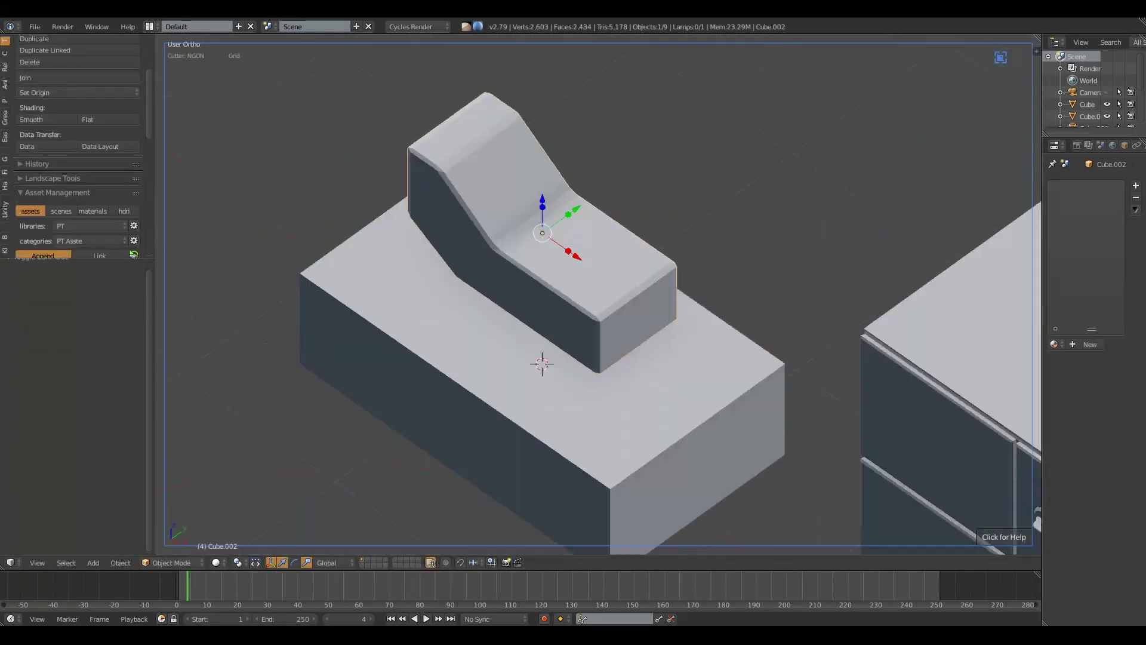
{"action": "key", "text": "KP_1"}
Step: Loop cut the lower box and extrude its bottom into a narrower stepped tier
{"action": "right_click", "coordinate": [600, 452]}
{"action": "key", "text": "Tab"}
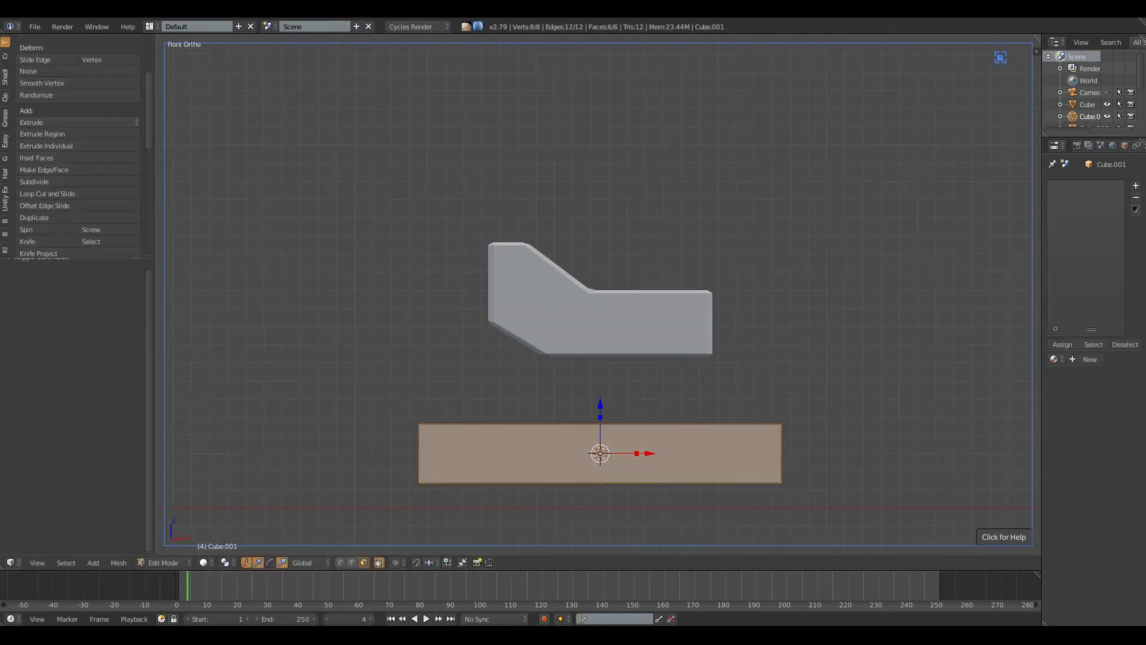
{"action": "key", "text": "ctrl+r"}
{"action": "left_click", "coordinate": [600, 454]}
{"action": "right_click", "coordinate": [600, 454]}
{"action": "mouse_move", "coordinate": [600, 454]}
{"action": "middle_mouse_down", "text": "shift"}
{"action": "mouse_move", "coordinate": [560, 372]}
{"action": "mouse_move", "coordinate": [478, 442]}
{"action": "middle_mouse_up", "text": "shift"}
{"action": "key", "text": "a"}
{"action": "key", "text": "w"}
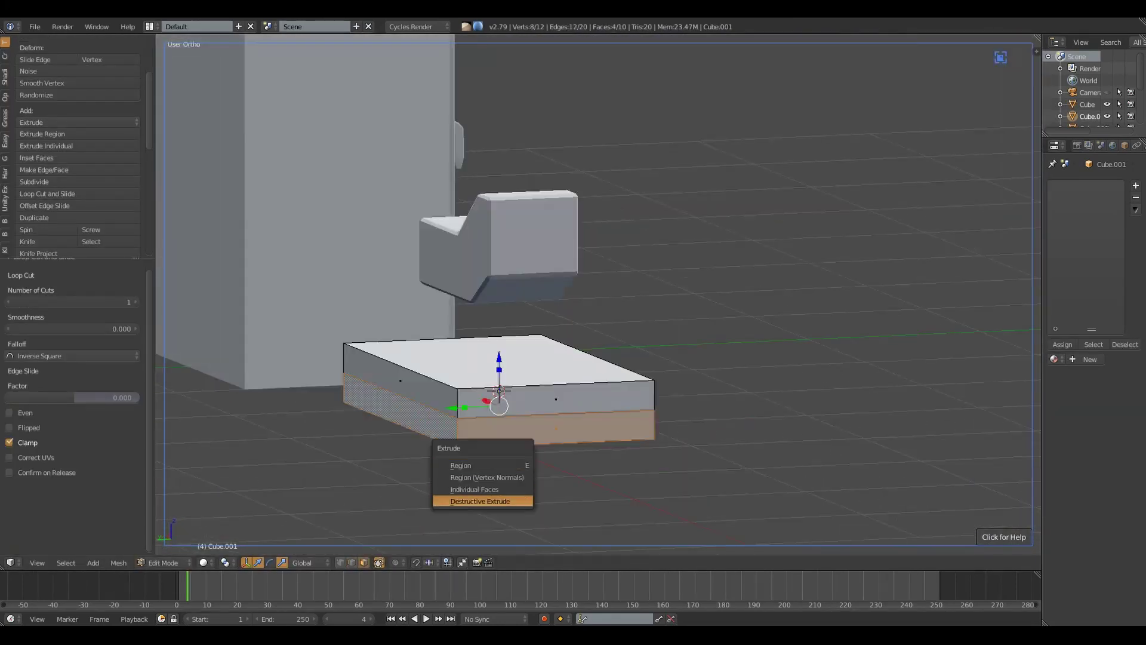
{"action": "left_click", "coordinate": [478, 499]}
Step: Lower the shape along Z and check the boxes from the top view
{"action": "key", "text": "Tab"}
{"action": "key", "text": "KP_1"}
{"action": "key", "text": "KP_8"}
{"action": "key", "text": "KP_1"}
{"action": "key", "text": "g"}
{"action": "key", "text": "z"}
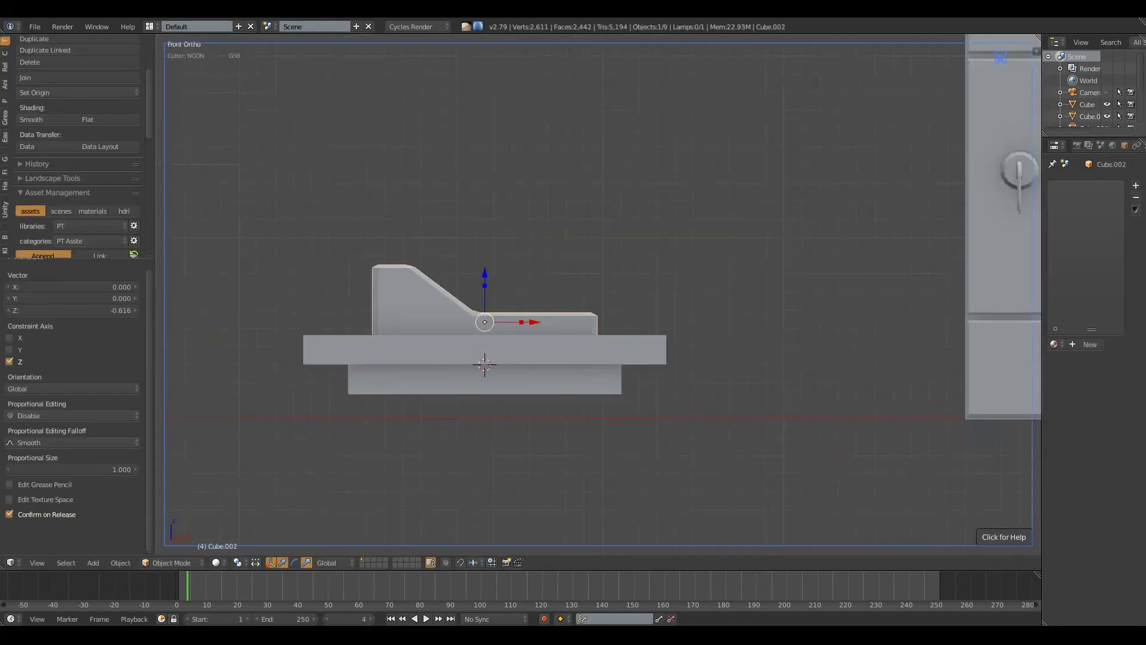
{"action": "key", "text": "KP_7"}
{"action": "scroll", "coordinate": [525, 316], "scroll_direction": "down", "scroll_amount": 1}
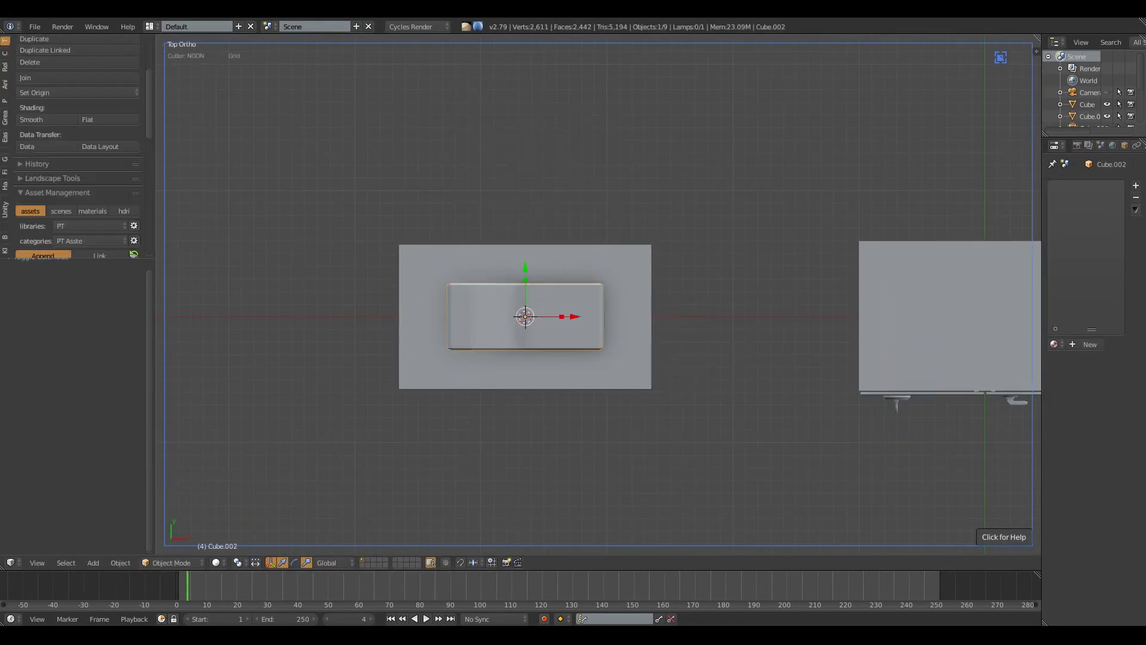
Step: Cut three parallel slots into the L-shaped block with a Box Cutter rectangle
{"action": "key", "text": "Escape"}
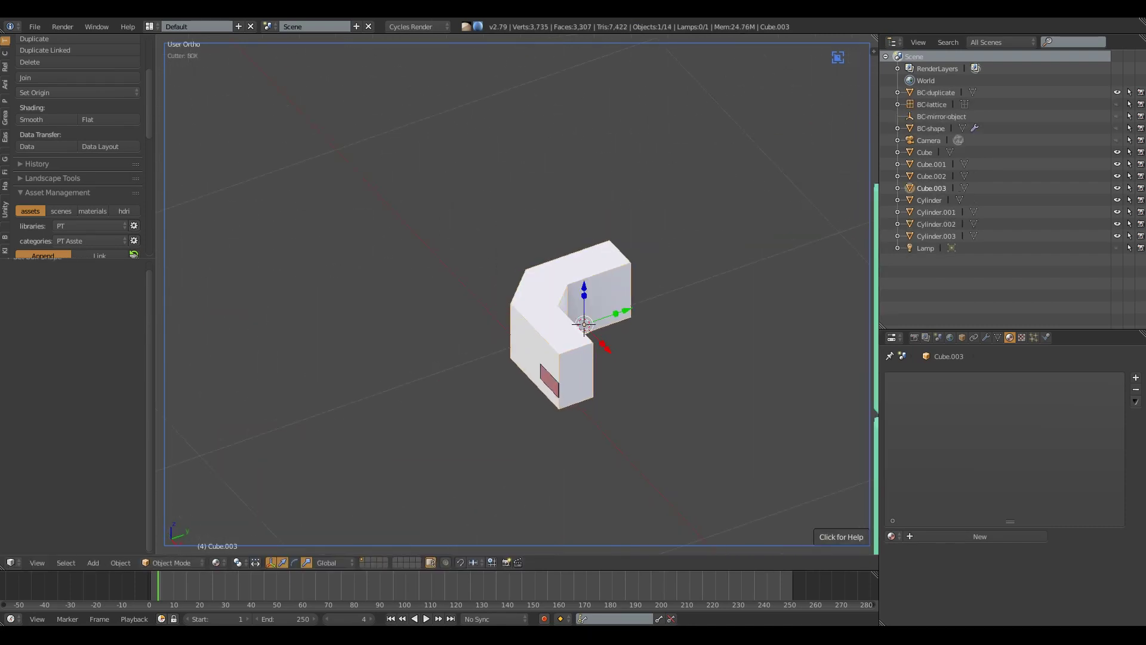
{"action": "scroll", "coordinate": [517, 293], "scroll_direction": "up", "scroll_amount": 3}
{"action": "middle_click_drag", "start_coordinate": [517, 293], "coordinate": [454, 257]}
{"action": "left_click_drag", "start_coordinate": [495, 239], "coordinate": [520, 251], "text": "ctrl"}
{"action": "middle_click_drag", "start_coordinate": [519, 251], "coordinate": [588, 318]}
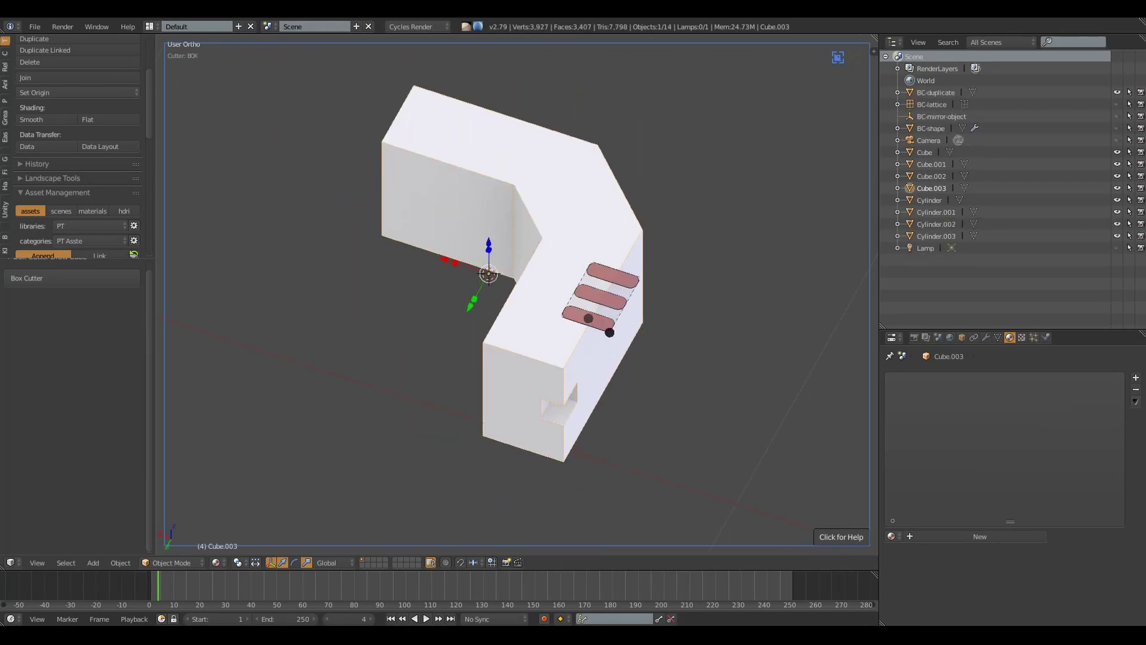
{"action": "left_click", "coordinate": [588, 318]}
Step: Draw a new cutter rectangle on the block's right face for the notches
{"action": "middle_click_drag", "start_coordinate": [588, 318], "coordinate": [537, 298]}
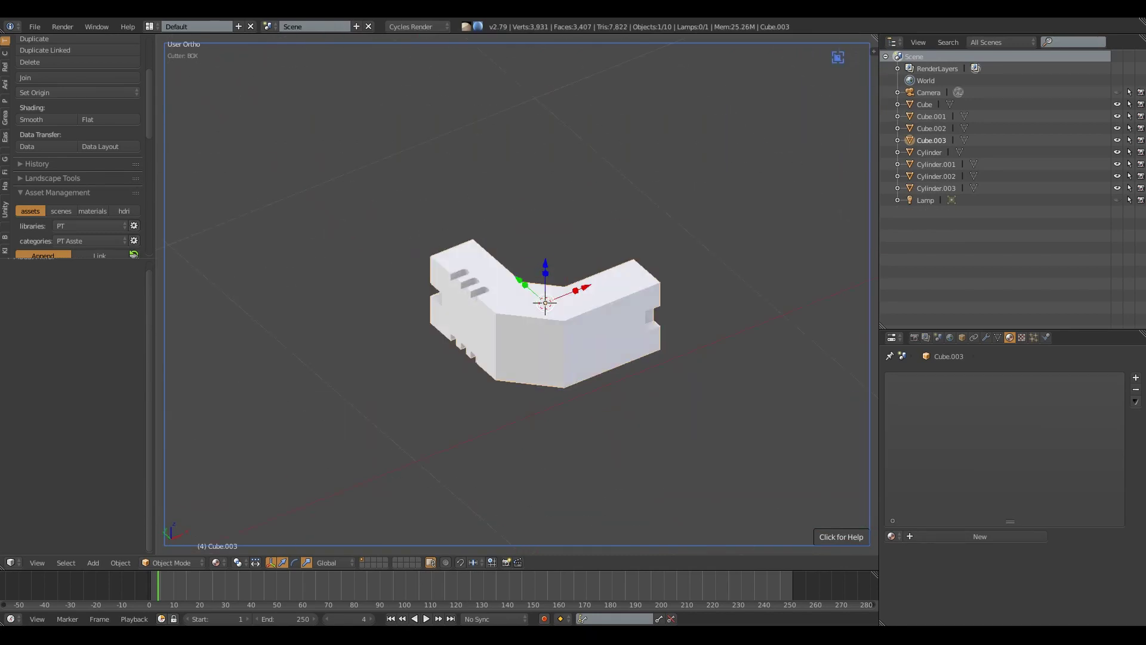
{"action": "scroll", "coordinate": [612, 305], "scroll_direction": "up", "scroll_amount": 3}
{"action": "left_click_drag", "start_coordinate": [570, 329], "coordinate": [649, 318], "text": "ctrl"}
Step: Add the KIT OPS ADV Cube5 1 insert, move it to the cabinet's lower right, then delete it
{"action": "key", "text": "KP_1"}
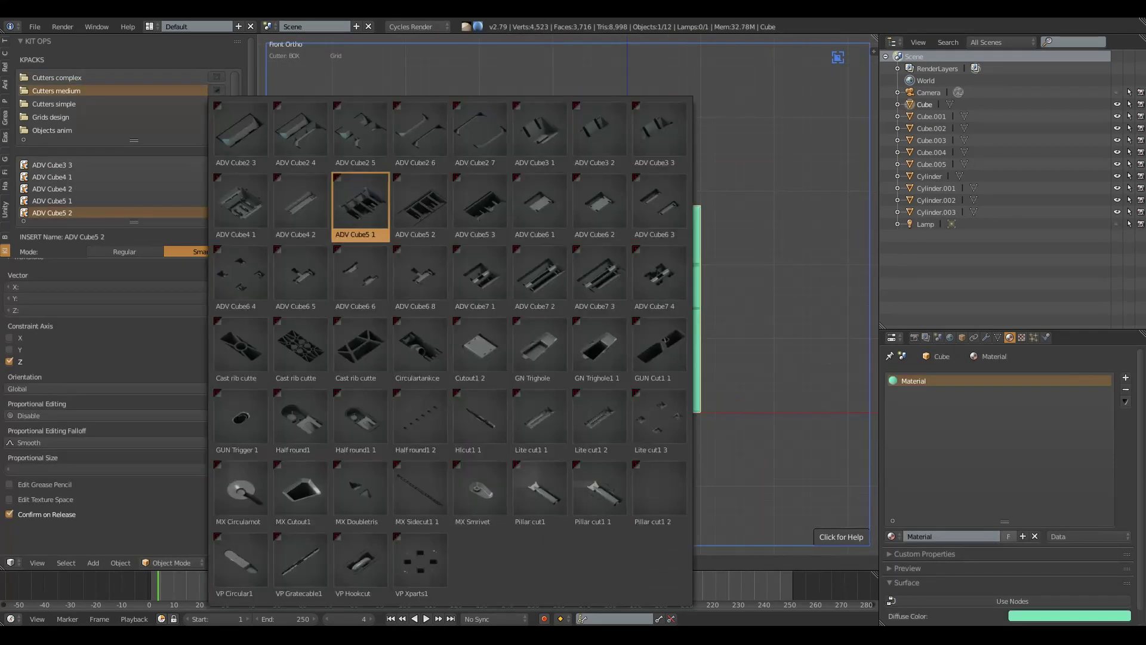
{"action": "left_click", "coordinate": [360, 206]}
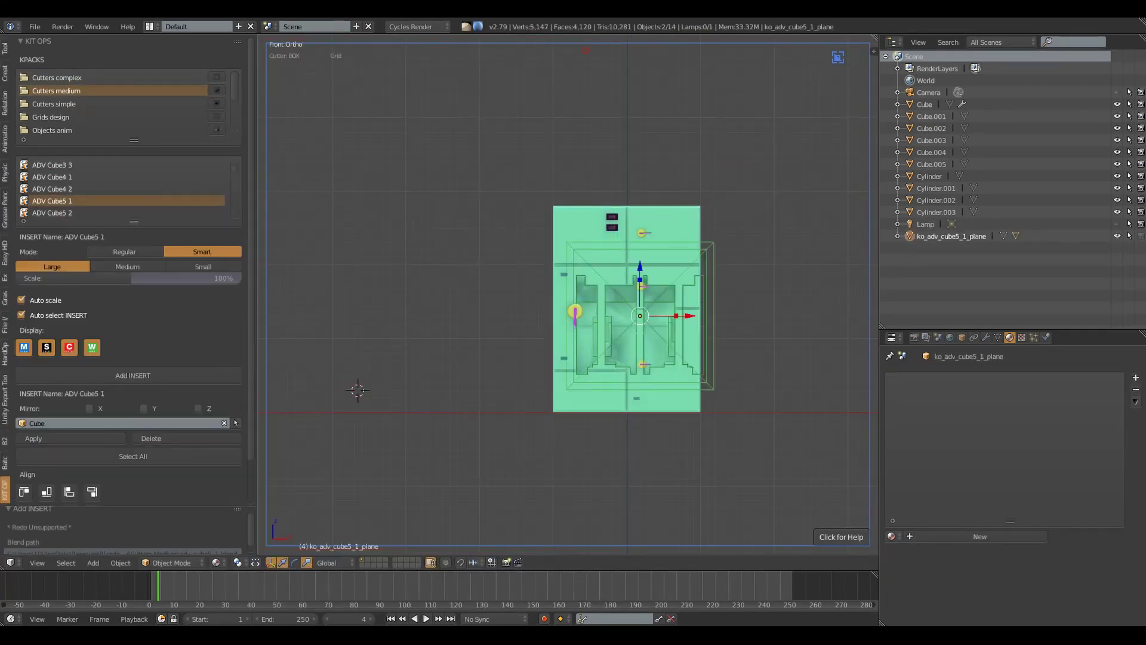
{"action": "key", "text": "g"}
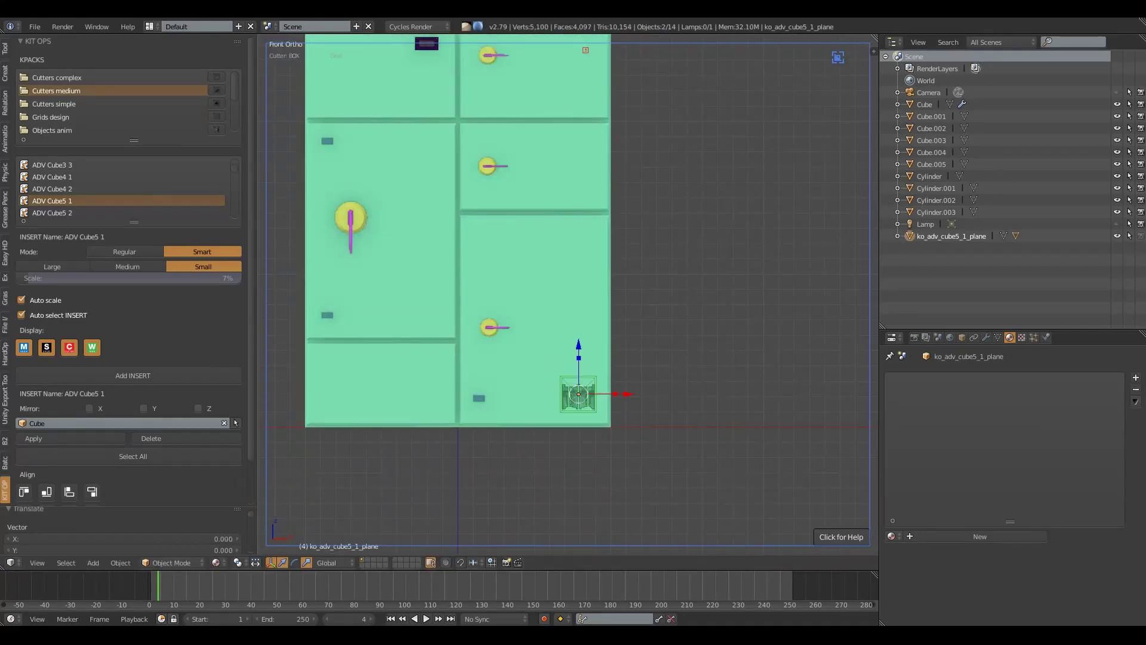
{"action": "key", "text": "Delete"}
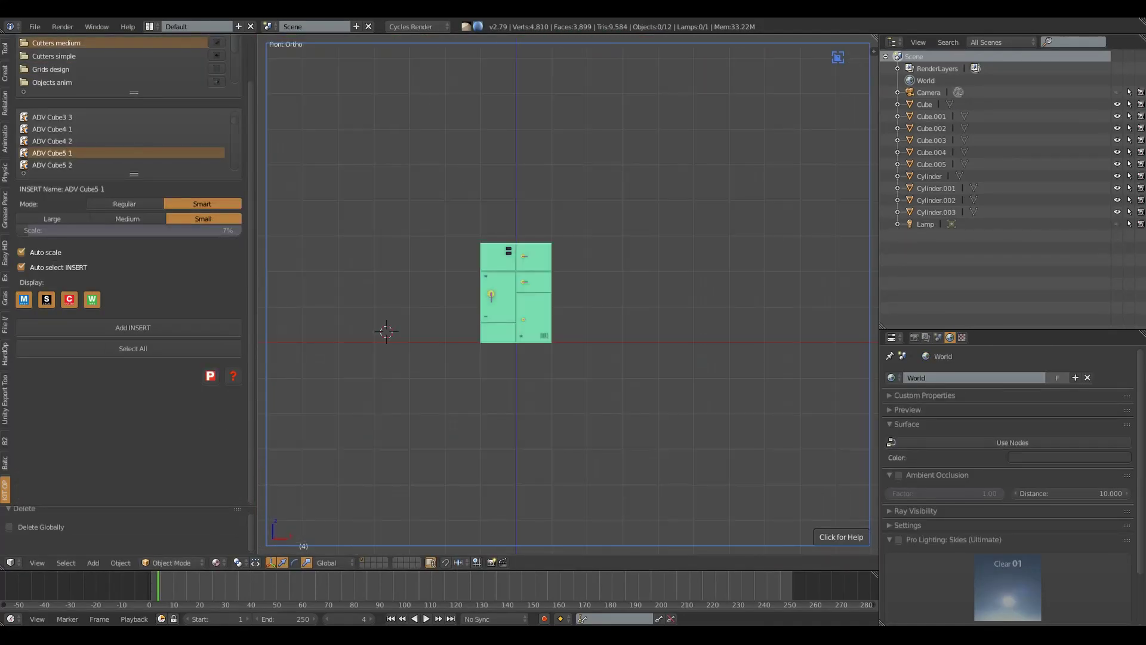
Step: Add a tall cube beside the cabinet, then add a cylinder and enter Edit Mode
{"action": "key", "text": "shift+a"}
{"action": "scroll", "coordinate": [568, 292], "scroll_direction": "up", "scroll_amount": 5}
{"action": "key", "text": "s"}
{"action": "key", "text": "g"}
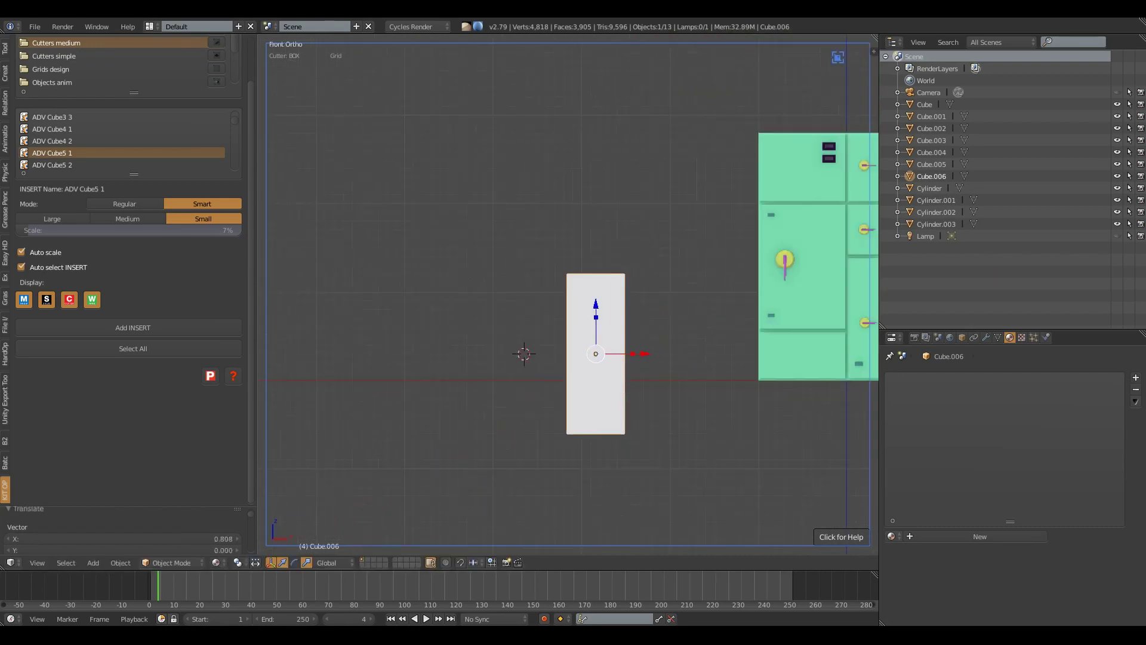
{"action": "scroll", "coordinate": [631, 329], "scroll_direction": "up", "scroll_amount": 1}
{"action": "scroll", "coordinate": [631, 330], "scroll_direction": "up", "scroll_amount": 3}
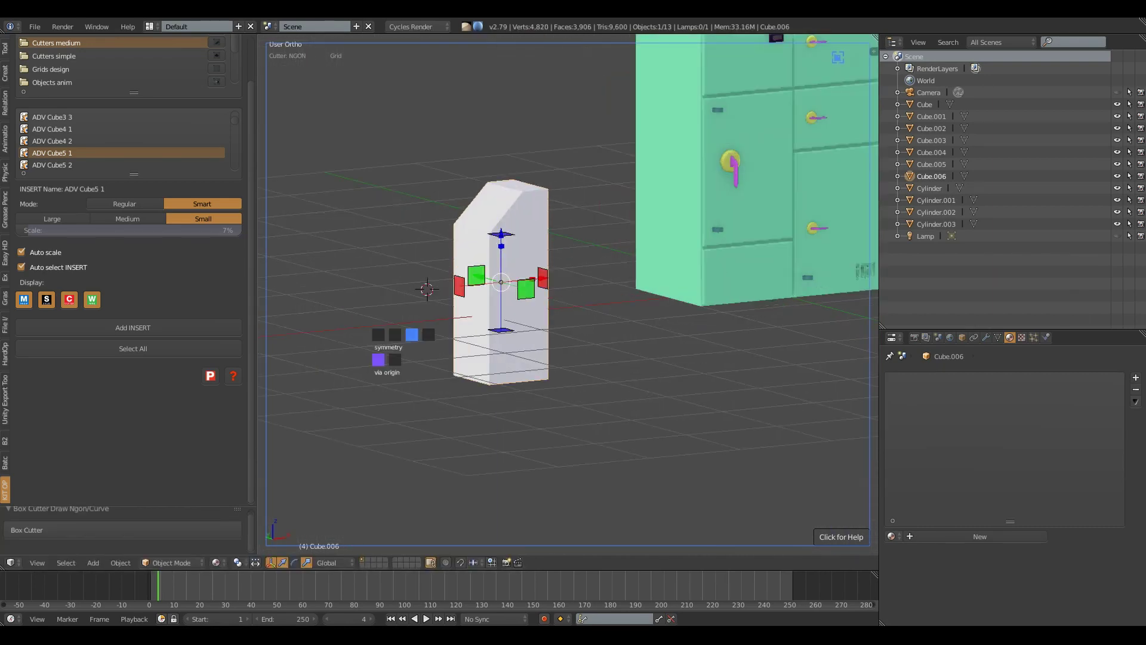
{"action": "key", "text": "KP_1"}
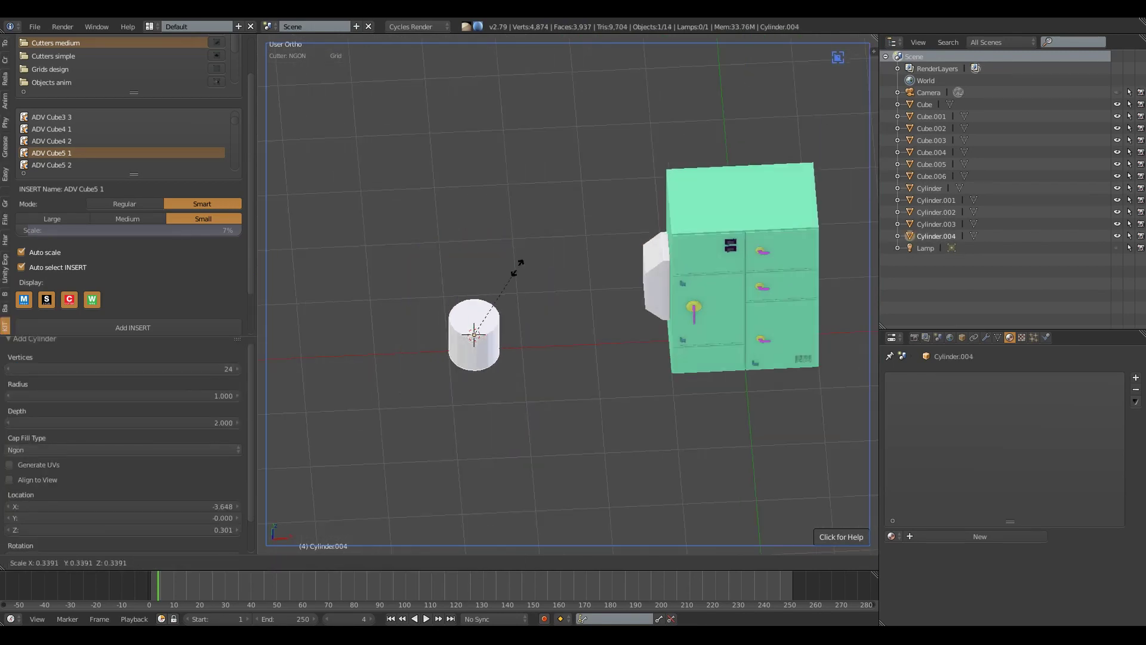
{"action": "key", "text": "Tab"}
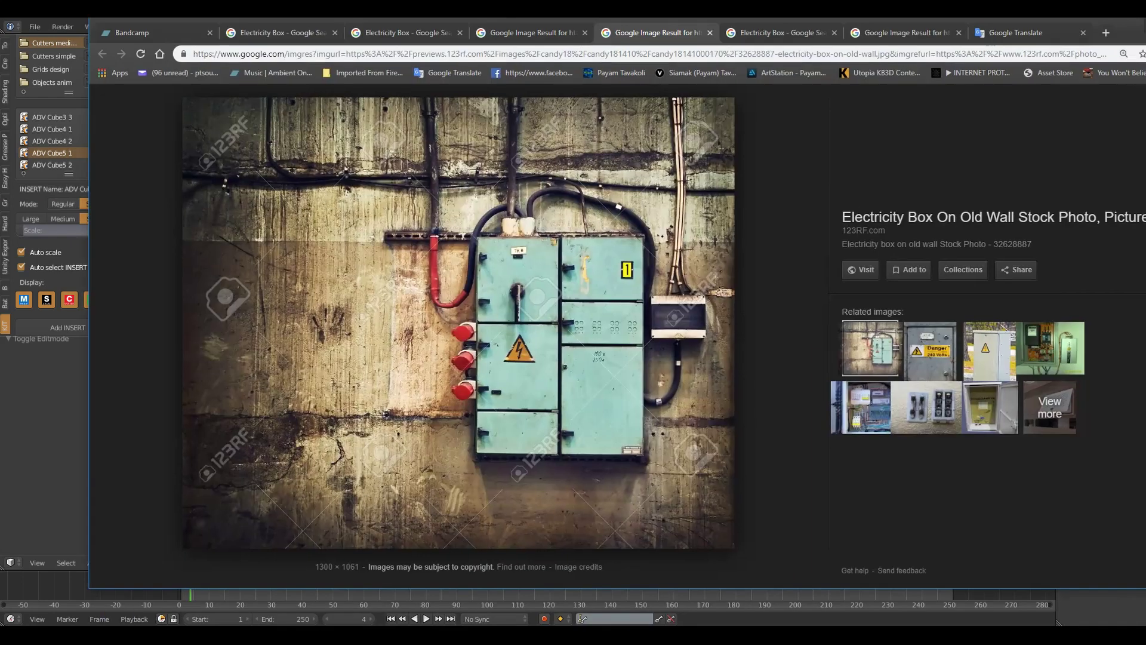
Step: Extrude and scale the cylinder's top face into stacked rings
{"action": "key", "text": "e"}
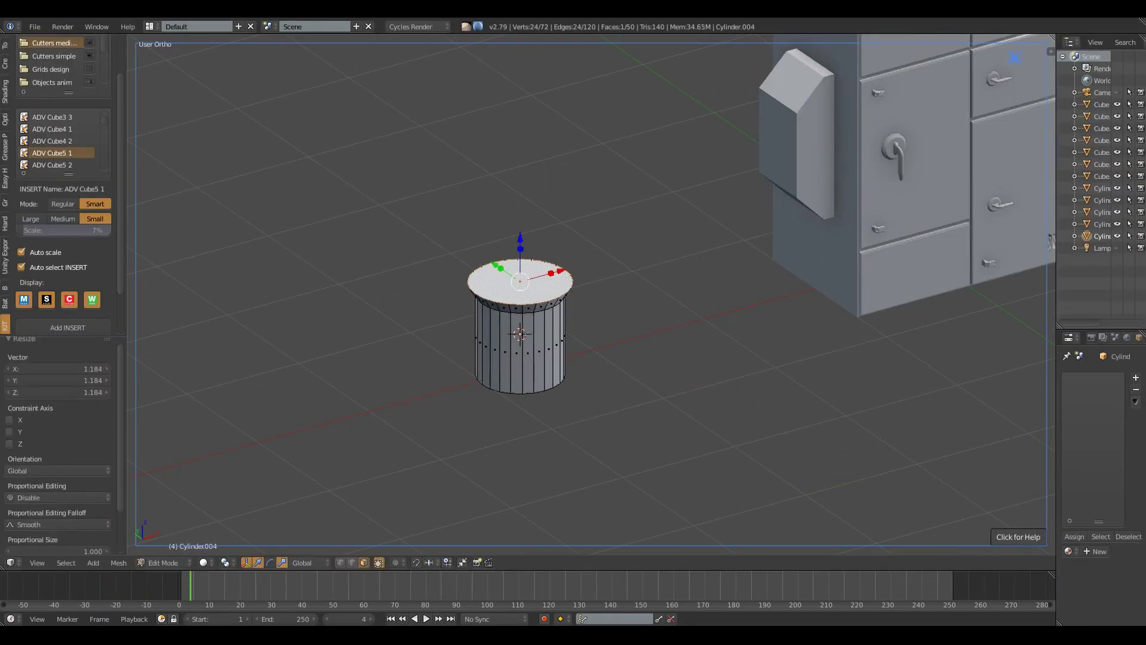
{"action": "key", "text": "e"}
{"action": "key", "text": "s"}
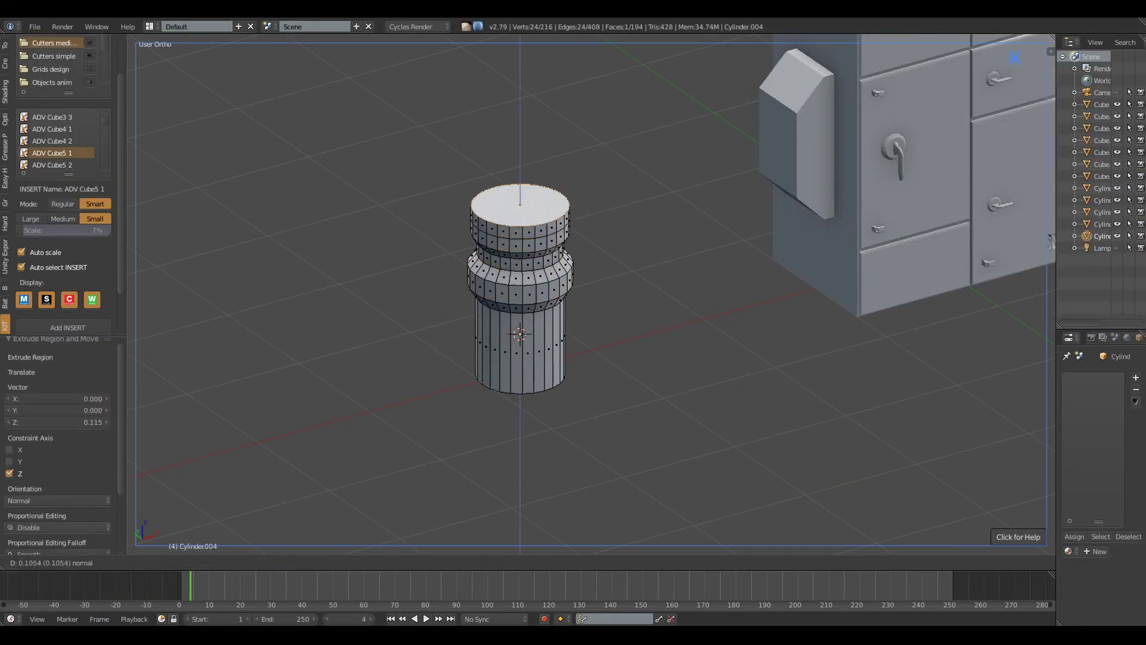
{"action": "key", "text": "s"}
{"action": "key", "text": "KP_1"}
Step: Add two loop cuts around the lower body and widen a loop into a bulge
{"action": "key", "text": "ctrl+r"}
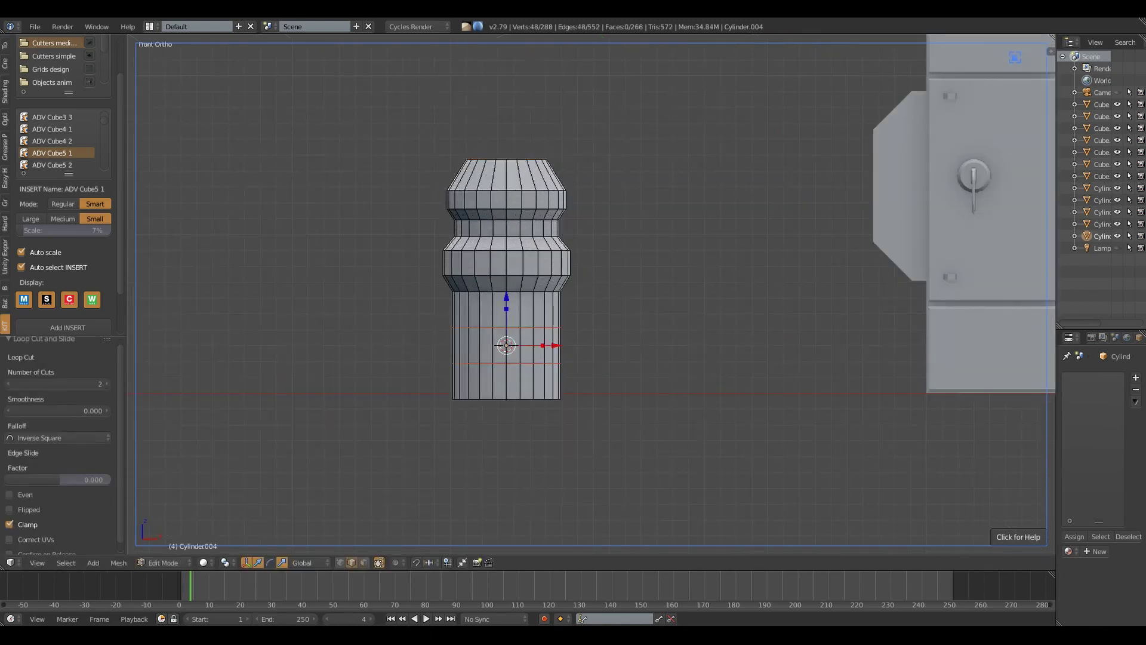
{"action": "key", "text": "a"}
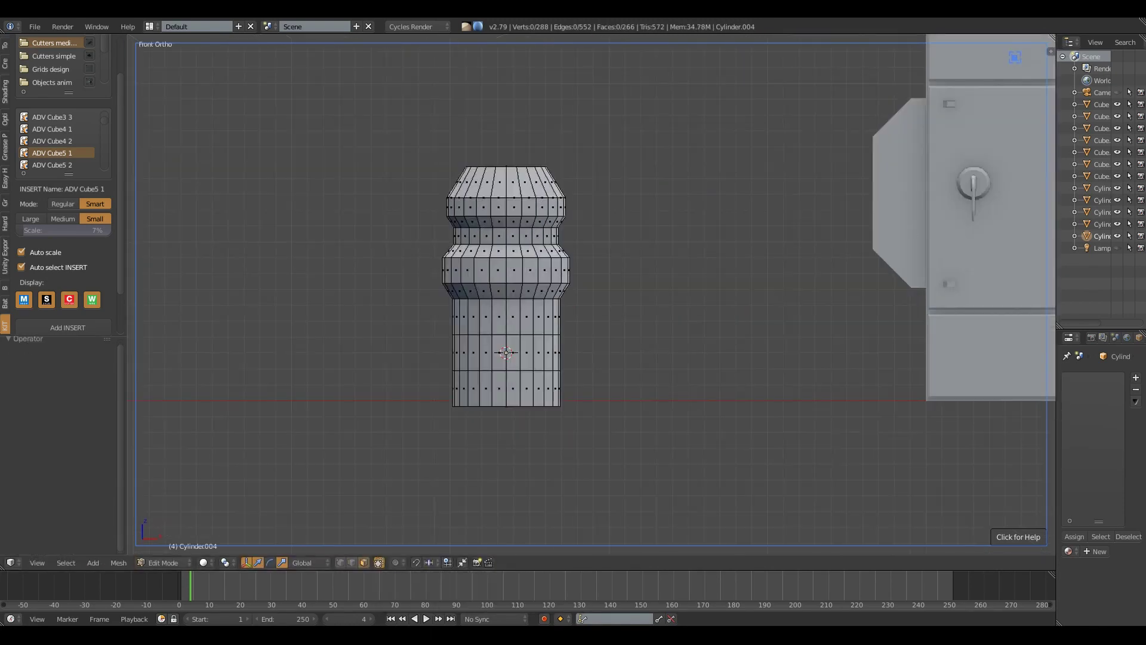
{"action": "middle_click_drag", "start_coordinate": [734, 334], "coordinate": [767, 376]}
{"action": "key", "text": "s"}
{"action": "left_click", "coordinate": [511, 276]}
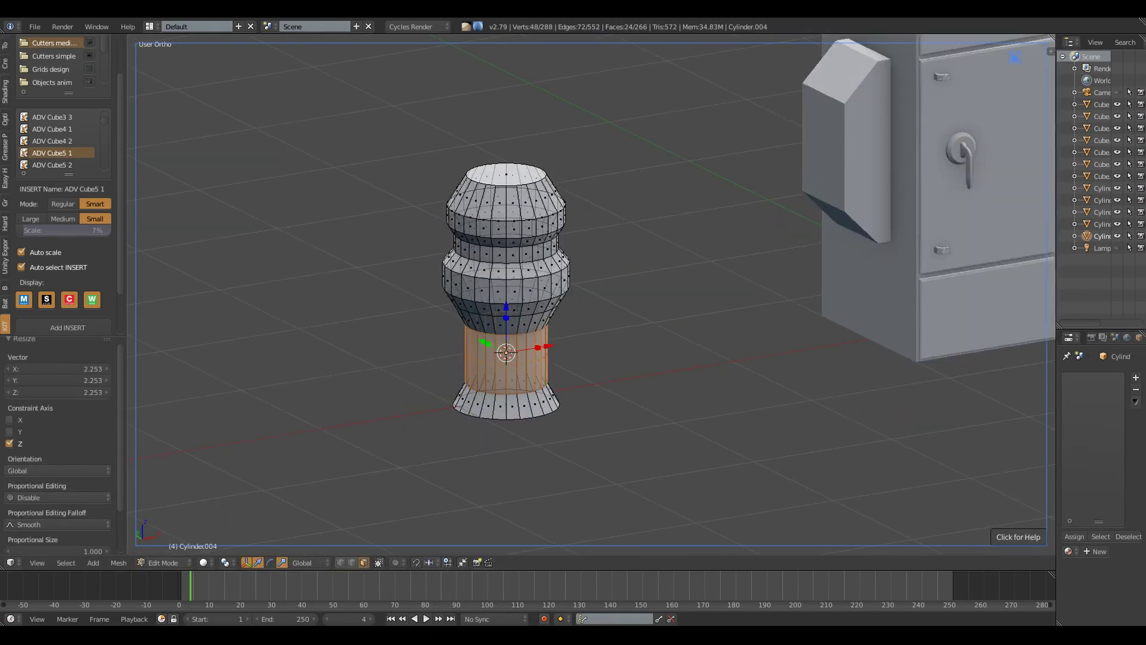
{"action": "key", "text": "KP_1"}
Step: Extrude the bottom cap down into a flared foot and add material slot Material.008
{"action": "left_click", "coordinate": [532, 358]}
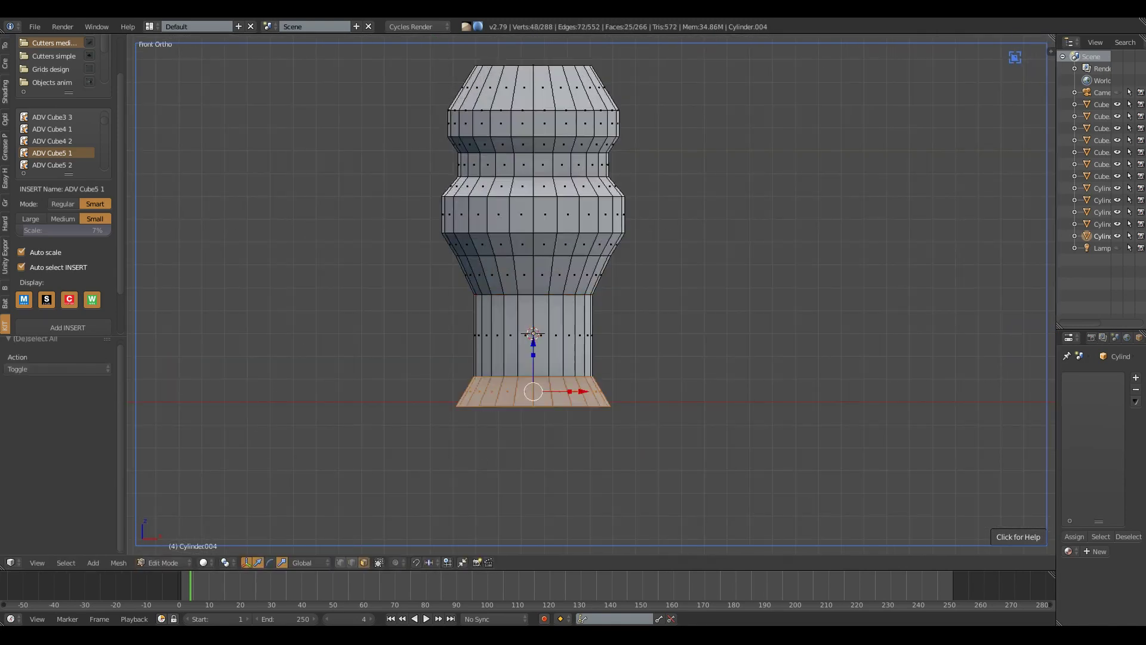
{"action": "middle_click_drag", "start_coordinate": [532, 358], "coordinate": [564, 341]}
{"action": "middle_click_drag", "start_coordinate": [564, 418], "coordinate": [565, 370]}
{"action": "left_click", "coordinate": [564, 358]}
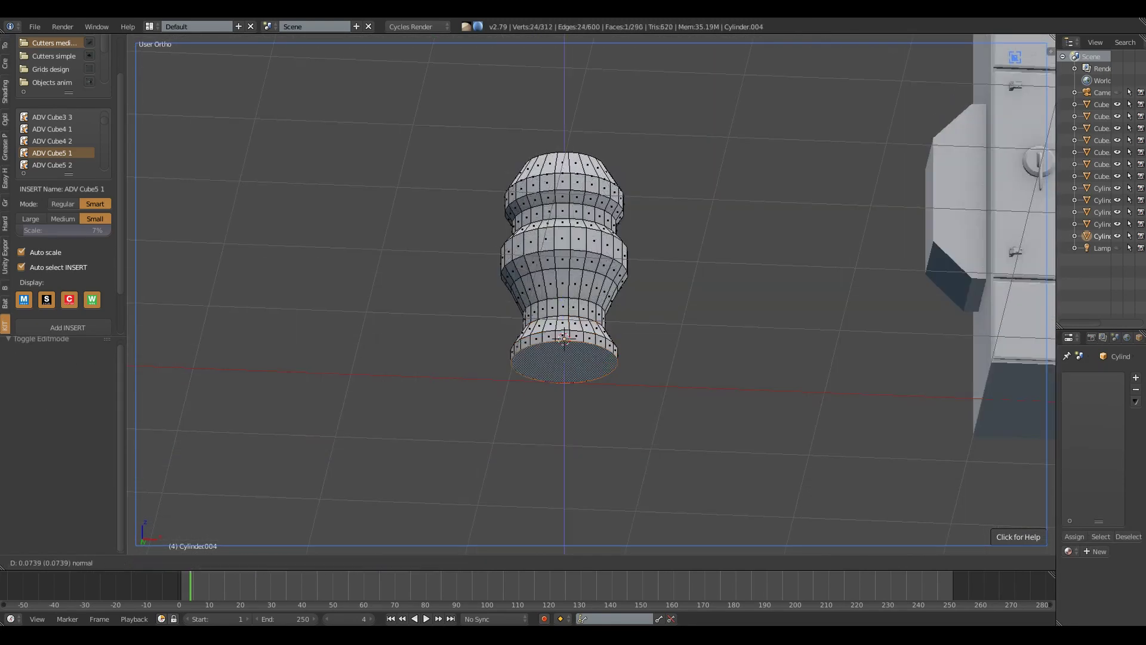
{"action": "key", "text": "e"}
{"action": "left_click", "coordinate": [564, 382]}
{"action": "key", "text": "KP_1"}
{"action": "left_click_drag", "start_coordinate": [1055, 358], "coordinate": [918, 358]}
{"action": "left_click", "coordinate": [1136, 377]}
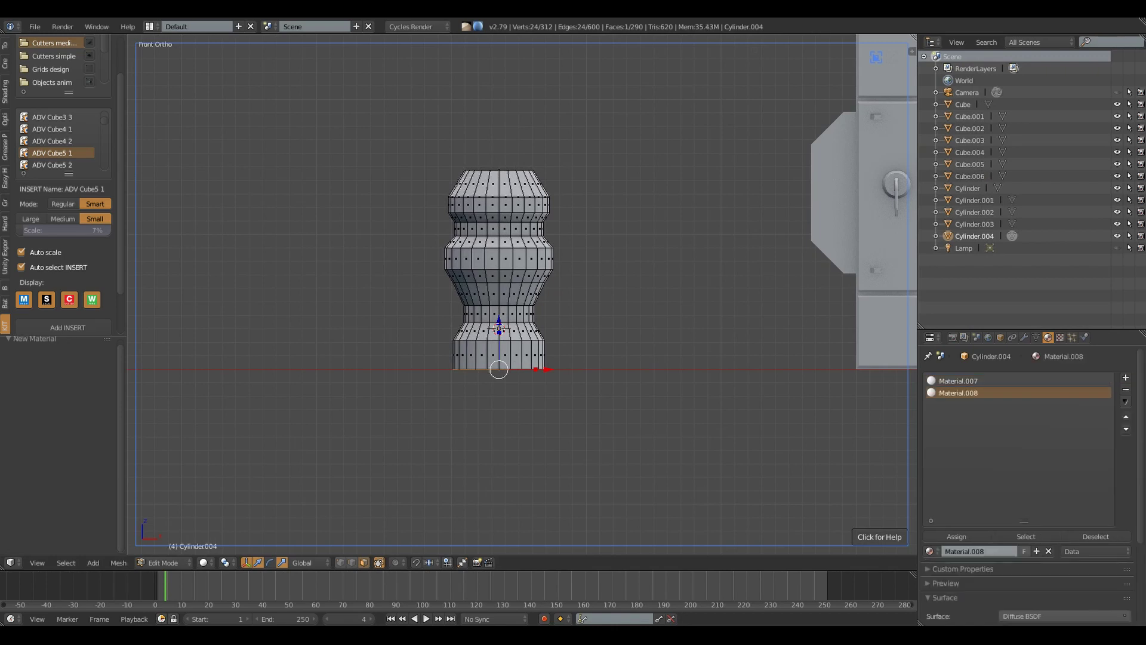
Step: Colour the plug cylinder purple, with red assigned to its upper half
{"action": "left_click", "coordinate": [956, 536]}
{"action": "key", "text": "b"}
{"action": "left_click_drag", "start_coordinate": [372, 279], "coordinate": [597, 161]}
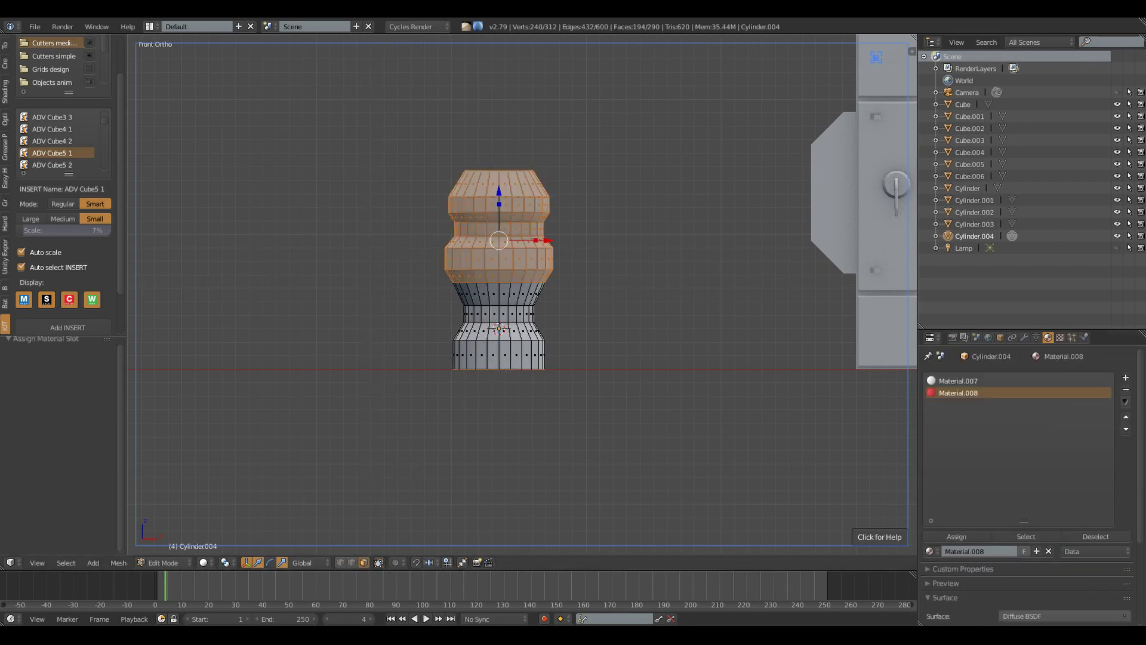
{"action": "left_click", "coordinate": [958, 380]}
{"action": "left_click", "coordinate": [956, 536]}
{"action": "mouse_move", "coordinate": [537, 418]}
{"action": "middle_mouse_down"}
{"action": "mouse_move", "coordinate": [597, 382]}
{"action": "mouse_move", "coordinate": [469, 383]}
{"action": "middle_mouse_up"}
{"action": "left_click", "coordinate": [958, 392]}
{"action": "left_click", "coordinate": [956, 537]}
Step: Rotate the plug 90 degrees (r90) so it lies sideways
{"action": "key", "text": "Tab"}
{"action": "key", "text": "KP_1"}
{"action": "key", "text": "ctrl+KP_3"}
{"action": "type", "text": "r90"}
{"action": "key", "text": "Return"}
Step: Inset the plug's end face and give it the dark material
{"action": "key", "text": "Tab"}
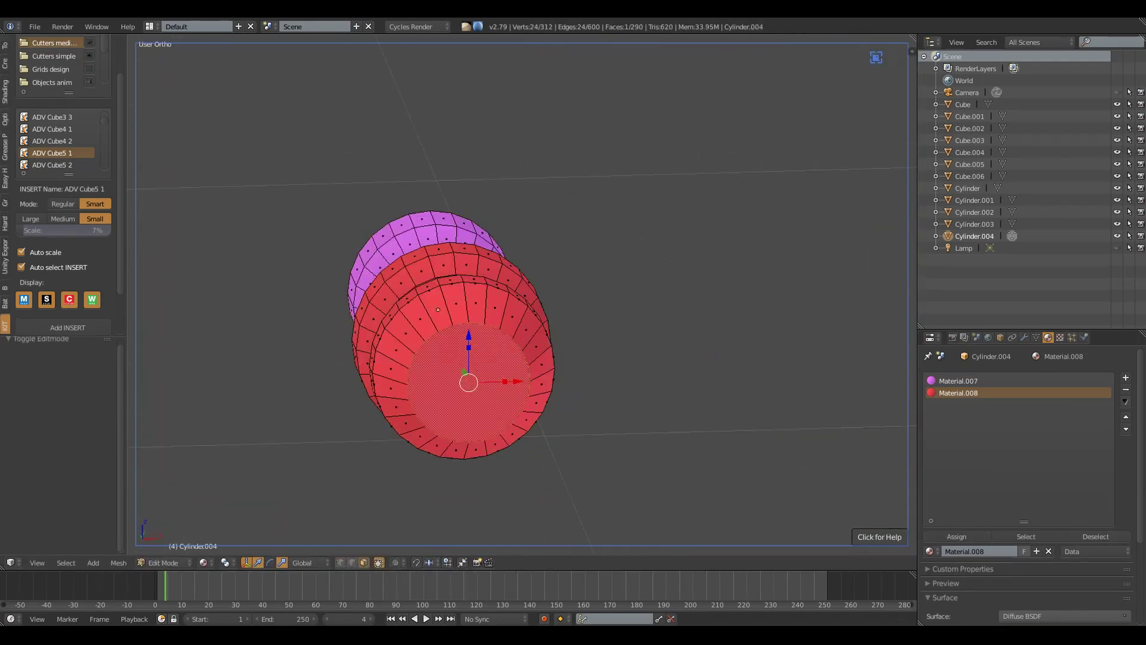
{"action": "left_click", "coordinate": [956, 537]}
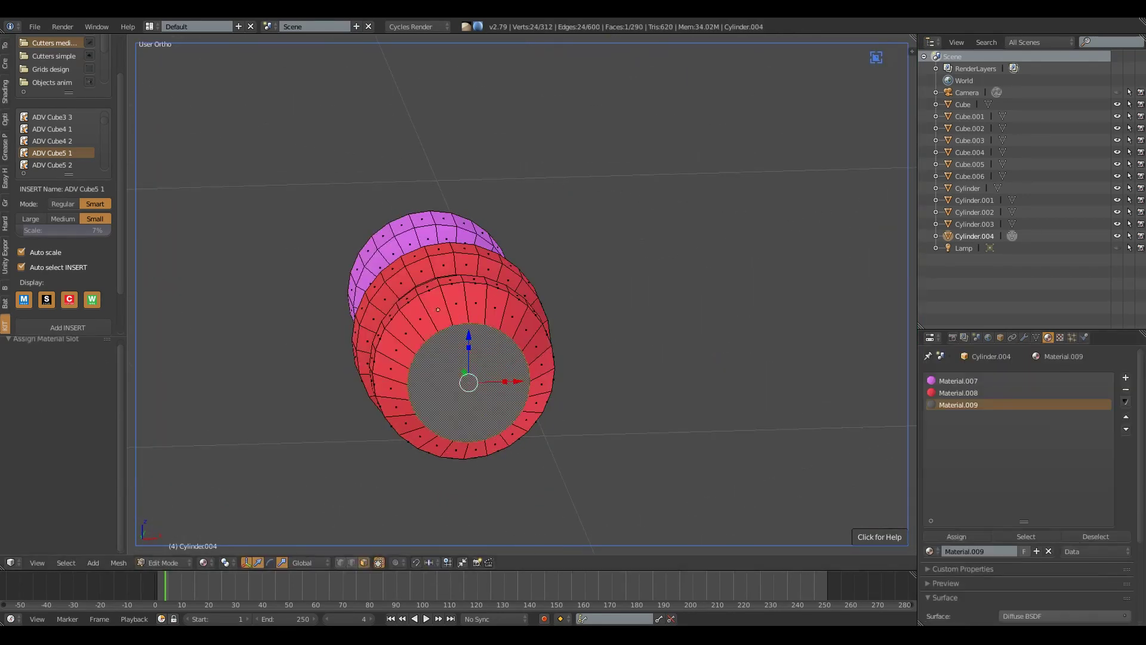
{"action": "key", "text": "i"}
{"action": "middle_click_drag", "start_coordinate": [469, 382], "coordinate": [418, 370]}
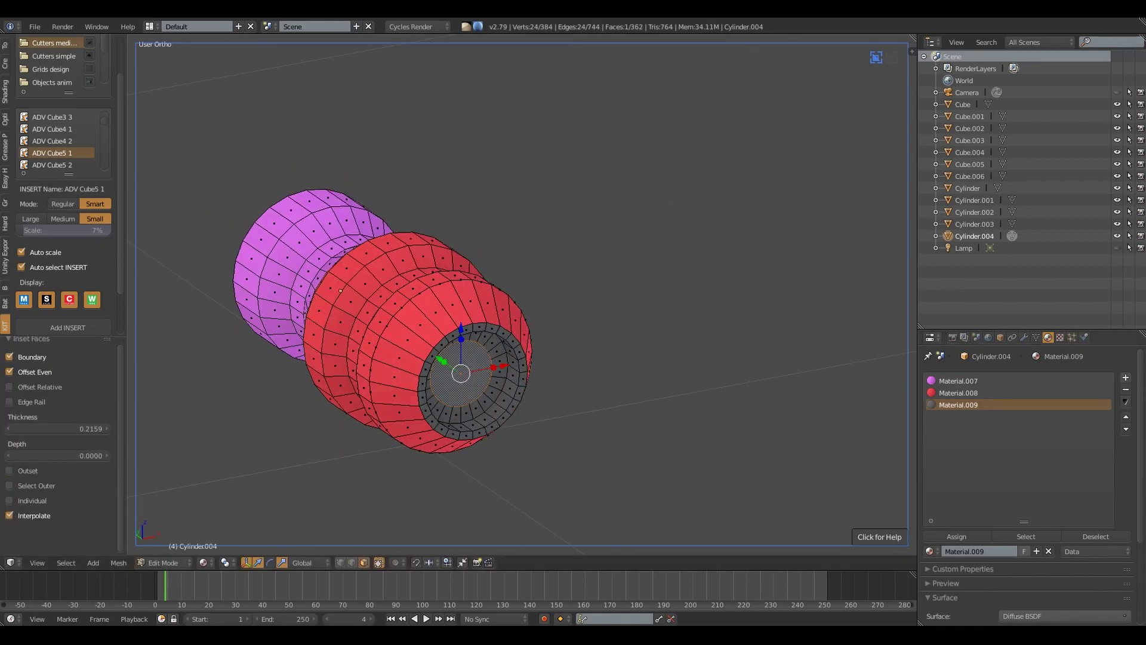
Step: Add a new yellow 'Light' material and assign it to the inner end face
{"action": "left_click", "coordinate": [1125, 377]}
{"action": "left_click", "coordinate": [979, 551]}
{"action": "left_click", "coordinate": [1057, 566]}
{"action": "left_click", "coordinate": [1029, 427]}
{"action": "scroll", "coordinate": [1015, 477], "scroll_direction": "up", "scroll_amount": 3}
{"action": "left_click", "coordinate": [957, 536]}
Step: Finish the plug's shading and frame it in the view
{"action": "key", "text": "Return"}
{"action": "mouse_move", "coordinate": [520, 298]}
{"action": "middle_mouse_down"}
{"action": "mouse_move", "coordinate": [573, 287]}
{"action": "mouse_move", "coordinate": [597, 299]}
{"action": "middle_mouse_up"}
{"action": "key", "text": "Tab"}
{"action": "scroll", "coordinate": [519, 298], "scroll_direction": "up", "scroll_amount": 3}
{"action": "key", "text": "Tab"}
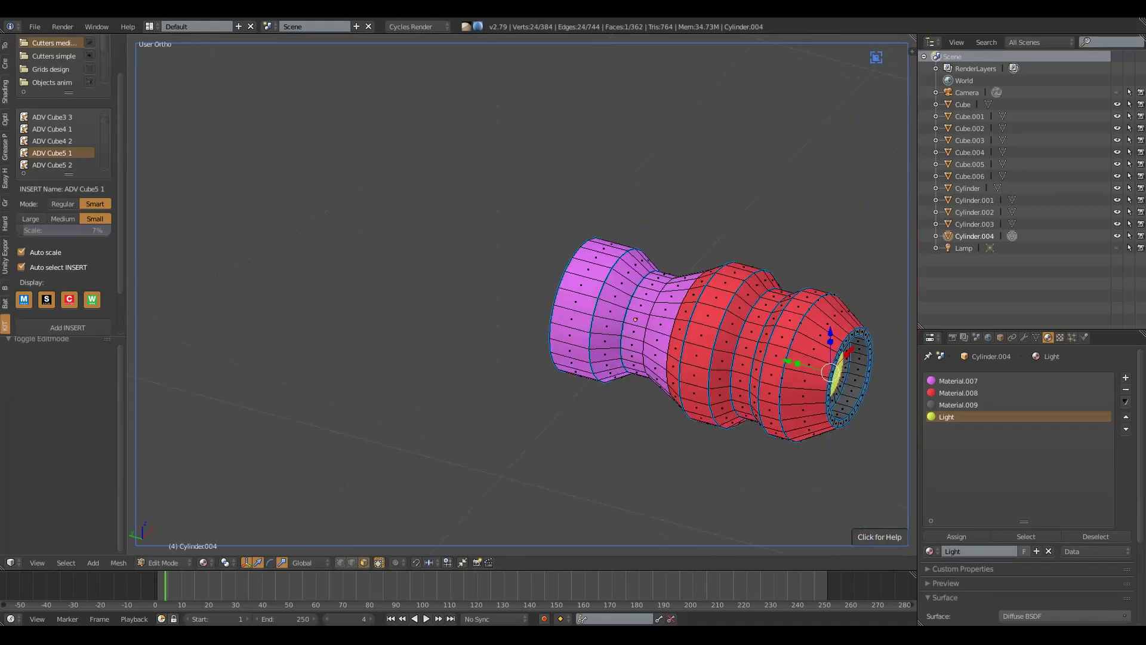
{"action": "key", "text": "Tab"}
{"action": "scroll", "coordinate": [481, 467], "scroll_direction": "down", "scroll_amount": 6}
{"action": "key", "text": "KP_Decimal"}
Step: Move the plug along Z on the box side and add an Array modifier
{"action": "scroll", "coordinate": [481, 468], "scroll_direction": "down", "scroll_amount": 5}
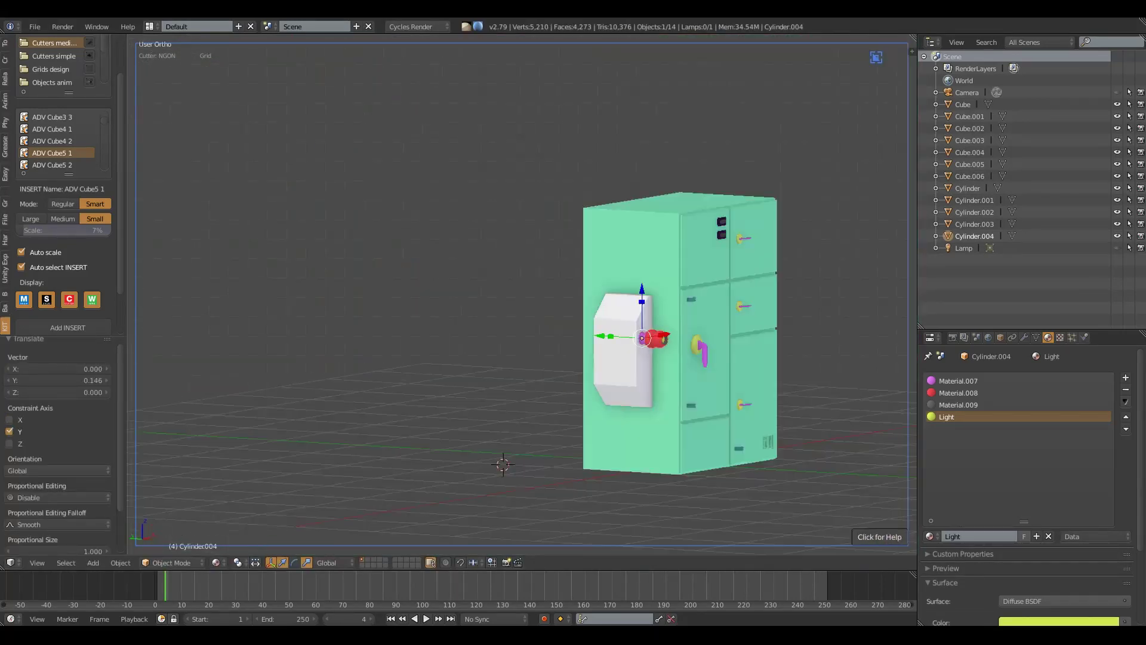
{"action": "middle_click_drag", "start_coordinate": [480, 467], "coordinate": [453, 472]}
{"action": "key", "text": "ctrl+KP_3"}
{"action": "key", "text": "g"}
{"action": "key", "text": "z"}
{"action": "left_click", "coordinate": [656, 246]}
{"action": "left_click", "coordinate": [1024, 337]}
{"action": "left_click", "coordinate": [1031, 378]}
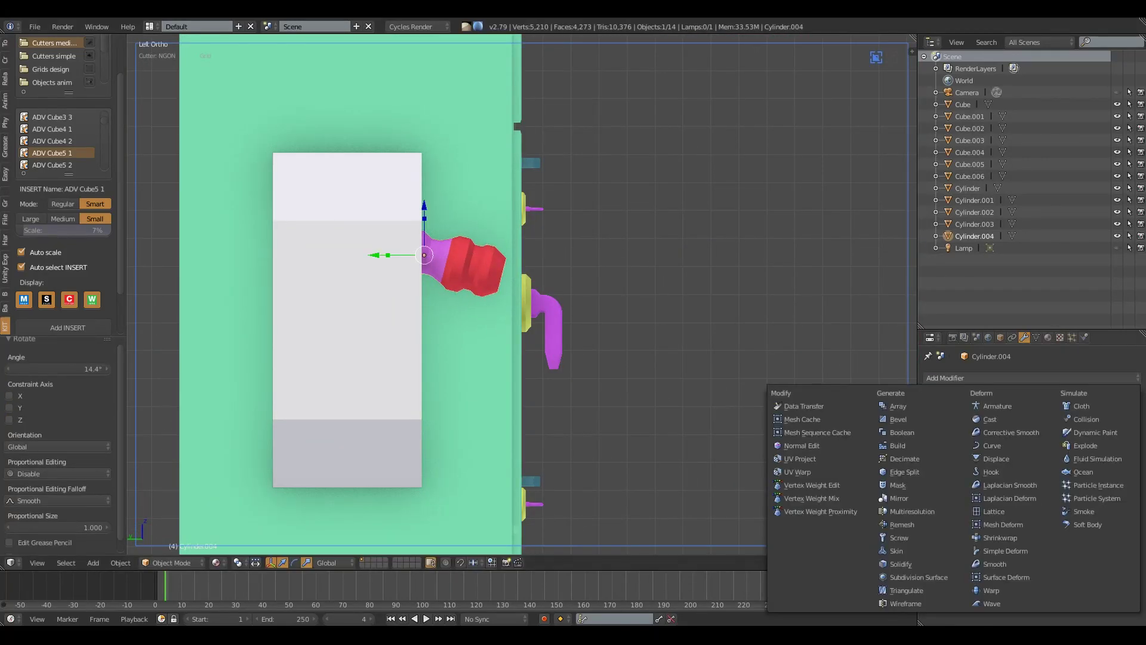
{"action": "left_click", "coordinate": [878, 401]}
Step: Set array Count 3 and wider Relative Offset Y, then undo the modifier
{"action": "middle_click_drag", "start_coordinate": [597, 299], "coordinate": [633, 287]}
{"action": "key", "text": "ctrl+KP_3"}
{"action": "left_click_drag", "start_coordinate": [1086, 486], "coordinate": [1105, 486]}
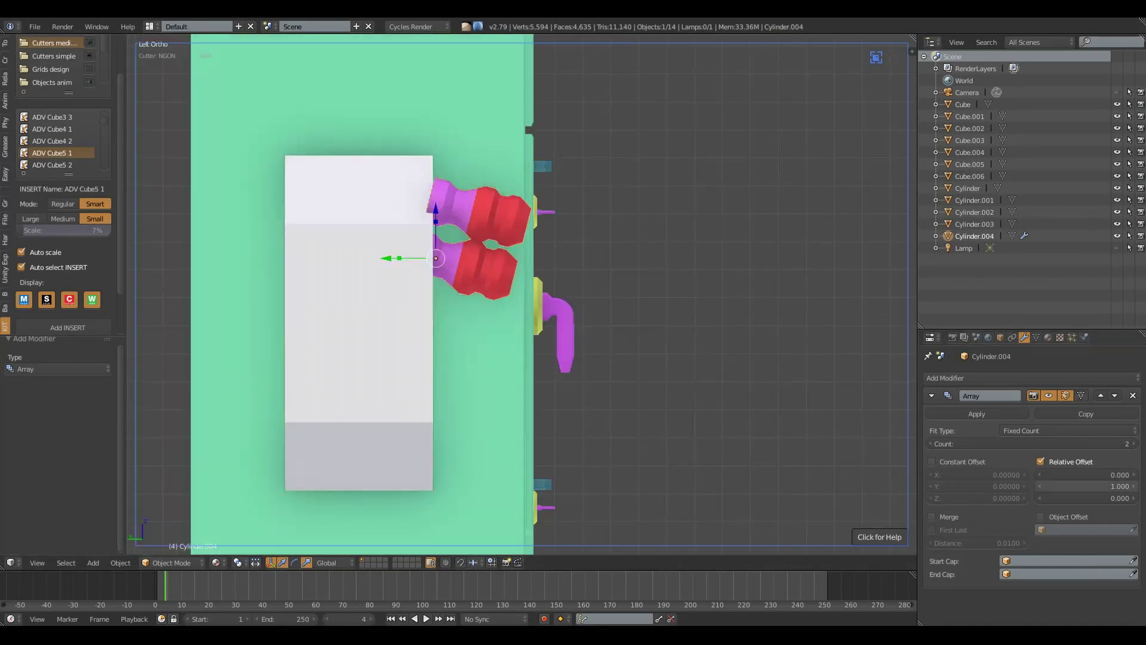
{"action": "left_click", "coordinate": [1133, 444]}
{"action": "key", "text": "r"}
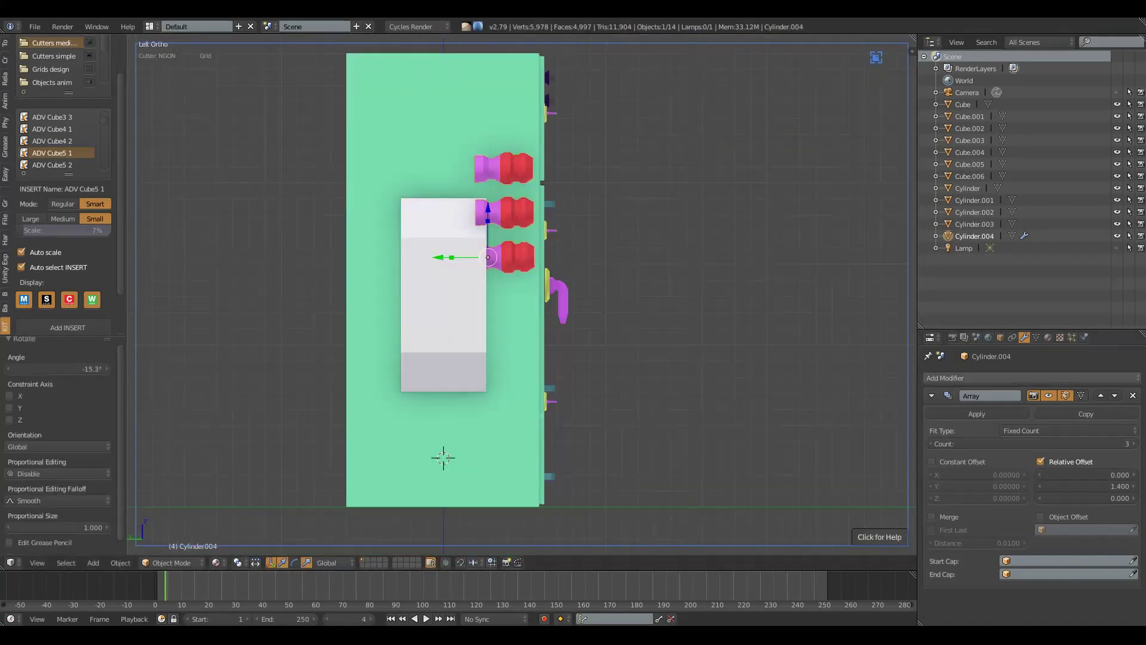
{"action": "key", "text": "ctrl+z"}
{"action": "key", "text": "ctrl+z"}
{"action": "middle_click_drag", "start_coordinate": [537, 298], "coordinate": [573, 280]}
{"action": "key", "text": "KP_1"}
{"action": "scroll", "coordinate": [597, 269], "scroll_direction": "up", "scroll_amount": 5}
Step: Restore the three-plug Array (offset Y 1.4) and move the column down along Z
{"action": "key", "text": "KP_1"}
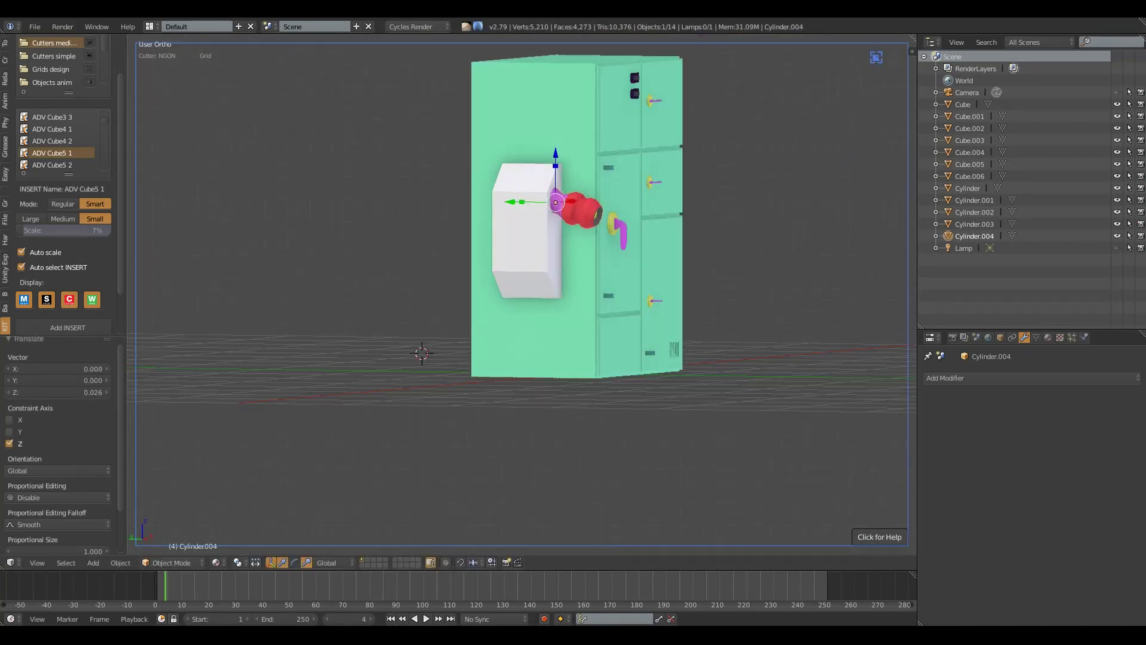
{"action": "key", "text": "KP_1"}
{"action": "scroll", "coordinate": [597, 268], "scroll_direction": "up", "scroll_amount": 3}
{"action": "key", "text": "g"}
{"action": "key", "text": "z"}
{"action": "key", "text": "KP_3"}
{"action": "scroll", "coordinate": [525, 293], "scroll_direction": "down", "scroll_amount": 5}
{"action": "scroll", "coordinate": [525, 293], "scroll_direction": "up", "scroll_amount": 3}
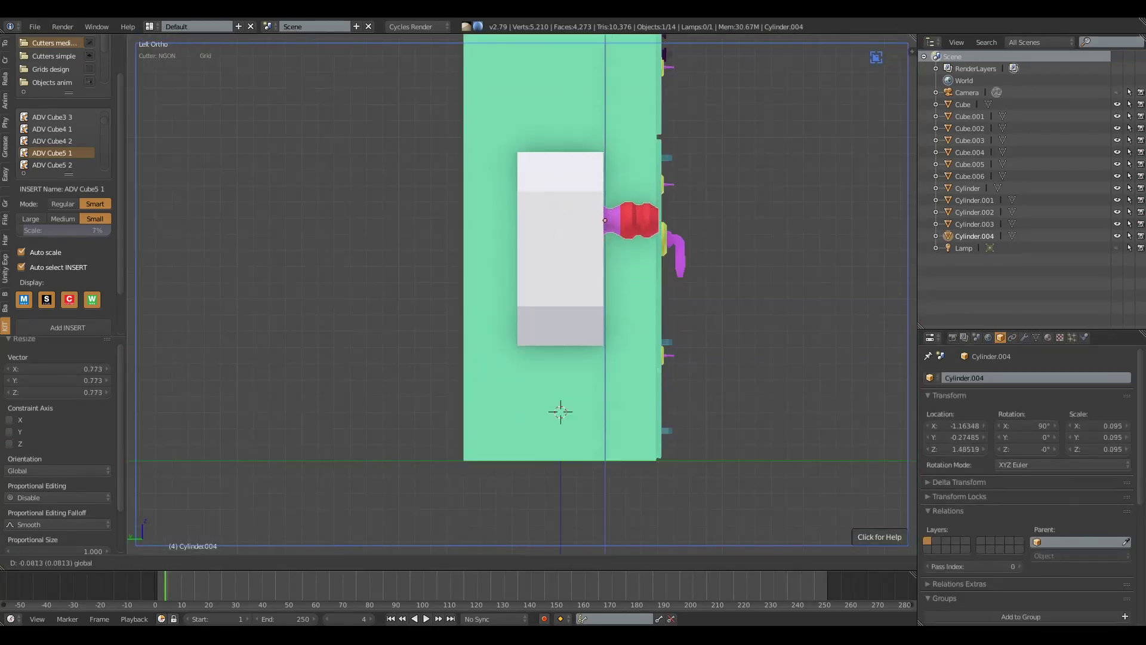
{"action": "key", "text": "ctrl+shift+z"}
{"action": "key", "text": "g"}
{"action": "key", "text": "z"}
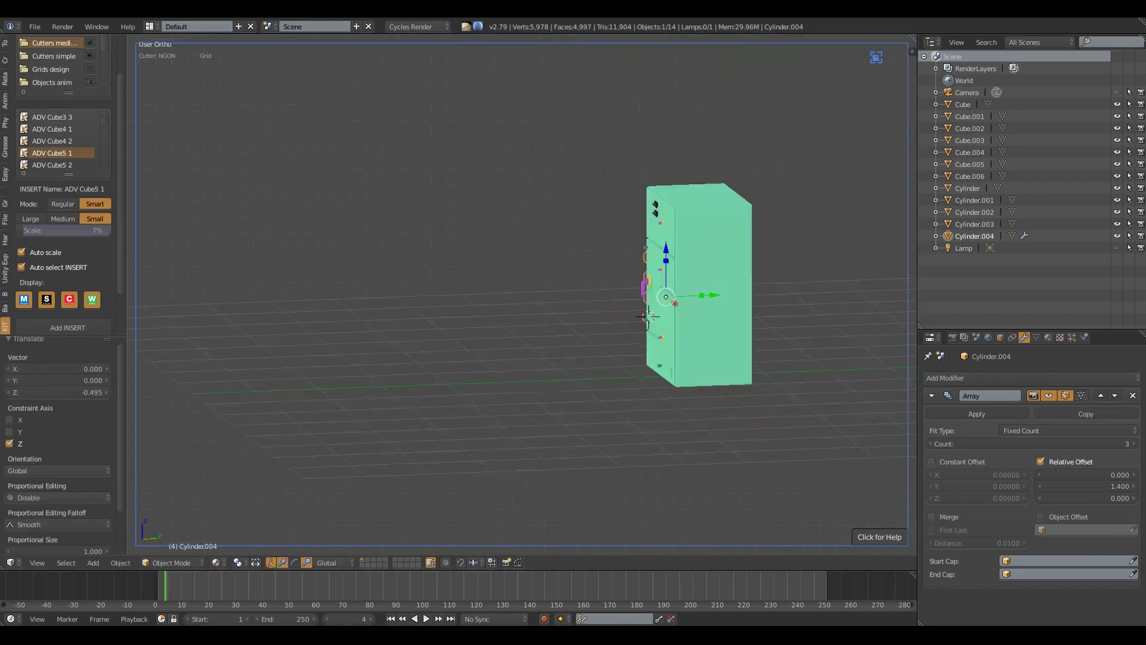
{"action": "middle_click_drag", "start_coordinate": [561, 268], "coordinate": [597, 257]}
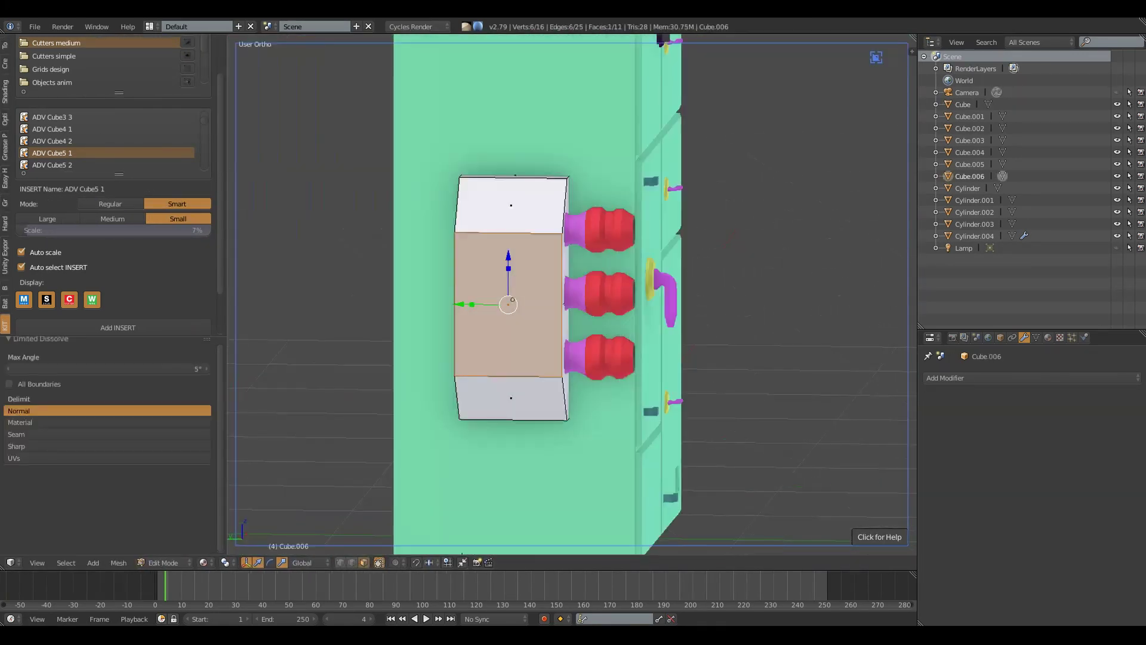
Step: Generate plate detailing on the button box face and place its duplicate
{"action": "left_click", "coordinate": [148, 248]}
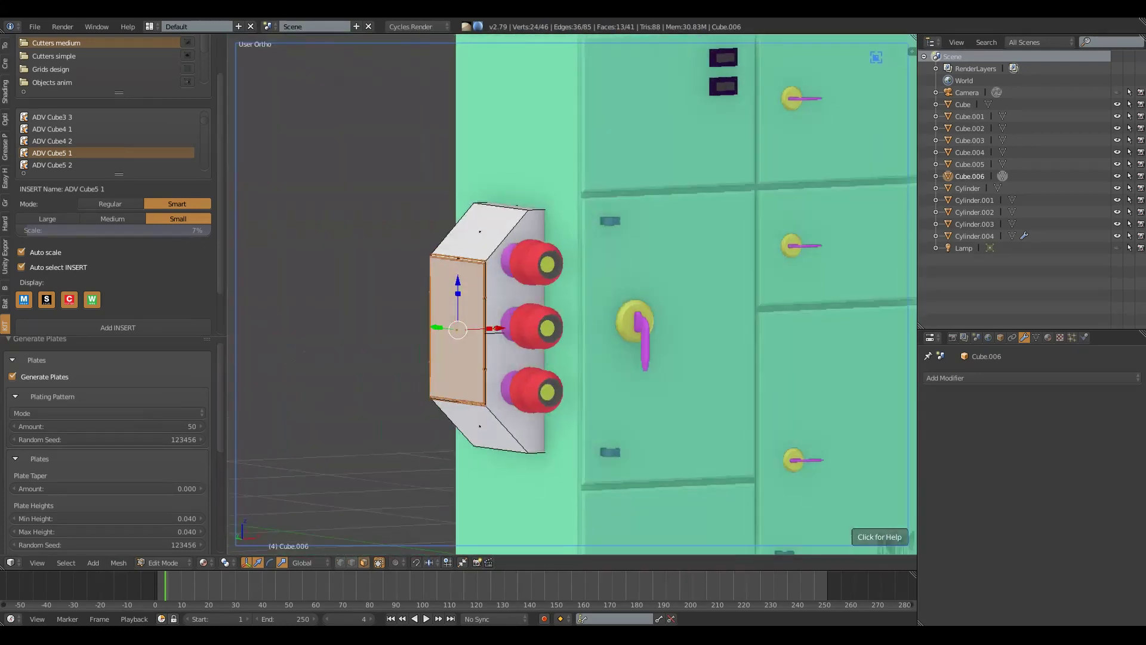
{"action": "key", "text": "Tab"}
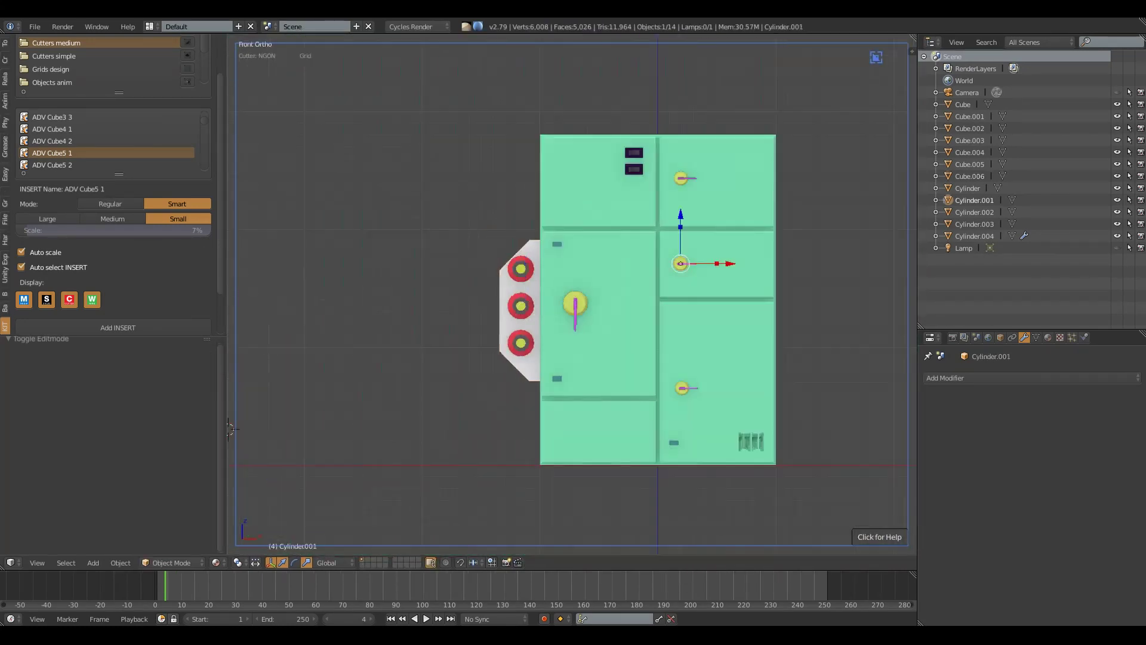
{"action": "left_click", "coordinate": [230, 428]}
Step: Move the door handle back onto the door and frame the cabinet from the front
{"action": "key", "text": "KP_7"}
{"action": "key", "text": "KP_3"}
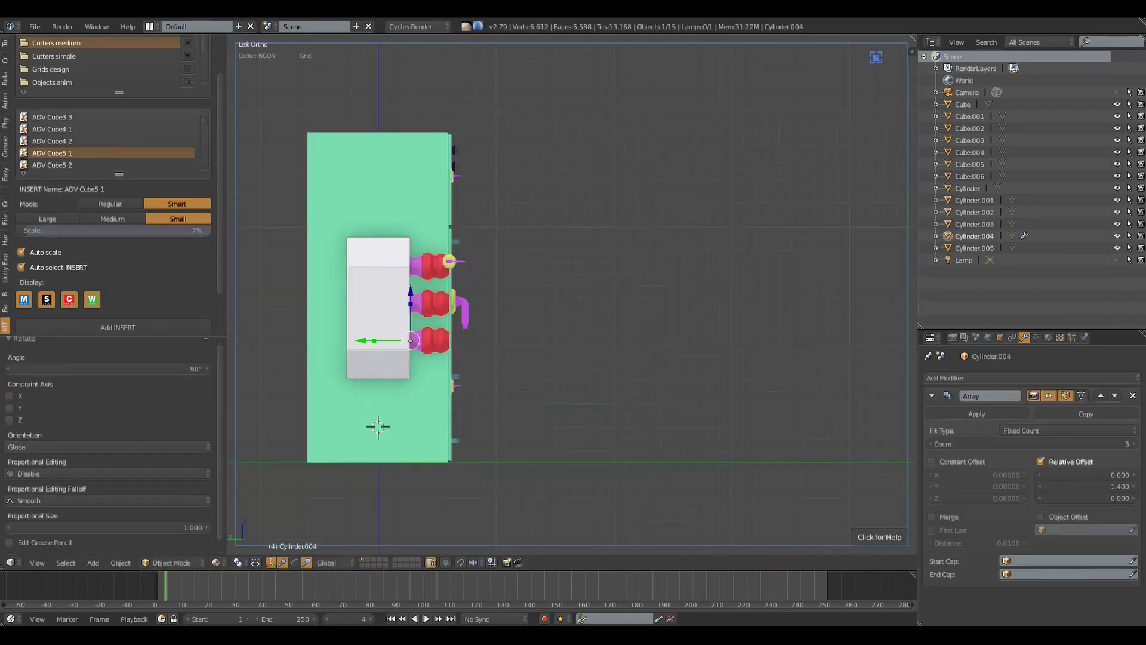
{"action": "middle_click_drag", "start_coordinate": [378, 428], "coordinate": [394, 418]}
{"action": "key", "text": "KP_Decimal"}
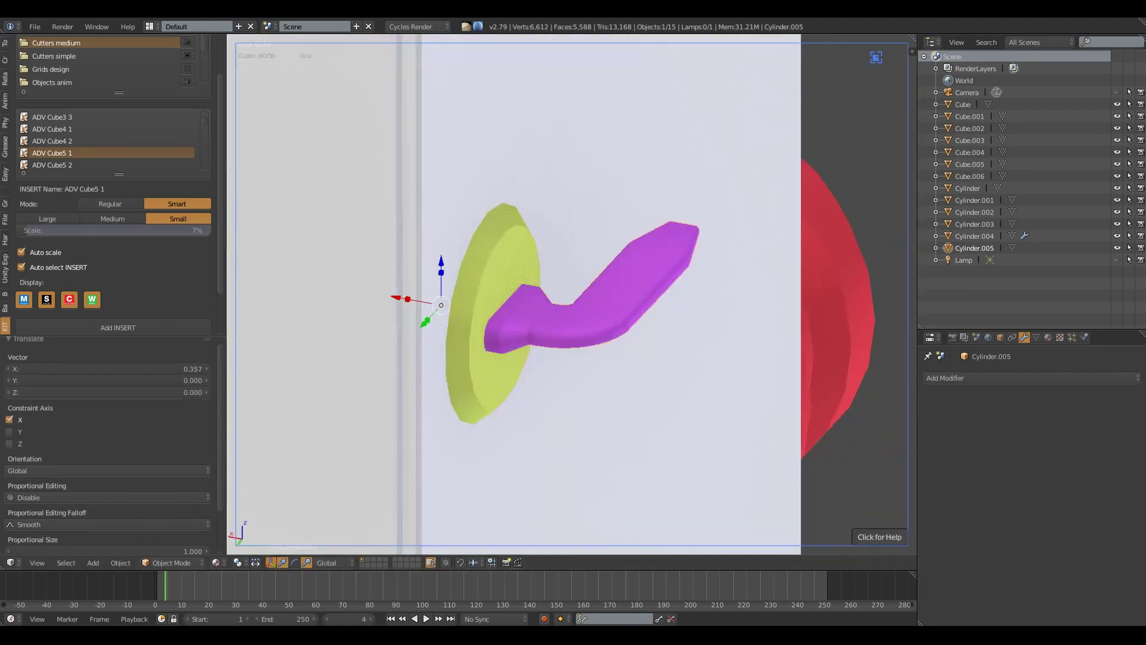
{"action": "key", "text": "KP_1"}
Step: Add a cube beside the cabinet along X and scale it into a small narrow block
{"action": "key", "text": "shift+a"}
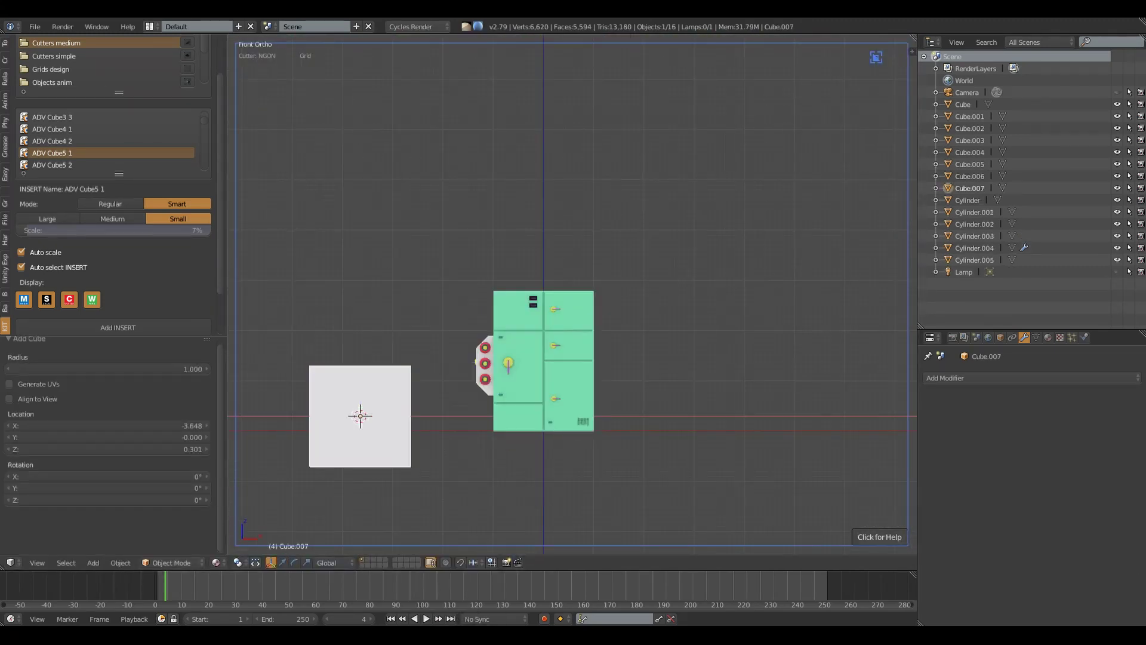
{"action": "key", "text": "g"}
{"action": "key", "text": "x"}
{"action": "left_click", "coordinate": [645, 356]}
{"action": "key", "text": "s"}
{"action": "mouse_move", "coordinate": [597, 358]}
{"action": "middle_mouse_down"}
{"action": "mouse_move", "coordinate": [645, 356]}
{"action": "mouse_move", "coordinate": [597, 334]}
{"action": "middle_mouse_up"}
{"action": "left_click", "coordinate": [657, 349]}
{"action": "key", "text": "KP_1"}
{"action": "left_click", "coordinate": [632, 356]}
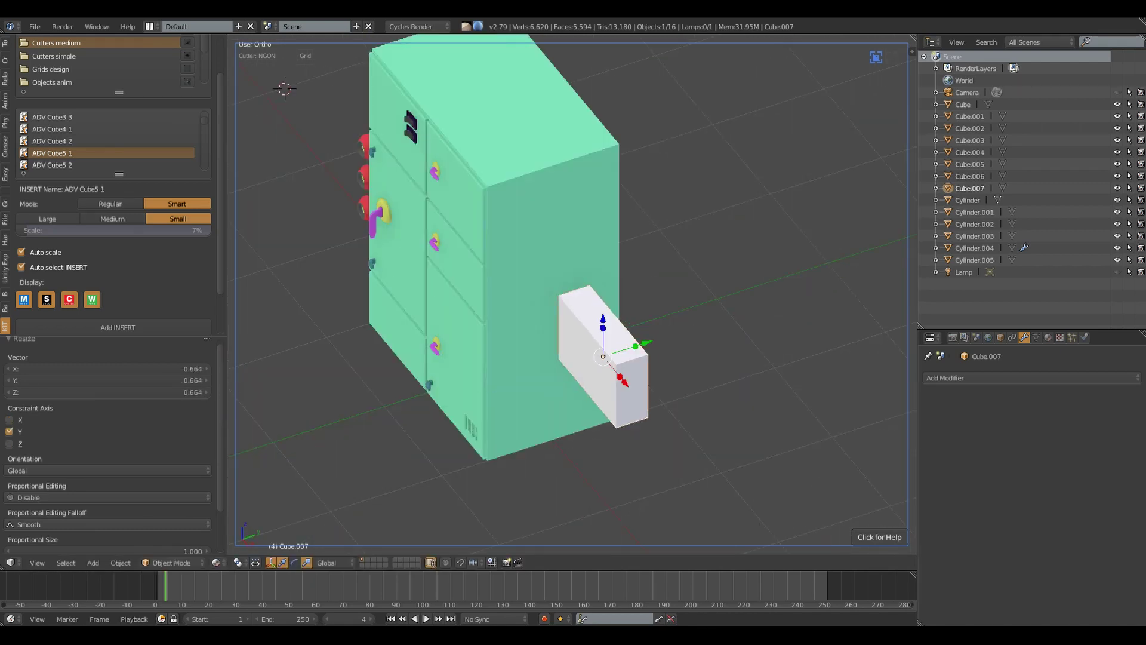
{"action": "key", "text": "KP_1"}
{"action": "key", "text": "Tab"}
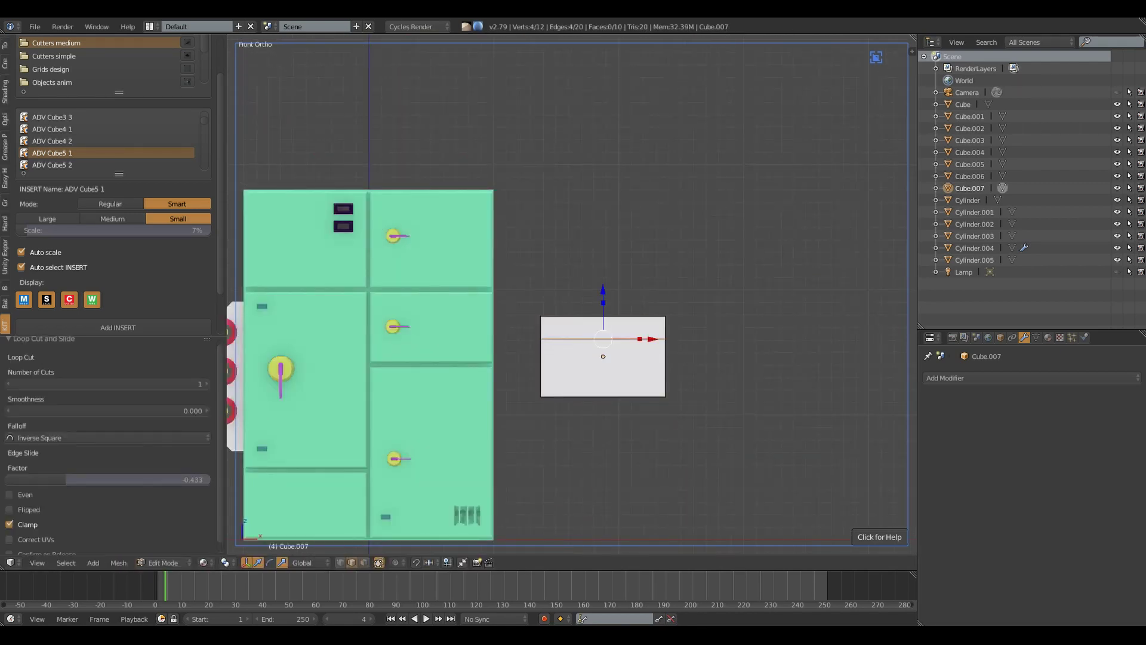
Step: Add two horizontal loop cuts across the block
{"action": "key", "text": "ctrl+r"}
{"action": "left_click", "coordinate": [603, 358]}
{"action": "middle_click_drag", "start_coordinate": [603, 358], "coordinate": [540, 335]}
{"action": "key", "text": "ctrl+r"}
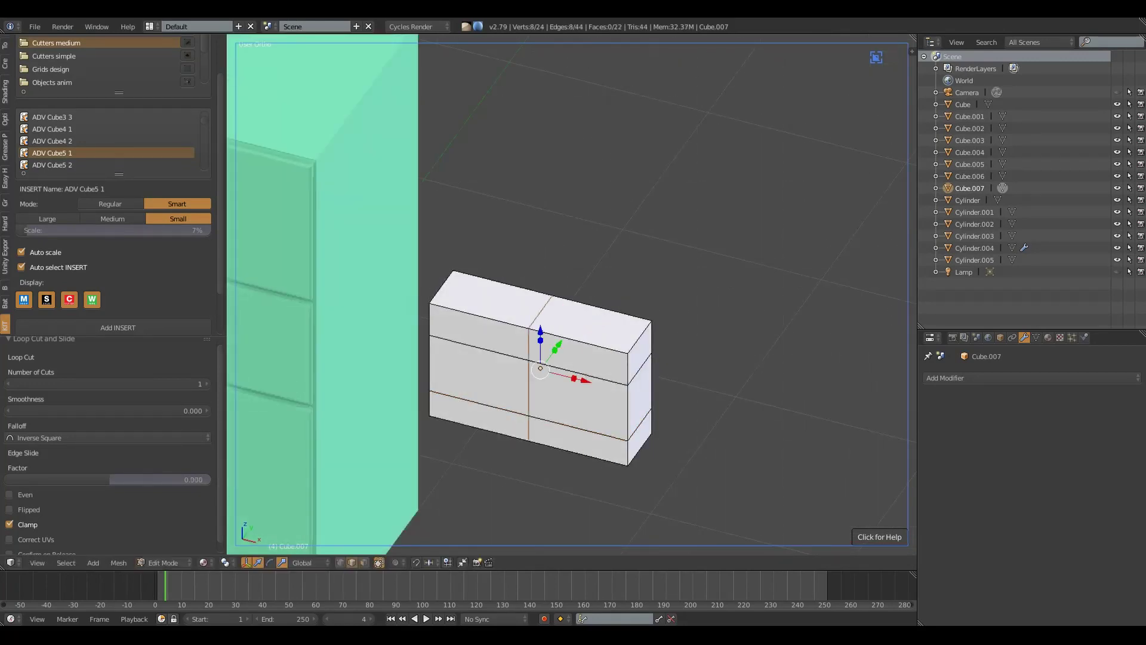
{"action": "left_click_drag", "start_coordinate": [684, 347], "coordinate": [657, 347]}
{"action": "key", "text": "KP_1"}
{"action": "mouse_move", "coordinate": [606, 359]}
{"action": "middle_mouse_down"}
{"action": "mouse_move", "coordinate": [573, 340]}
{"action": "mouse_move", "coordinate": [556, 359]}
{"action": "middle_mouse_up"}
{"action": "key", "text": "KP_1"}
{"action": "scroll", "coordinate": [606, 358], "scroll_direction": "up", "scroll_amount": 1}
Step: Assign the dark material to the block's middle band of faces
{"action": "right_click", "coordinate": [603, 402]}
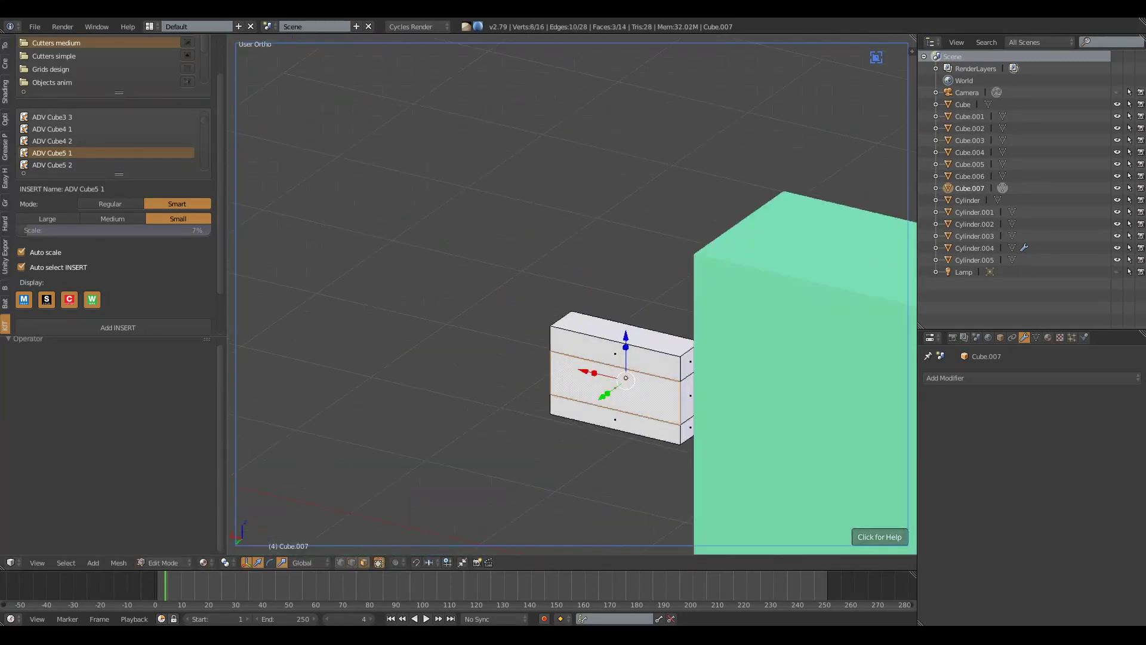
{"action": "right_click", "coordinate": [573, 401], "text": "alt"}
{"action": "left_click", "coordinate": [1049, 337]}
{"action": "left_click", "coordinate": [957, 464]}
Step: Resize the block in object mode from the front view
{"action": "key", "text": "Tab"}
{"action": "key", "text": "KP_1"}
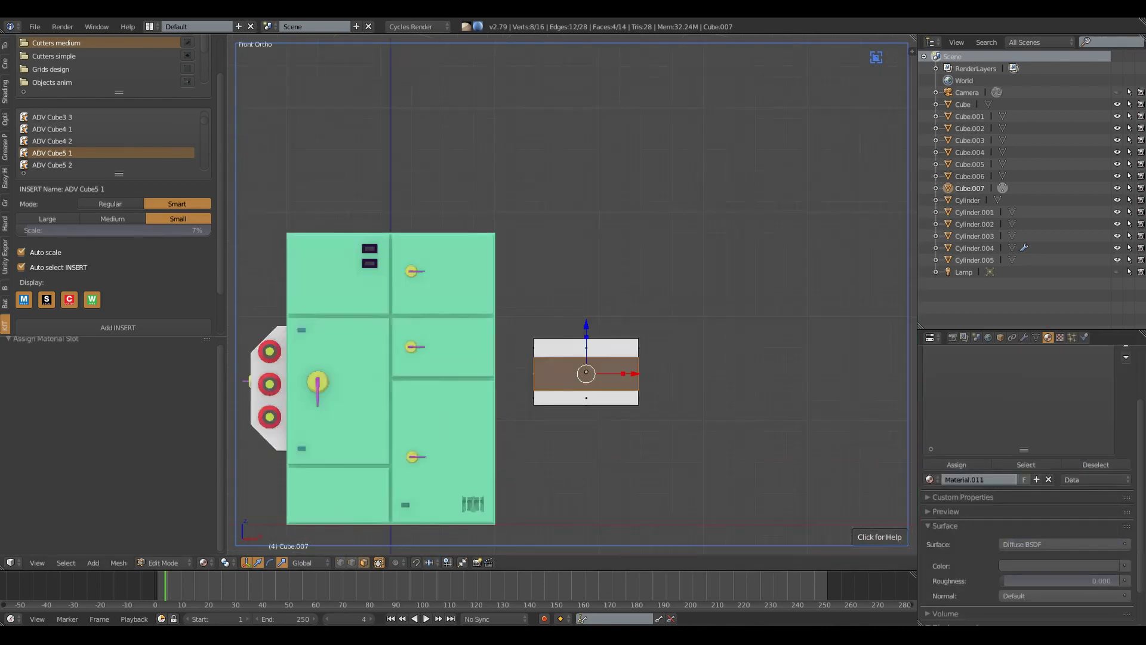
{"action": "key", "text": "s"}
{"action": "key", "text": "Return"}
Step: Bevel the block's corner edges
{"action": "key", "text": "Tab"}
{"action": "mouse_move", "coordinate": [603, 337]}
{"action": "middle_mouse_down"}
{"action": "mouse_move", "coordinate": [573, 311]}
{"action": "mouse_move", "coordinate": [621, 281]}
{"action": "middle_mouse_up"}
{"action": "scroll", "coordinate": [603, 337], "scroll_direction": "up", "scroll_amount": 2}
{"action": "key", "text": "KP_1"}
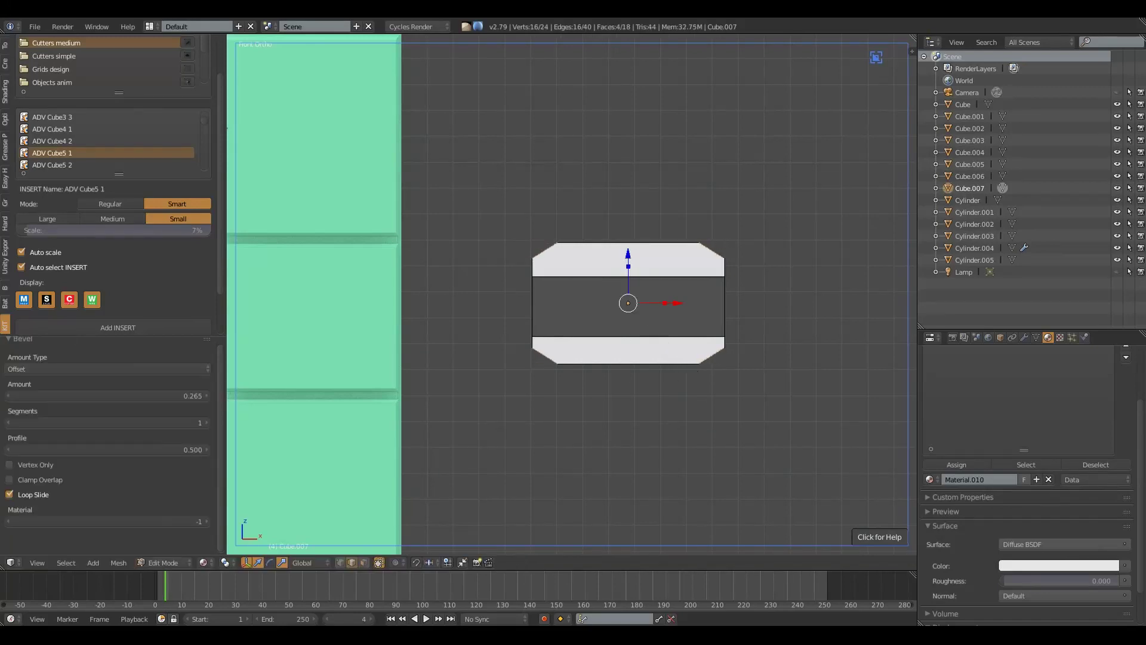
{"action": "scroll", "coordinate": [567, 293], "scroll_direction": "down", "scroll_amount": 3}
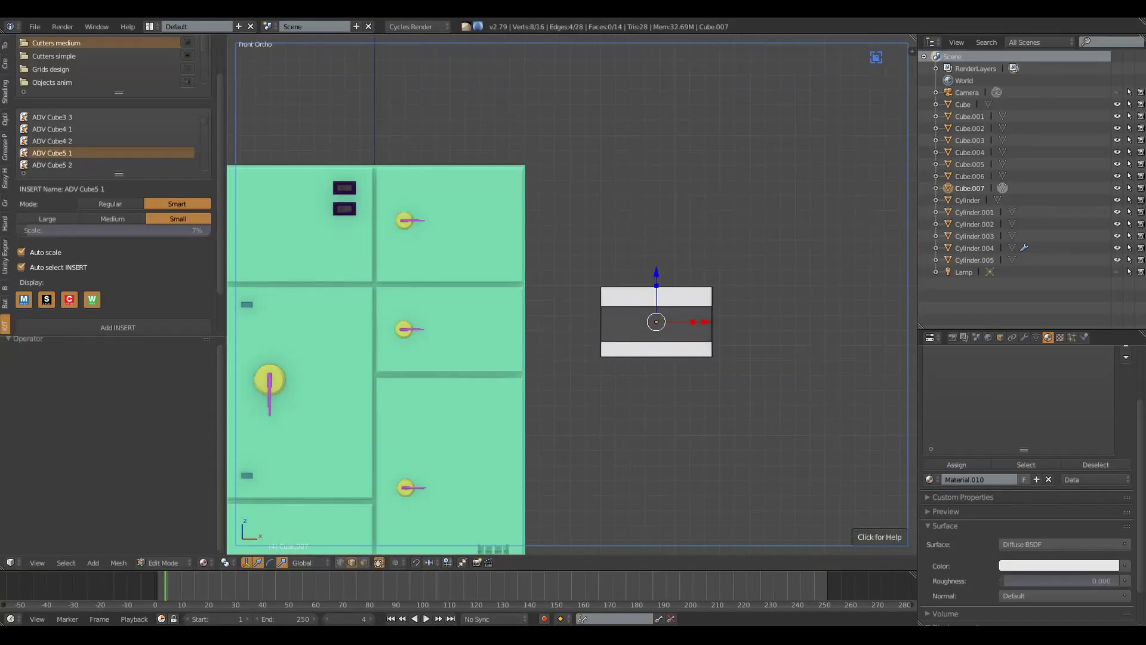
{"action": "key", "text": "Tab"}
Step: Switch to the block's underside in edit mode for the bottom circle
{"action": "scroll", "coordinate": [567, 292], "scroll_direction": "up", "scroll_amount": 4}
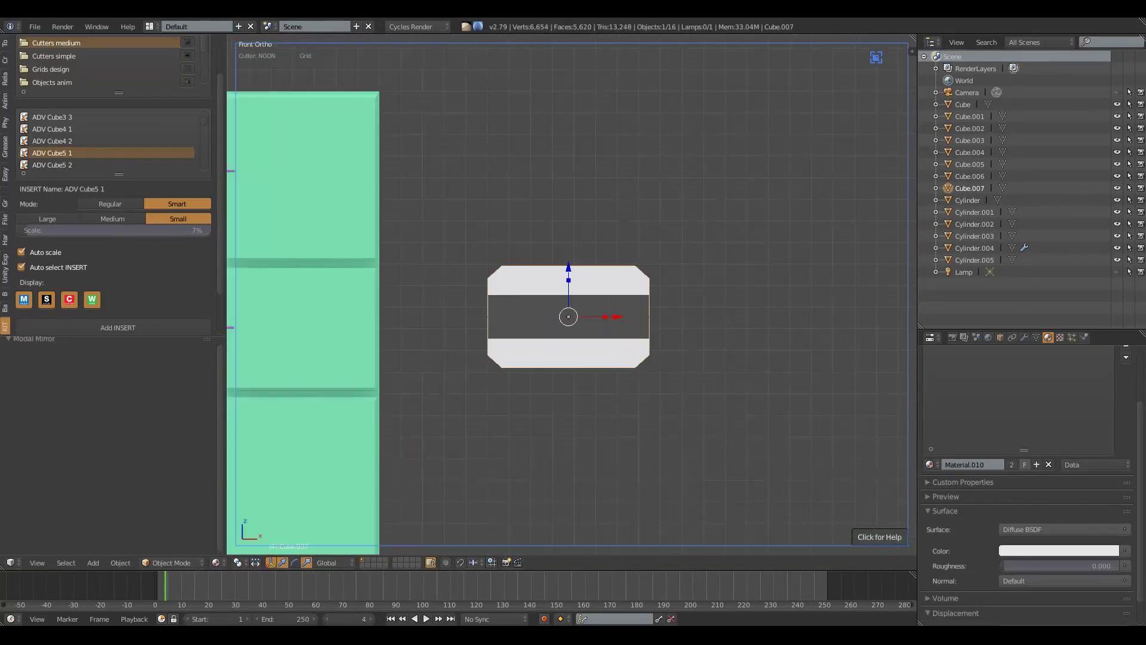
{"action": "key", "text": "ctrl+KP_7"}
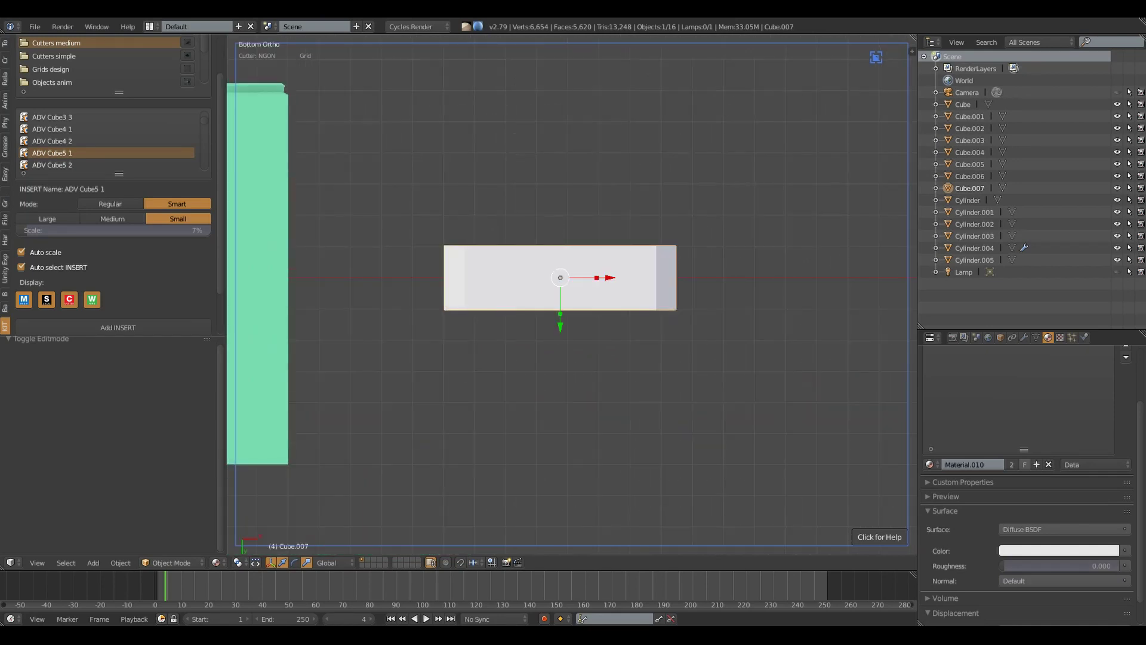
{"action": "key", "text": "Tab"}
{"action": "scroll", "coordinate": [573, 274], "scroll_direction": "up", "scroll_amount": 5}
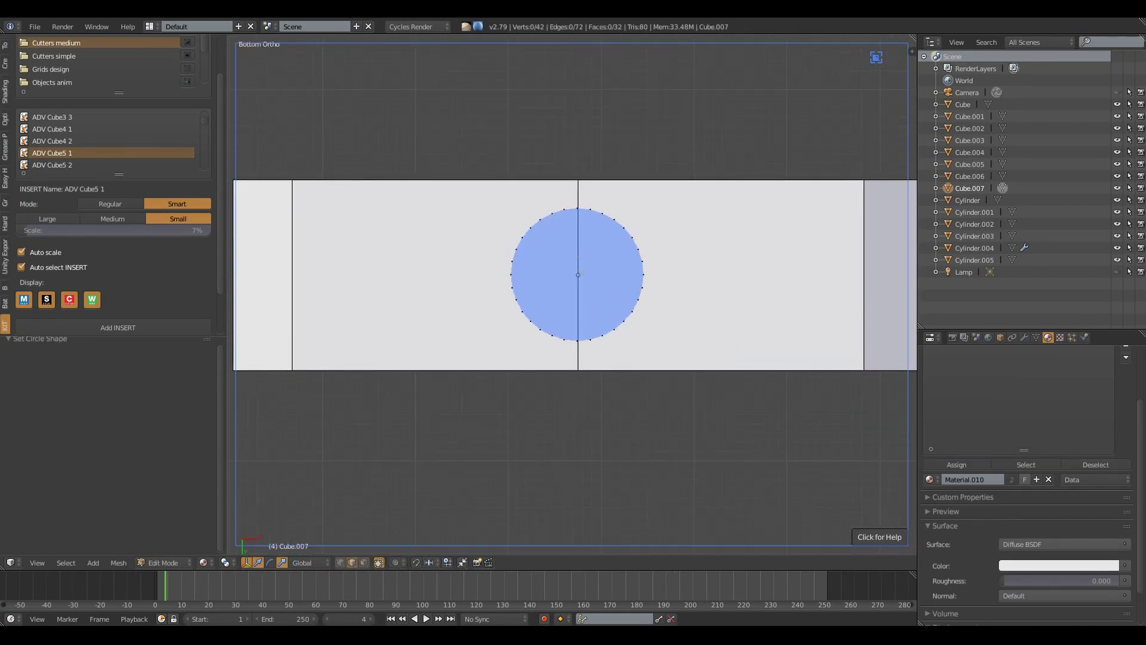
Step: Extrude the underside circle into a red disc, dissolving extra edges, and extrude it downward
{"action": "middle_click_drag", "start_coordinate": [575, 274], "coordinate": [597, 239]}
{"action": "key", "text": "e"}
{"action": "left_click", "coordinate": [571, 257]}
{"action": "key", "text": "KP_1"}
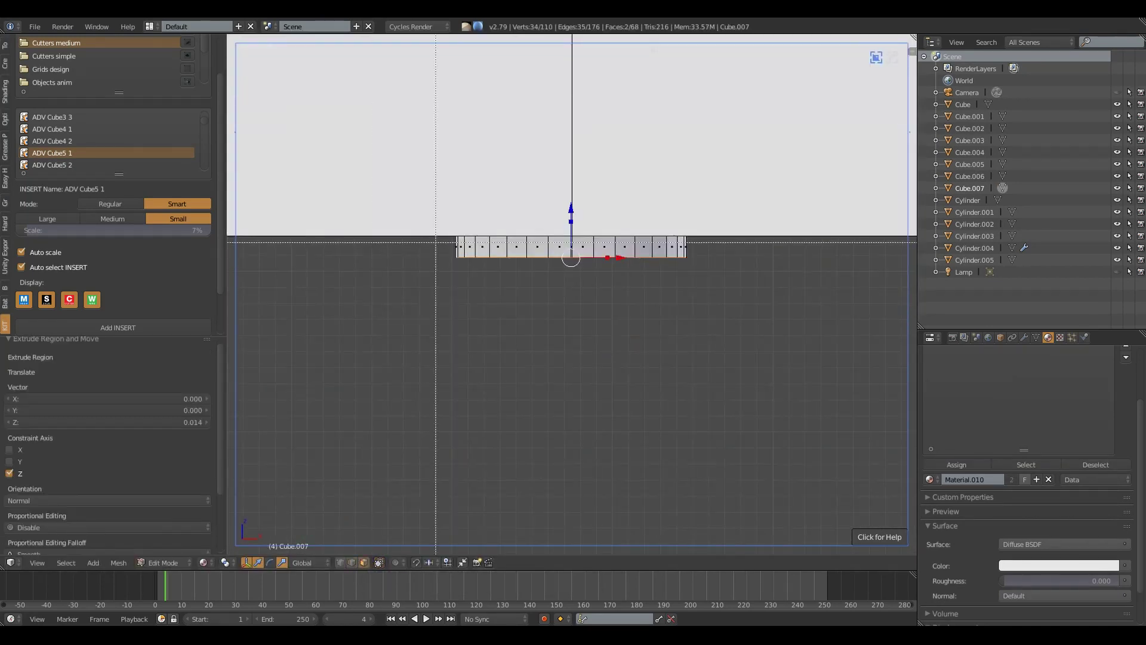
{"action": "mouse_move", "coordinate": [573, 239]}
{"action": "middle_mouse_down"}
{"action": "mouse_move", "coordinate": [621, 96]}
{"action": "mouse_move", "coordinate": [583, 461]}
{"action": "middle_mouse_up"}
{"action": "key", "text": "x"}
{"action": "left_click", "coordinate": [583, 461]}
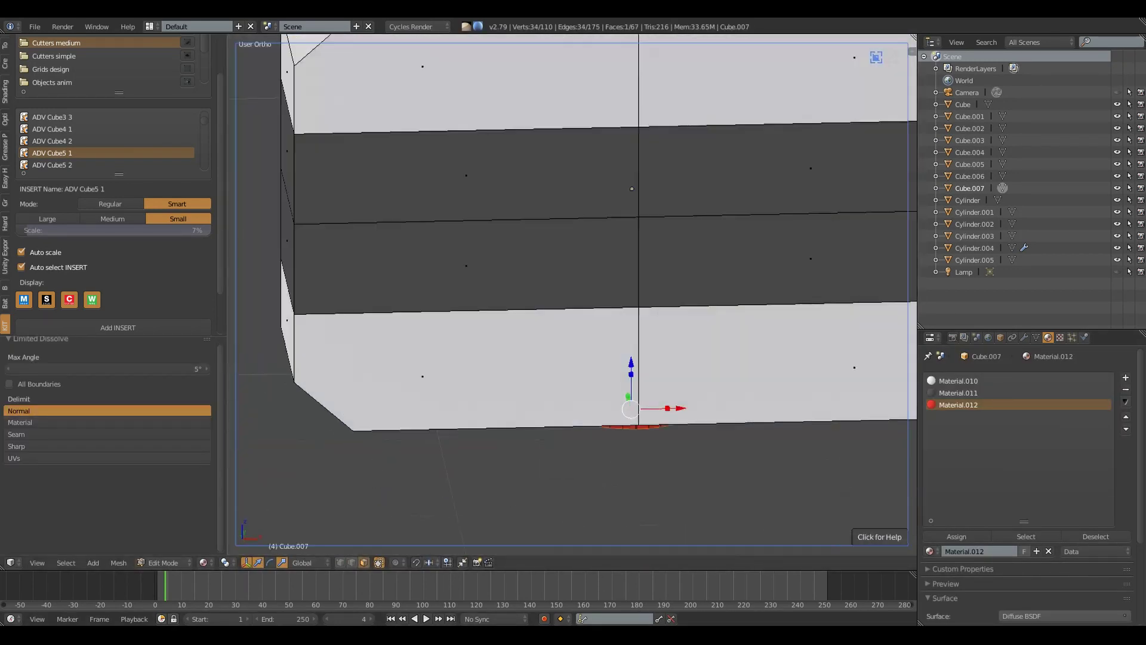
{"action": "key", "text": "ctrl+KP_7"}
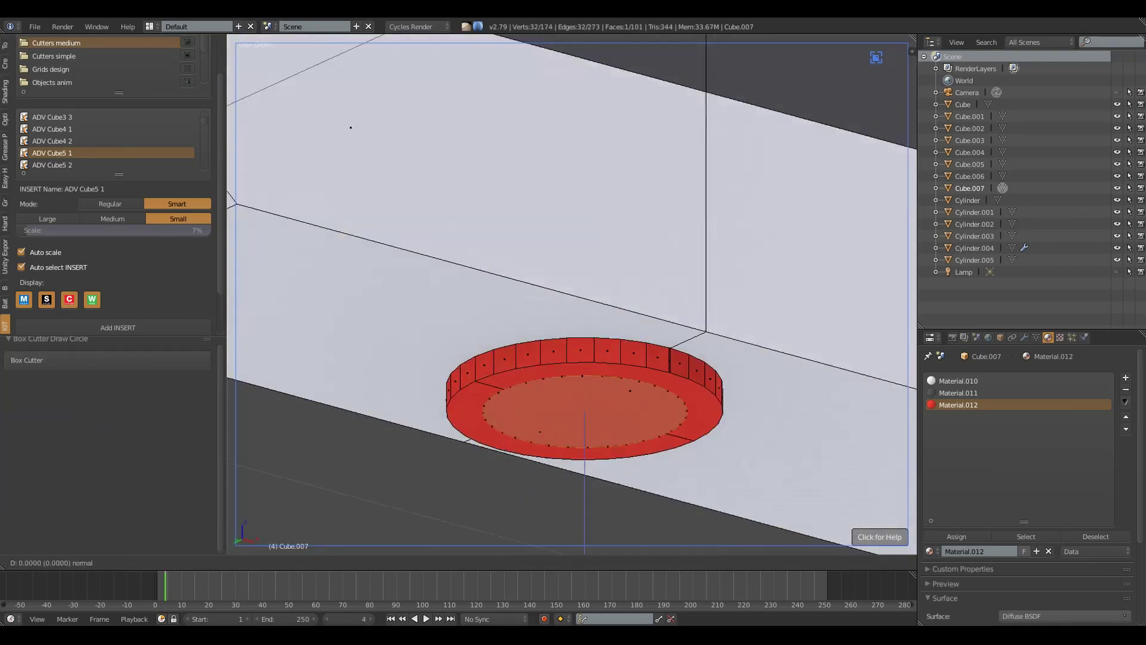
{"action": "key", "text": "e"}
{"action": "key", "text": "KP_1"}
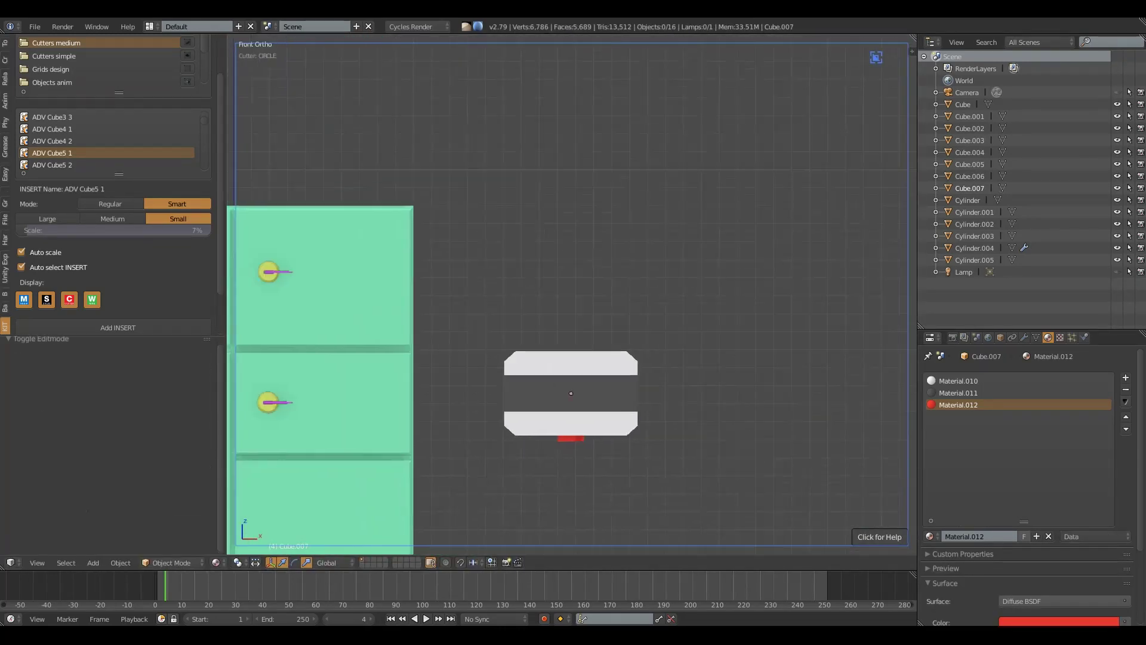
Step: Inset the bracket's top face, shrink it and extrude it inward as a recess
{"action": "mouse_move", "coordinate": [597, 418]}
{"action": "middle_mouse_down"}
{"action": "mouse_move", "coordinate": [567, 358]}
{"action": "mouse_move", "coordinate": [567, 418]}
{"action": "middle_mouse_up"}
{"action": "right_click", "coordinate": [615, 367]}
{"action": "key", "text": "i"}
{"action": "key", "text": "s"}
{"action": "left_click", "coordinate": [545, 377]}
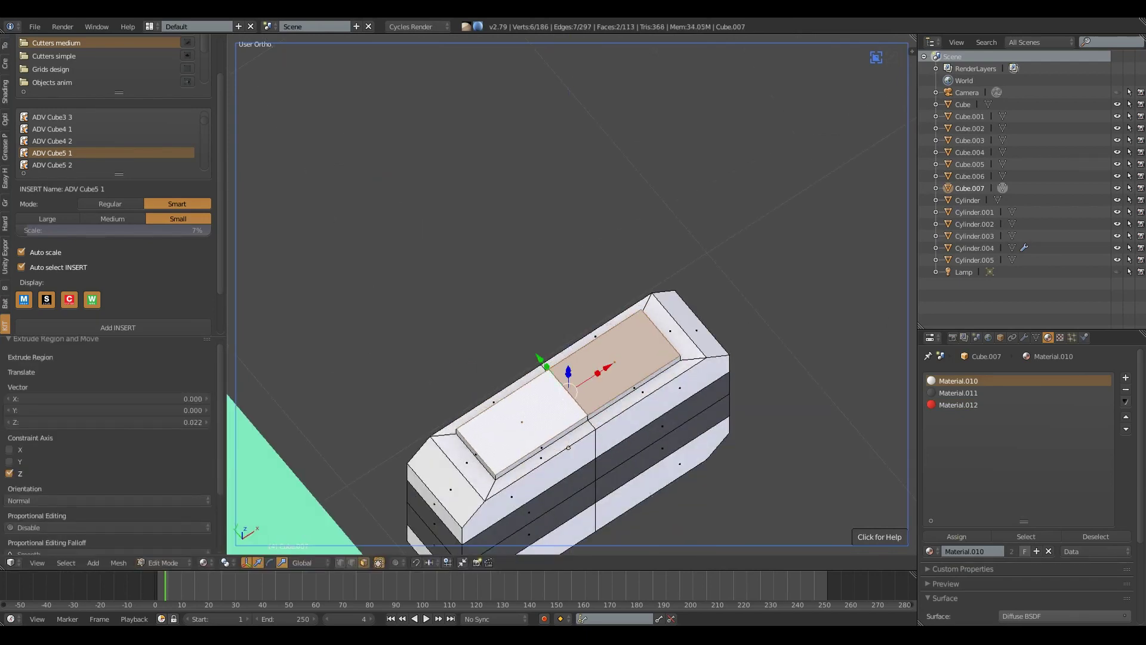
{"action": "key", "text": "e"}
{"action": "left_click", "coordinate": [567, 418]}
{"action": "key", "text": "KP_1"}
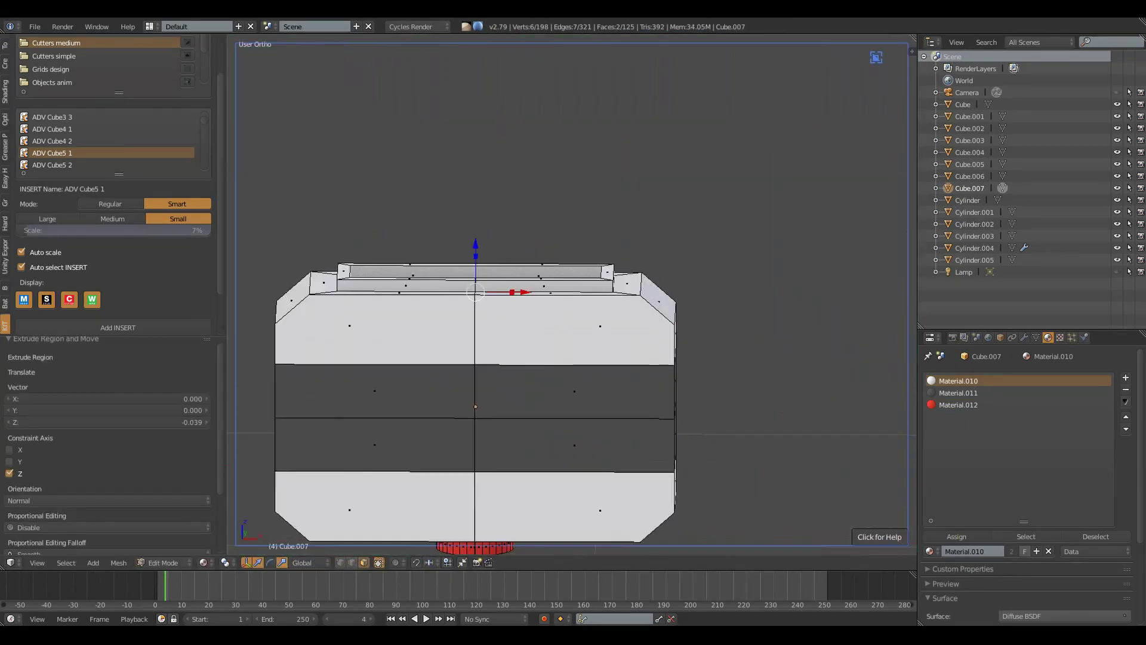
Step: Assign Material.011 to the recessed top faces
{"action": "left_click", "coordinate": [958, 392]}
{"action": "left_click", "coordinate": [956, 537]}
{"action": "mouse_move", "coordinate": [537, 358]}
{"action": "middle_mouse_down"}
{"action": "mouse_move", "coordinate": [597, 329]}
{"action": "mouse_move", "coordinate": [567, 358]}
{"action": "middle_mouse_up"}
{"action": "key", "text": "Tab"}
Step: Add a Bezier curve to the scene
{"action": "key", "text": "KP_1"}
{"action": "middle_click_drag", "start_coordinate": [537, 299], "coordinate": [573, 275]}
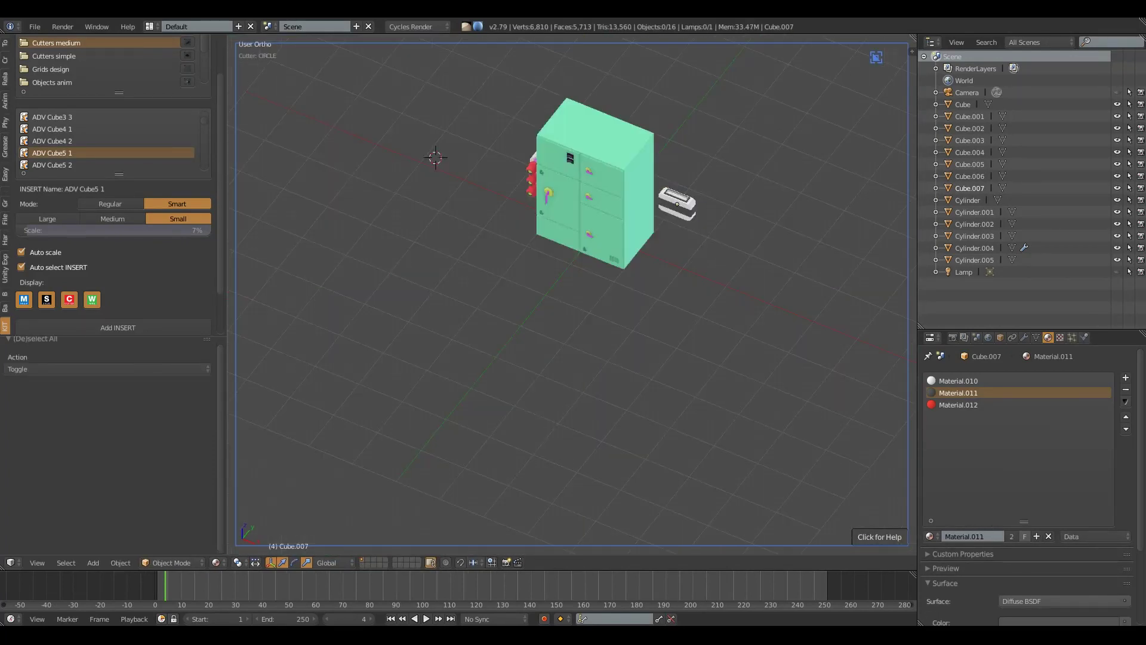
{"action": "key", "text": "KP_1"}
{"action": "key", "text": "shift+a"}
{"action": "left_click", "coordinate": [740, 358]}
Step: Shrink the Bezier circle to cable thickness and rotate the curve 90 degrees
{"action": "scroll", "coordinate": [354, 367], "scroll_direction": "up", "scroll_amount": 4}
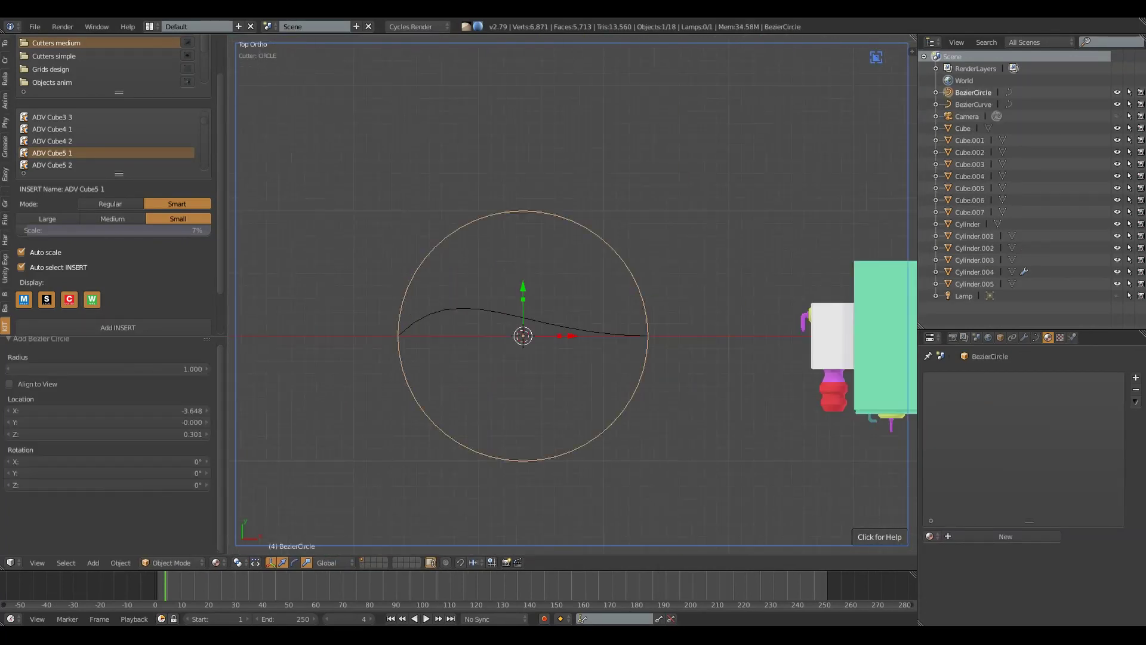
{"action": "key", "text": "s"}
{"action": "scroll", "coordinate": [555, 338], "scroll_direction": "down", "scroll_amount": 4}
{"action": "key", "text": "KP_3"}
{"action": "key", "text": "KP_1"}
{"action": "key", "text": "r"}
{"action": "key", "text": "9"}
{"action": "key", "text": "0"}
{"action": "key", "text": "Return"}
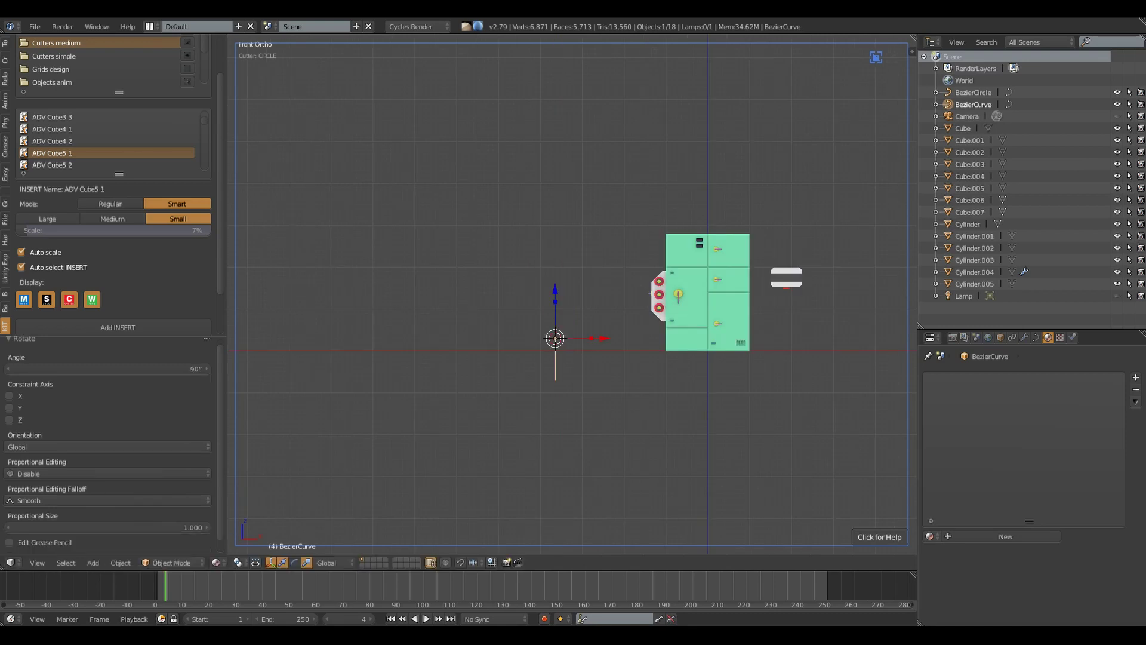
Step: Check the white cable tube from top, side and front views, then enter its Edit Mode
{"action": "key", "text": "KP_7"}
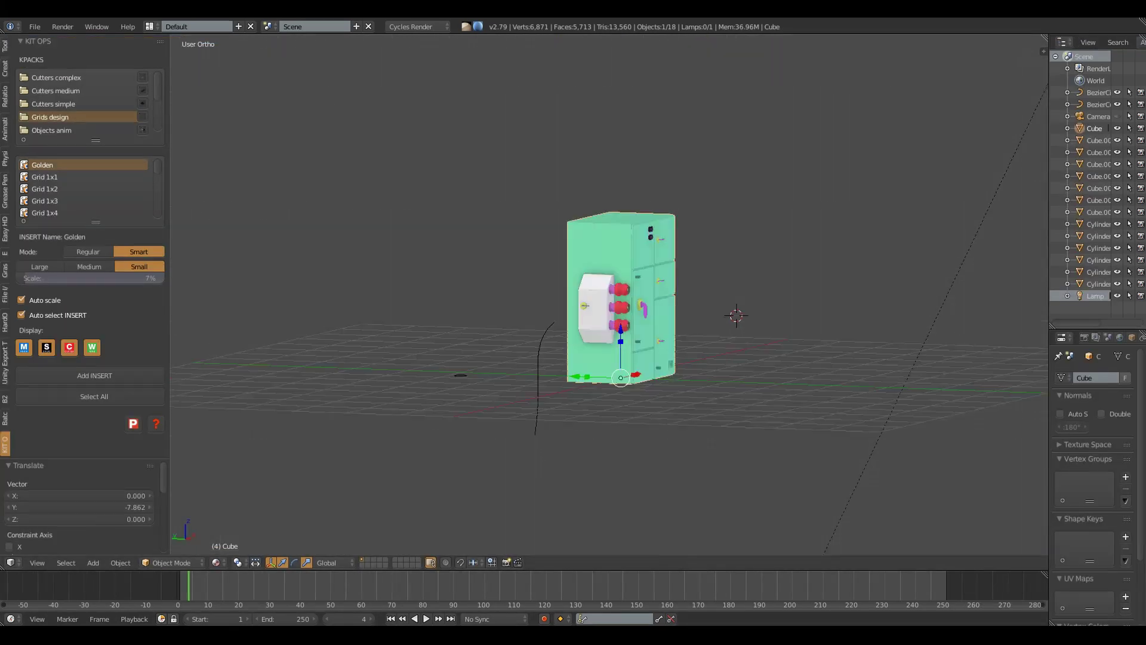
{"action": "middle_click_drag", "start_coordinate": [597, 334], "coordinate": [639, 334]}
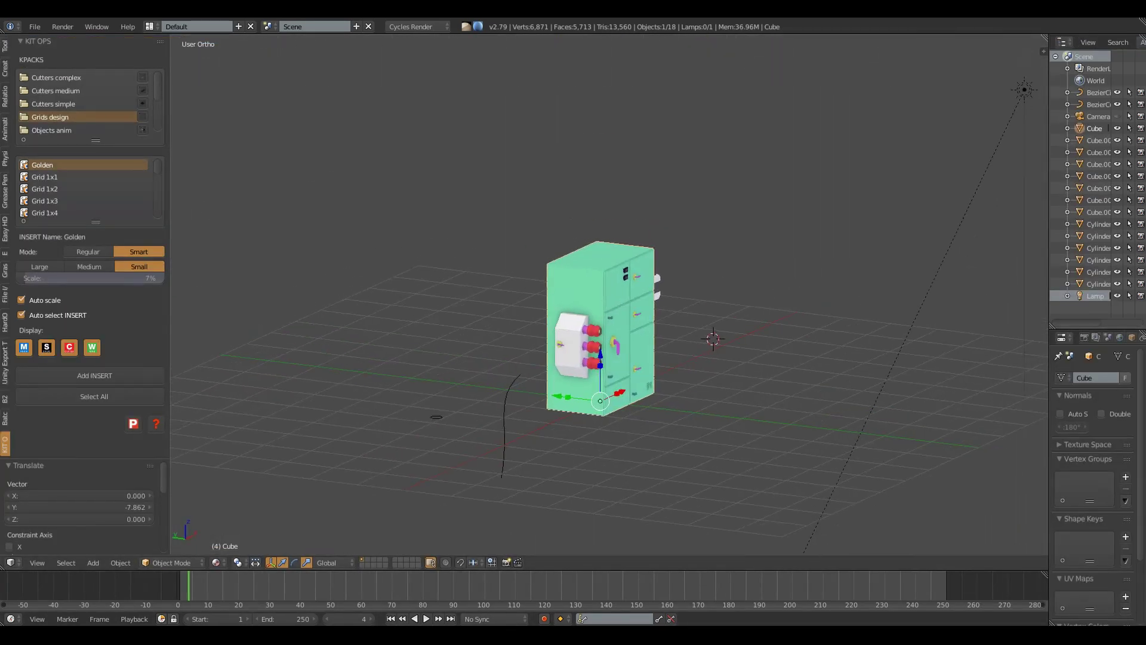
{"action": "key", "text": "KP_3"}
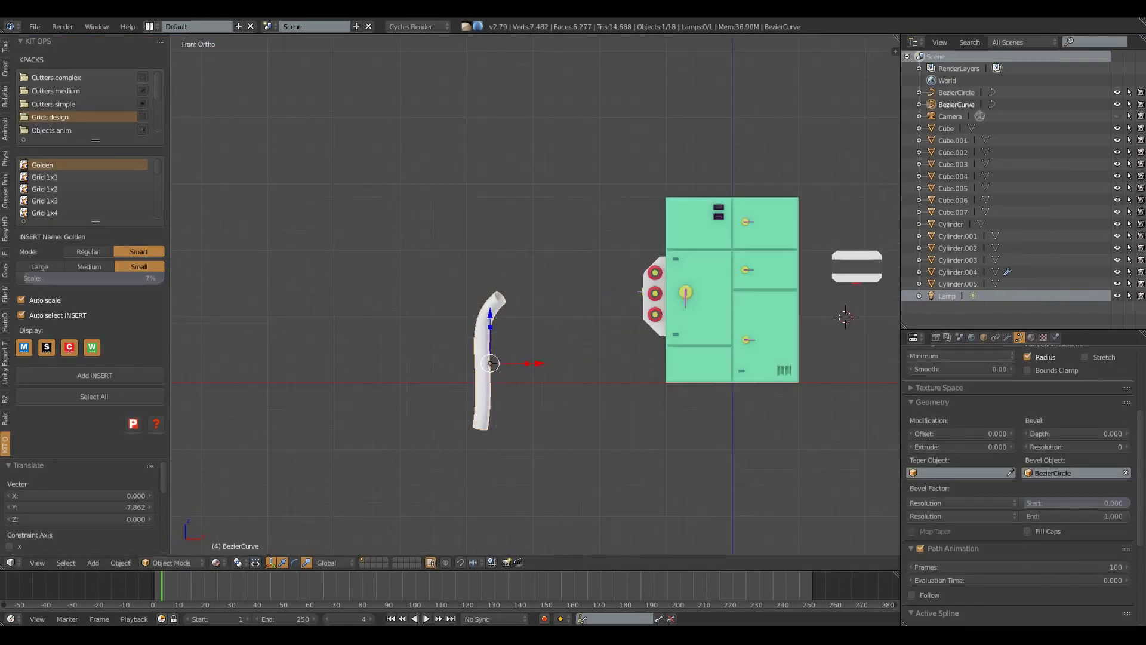
{"action": "key", "text": "KP_7"}
{"action": "key", "text": "KP_1"}
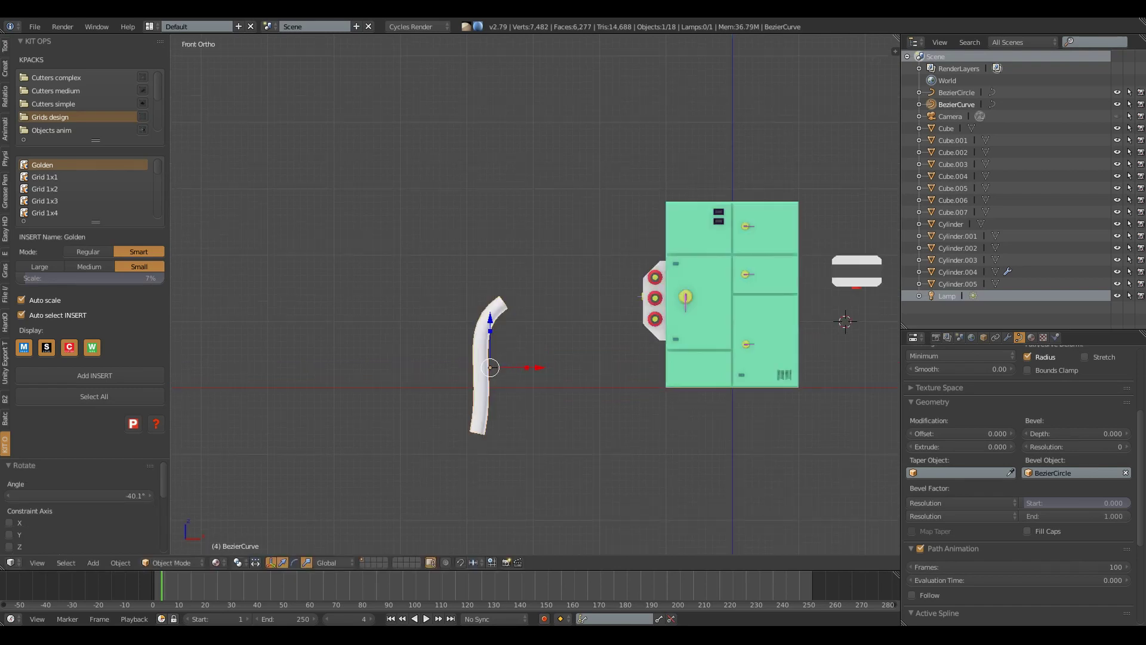
{"action": "key", "text": "Tab"}
{"action": "key", "text": "KP_Decimal"}
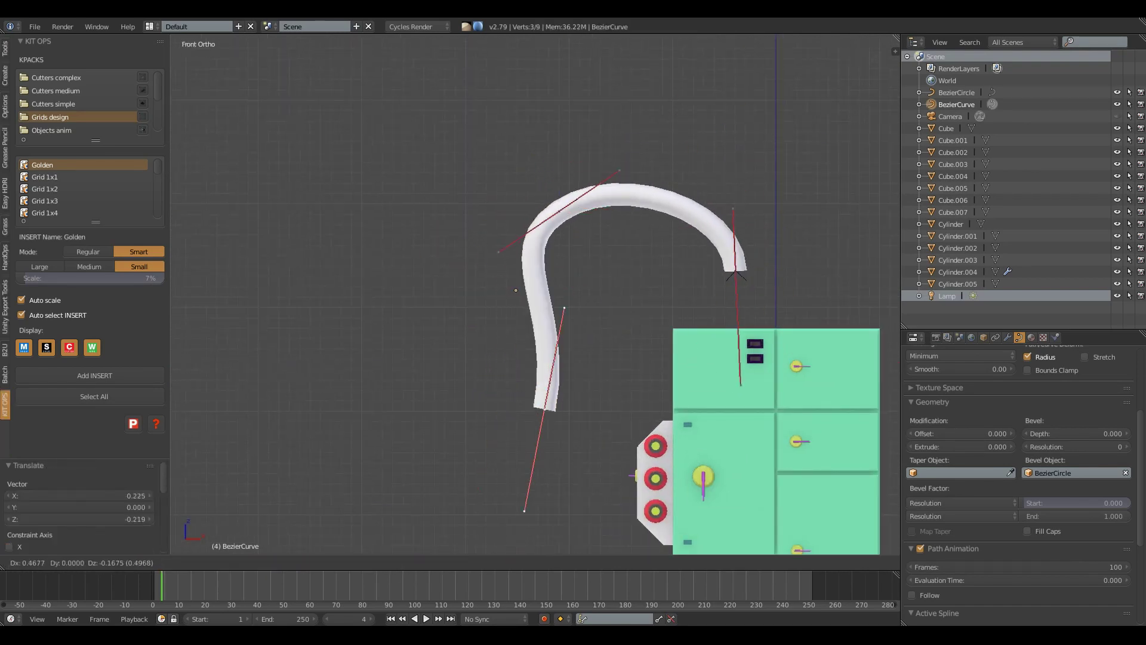
Step: Adjust the cable in Edit Mode, then duplicate it as a second cable, BezierCurve.001
{"action": "scroll", "coordinate": [597, 299], "scroll_direction": "down", "scroll_amount": 2}
{"action": "key", "text": "Tab"}
{"action": "key", "text": "Tab"}
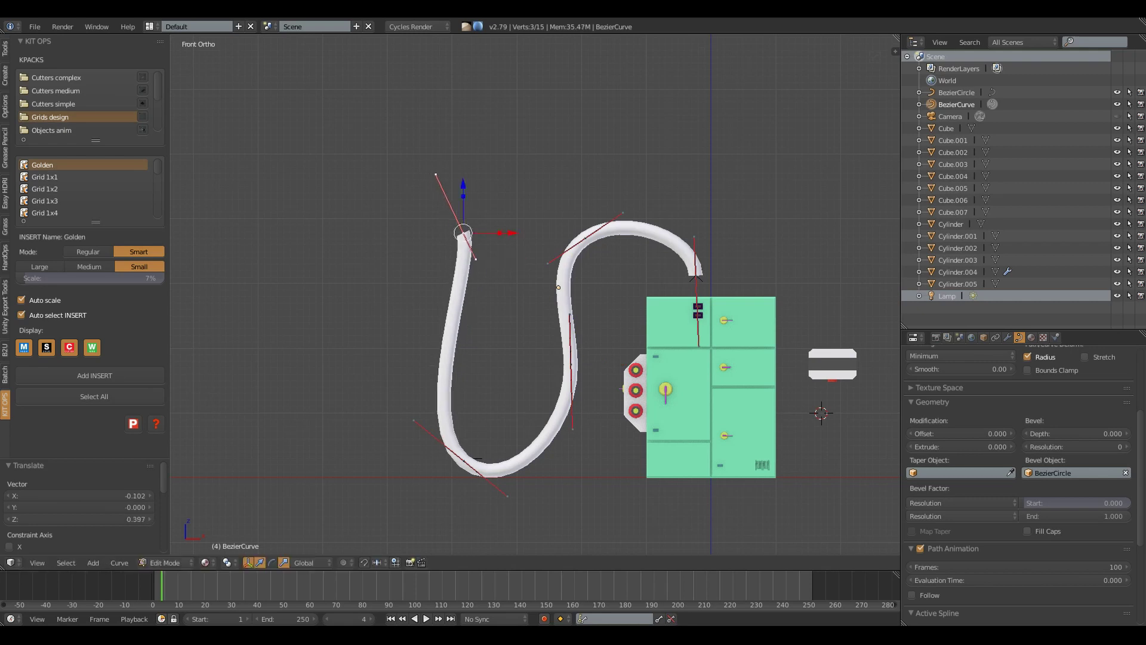
{"action": "scroll", "coordinate": [573, 298], "scroll_direction": "down", "scroll_amount": 2}
{"action": "key", "text": "Tab"}
{"action": "key", "text": "shift+d"}
{"action": "key", "text": "Return"}
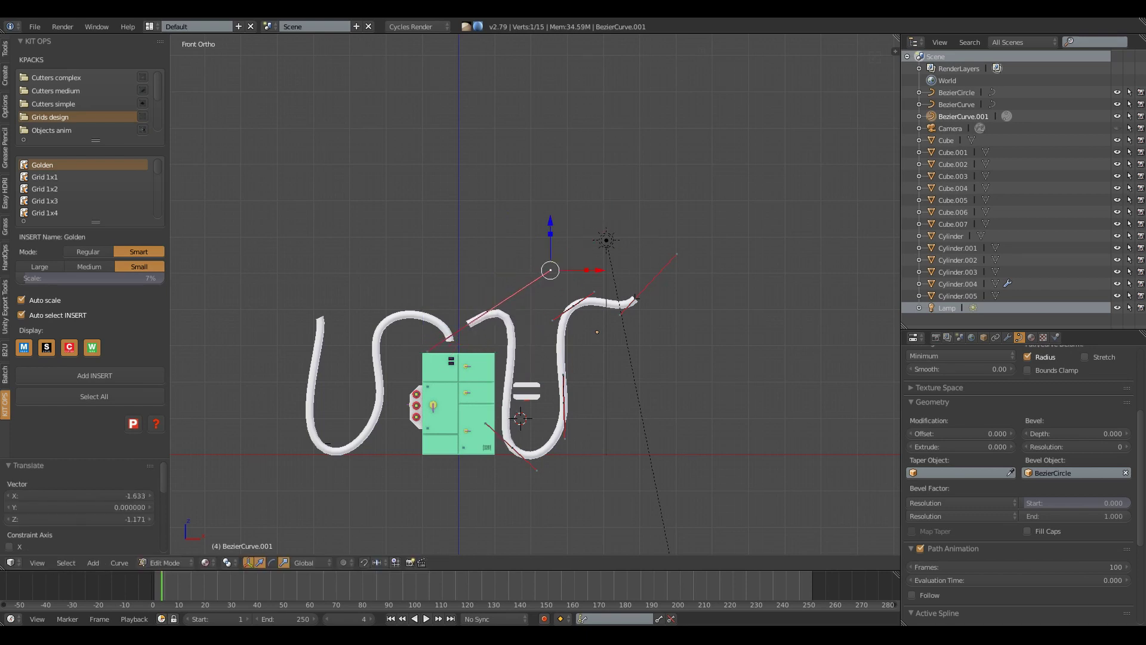
Step: Reshape the second cable by moving a handle and an X-constrained point
{"action": "scroll", "coordinate": [1015, 447], "scroll_direction": "up", "scroll_amount": 5}
{"action": "scroll", "coordinate": [511, 348], "scroll_direction": "up", "scroll_amount": 3}
{"action": "key", "text": "g"}
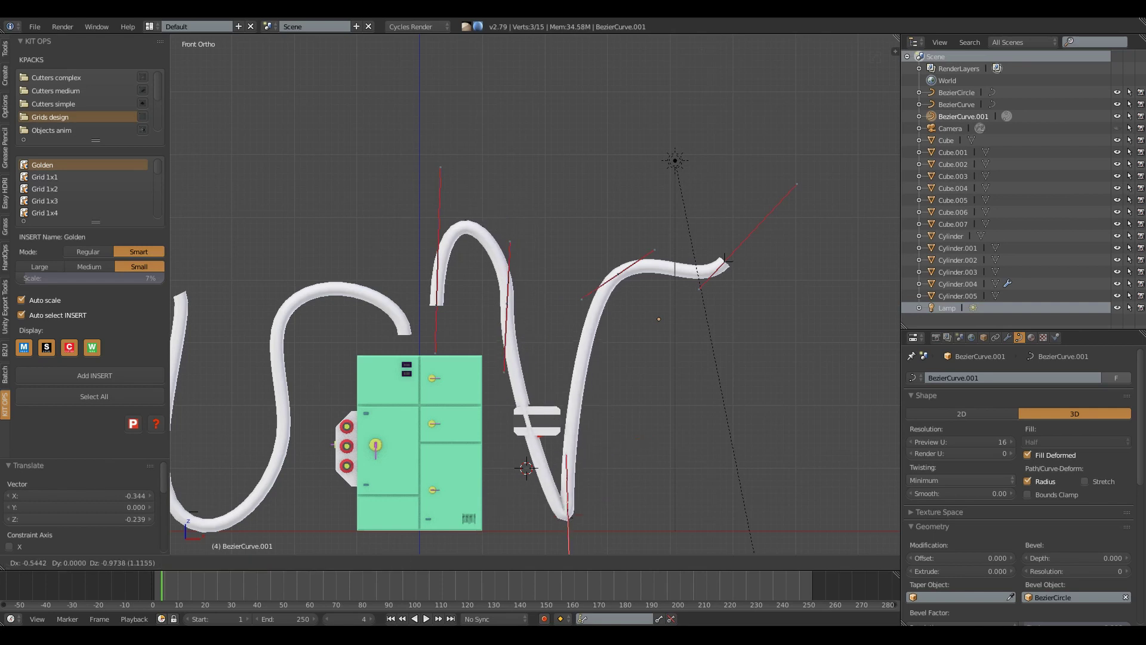
{"action": "key", "text": "Return"}
{"action": "scroll", "coordinate": [535, 382], "scroll_direction": "down", "scroll_amount": 3}
{"action": "key", "text": "g"}
{"action": "key", "text": "x"}
{"action": "key", "text": "Return"}
Step: Move further points so the cable end bends down onto the cabinet top, then leave Edit Mode
{"action": "scroll", "coordinate": [659, 385], "scroll_direction": "up", "scroll_amount": 5}
{"action": "key", "text": "g"}
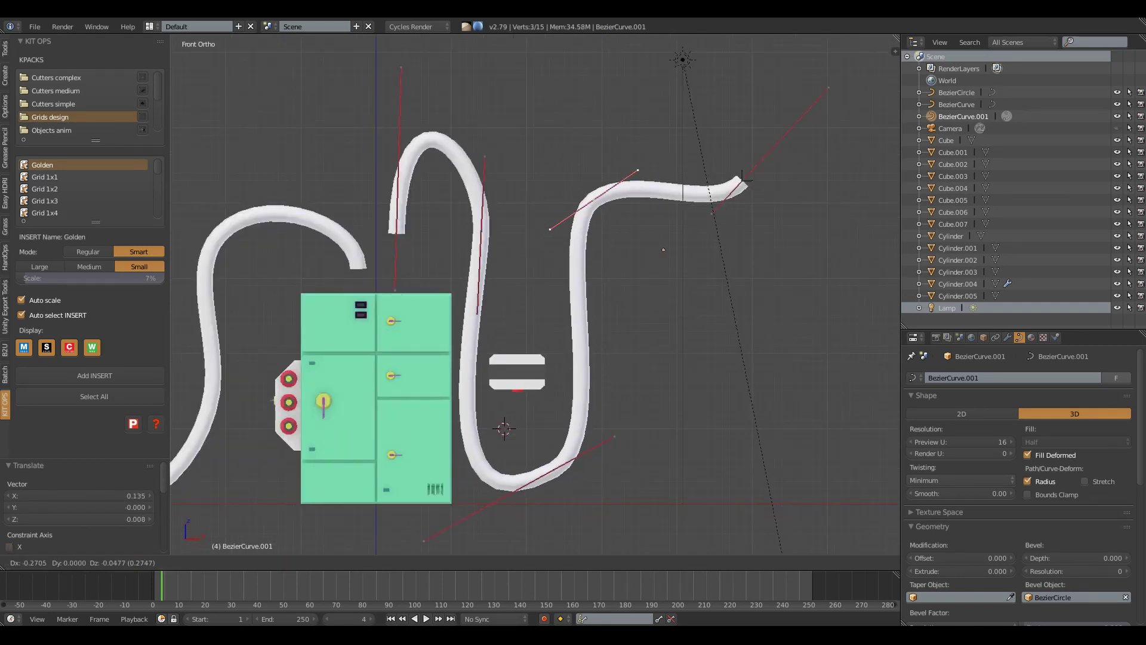
{"action": "key", "text": "Return"}
{"action": "key", "text": "g"}
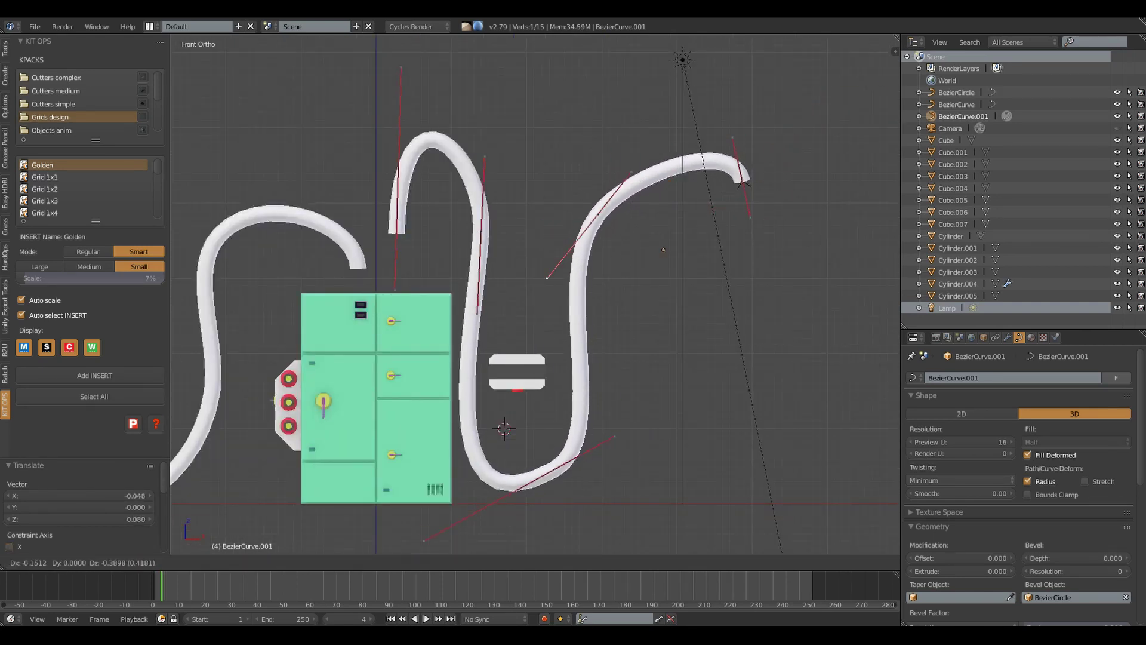
{"action": "key", "text": "Return"}
{"action": "scroll", "coordinate": [535, 299], "scroll_direction": "down", "scroll_amount": 3}
{"action": "key", "text": "Tab"}
Step: Scale the BezierCircle cable profile by 0.5 to thin the cables
{"action": "scroll", "coordinate": [535, 299], "scroll_direction": "up", "scroll_amount": 5}
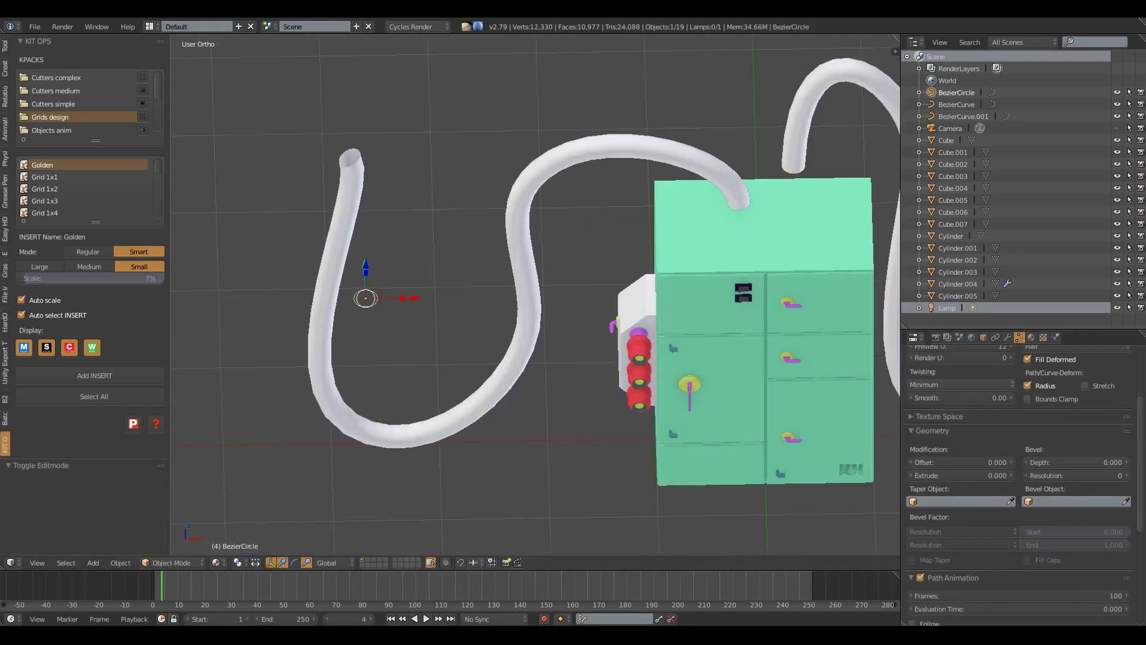
{"action": "key", "text": "s"}
{"action": "key", "text": "Return"}
{"action": "scroll", "coordinate": [599, 502], "scroll_direction": "down", "scroll_amount": 3}
{"action": "key", "text": "KP_7"}
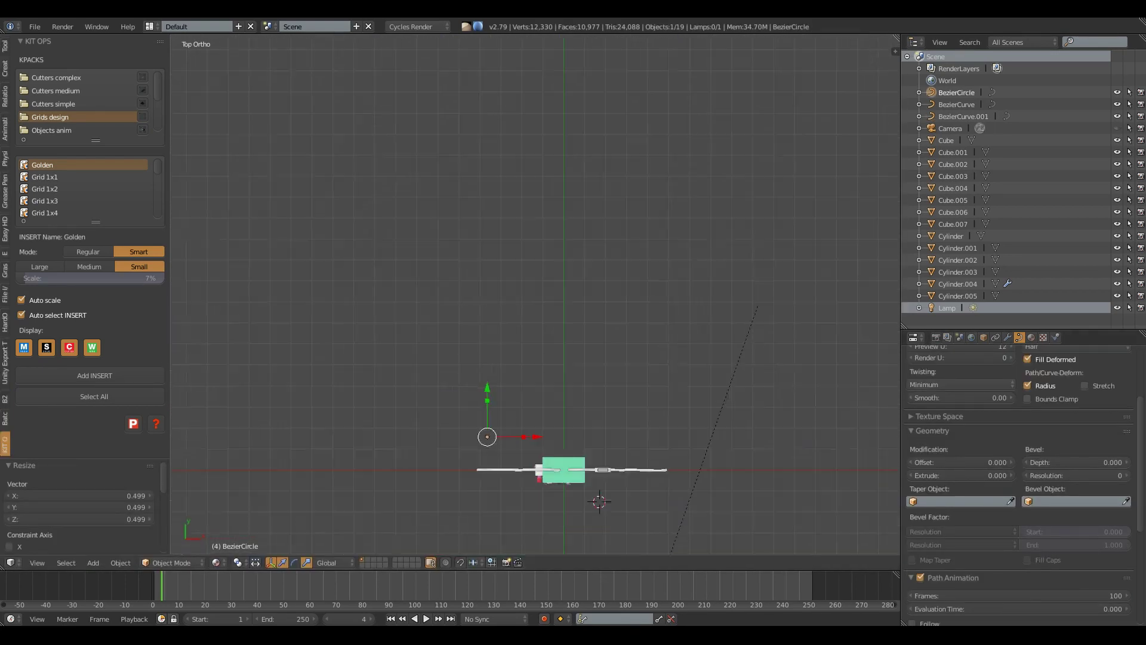
Step: Cut a rounded box plate into the cabinet top with Boxcutter
{"action": "scroll", "coordinate": [576, 487], "scroll_direction": "up", "scroll_amount": 5}
{"action": "key", "text": "Tab"}
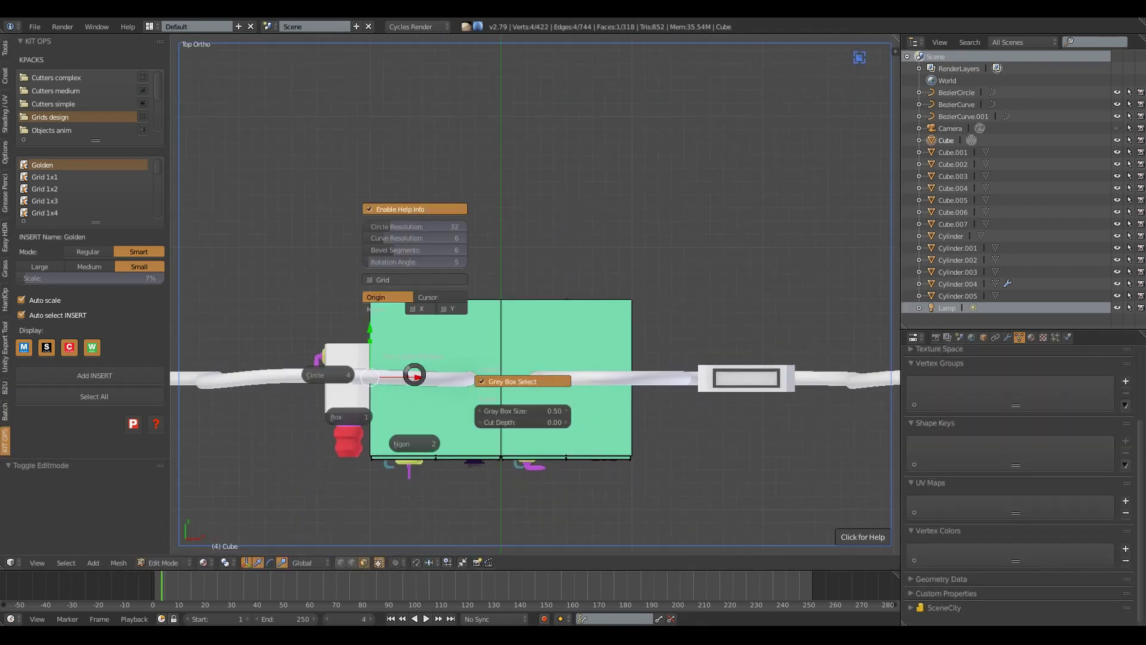
{"action": "left_click", "coordinate": [336, 417]}
{"action": "left_click_drag", "start_coordinate": [388, 354], "coordinate": [494, 407]}
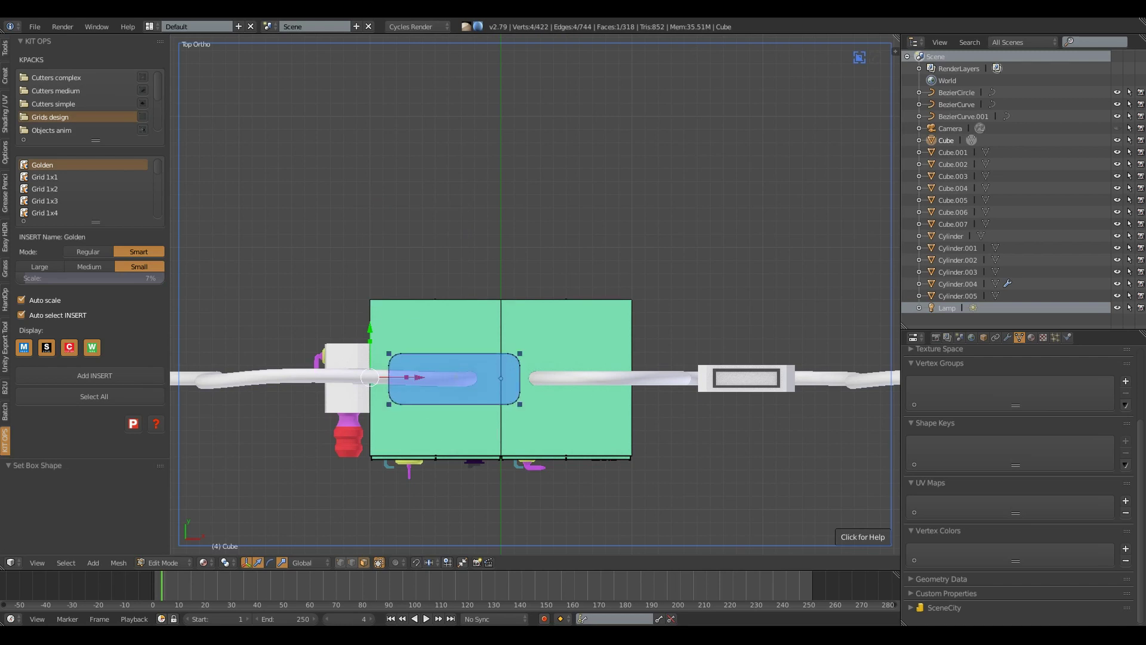
{"action": "middle_click_drag", "start_coordinate": [537, 358], "coordinate": [568, 334]}
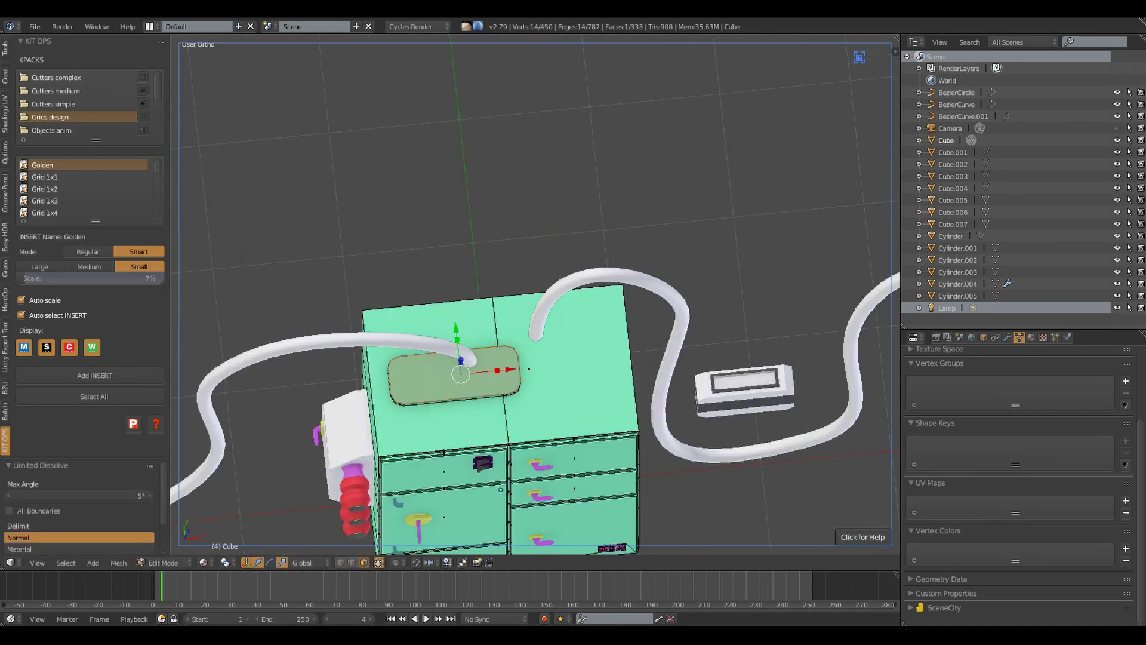
{"action": "key", "text": "KP_7"}
{"action": "scroll", "coordinate": [567, 358], "scroll_direction": "up", "scroll_amount": 2}
Step: Cut two circles inside the plate and extrude them upward into short sockets
{"action": "key", "text": "d"}
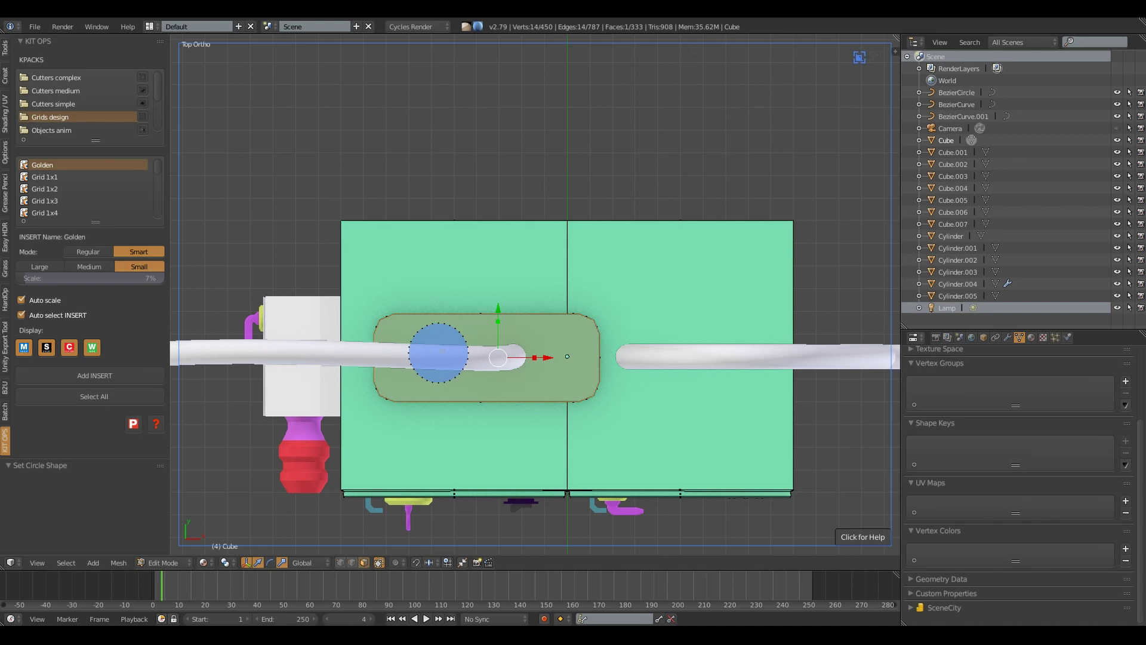
{"action": "left_click_drag", "start_coordinate": [498, 325], "coordinate": [558, 386]}
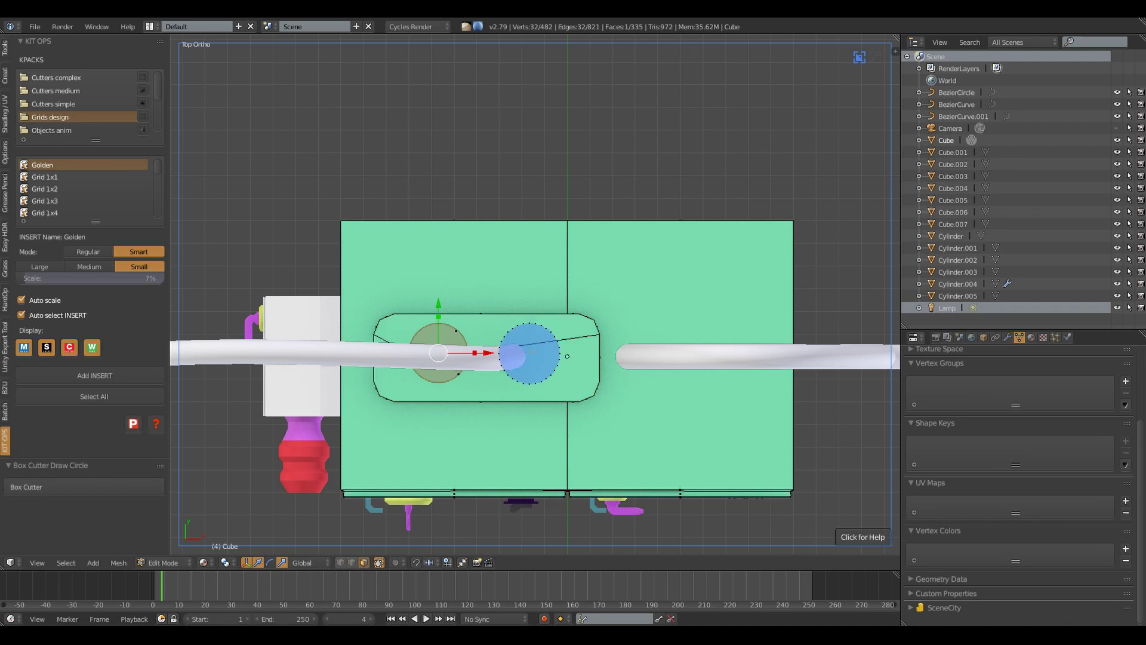
{"action": "middle_click_drag", "start_coordinate": [559, 385], "coordinate": [537, 298]}
{"action": "key", "text": "Return"}
{"action": "middle_click_drag", "start_coordinate": [633, 299], "coordinate": [663, 281]}
{"action": "key", "text": "i"}
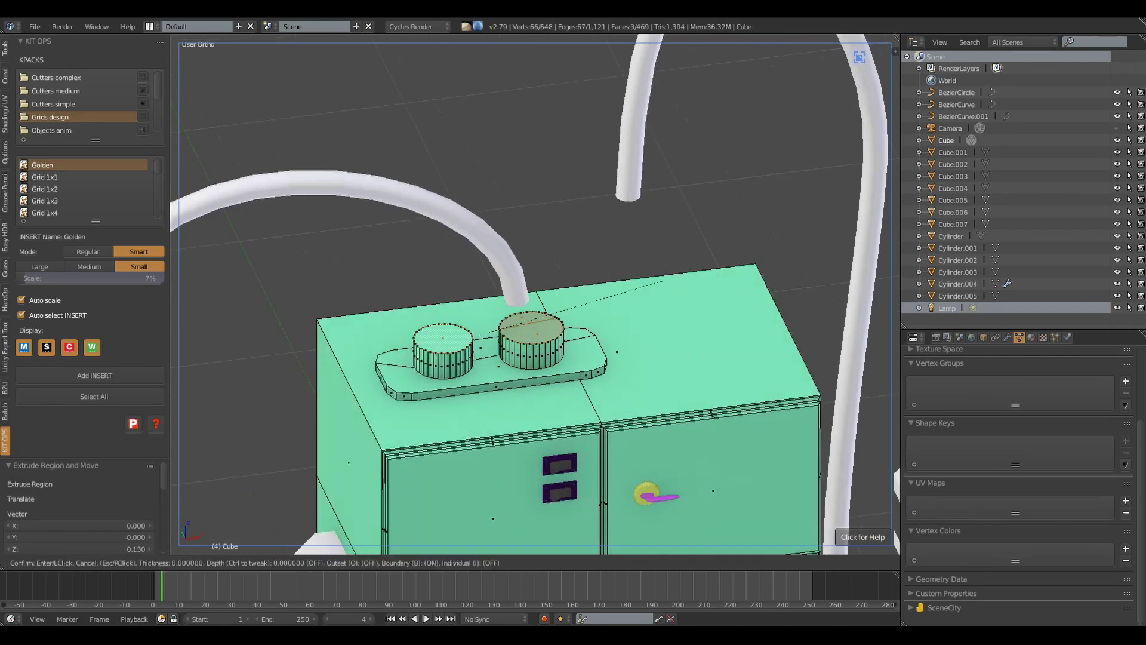
{"action": "key", "text": "Return"}
{"action": "key", "text": "KP_1"}
Step: Assign a new purple material, Material.013, to the plate and sockets
{"action": "scroll", "coordinate": [534, 293], "scroll_direction": "up", "scroll_amount": 2}
{"action": "scroll", "coordinate": [534, 293], "scroll_direction": "up", "scroll_amount": 2}
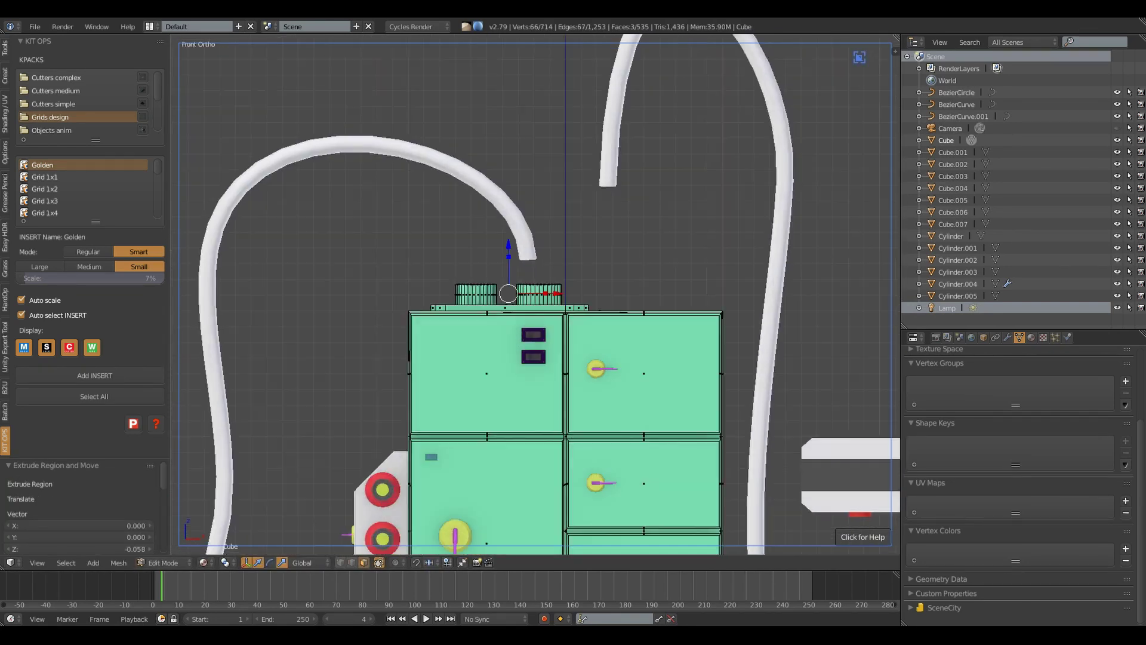
{"action": "scroll", "coordinate": [534, 293], "scroll_direction": "up", "scroll_amount": 2}
{"action": "left_click_drag", "start_coordinate": [306, 325], "coordinate": [716, 254]}
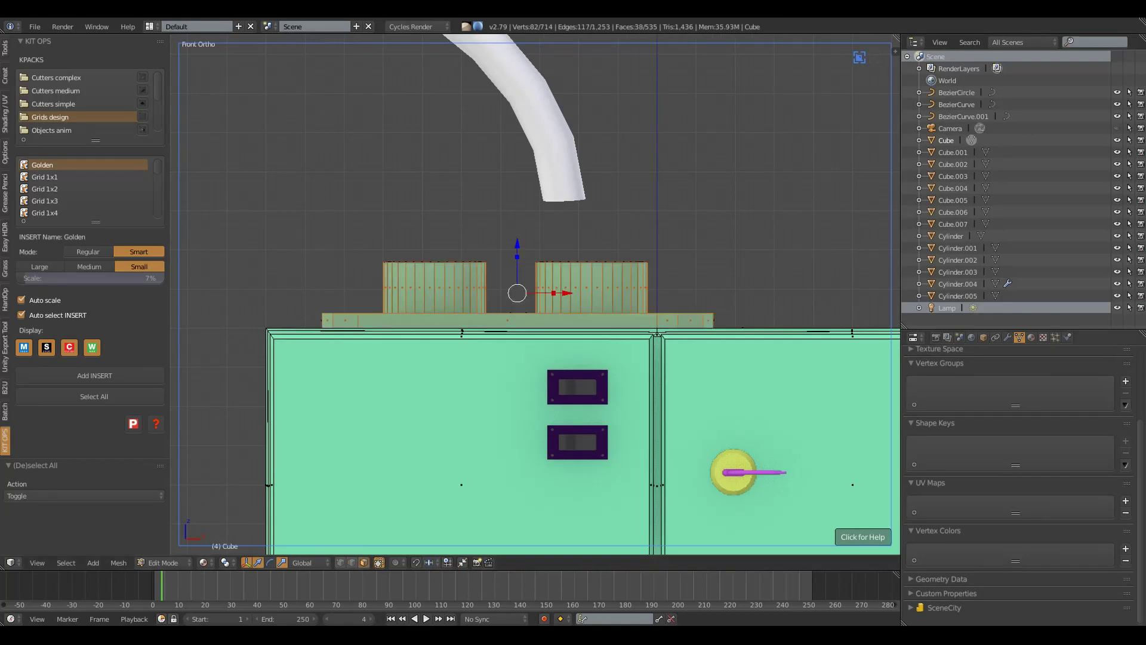
{"action": "left_click", "coordinate": [1031, 337]}
{"action": "left_click", "coordinate": [1136, 377]}
{"action": "left_click", "coordinate": [994, 551]}
{"action": "left_click", "coordinate": [945, 536]}
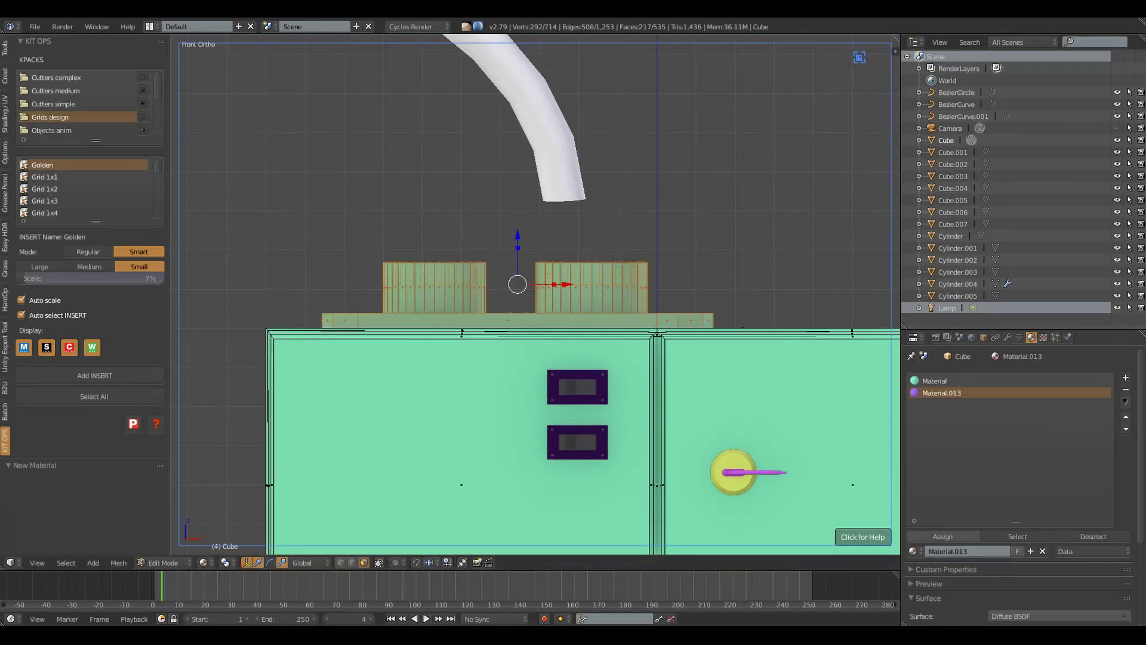
{"action": "key", "text": "Tab"}
{"action": "scroll", "coordinate": [538, 292], "scroll_direction": "down", "scroll_amount": 4}
{"action": "scroll", "coordinate": [538, 293], "scroll_direction": "down", "scroll_amount": 1}
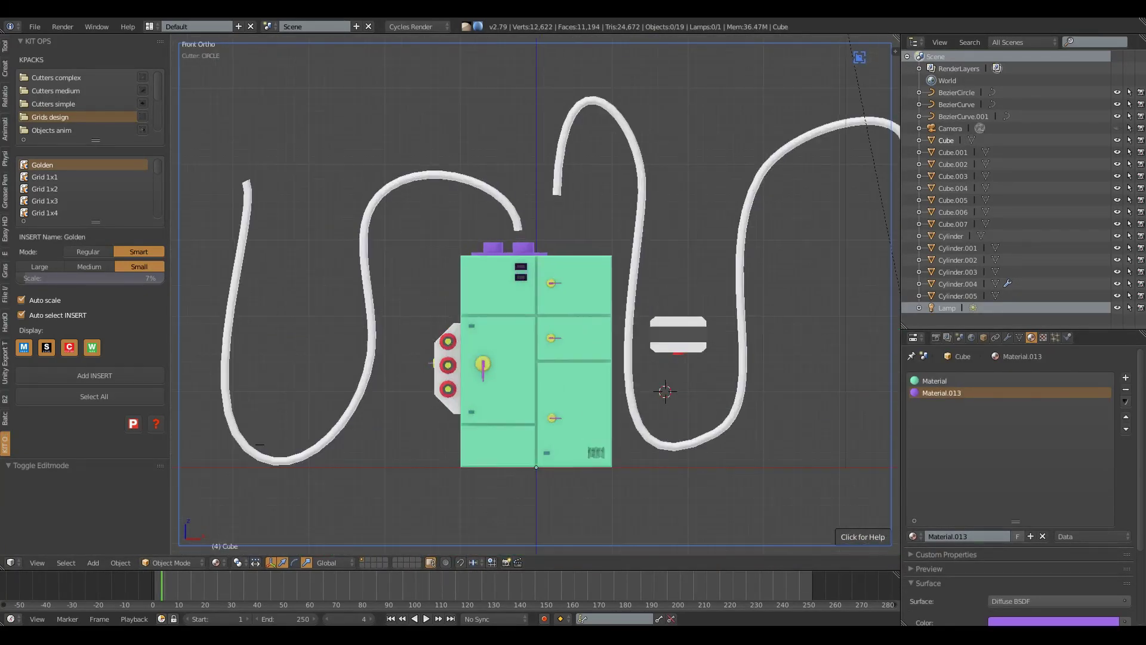
Step: Set the new Bezier curve's Bevel Object to Circle big
{"action": "scroll", "coordinate": [537, 298], "scroll_direction": "down", "scroll_amount": 3}
{"action": "scroll", "coordinate": [537, 298], "scroll_direction": "up", "scroll_amount": 2}
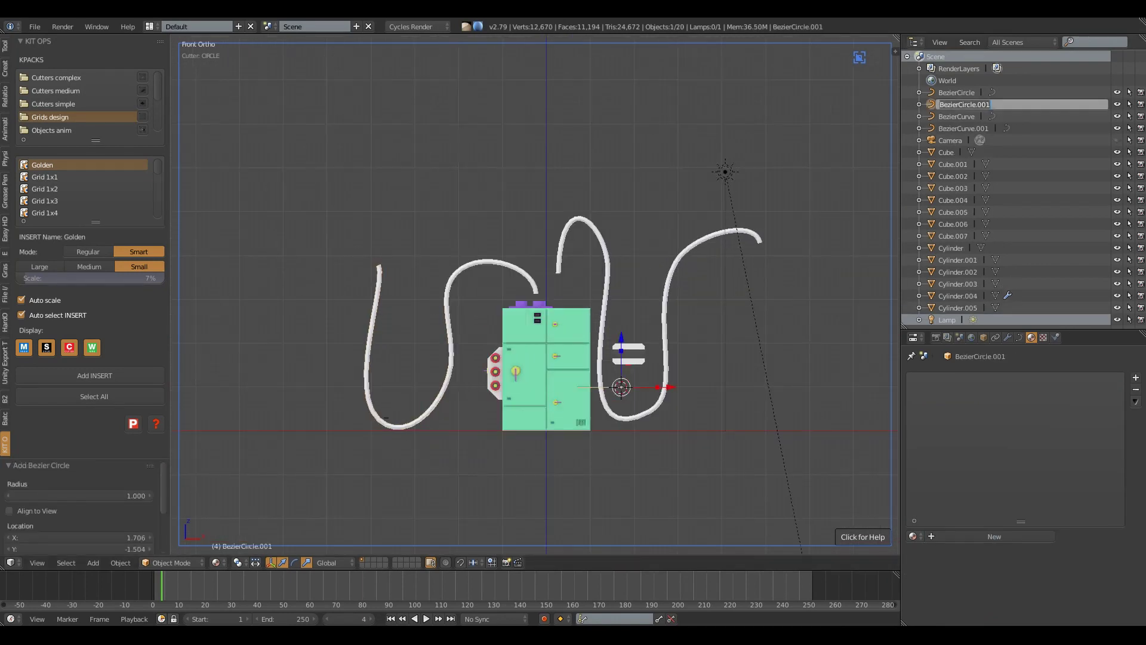
{"action": "scroll", "coordinate": [557, 218], "scroll_direction": "down", "scroll_amount": 4}
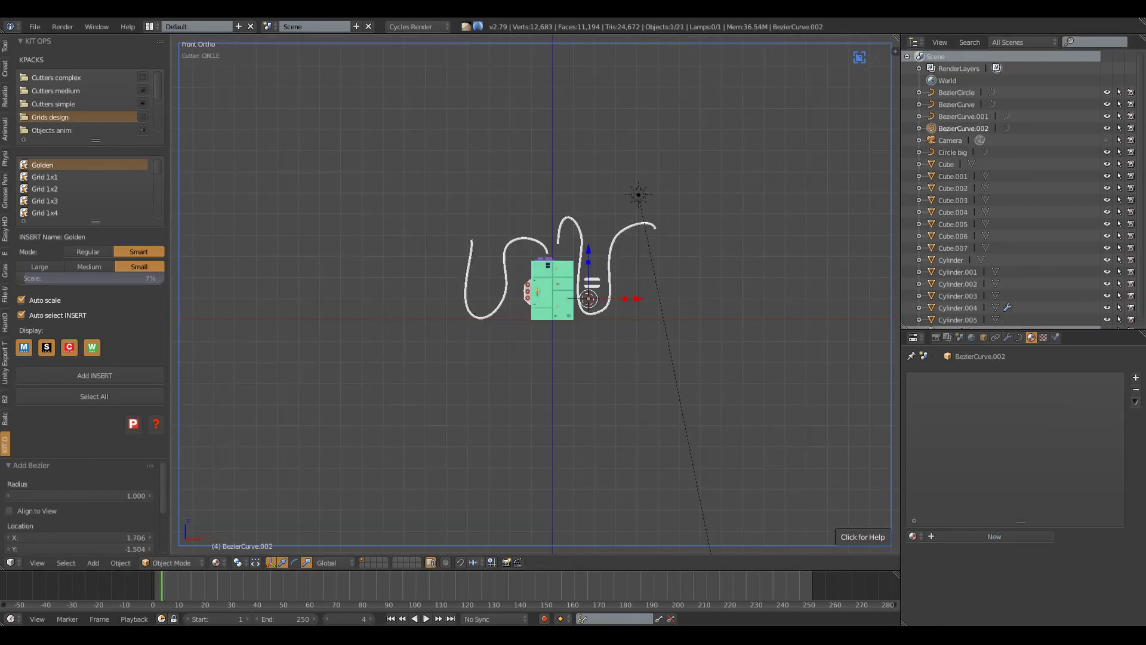
{"action": "key", "text": "KP_1"}
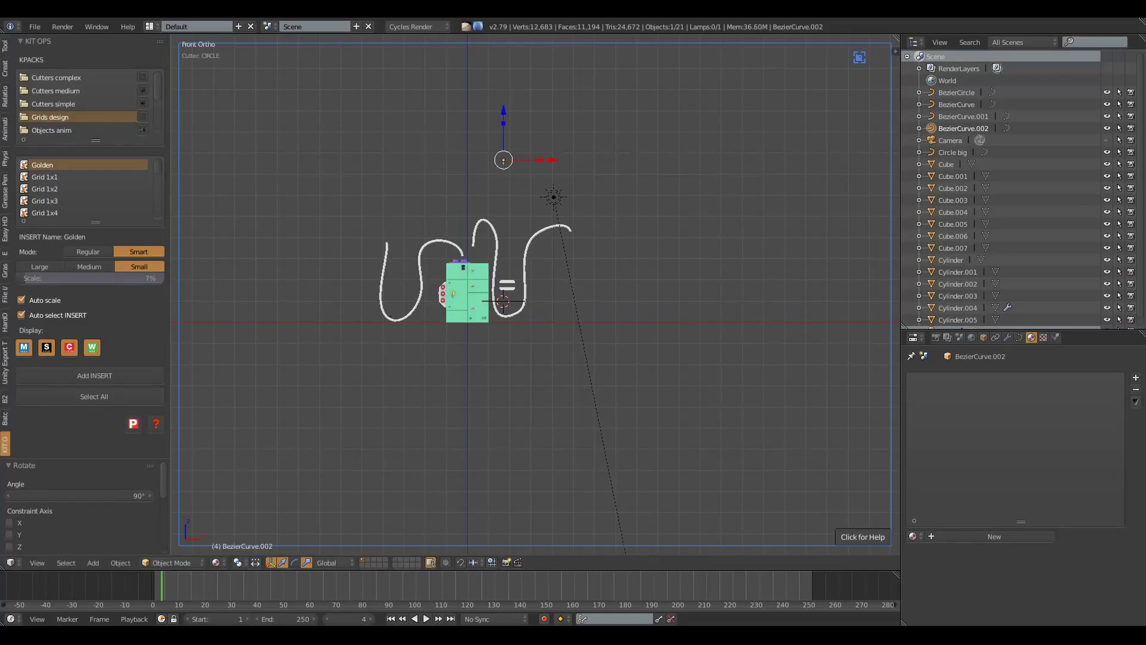
{"action": "key", "text": "KP_Divide"}
{"action": "left_click", "coordinate": [1019, 337]}
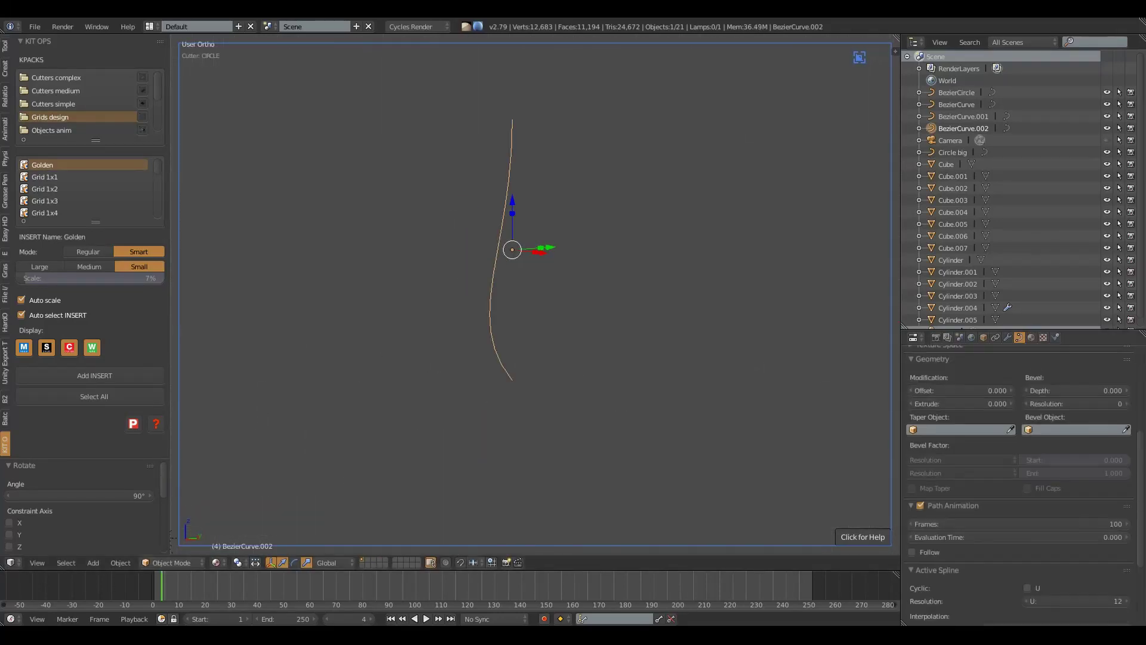
{"action": "left_click", "coordinate": [1075, 430]}
{"action": "left_click", "coordinate": [1050, 477]}
{"action": "key", "text": "KP_Divide"}
Step: Move the thick pipe above the cabinet-top socket and shift the Circle big profile aside
{"action": "left_click", "coordinate": [953, 153]}
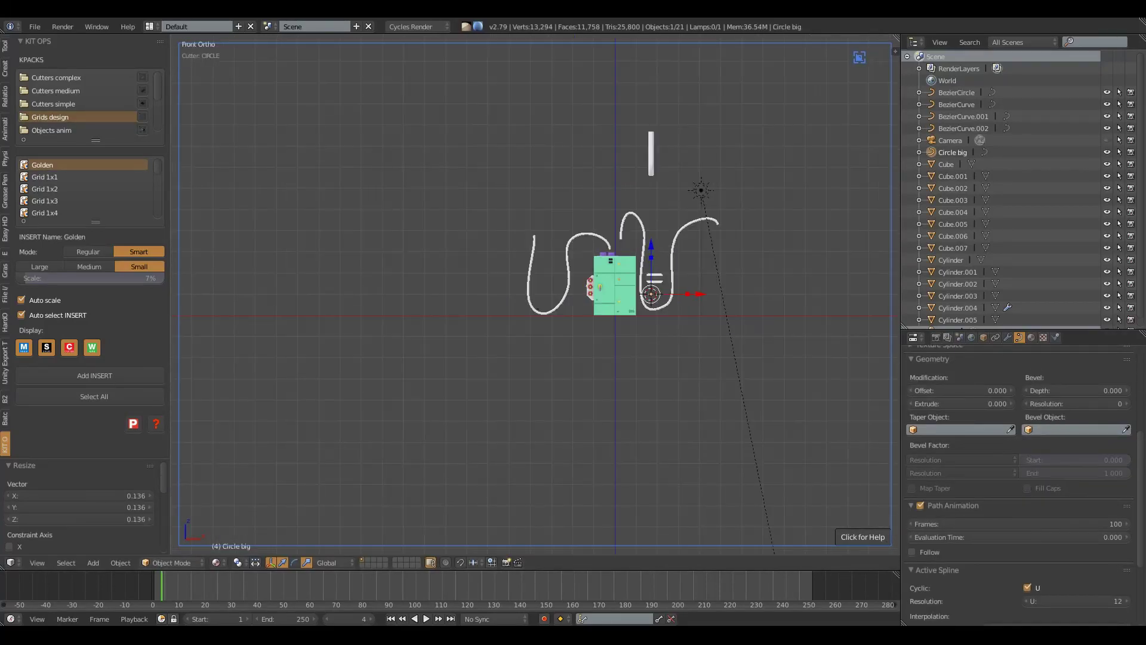
{"action": "middle_click_drag", "start_coordinate": [597, 238], "coordinate": [671, 205]}
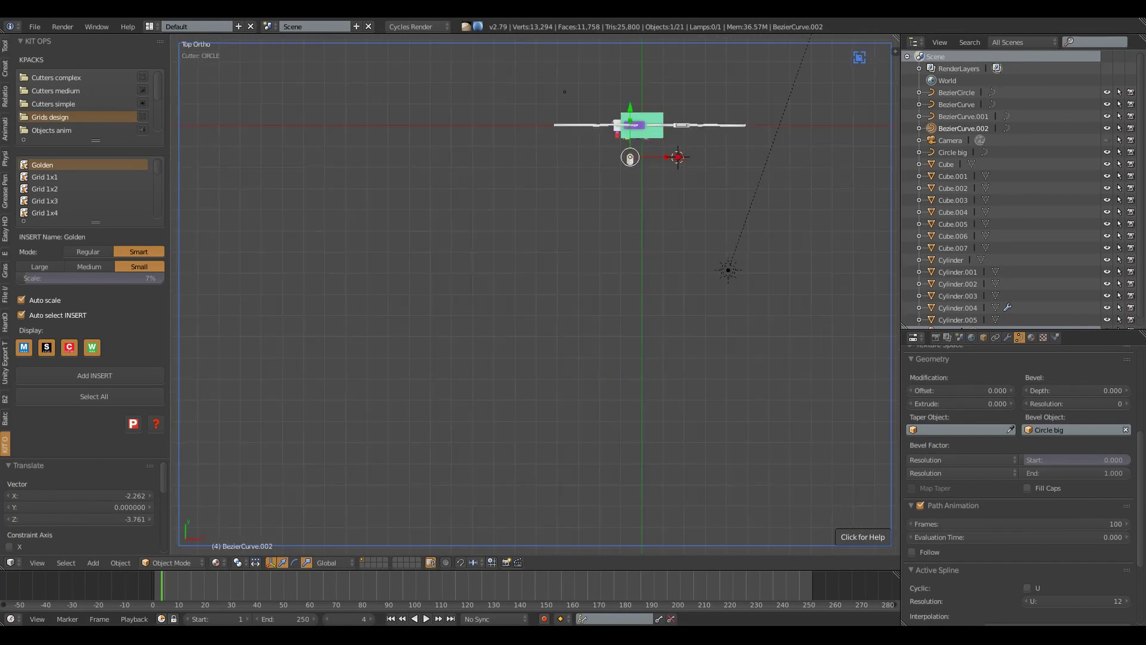
{"action": "scroll", "coordinate": [788, 471], "scroll_direction": "up", "scroll_amount": 3}
{"action": "scroll", "coordinate": [589, 332], "scroll_direction": "down", "scroll_amount": 3}
{"action": "key", "text": "KP_3"}
{"action": "scroll", "coordinate": [589, 332], "scroll_direction": "down", "scroll_amount": 2}
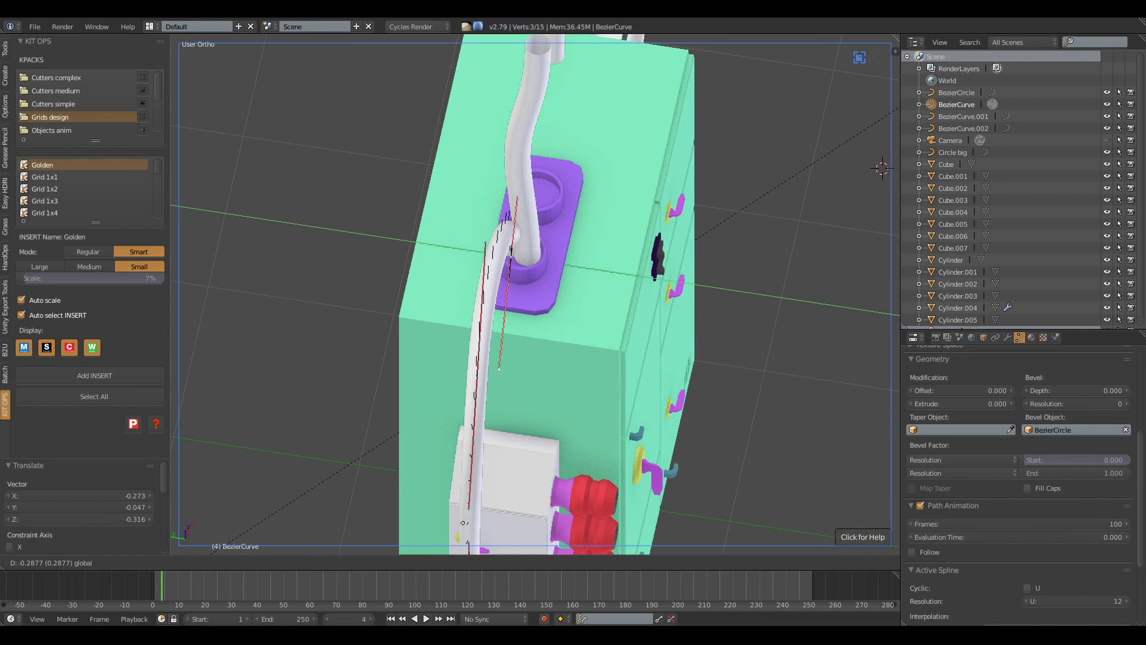
Step: Look down at the cabinet top and try moving a cable end into a socket, cancelling it
{"action": "key", "text": "Return"}
{"action": "middle_click_drag", "start_coordinate": [538, 292], "coordinate": [537, 179]}
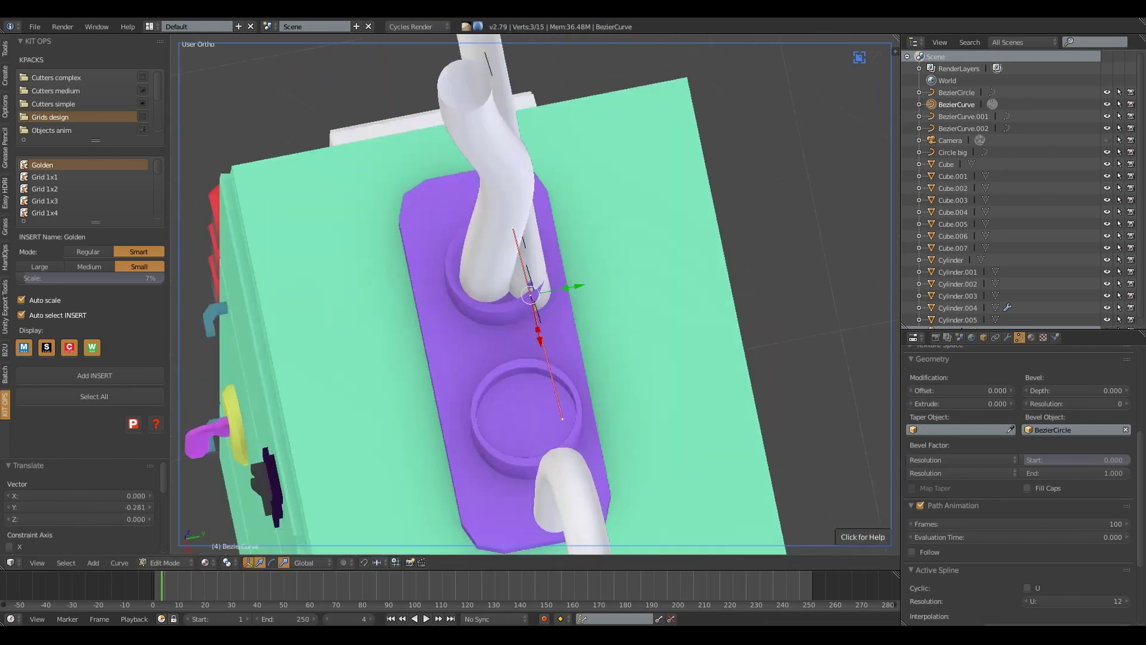
{"action": "middle_click_drag", "start_coordinate": [538, 292], "coordinate": [538, 209]}
{"action": "key", "text": "g"}
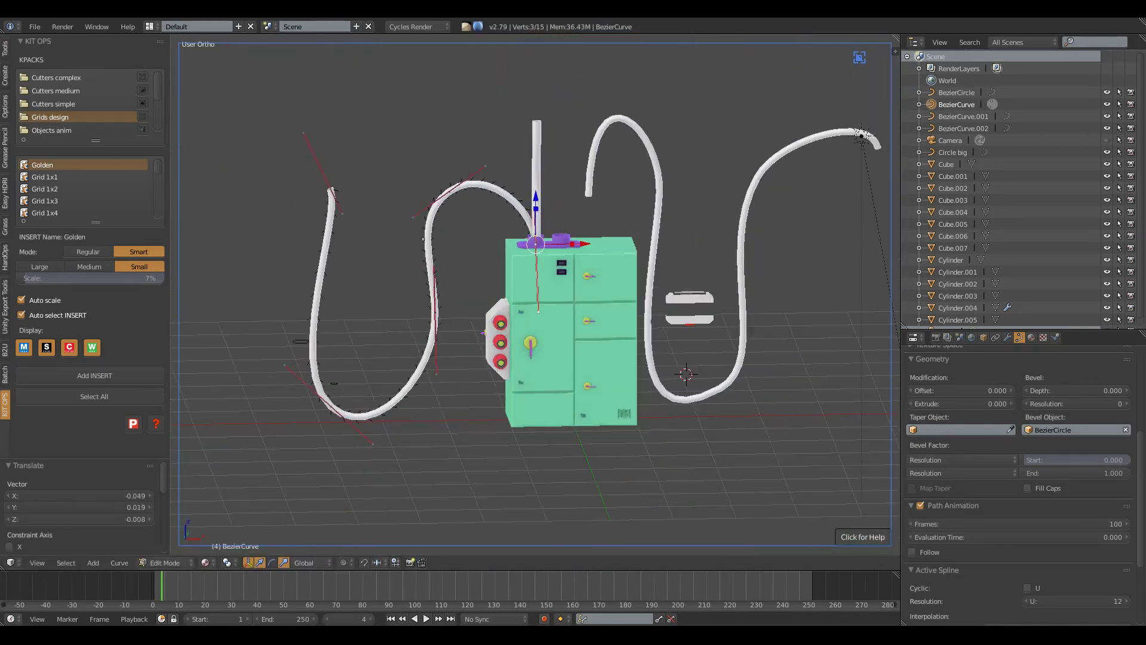
{"action": "scroll", "coordinate": [450, 499], "scroll_direction": "down", "scroll_amount": 4}
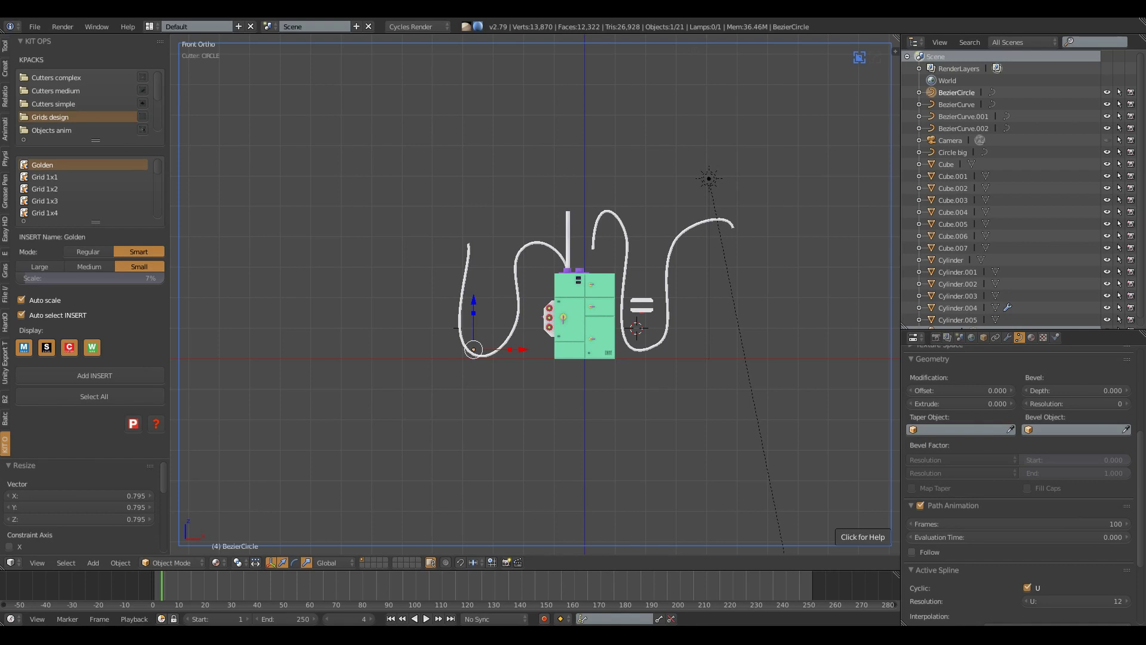
{"action": "scroll", "coordinate": [563, 312], "scroll_direction": "up", "scroll_amount": 7}
{"action": "right_click", "coordinate": [520, 332]}
Step: Select the round door switch, inspect the cabinet, and enter Edit Mode on the right-hand cable
{"action": "key", "text": "g"}
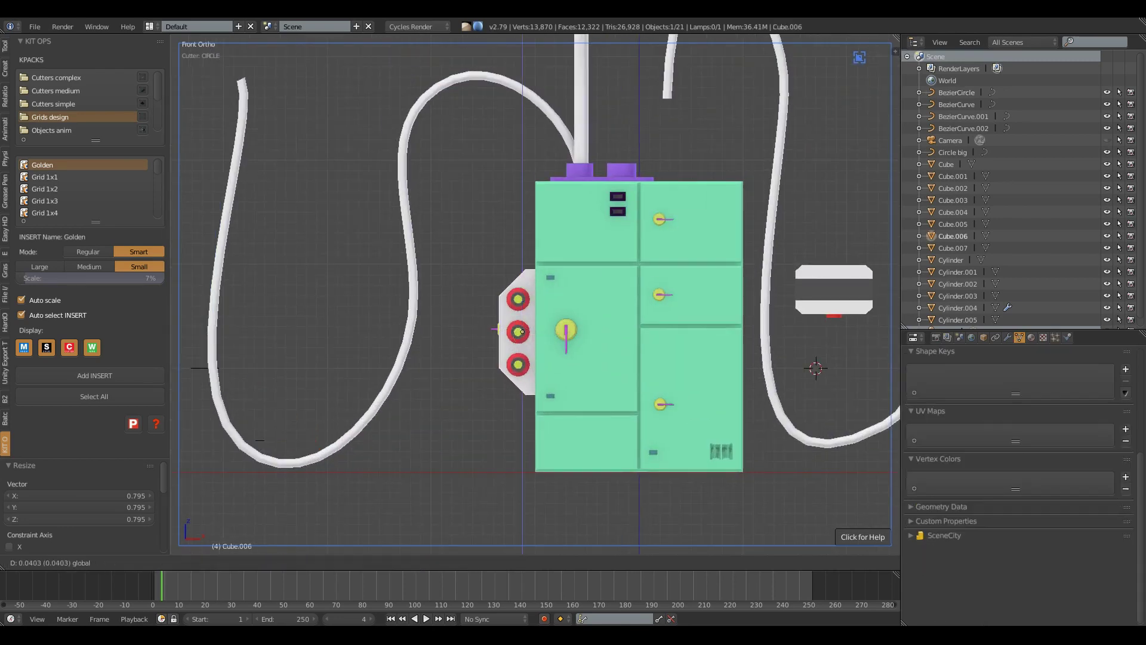
{"action": "right_click", "coordinate": [523, 332]}
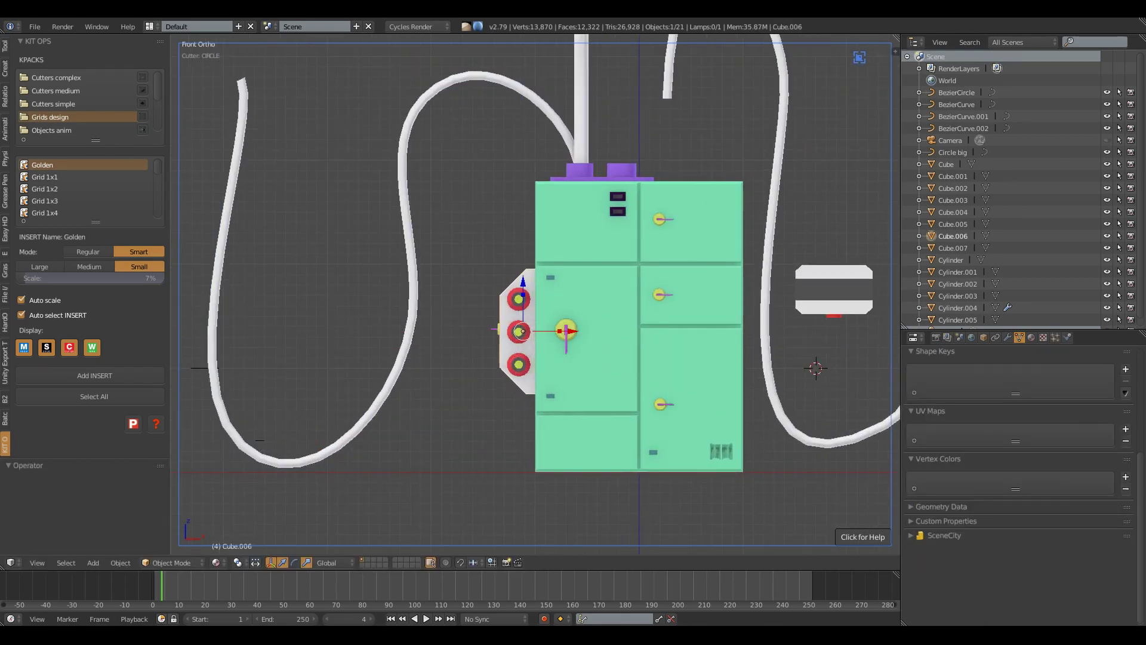
{"action": "middle_click_drag", "start_coordinate": [522, 332], "coordinate": [573, 298]}
{"action": "key", "text": "KP_1"}
{"action": "key", "text": "Tab"}
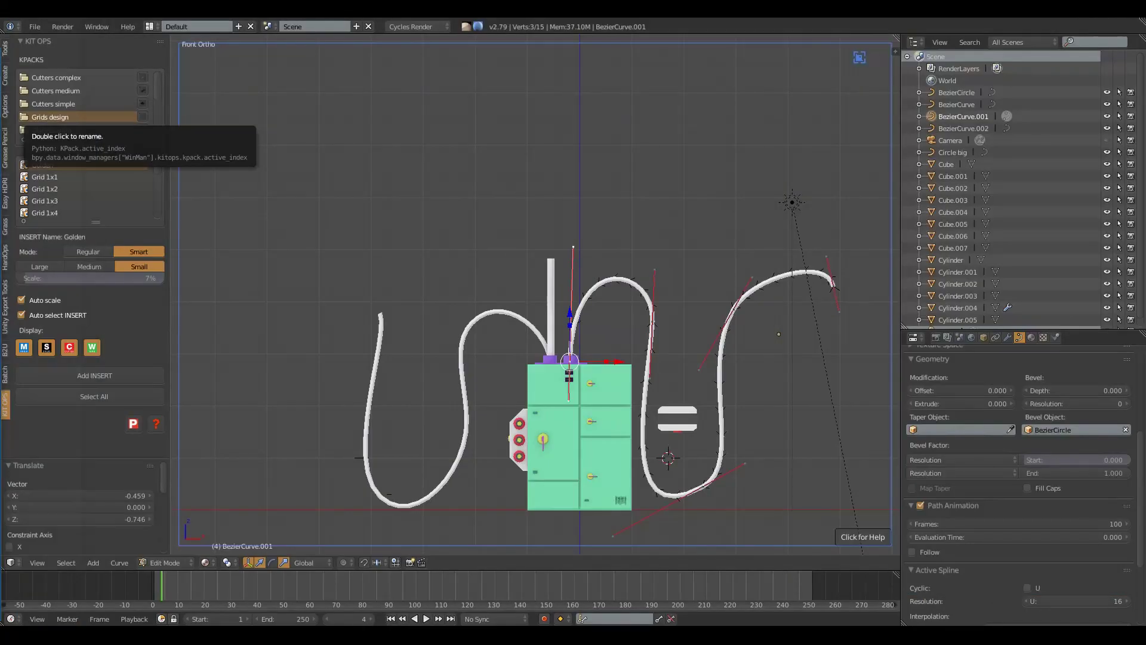
{"action": "middle_click_drag", "start_coordinate": [311, 428], "coordinate": [343, 441]}
{"action": "key", "text": "KP_1"}
Step: Adjust the right cable's points with an X-constrained move, undoing one edit
{"action": "scroll", "coordinate": [573, 299], "scroll_direction": "up", "scroll_amount": 2}
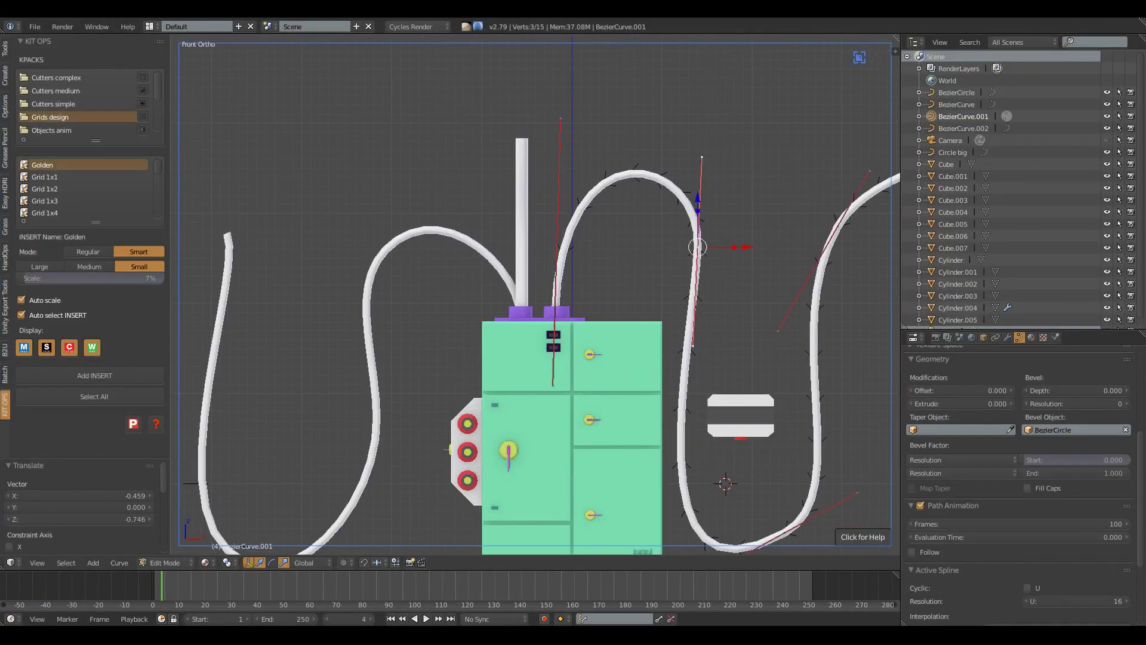
{"action": "right_click_drag", "start_coordinate": [699, 334], "coordinate": [703, 308]}
{"action": "key", "text": "g"}
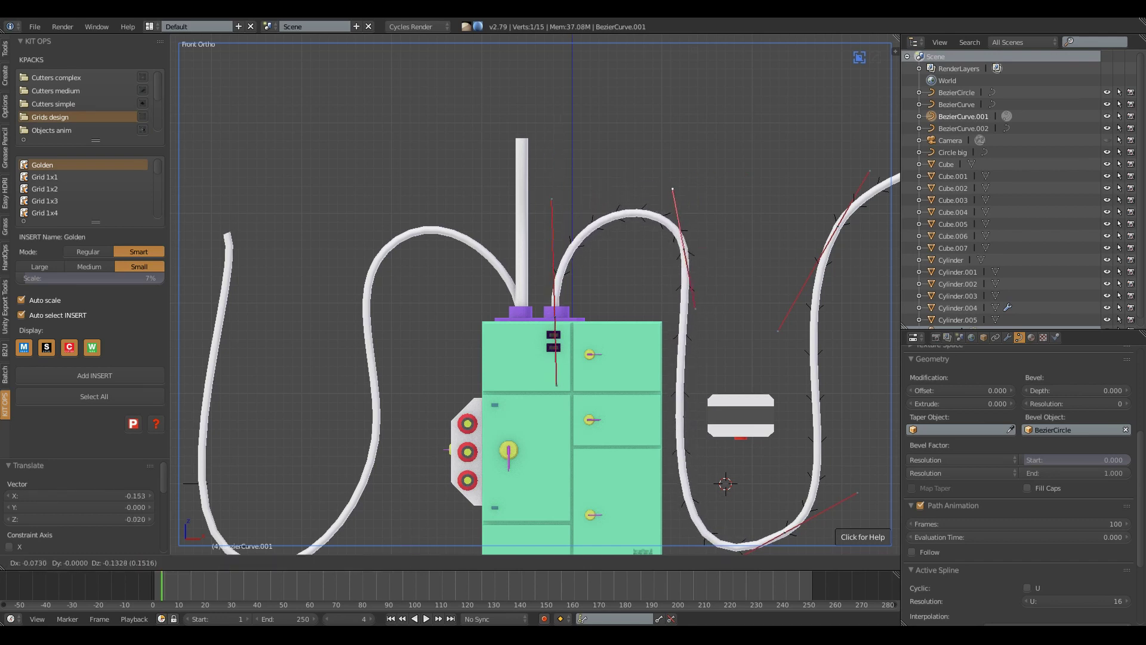
{"action": "key", "text": "g"}
{"action": "key", "text": "x"}
{"action": "key", "text": "Return"}
{"action": "scroll", "coordinate": [573, 299], "scroll_direction": "down", "scroll_amount": 2}
{"action": "right_click", "coordinate": [750, 452]}
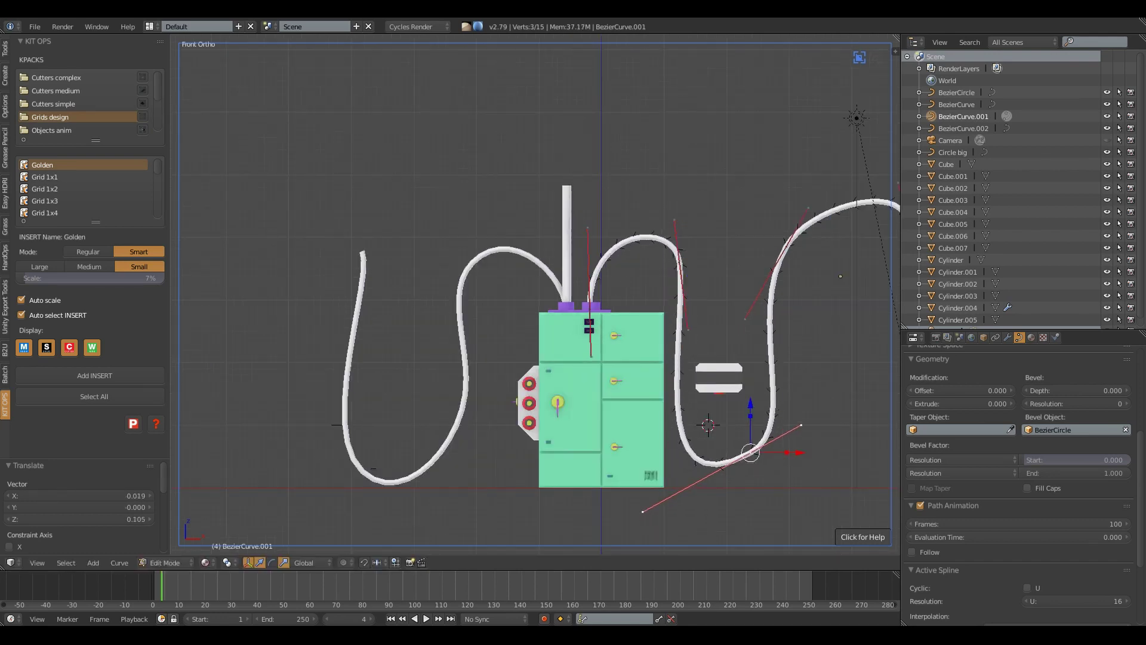
{"action": "key", "text": "ctrl+z"}
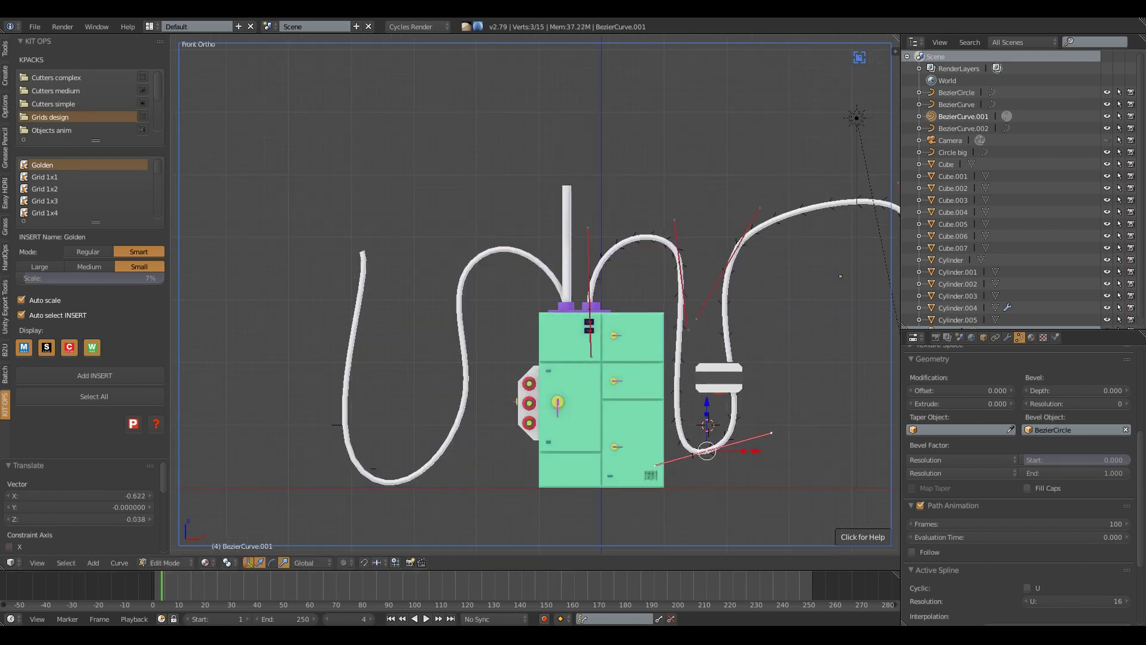
{"action": "key", "text": "Escape"}
Step: Move a cable point beneath the clip and leave Edit Mode
{"action": "middle_click_drag", "start_coordinate": [537, 239], "coordinate": [538, 358]}
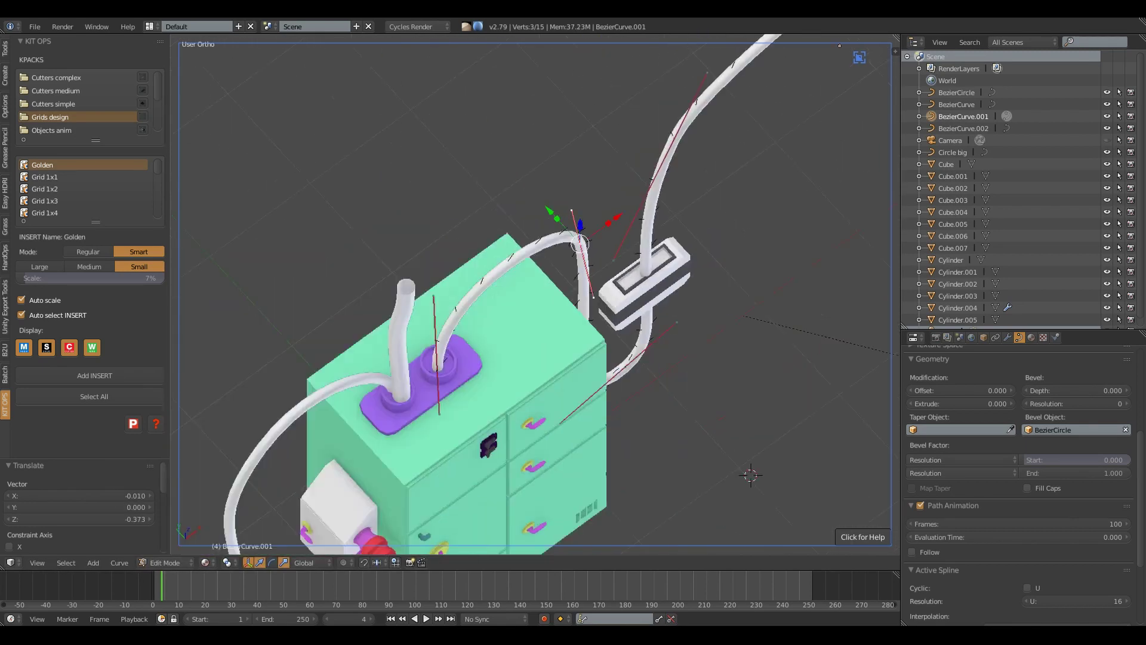
{"action": "scroll", "coordinate": [537, 298], "scroll_direction": "up", "scroll_amount": 4}
{"action": "key", "text": "KP_1"}
{"action": "key", "text": "g"}
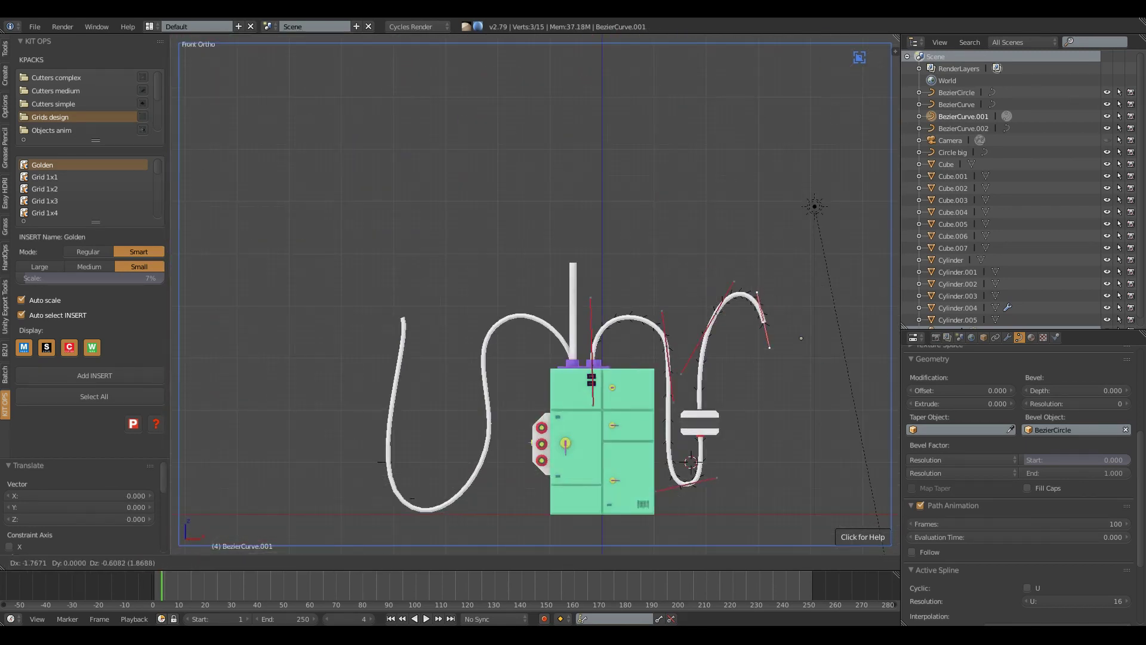
{"action": "left_click", "coordinate": [791, 220]}
{"action": "key", "text": "Tab"}
Step: Select the left cable and reshape its lower loop in Edit Mode
{"action": "right_click", "coordinate": [701, 343]}
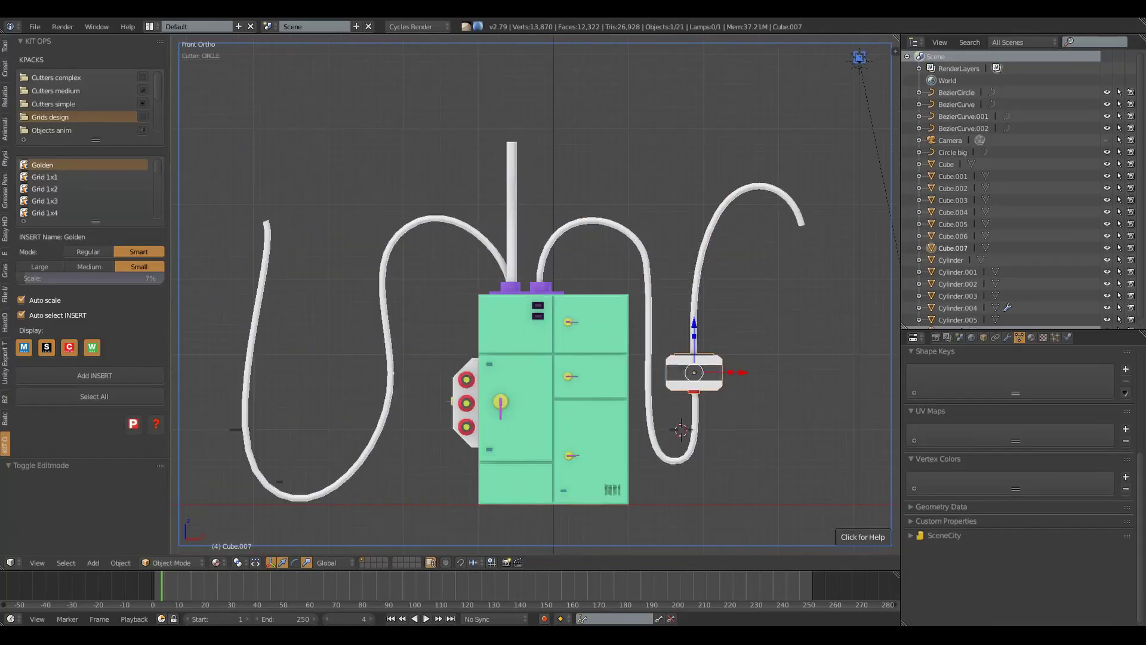
{"action": "scroll", "coordinate": [621, 321], "scroll_direction": "down", "scroll_amount": 3}
{"action": "right_click", "coordinate": [473, 299]}
{"action": "scroll", "coordinate": [473, 299], "scroll_direction": "up", "scroll_amount": 3}
{"action": "key", "text": "Tab"}
{"action": "key", "text": "g"}
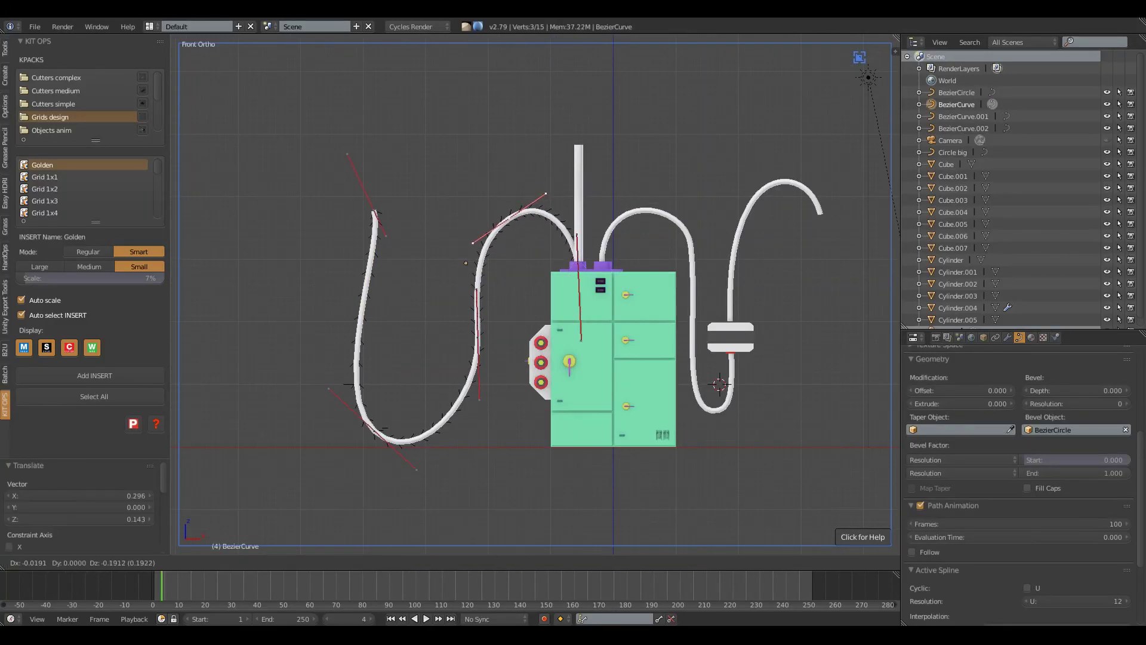
{"action": "right_click", "coordinate": [374, 210]}
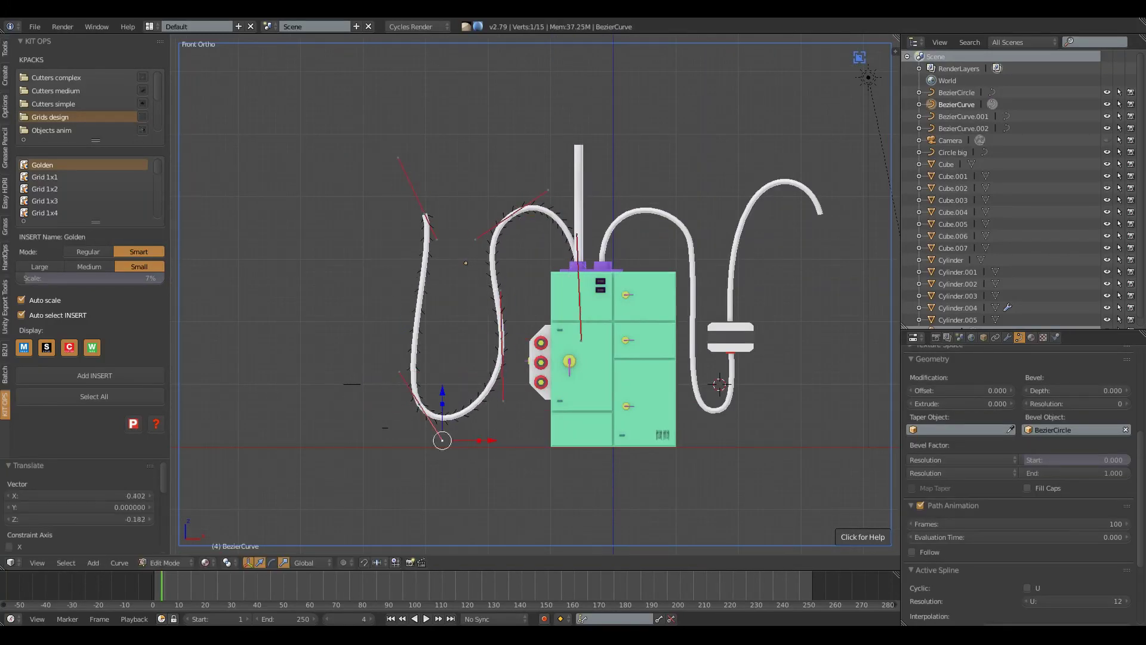
{"action": "right_click", "coordinate": [425, 216]}
{"action": "key", "text": "g"}
Step: Raise the left cable's top endpoint into a tall upright run and exit Edit Mode
{"action": "scroll", "coordinate": [504, 179], "scroll_direction": "down", "scroll_amount": 3}
{"action": "scroll", "coordinate": [504, 179], "scroll_direction": "up", "scroll_amount": 2}
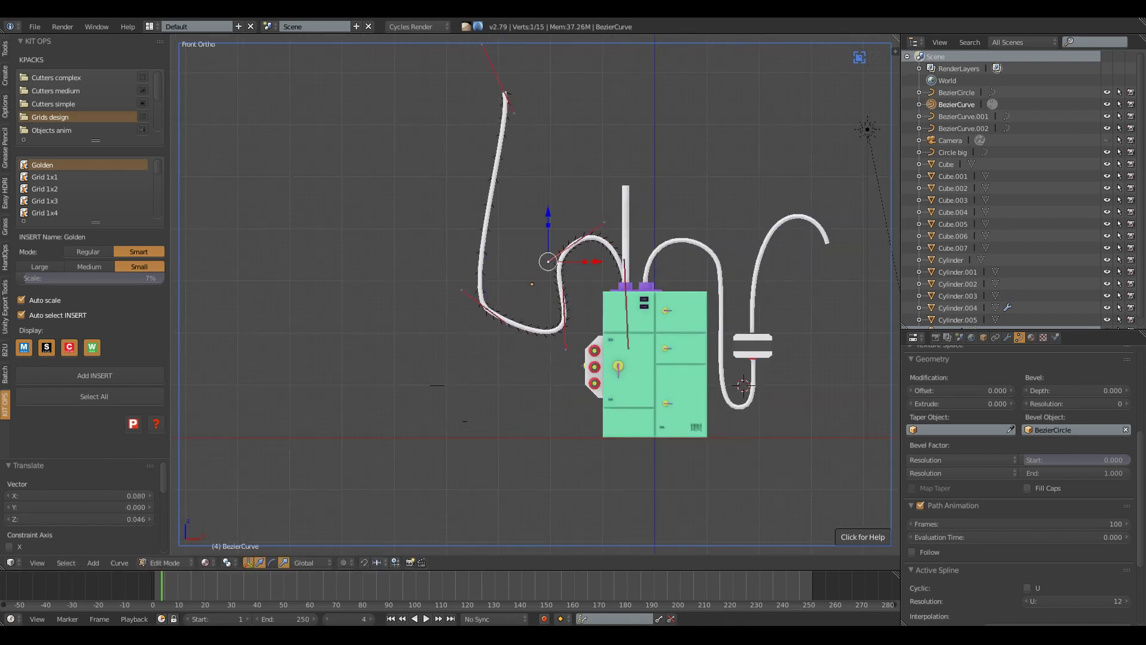
{"action": "key", "text": "Return"}
{"action": "scroll", "coordinate": [537, 293], "scroll_direction": "up", "scroll_amount": 2}
{"action": "scroll", "coordinate": [537, 292], "scroll_direction": "down", "scroll_amount": 3}
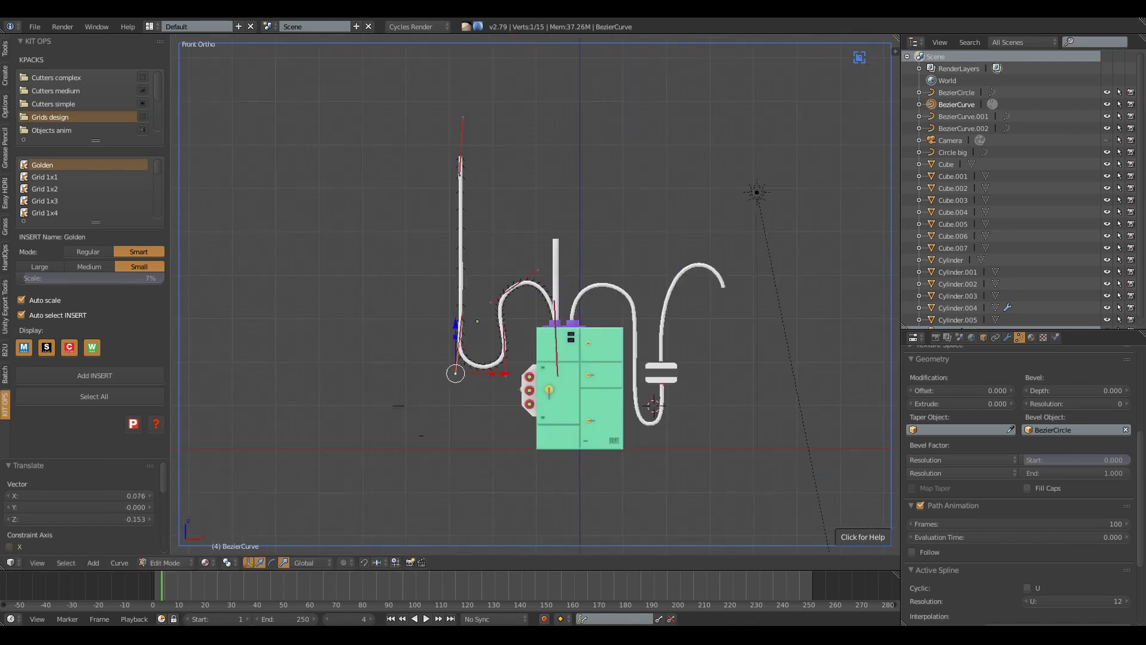
{"action": "scroll", "coordinate": [537, 293], "scroll_direction": "up", "scroll_amount": 1}
{"action": "key", "text": "Tab"}
Step: Duplicate the cable profile circle as Circle Tiny and scale it to 0.457
{"action": "scroll", "coordinate": [406, 526], "scroll_direction": "down", "scroll_amount": 2}
{"action": "scroll", "coordinate": [454, 453], "scroll_direction": "up", "scroll_amount": 2}
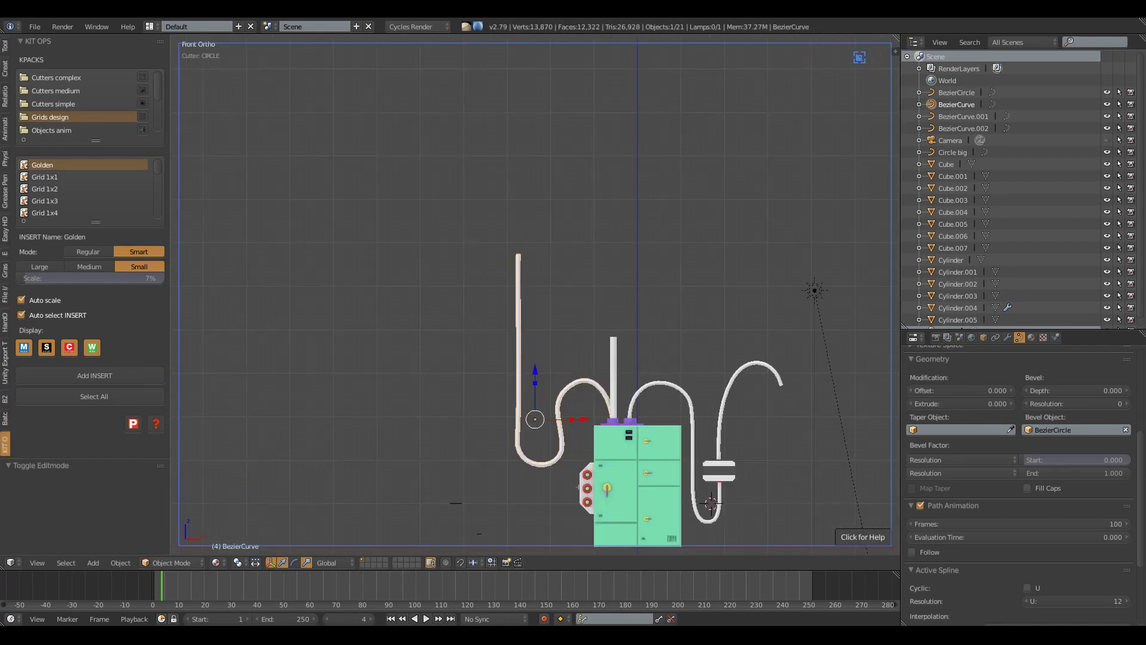
{"action": "key", "text": "shift+d"}
{"action": "left_click", "coordinate": [483, 371]}
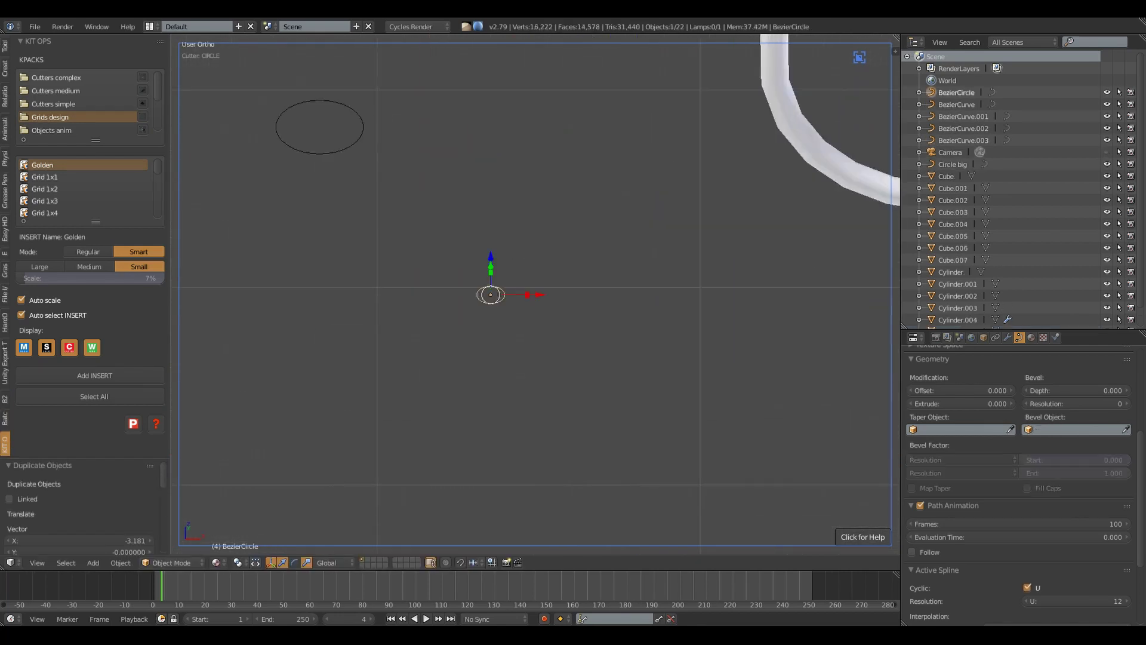
{"action": "key", "text": "shift+d"}
{"action": "key", "text": "g"}
{"action": "key", "text": "x"}
{"action": "key", "text": "Return"}
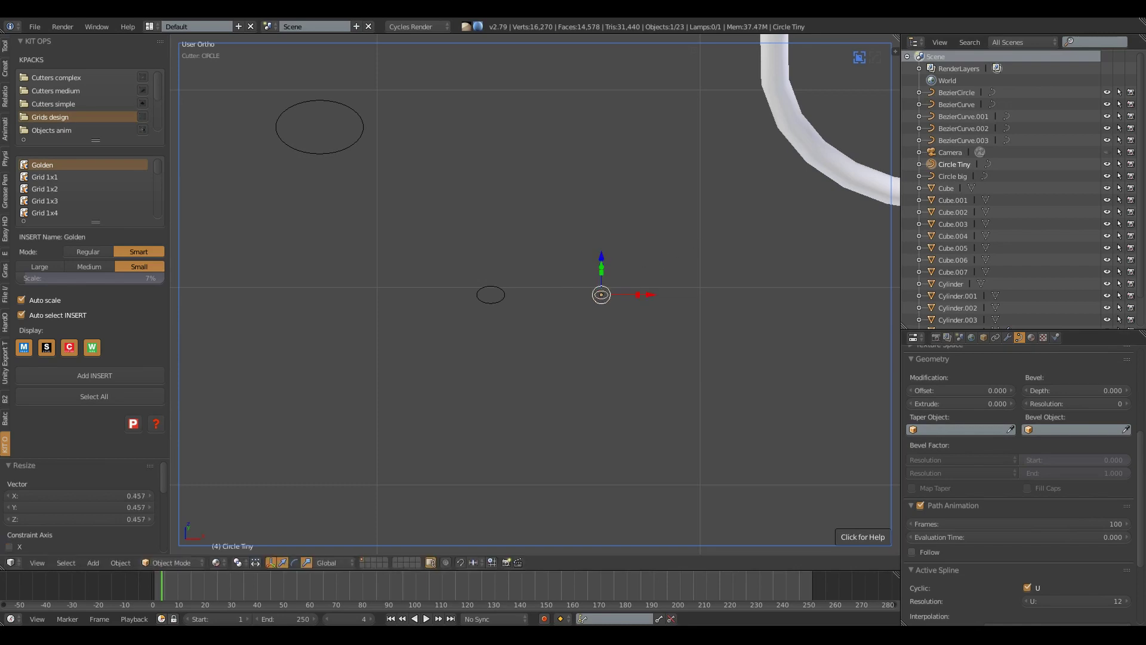
Step: In front view, move the copied thin cable's end point far to the left
{"action": "key", "text": "KP_1"}
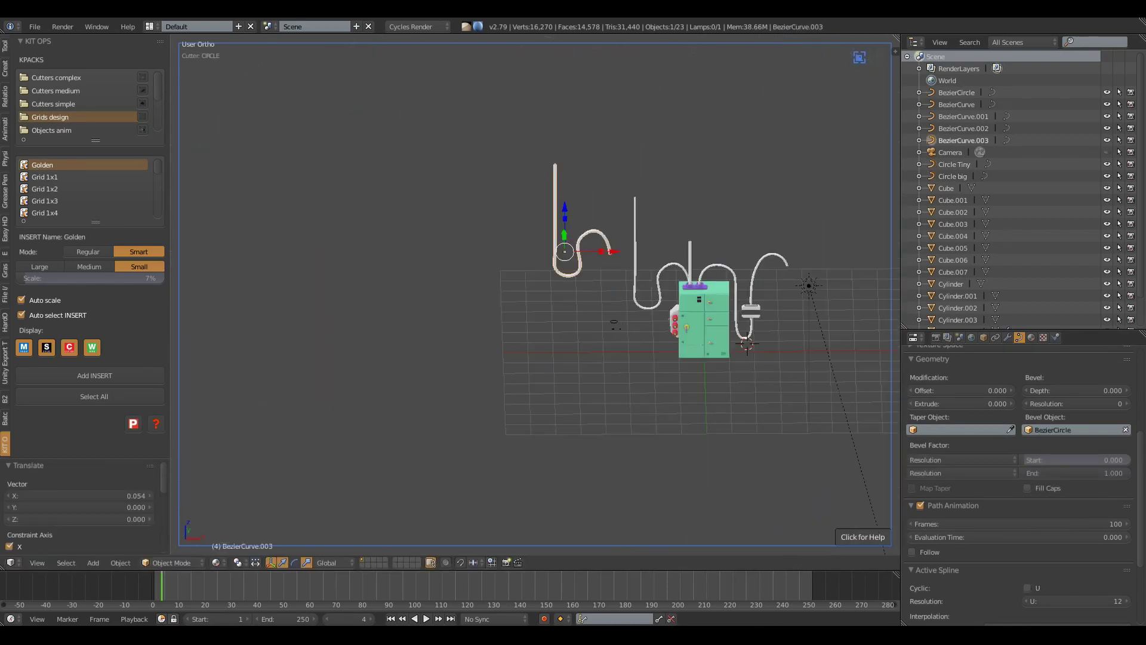
{"action": "key", "text": "Tab"}
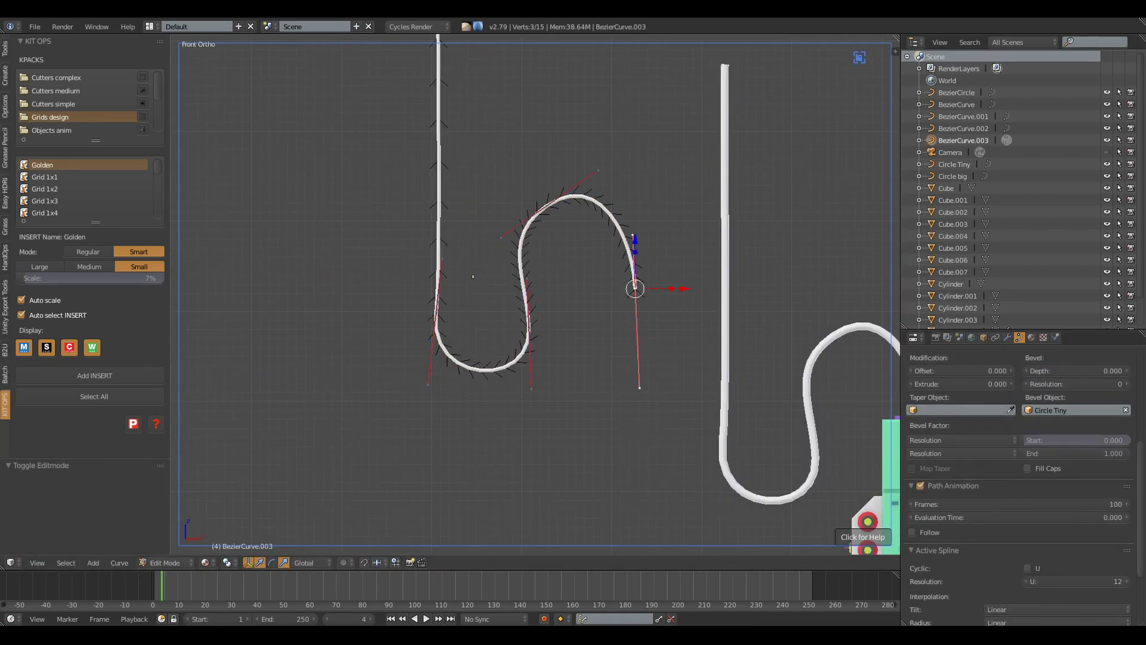
{"action": "key", "text": "g"}
{"action": "scroll", "coordinate": [242, 226], "scroll_direction": "down", "scroll_amount": 3}
{"action": "scroll", "coordinate": [498, 302], "scroll_direction": "up", "scroll_amount": 4}
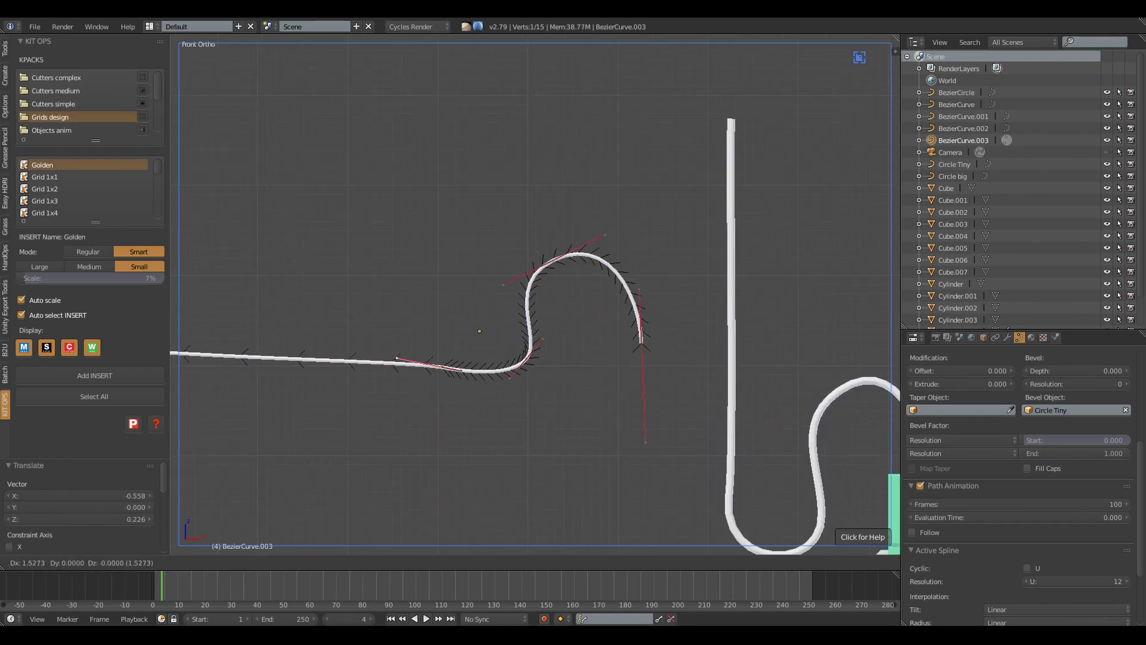
{"action": "key", "text": "Return"}
{"action": "scroll", "coordinate": [333, 377], "scroll_direction": "down", "scroll_amount": 2}
{"action": "scroll", "coordinate": [333, 378], "scroll_direction": "up", "scroll_amount": 4}
{"action": "scroll", "coordinate": [333, 378], "scroll_direction": "down", "scroll_amount": 4}
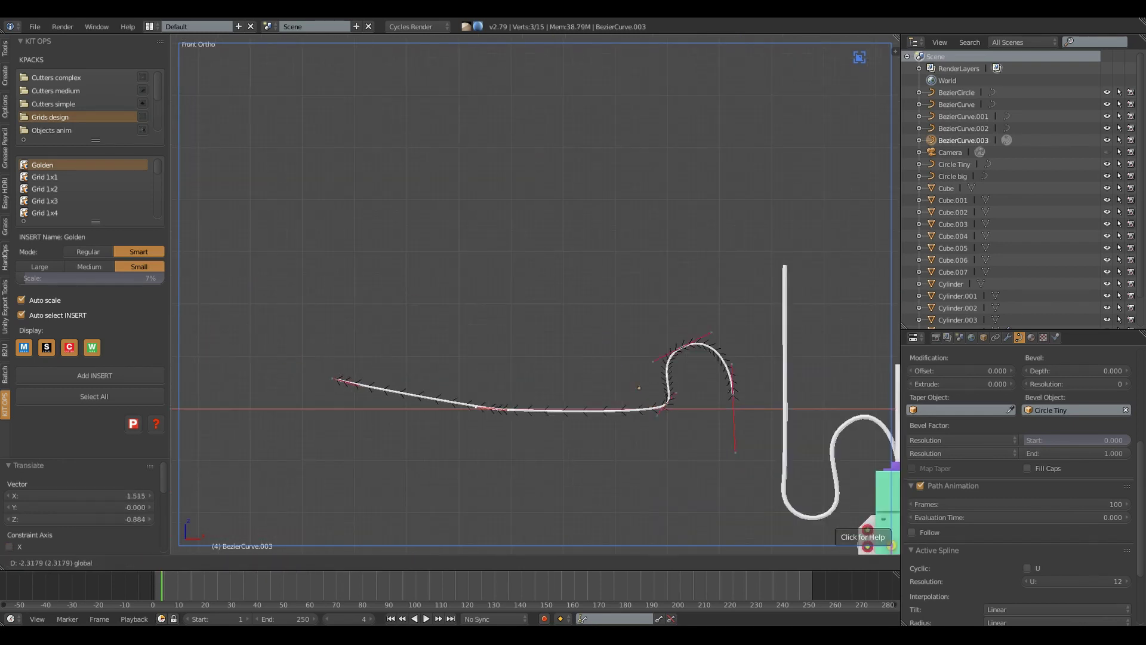
{"action": "key", "text": "Return"}
{"action": "scroll", "coordinate": [531, 293], "scroll_direction": "up", "scroll_amount": 2}
{"action": "scroll", "coordinate": [532, 293], "scroll_direction": "down", "scroll_amount": 2}
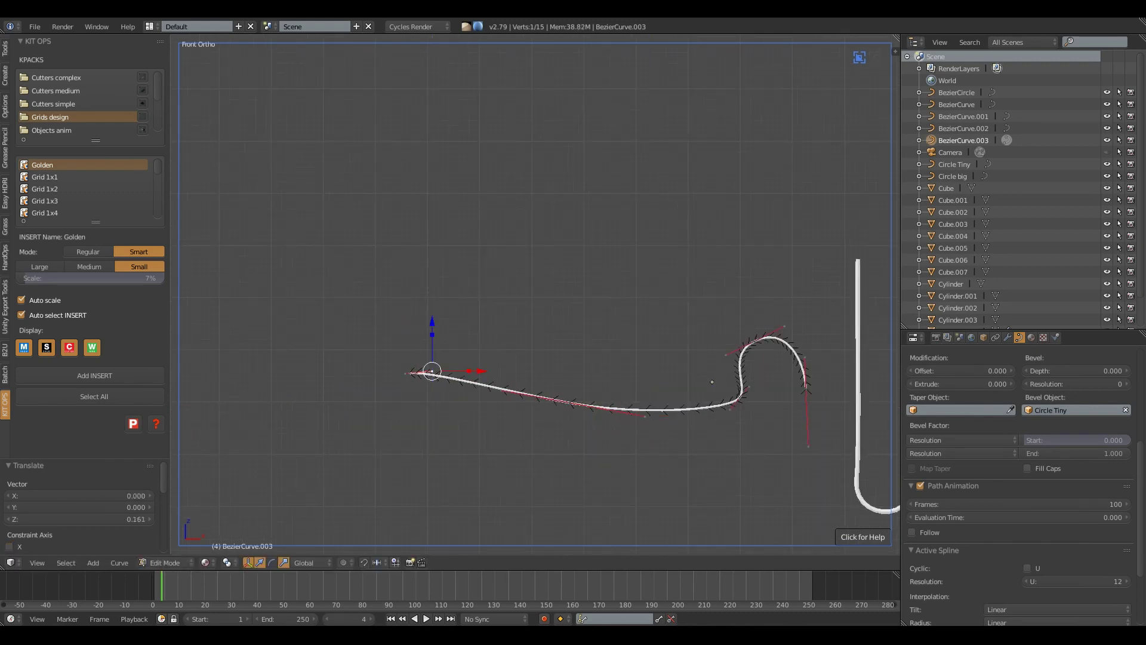
{"action": "scroll", "coordinate": [712, 382], "scroll_direction": "up", "scroll_amount": 3}
Step: Lower the cable point vertically and reshape its handle so the cable arches into the cabinet
{"action": "key", "text": "g"}
{"action": "key", "text": "z"}
{"action": "key", "text": "g"}
{"action": "key", "text": "Return"}
{"action": "scroll", "coordinate": [766, 401], "scroll_direction": "down", "scroll_amount": 3}
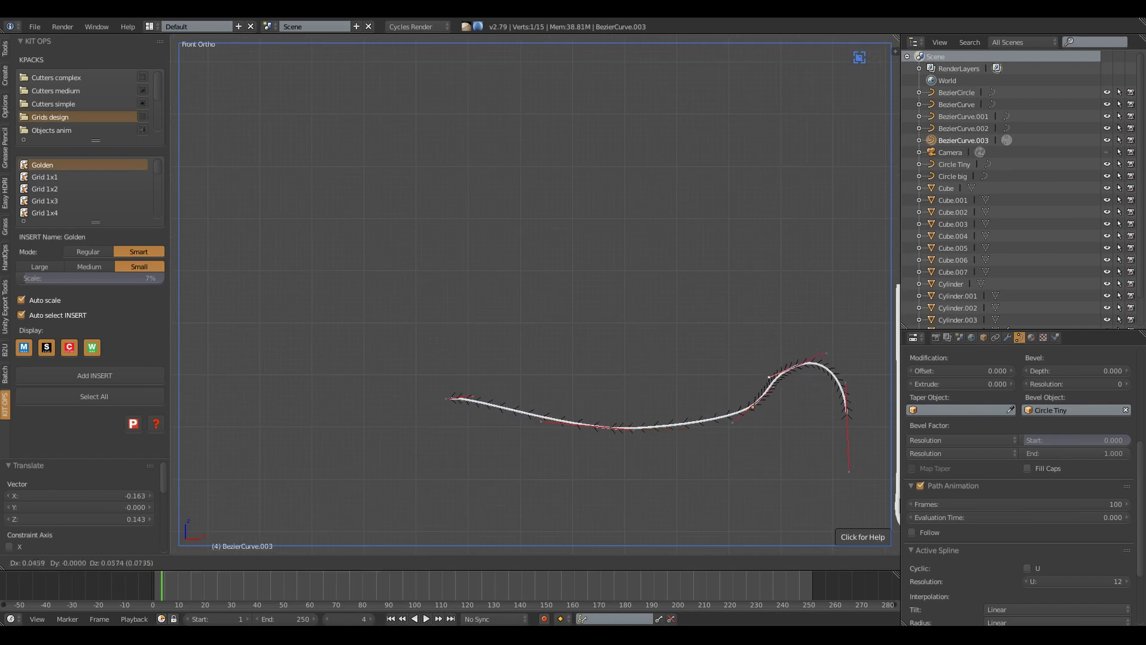
{"action": "key", "text": "Return"}
{"action": "scroll", "coordinate": [668, 352], "scroll_direction": "down", "scroll_amount": 2}
{"action": "scroll", "coordinate": [669, 353], "scroll_direction": "up", "scroll_amount": 2}
{"action": "scroll", "coordinate": [668, 352], "scroll_direction": "down", "scroll_amount": 2}
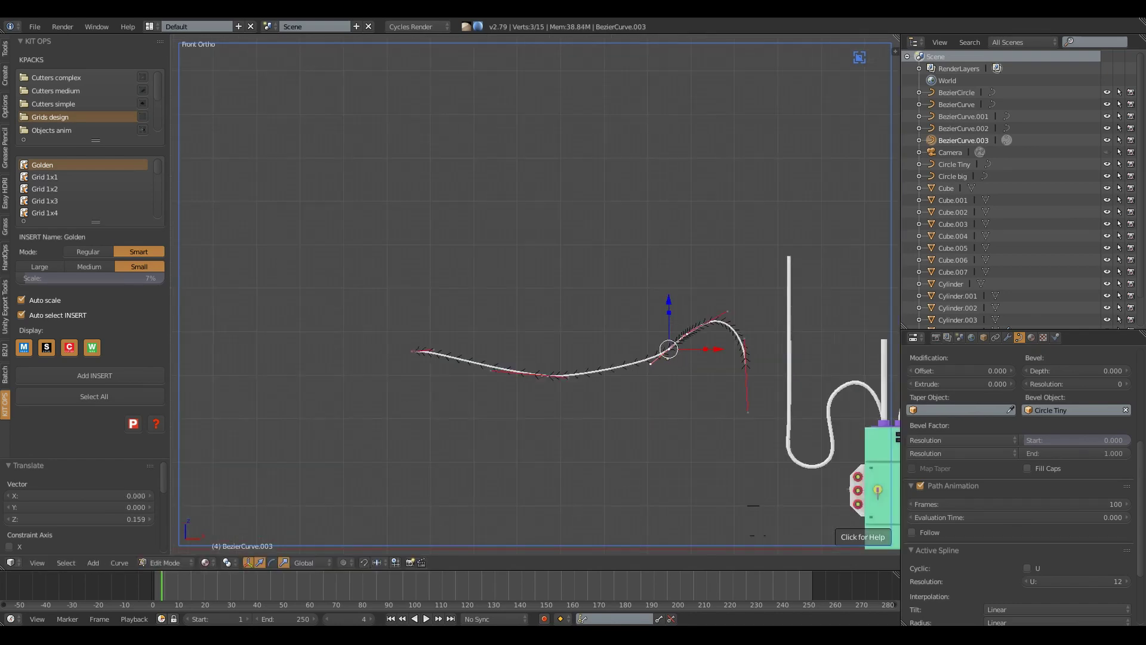
{"action": "scroll", "coordinate": [668, 352], "scroll_direction": "down", "scroll_amount": 1}
{"action": "scroll", "coordinate": [669, 352], "scroll_direction": "down", "scroll_amount": 2}
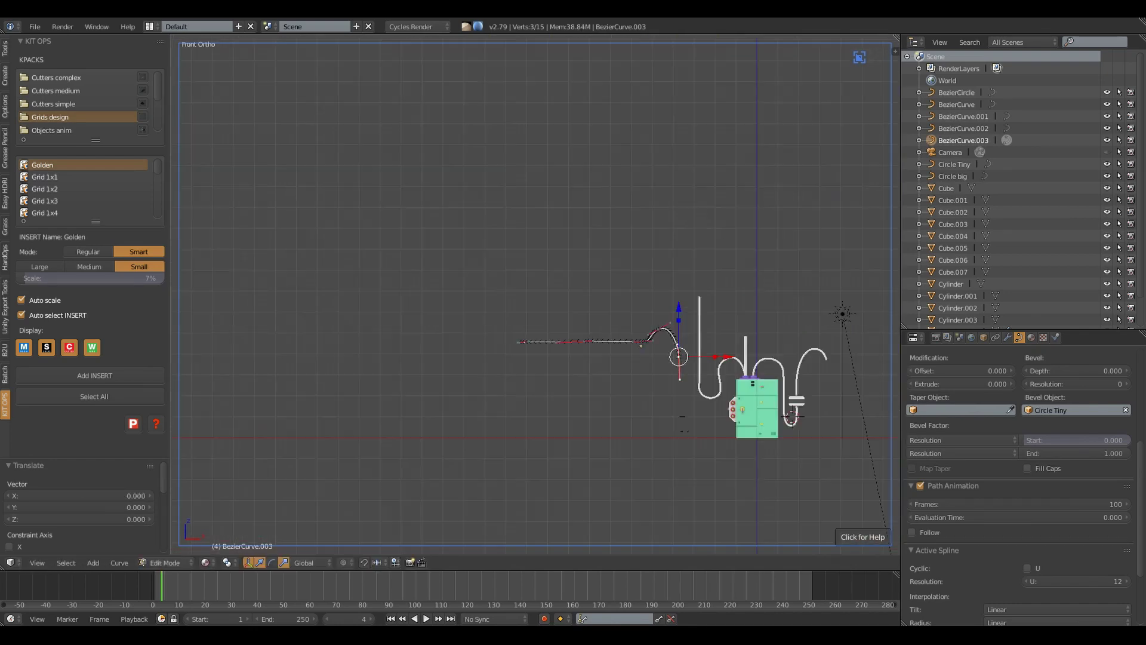
{"action": "key", "text": "Tab"}
{"action": "middle_click_drag", "start_coordinate": [668, 352], "coordinate": [705, 307]}
{"action": "key", "text": "KP_1"}
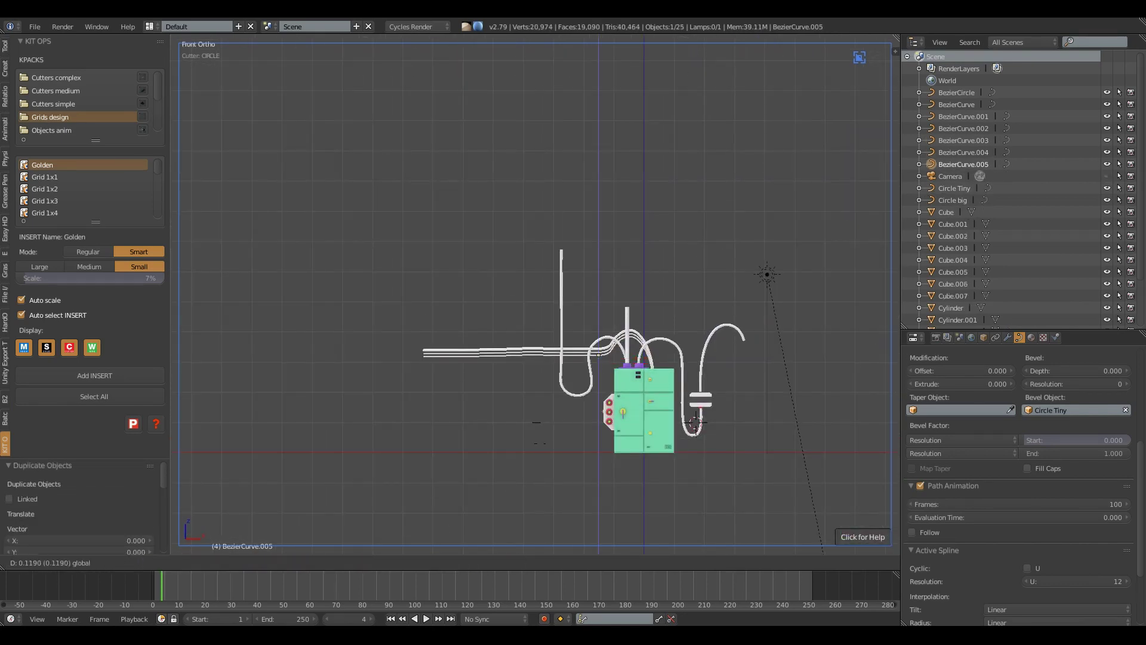
Step: Move thin cable BezierCurve.004's end onto the cabinet top
{"action": "scroll", "coordinate": [694, 422], "scroll_direction": "up", "scroll_amount": 5}
{"action": "middle_click_drag", "start_coordinate": [695, 422], "coordinate": [614, 376]}
{"action": "right_click", "coordinate": [615, 376]}
{"action": "key", "text": "Tab"}
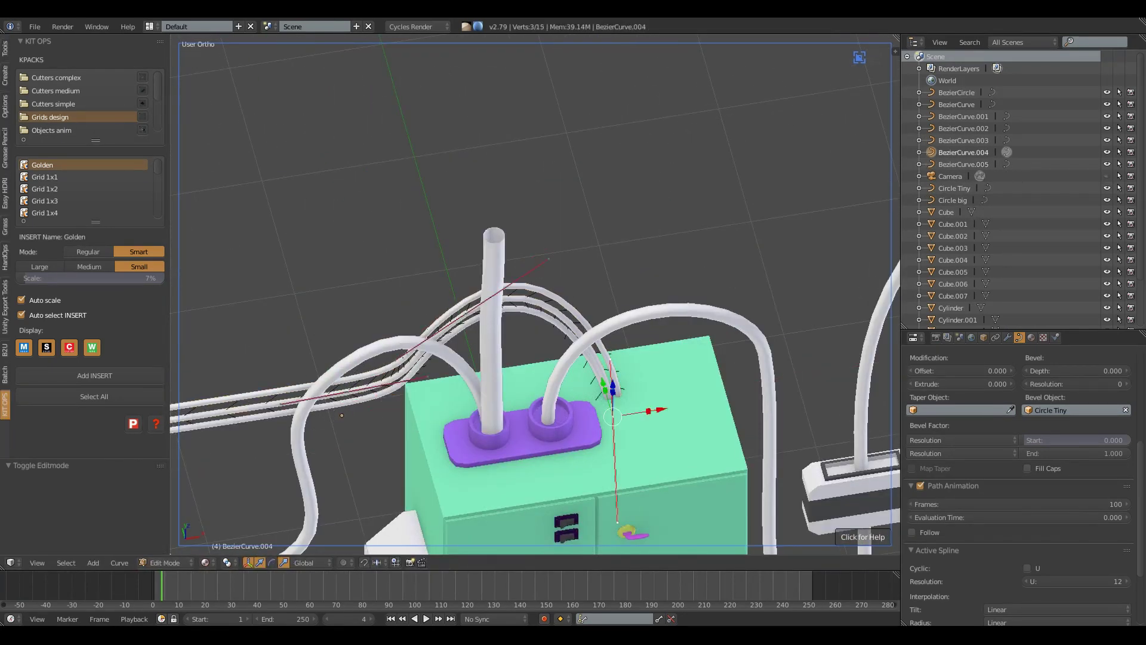
{"action": "key", "text": "KP_1"}
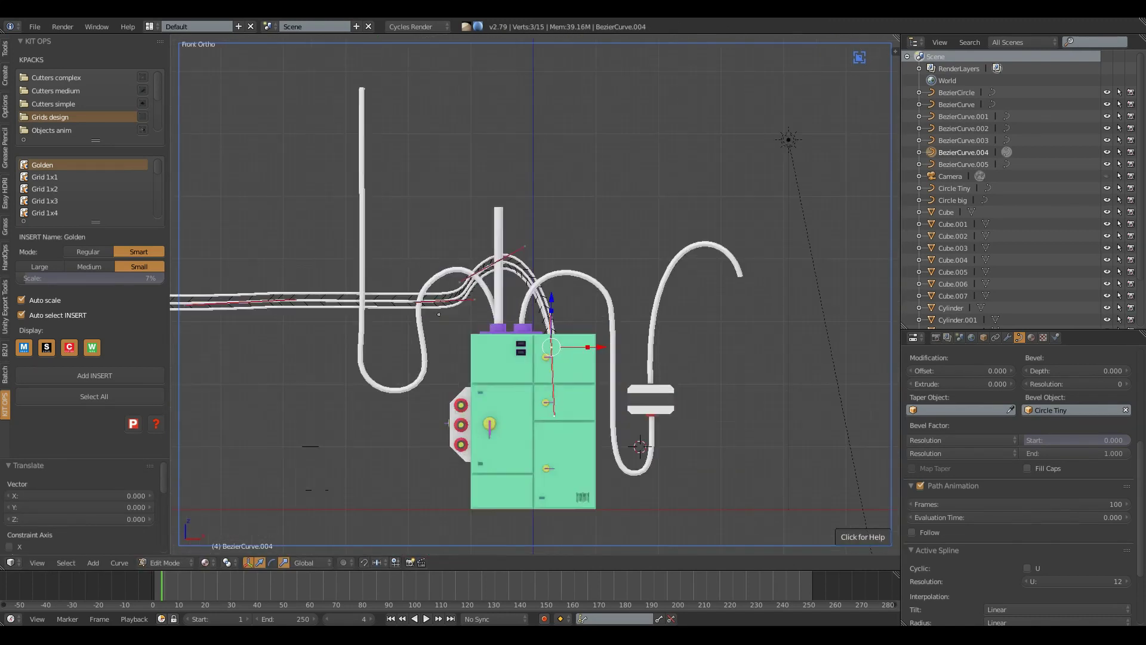
{"action": "scroll", "coordinate": [439, 314], "scroll_direction": "down", "scroll_amount": 2}
{"action": "key", "text": "Tab"}
Step: Extrude the top of the tall central cable BezierCurve.002 higher
{"action": "right_click", "coordinate": [536, 334]}
{"action": "key", "text": "Tab"}
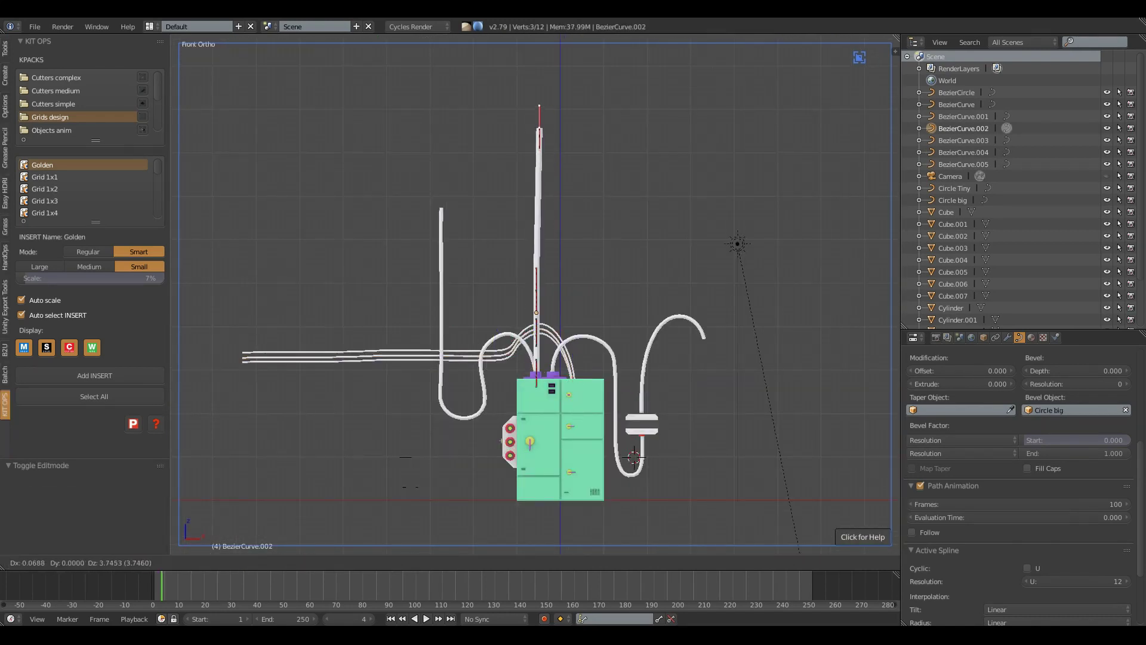
{"action": "middle_click_drag", "start_coordinate": [537, 298], "coordinate": [573, 286]}
{"action": "key", "text": "e"}
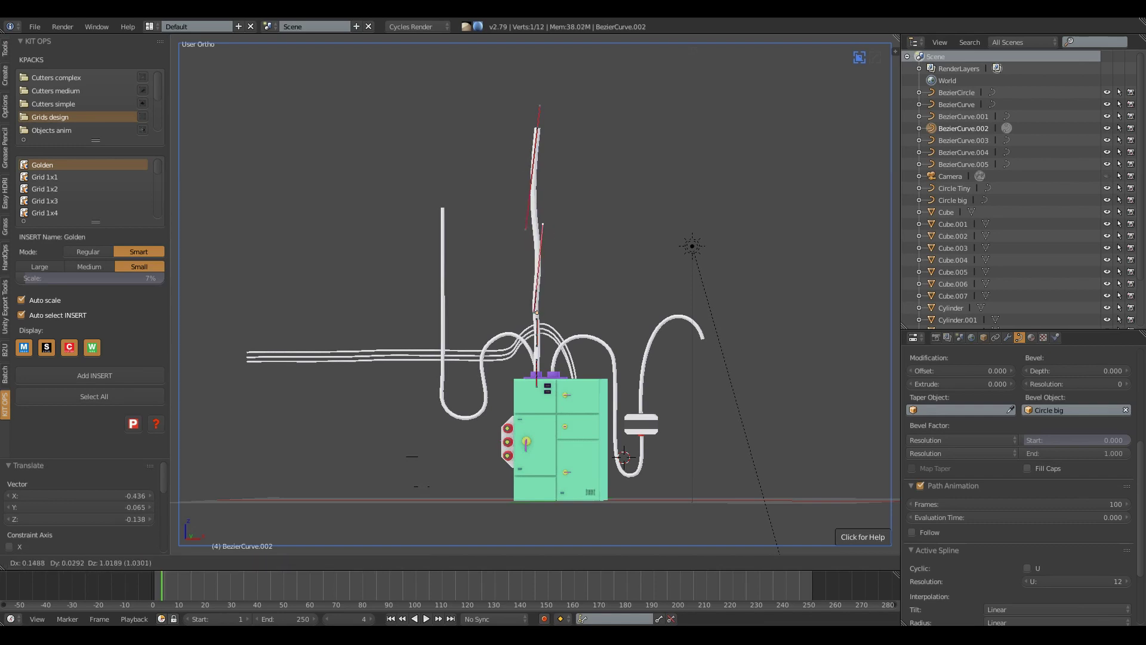
{"action": "key", "text": "Return"}
{"action": "key", "text": "Tab"}
{"action": "key", "text": "a"}
Step: Select the cabinet body, frame it in view and enter mesh editing
{"action": "middle_click_drag", "start_coordinate": [535, 293], "coordinate": [573, 257]}
{"action": "scroll", "coordinate": [534, 293], "scroll_direction": "up", "scroll_amount": 4}
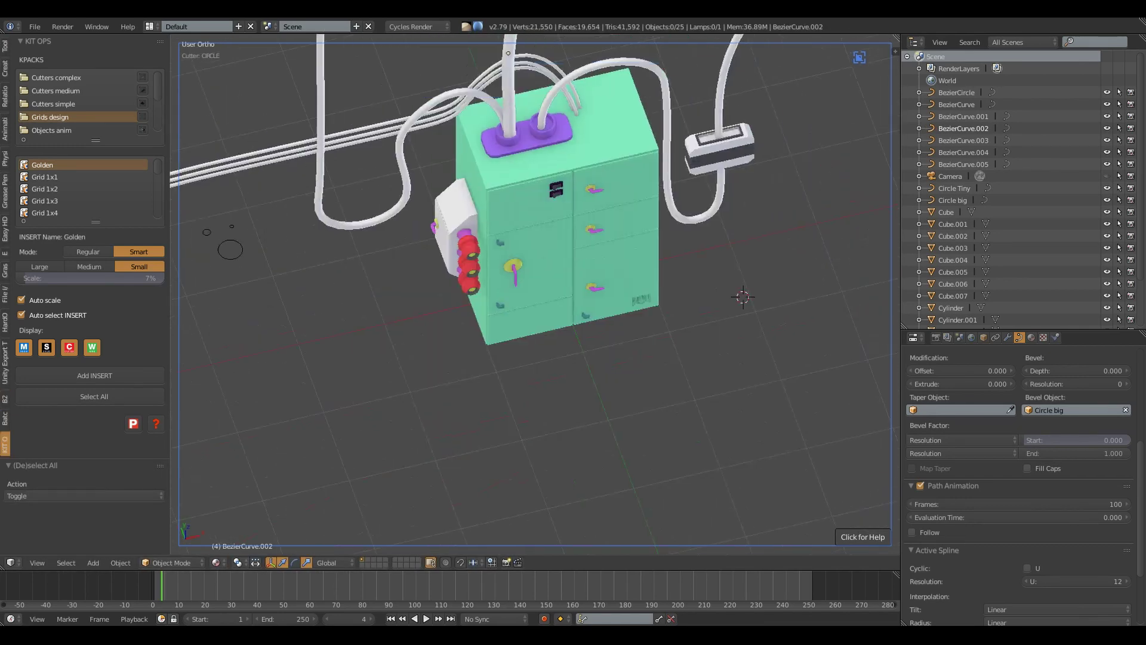
{"action": "right_click", "coordinate": [537, 251]}
{"action": "key", "text": "KP_Decimal"}
{"action": "key", "text": "Tab"}
Step: From the top view, draw a small square on the cabinet top and extrude it into a socket
{"action": "key", "text": "KP_7"}
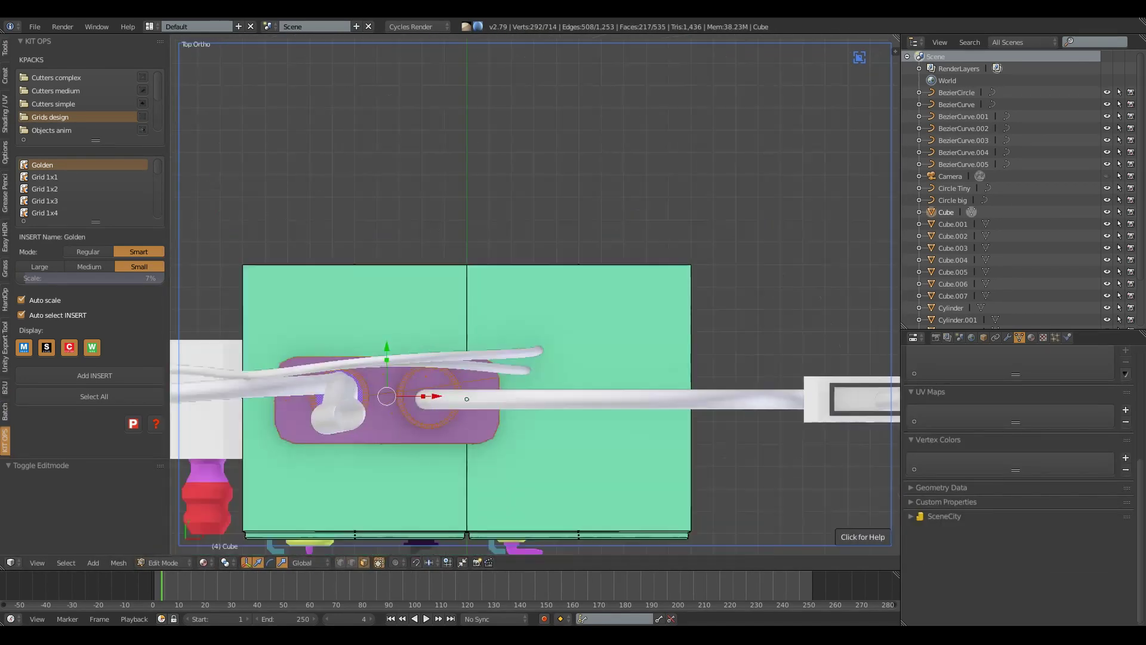
{"action": "left_click_drag", "start_coordinate": [499, 320], "coordinate": [537, 358]}
{"action": "mouse_move", "coordinate": [507, 358]}
{"action": "middle_mouse_down"}
{"action": "mouse_move", "coordinate": [450, 545]}
{"action": "mouse_move", "coordinate": [465, 514]}
{"action": "middle_mouse_up"}
{"action": "key", "text": "e"}
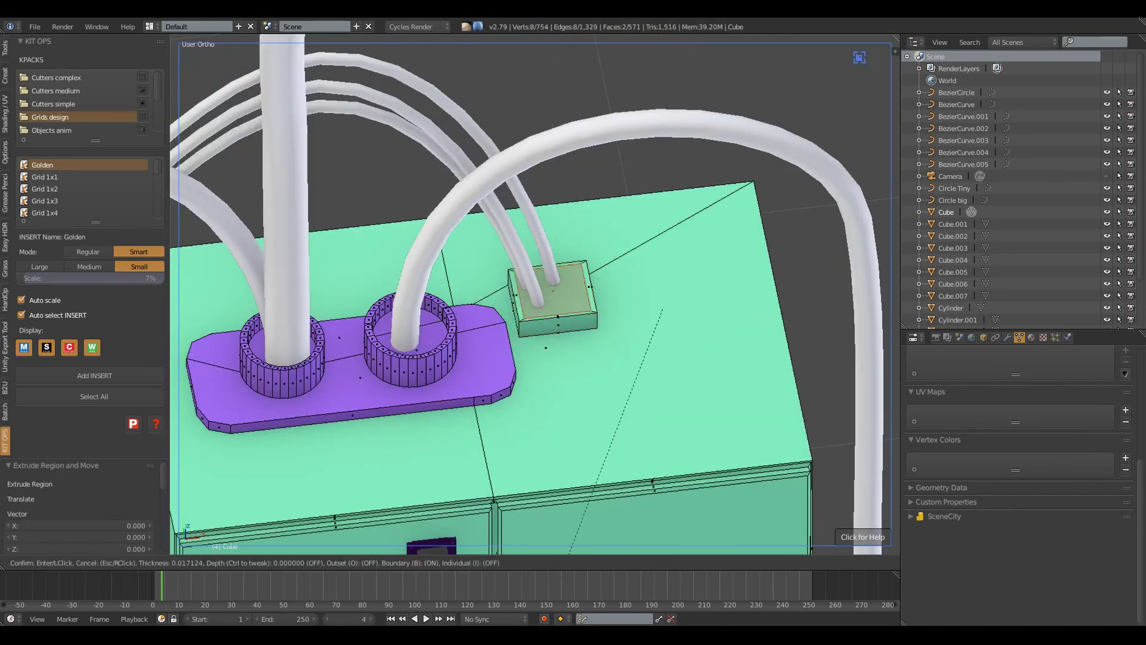
Step: Assign a new Material.014 to the socket and return to the front object view
{"action": "left_click", "coordinate": [1031, 338]}
{"action": "left_click", "coordinate": [1125, 377]}
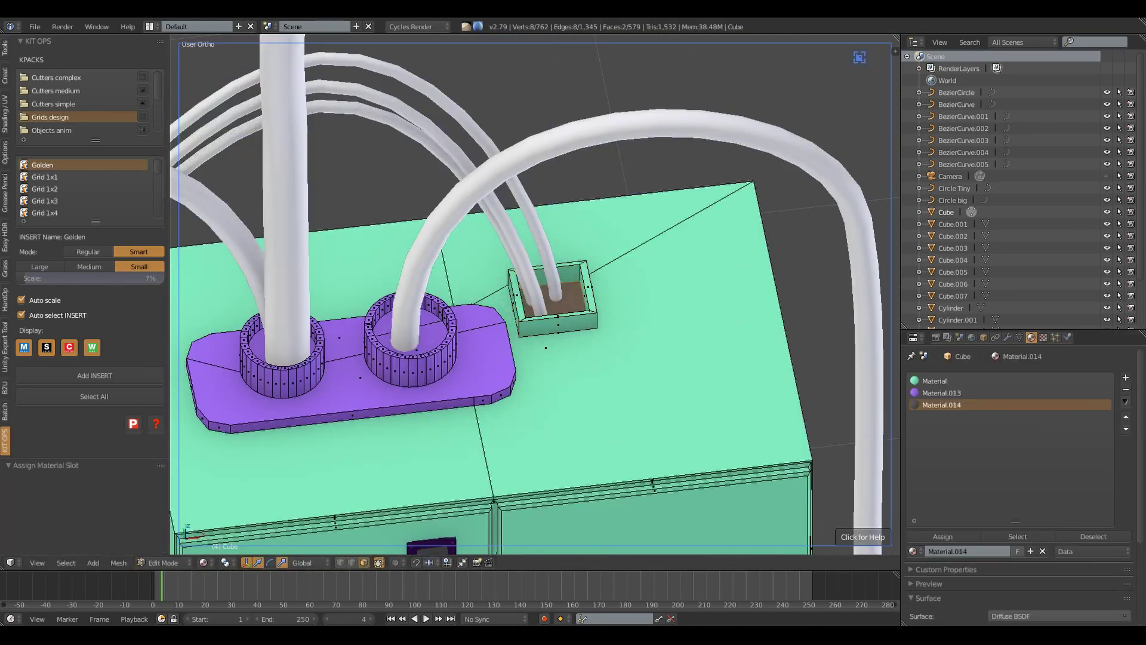
{"action": "left_click", "coordinate": [944, 536]}
{"action": "middle_click_drag", "start_coordinate": [537, 298], "coordinate": [537, 358]}
{"action": "scroll", "coordinate": [537, 293], "scroll_direction": "down", "scroll_amount": 2}
{"action": "key", "text": "KP_1"}
{"action": "scroll", "coordinate": [537, 293], "scroll_direction": "down", "scroll_amount": 2}
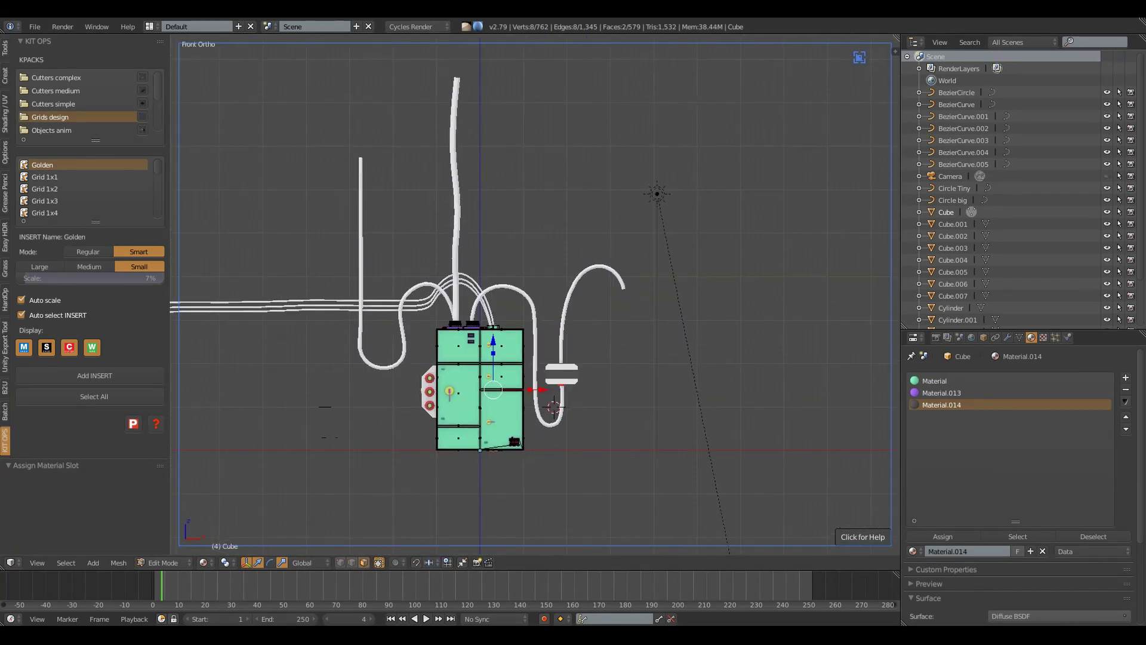
{"action": "key", "text": "Tab"}
{"action": "right_click", "coordinate": [597, 268]}
{"action": "key", "text": "Tab"}
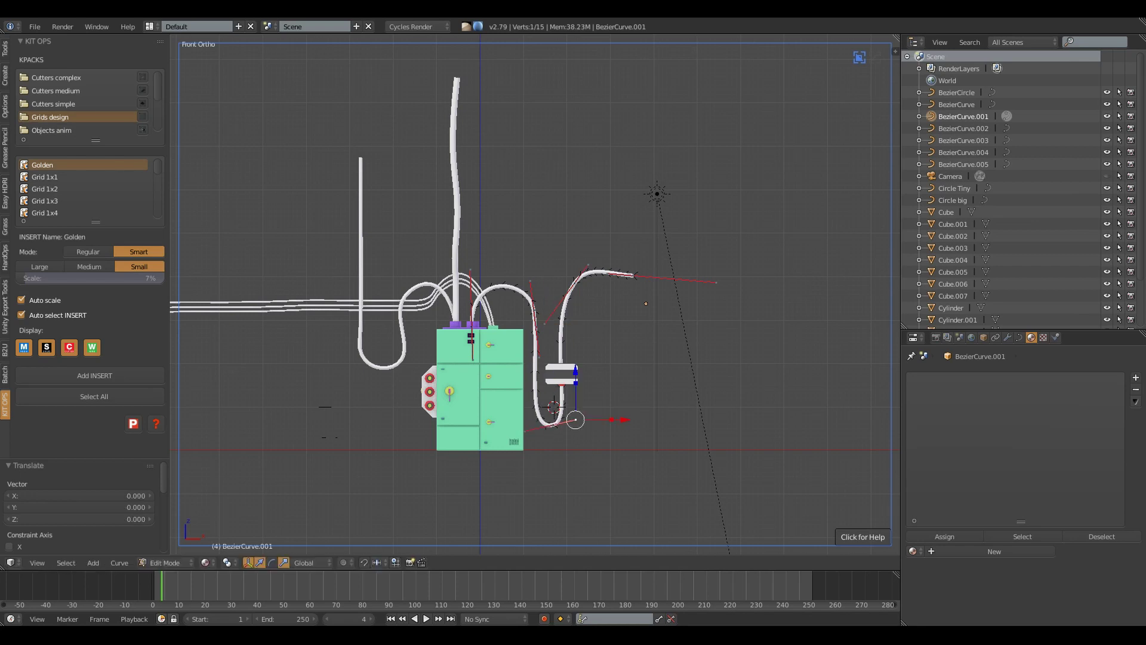
Step: Slide the right-hand cable's end point left in the front view
{"action": "middle_click_drag", "start_coordinate": [538, 358], "coordinate": [573, 310]}
{"action": "key", "text": "KP_1"}
{"action": "scroll", "coordinate": [519, 329], "scroll_direction": "up", "scroll_amount": 3}
{"action": "left_click_drag", "start_coordinate": [540, 331], "coordinate": [515, 331]}
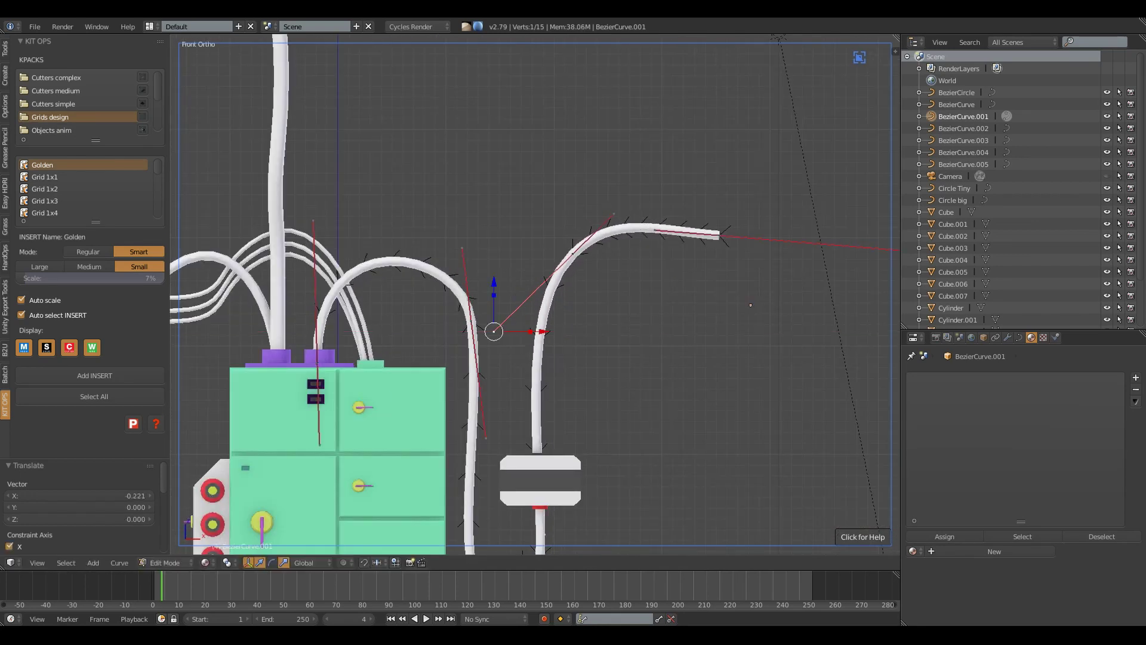
{"action": "scroll", "coordinate": [537, 299], "scroll_direction": "down", "scroll_amount": 3}
{"action": "middle_click_drag", "start_coordinate": [537, 299], "coordinate": [597, 299]}
{"action": "key", "text": "KP_1"}
{"action": "scroll", "coordinate": [537, 299], "scroll_direction": "down", "scroll_amount": 2}
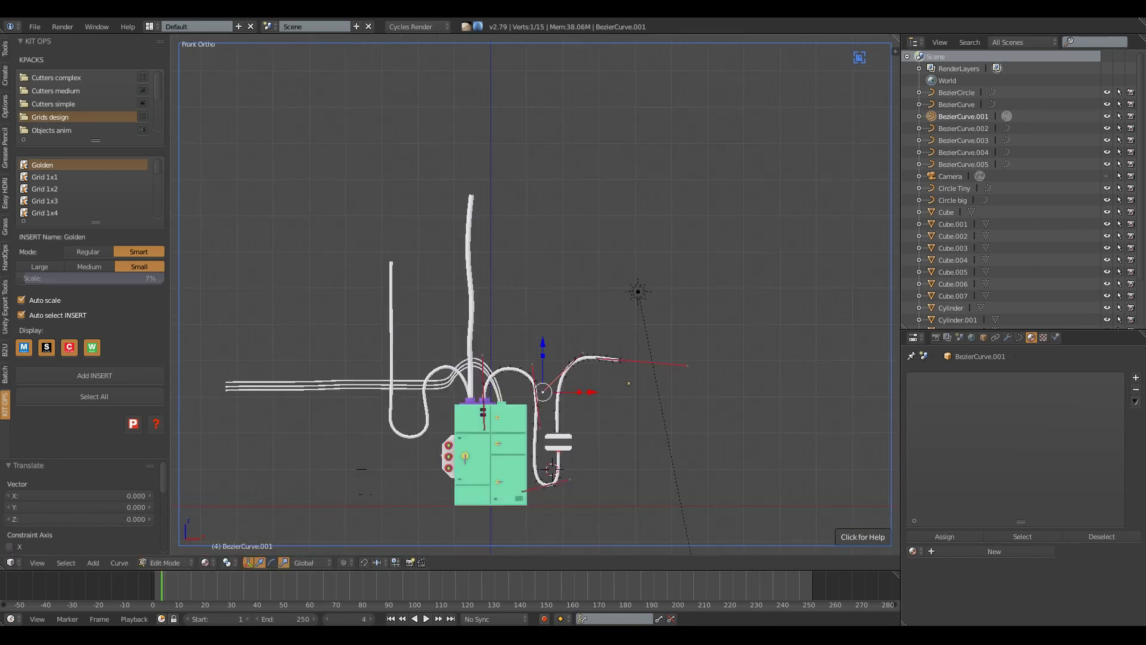
{"action": "key", "text": "Tab"}
Step: Duplicate the three thin cables, stand them upright and move them left over the clamp
{"action": "key", "text": "shift+d"}
{"action": "key", "text": "r"}
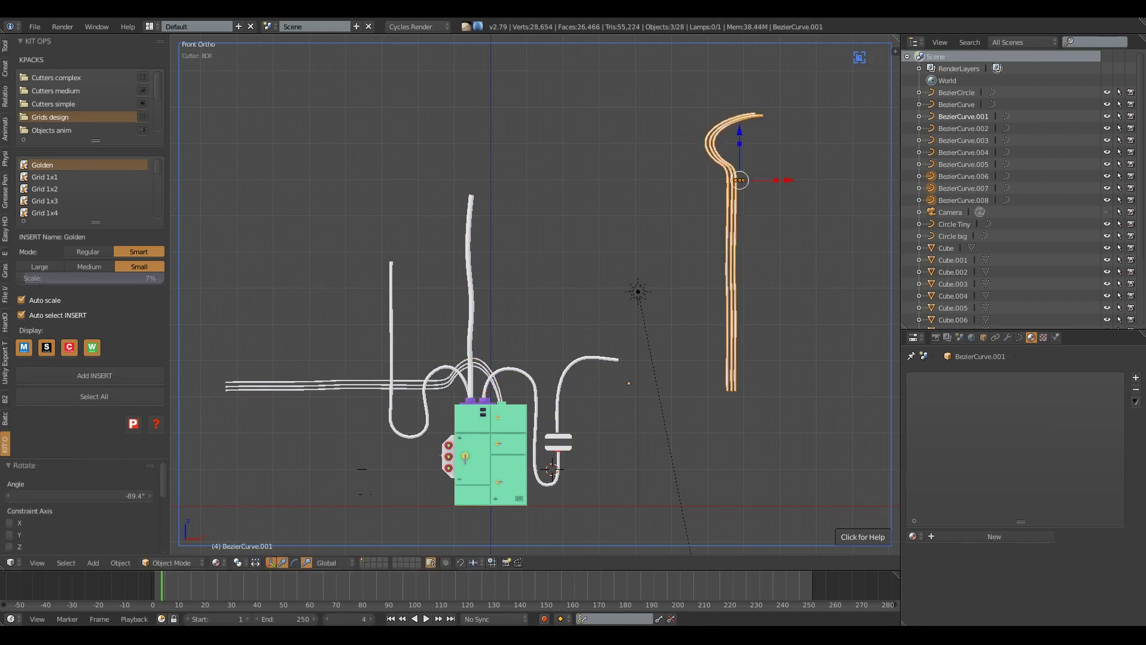
{"action": "left_click_drag", "start_coordinate": [782, 180], "coordinate": [520, 179]}
{"action": "scroll", "coordinate": [537, 299], "scroll_direction": "up", "scroll_amount": 3}
{"action": "scroll", "coordinate": [537, 299], "scroll_direction": "down", "scroll_amount": 3}
{"action": "scroll", "coordinate": [538, 298], "scroll_direction": "up", "scroll_amount": 2}
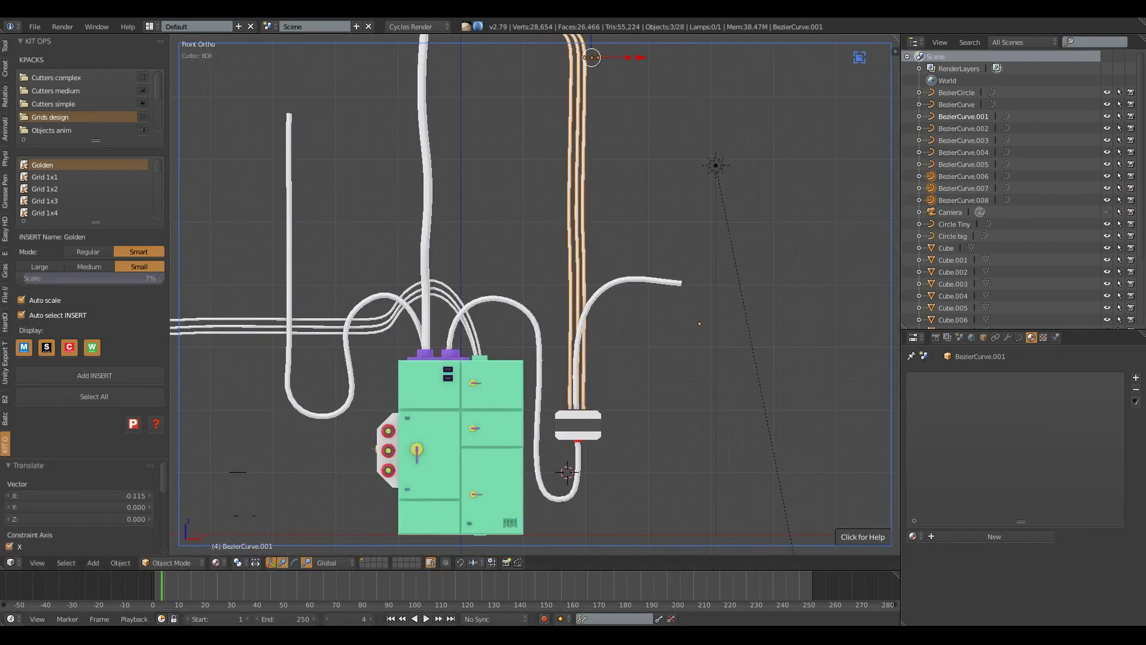
Step: Frame the upright cable copies and inspect their control points, leaving them unchanged
{"action": "key", "text": "Tab"}
{"action": "key", "text": "KP_Decimal"}
{"action": "key", "text": "Tab"}
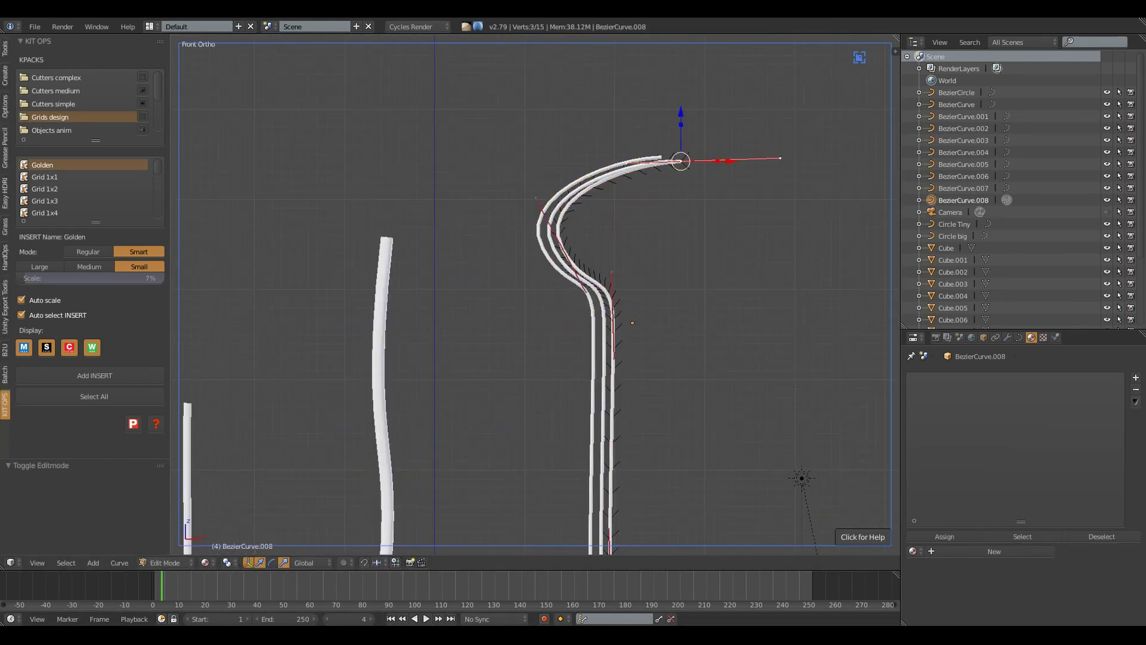
{"action": "key", "text": "Tab"}
{"action": "right_click", "coordinate": [573, 191]}
{"action": "key", "text": "Tab"}
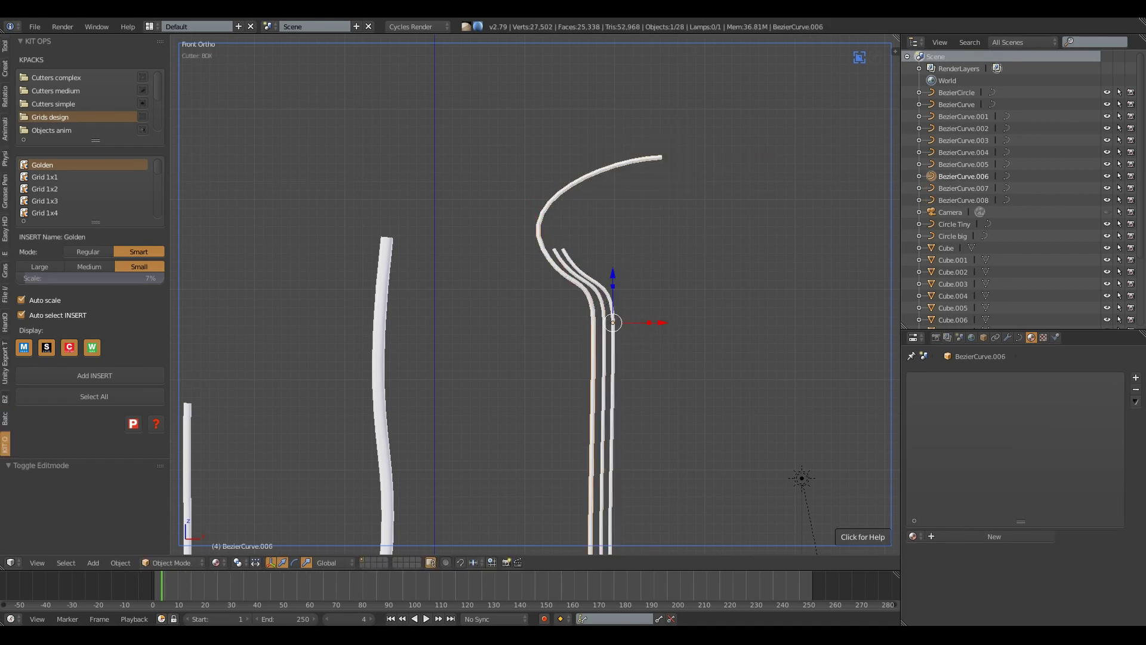
{"action": "right_click", "coordinate": [709, 157]}
{"action": "key", "text": "x"}
{"action": "key", "text": "Escape"}
{"action": "key", "text": "Tab"}
{"action": "mouse_move", "coordinate": [615, 161]}
{"action": "middle_mouse_down"}
{"action": "mouse_move", "coordinate": [510, 474]}
{"action": "mouse_move", "coordinate": [597, 283]}
{"action": "mouse_move", "coordinate": [478, 269]}
{"action": "middle_mouse_up"}
{"action": "scroll", "coordinate": [597, 283], "scroll_direction": "up", "scroll_amount": 4}
{"action": "key", "text": "g"}
{"action": "key", "text": "Escape"}
{"action": "scroll", "coordinate": [537, 298], "scroll_direction": "down", "scroll_amount": 4}
Step: Move a right-hand cable control point along X and scale its handles along X
{"action": "right_click", "coordinate": [558, 251]}
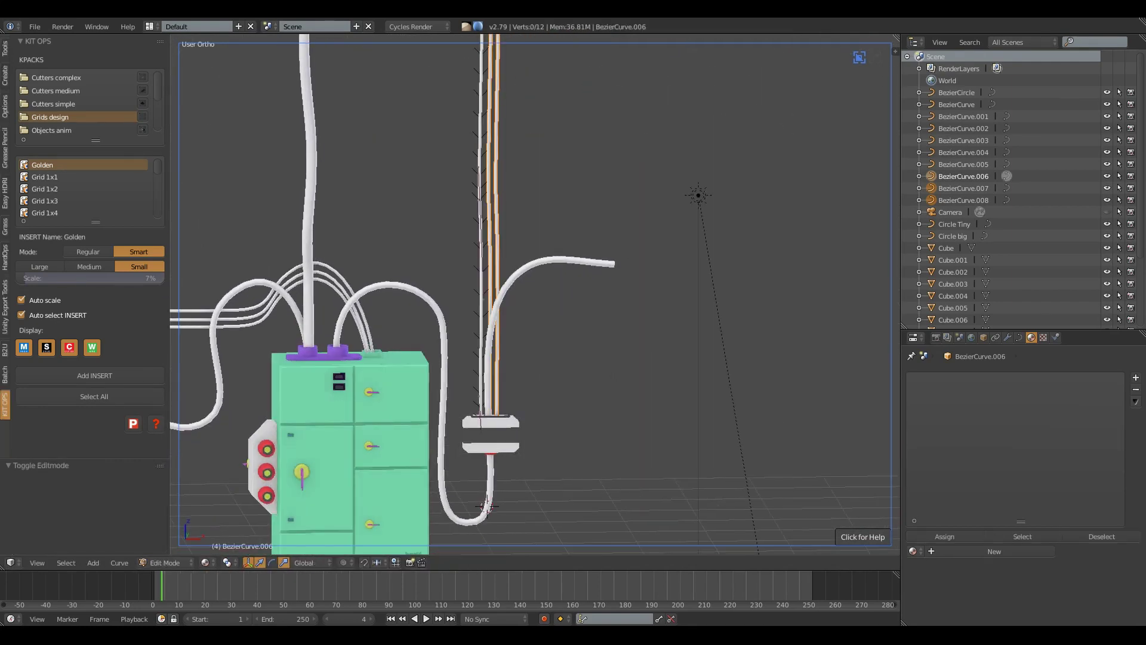
{"action": "key", "text": "Tab"}
{"action": "scroll", "coordinate": [559, 250], "scroll_direction": "up", "scroll_amount": 2}
{"action": "right_click", "coordinate": [552, 278]}
{"action": "key", "text": "g"}
{"action": "key", "text": "x"}
{"action": "left_click", "coordinate": [552, 278]}
{"action": "mouse_move", "coordinate": [537, 298]}
{"action": "middle_mouse_down"}
{"action": "mouse_move", "coordinate": [573, 287]}
{"action": "mouse_move", "coordinate": [507, 269]}
{"action": "middle_mouse_up"}
{"action": "right_click", "coordinate": [462, 358]}
{"action": "key", "text": "s"}
{"action": "key", "text": "x"}
{"action": "key", "text": "g"}
{"action": "left_click", "coordinate": [362, 553]}
Step: Reposition the cable's control points and handles so it routes beside the clamp
{"action": "mouse_move", "coordinate": [363, 550]}
{"action": "middle_mouse_down"}
{"action": "mouse_move", "coordinate": [504, 326]}
{"action": "mouse_move", "coordinate": [621, 251]}
{"action": "middle_mouse_up"}
{"action": "right_click", "coordinate": [505, 326]}
{"action": "right_click", "coordinate": [621, 250]}
{"action": "key", "text": "g"}
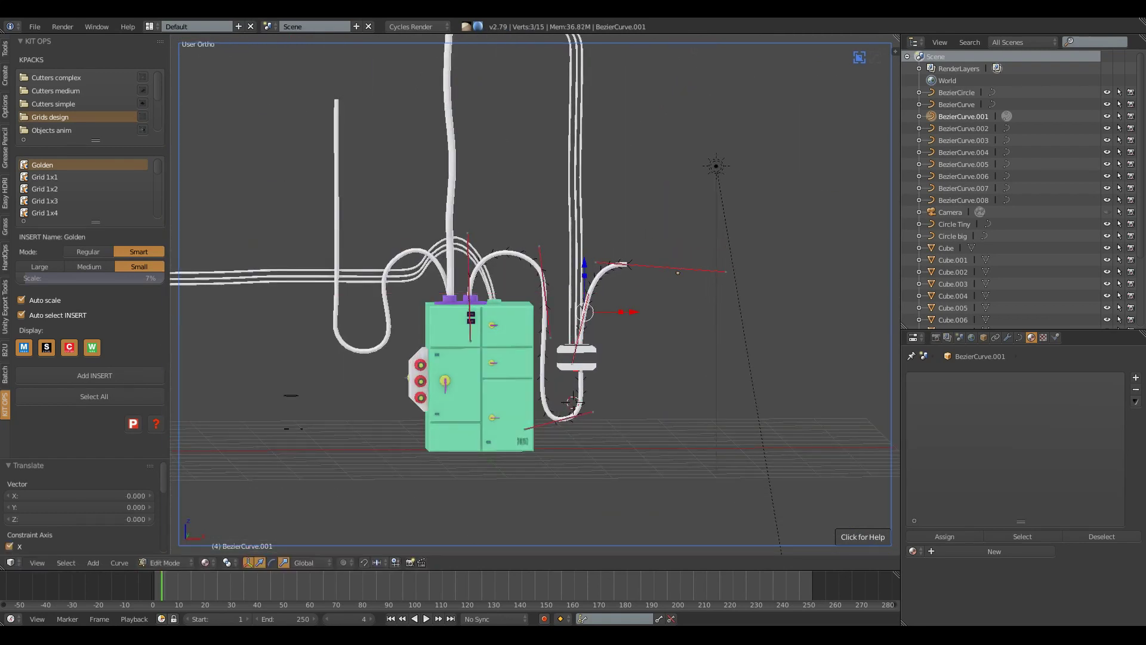
{"action": "middle_click_drag", "start_coordinate": [585, 312], "coordinate": [663, 167]}
{"action": "right_click", "coordinate": [662, 167]}
{"action": "key", "text": "g"}
{"action": "left_click", "coordinate": [700, 183]}
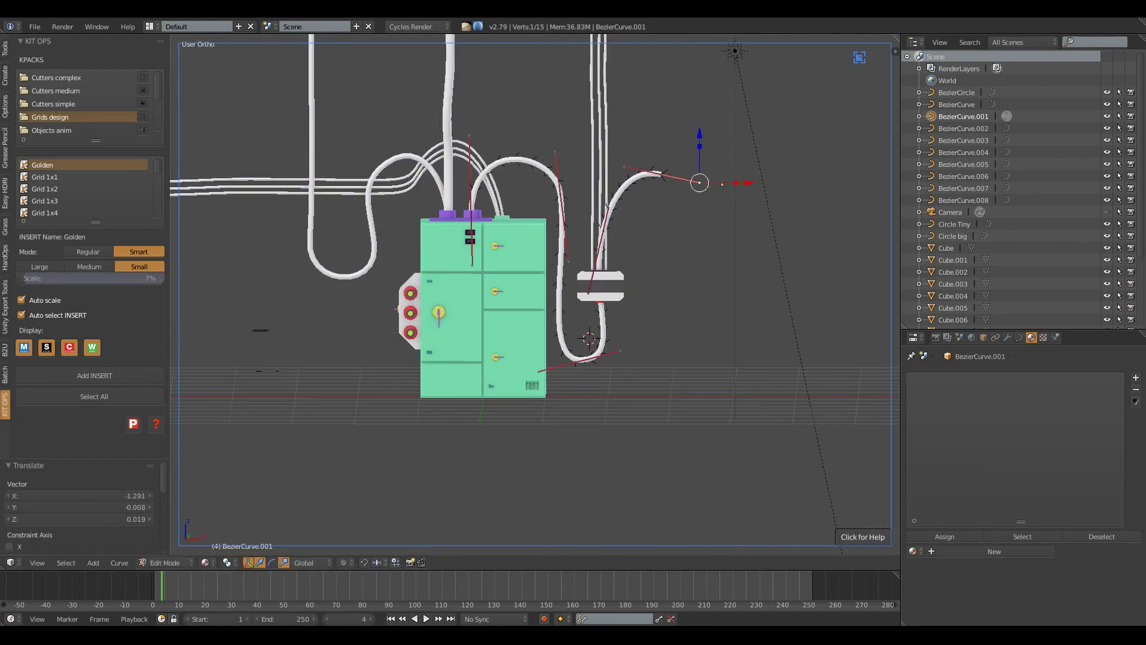
Step: Leave curve editing and view the scene straight from the front
{"action": "key", "text": "Tab"}
{"action": "scroll", "coordinate": [537, 292], "scroll_direction": "down", "scroll_amount": 3}
{"action": "key", "text": "KP_1"}
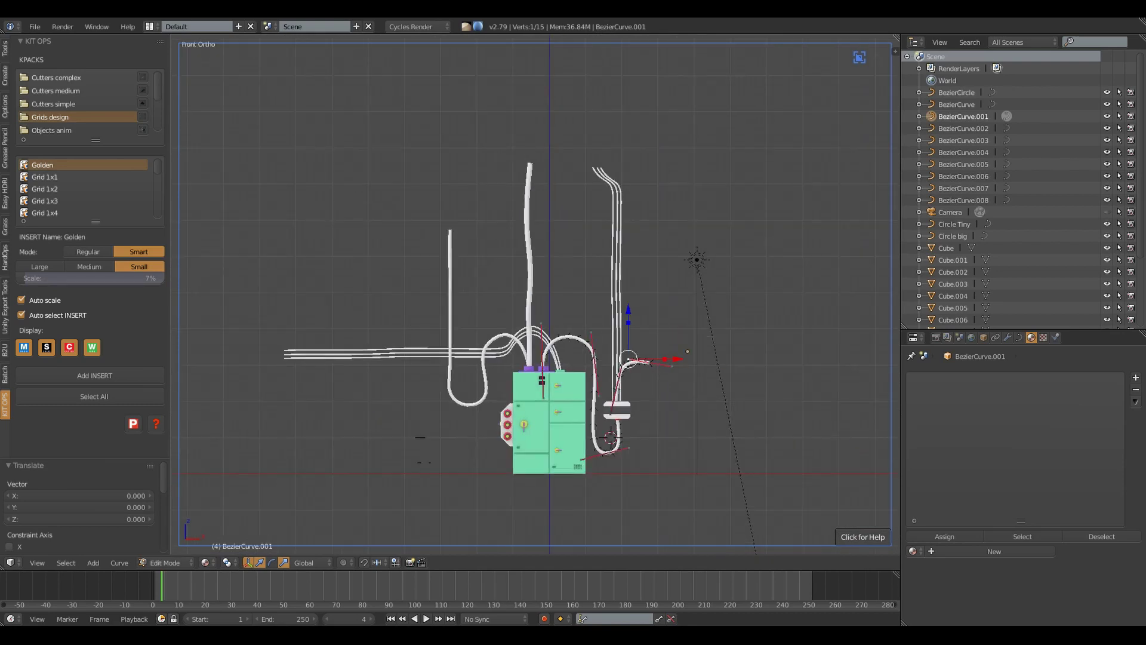
{"action": "scroll", "coordinate": [537, 293], "scroll_direction": "up", "scroll_amount": 3}
{"action": "scroll", "coordinate": [538, 293], "scroll_direction": "up", "scroll_amount": 3}
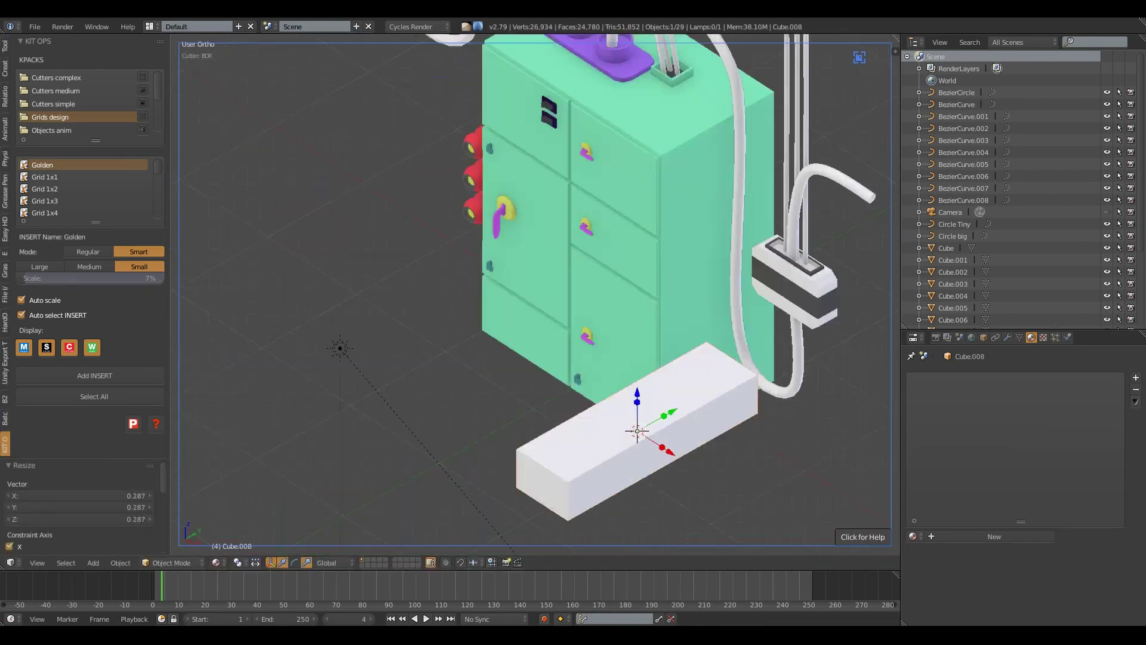
Step: Scale the cube flat along one axis and switch the cutter shape to n-gon
{"action": "key", "text": "KP_1"}
{"action": "scroll", "coordinate": [641, 221], "scroll_direction": "up", "scroll_amount": 3}
{"action": "key", "text": "s"}
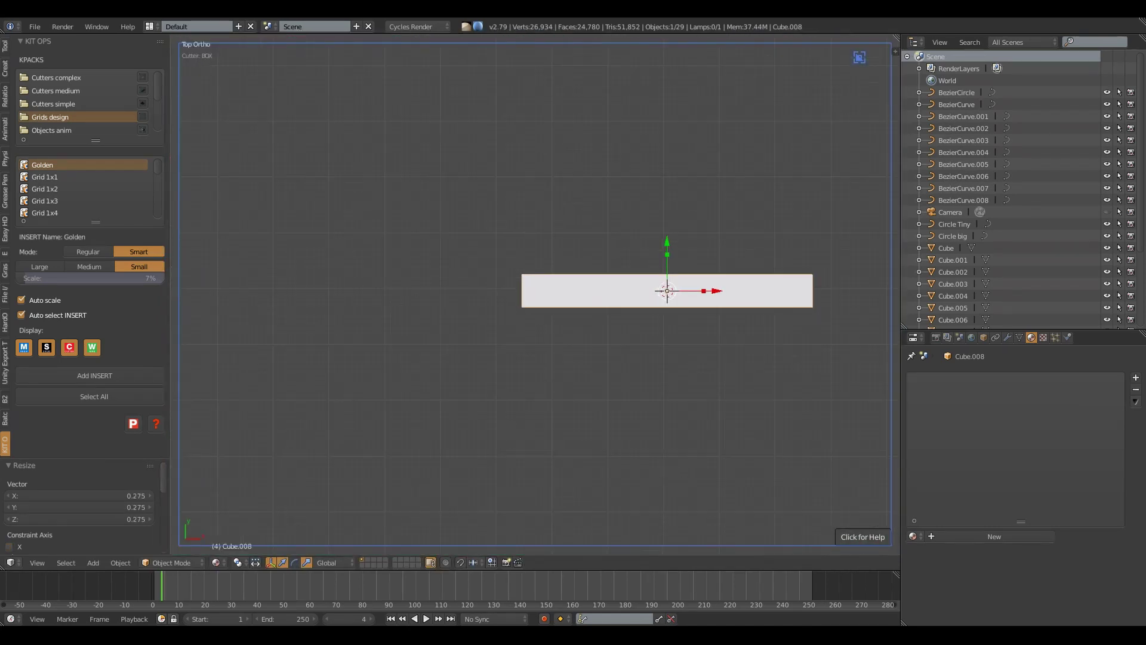
{"action": "key", "text": "q"}
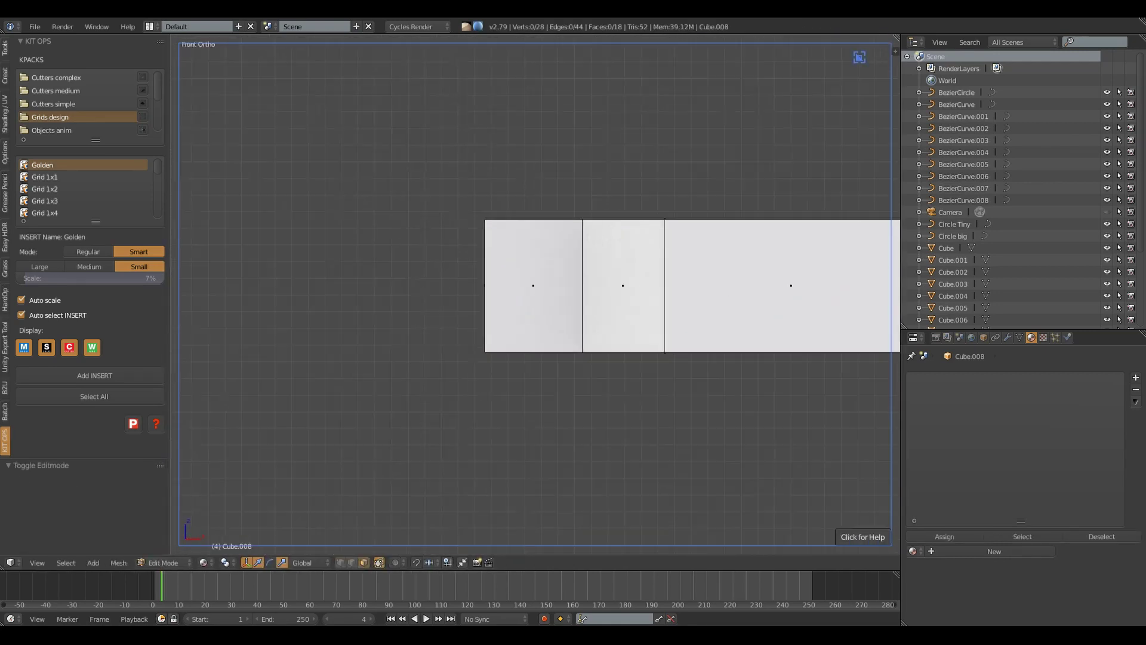
Step: Extrude and shrink the circle face into a round bolt boss with a pushed-in centre
{"action": "key", "text": "e"}
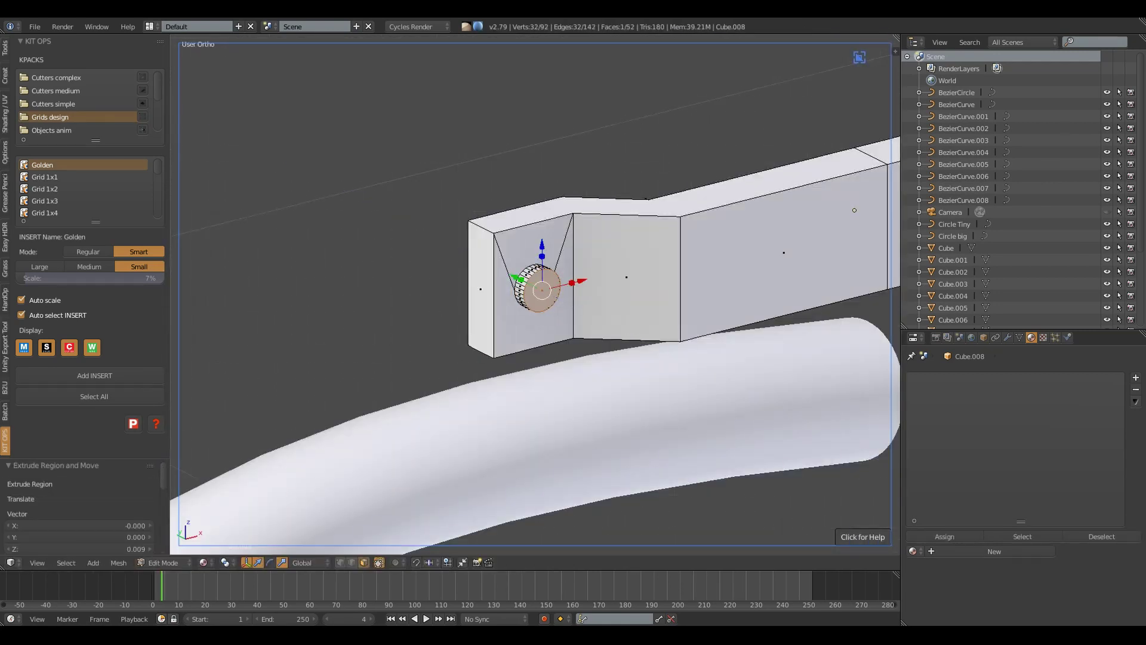
{"action": "key", "text": "e"}
{"action": "key", "text": "s"}
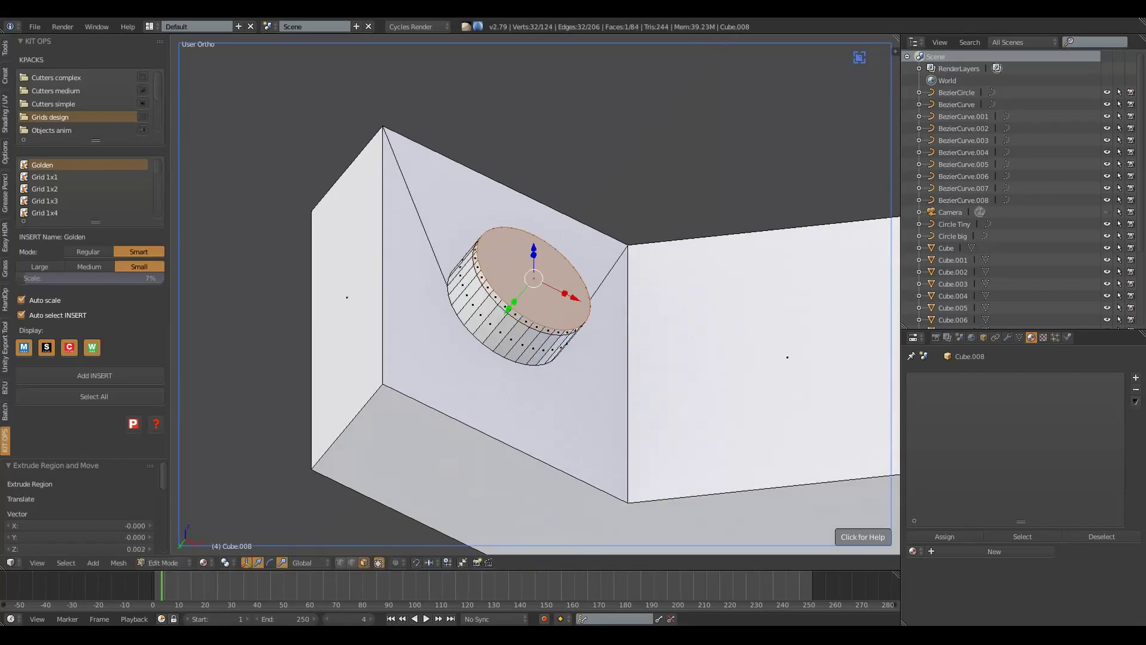
{"action": "key", "text": "KP_1"}
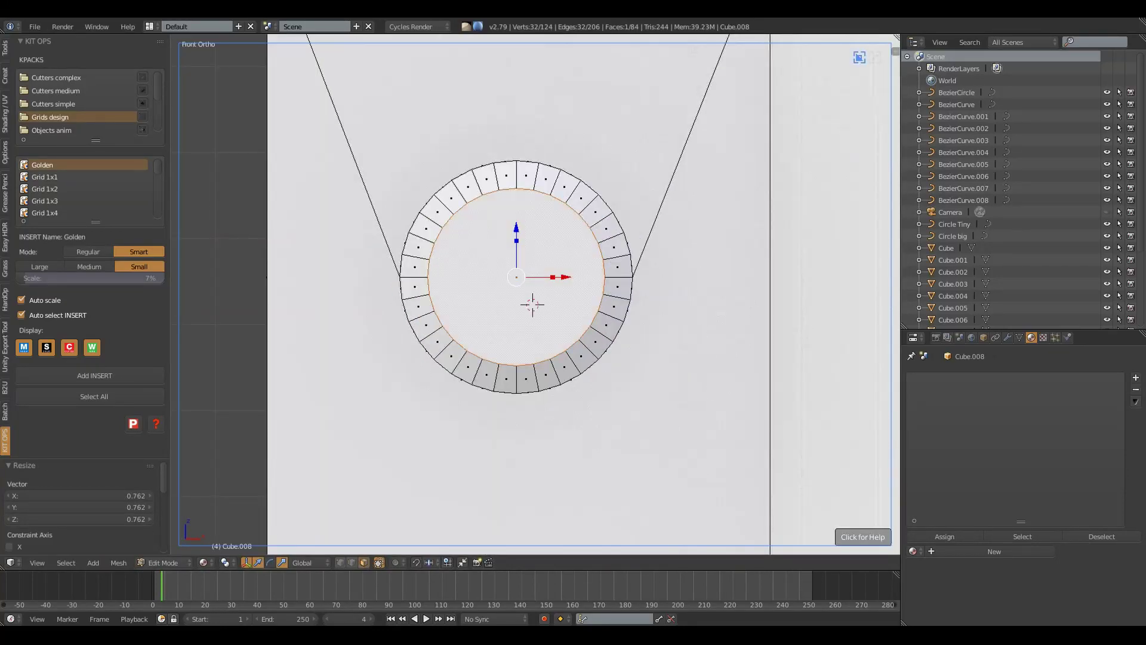
{"action": "middle_click_drag", "start_coordinate": [537, 286], "coordinate": [574, 281]}
{"action": "key", "text": "e"}
{"action": "key", "text": "KP_7"}
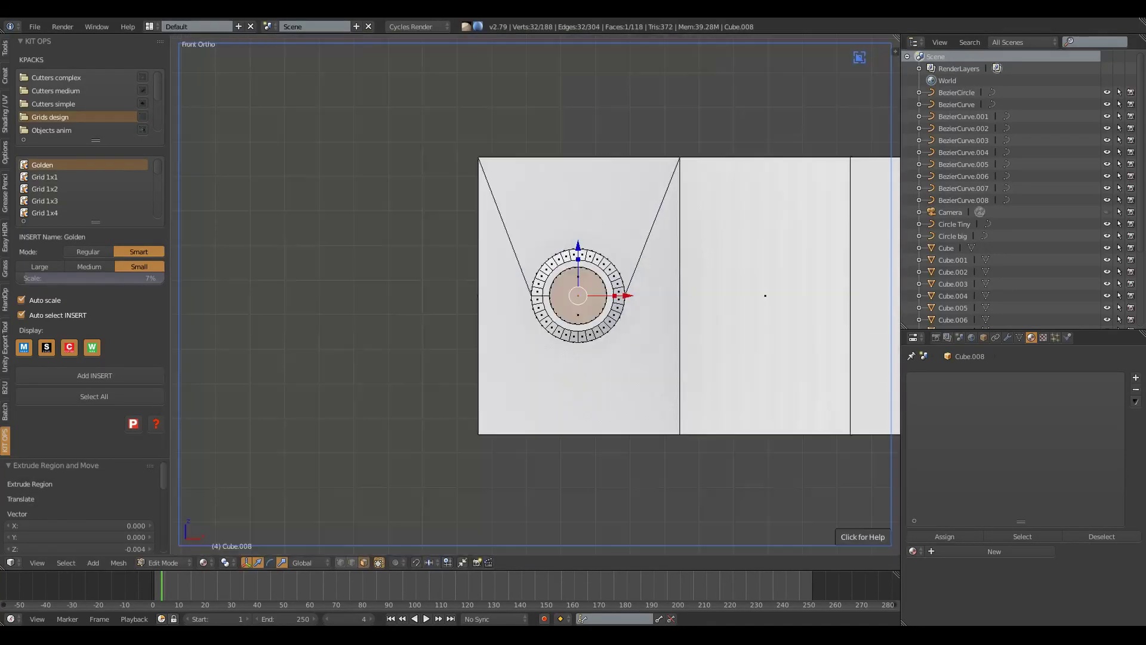
{"action": "scroll", "coordinate": [596, 296], "scroll_direction": "up", "scroll_amount": 3}
{"action": "scroll", "coordinate": [649, 197], "scroll_direction": "up", "scroll_amount": 2}
Step: Select the bolt faces and assign them a new material, Material.016
{"action": "key", "text": "ctrl+KP_Add"}
{"action": "key", "text": "ctrl+KP_Add"}
{"action": "left_click", "coordinate": [1136, 378]}
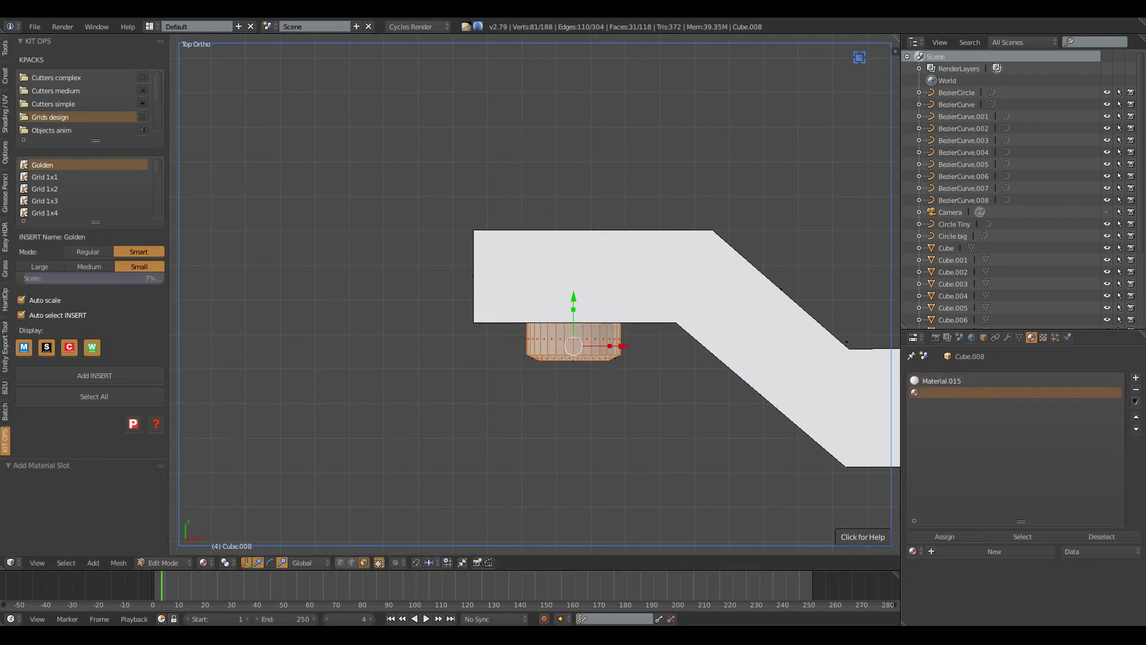
{"action": "left_click", "coordinate": [994, 551]}
{"action": "middle_click_drag", "start_coordinate": [537, 287], "coordinate": [573, 281]}
{"action": "key", "text": "KP_7"}
{"action": "key", "text": "ctrl+KP_Add"}
{"action": "left_click", "coordinate": [943, 534]}
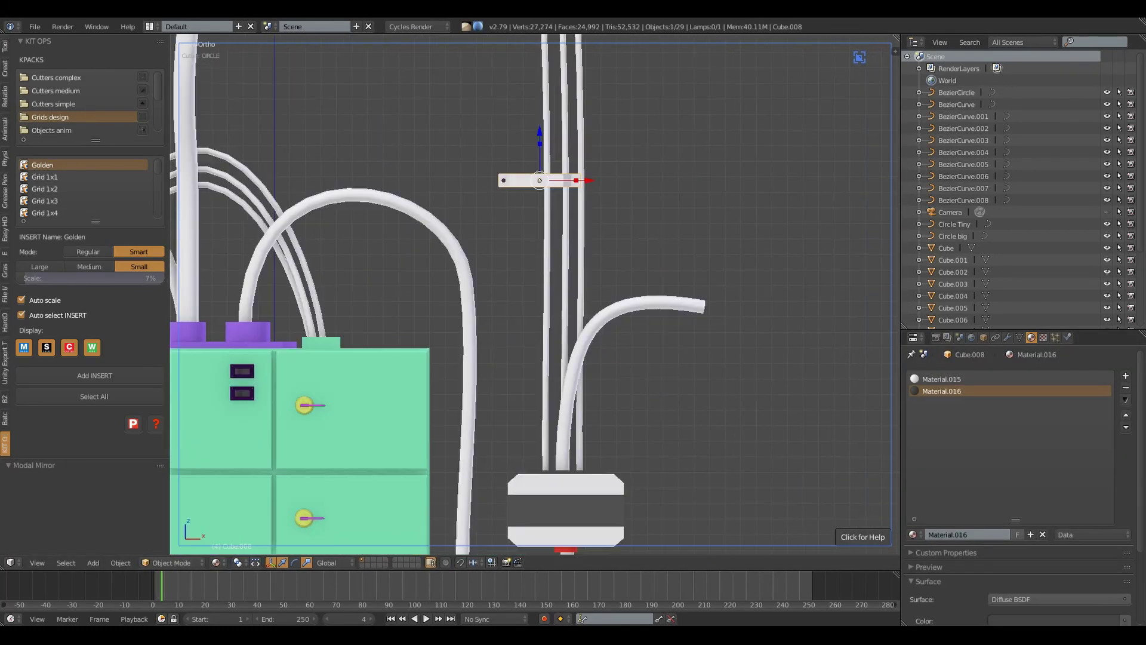
{"action": "scroll", "coordinate": [532, 293], "scroll_direction": "down", "scroll_amount": 3}
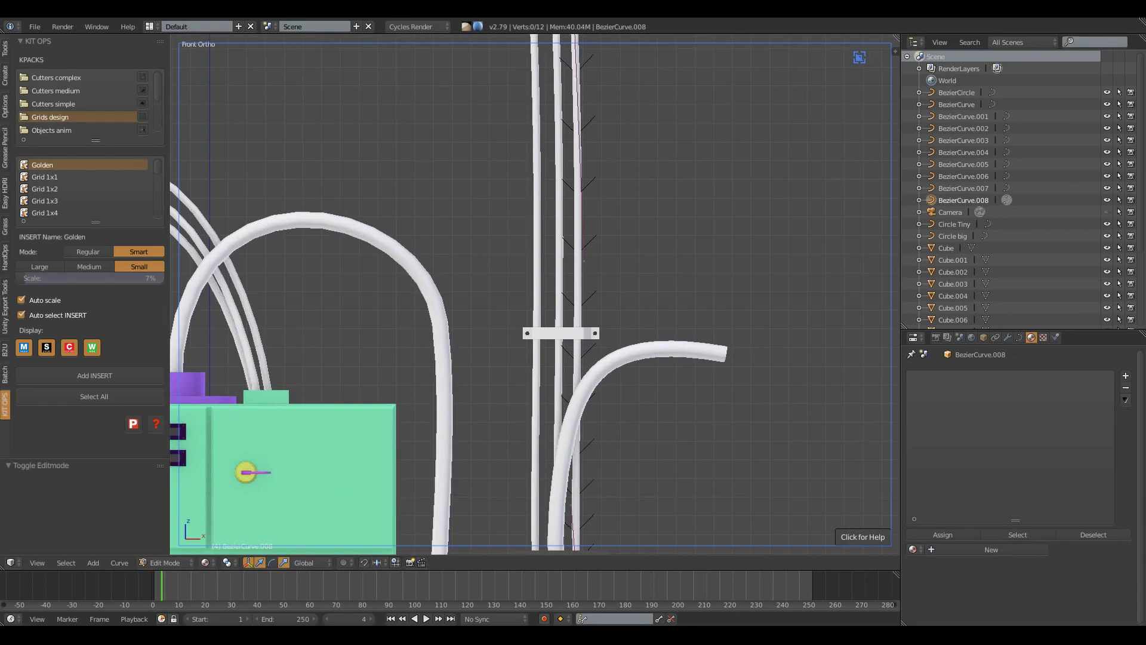
Step: In Edit Mode, reposition control points on the pole cable BezierCurve.006
{"action": "key", "text": "Tab"}
{"action": "left_click", "coordinate": [410, 546]}
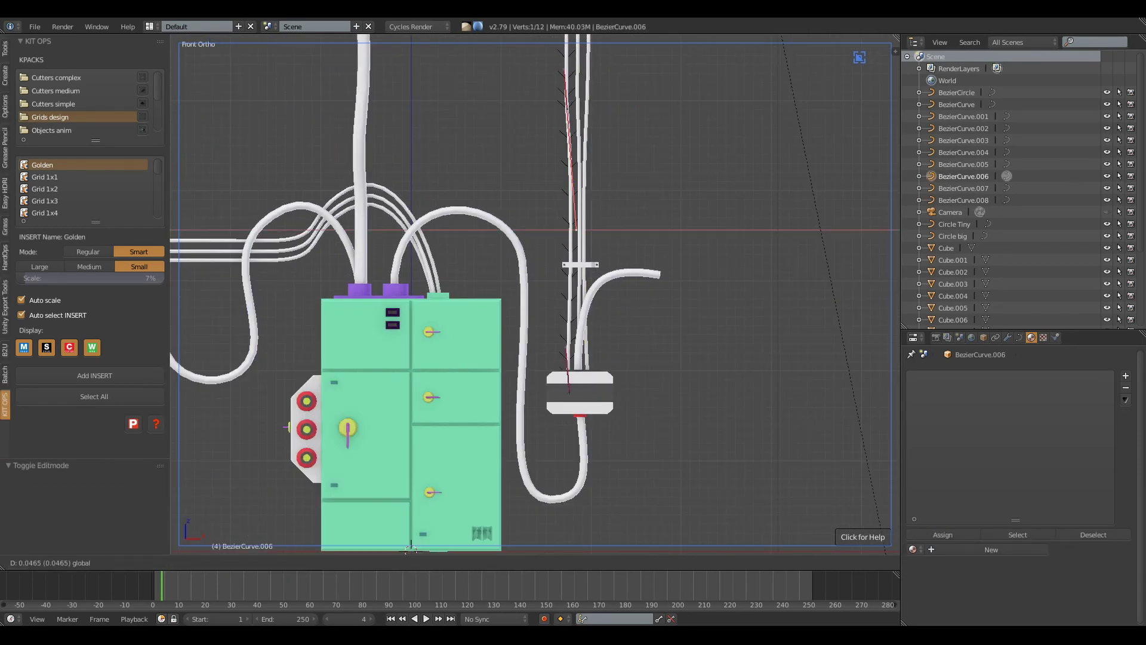
{"action": "scroll", "coordinate": [559, 427], "scroll_direction": "up", "scroll_amount": 3}
{"action": "scroll", "coordinate": [518, 199], "scroll_direction": "down", "scroll_amount": 4}
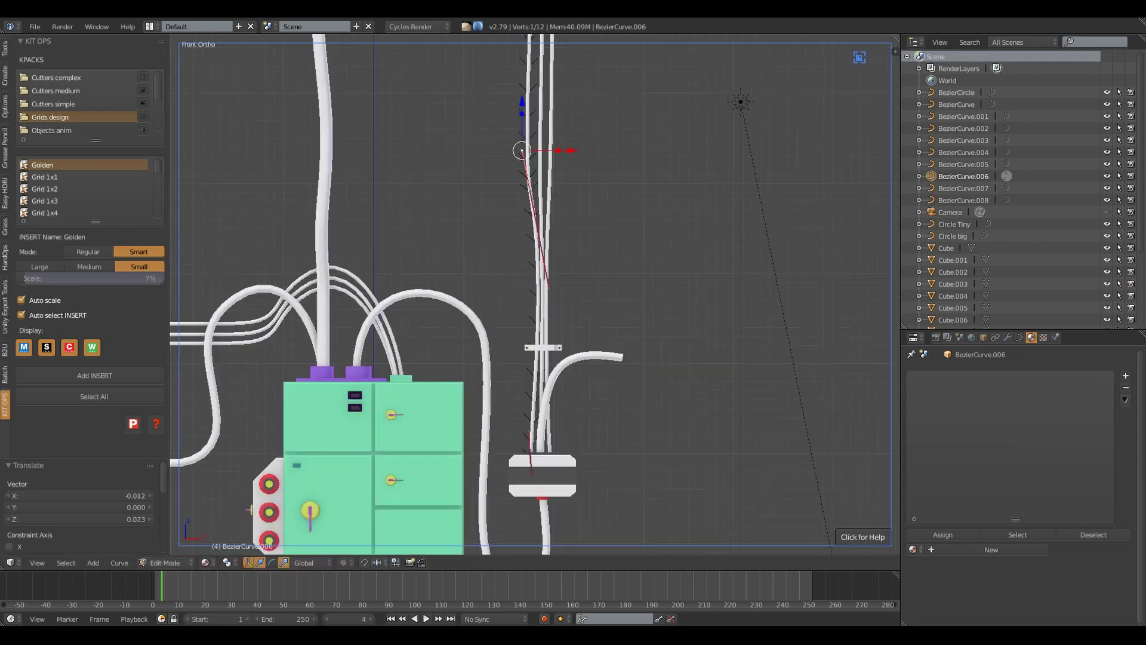
{"action": "scroll", "coordinate": [518, 199], "scroll_direction": "up", "scroll_amount": 4}
{"action": "right_click", "coordinate": [518, 199]}
{"action": "key", "text": "g"}
{"action": "scroll", "coordinate": [518, 199], "scroll_direction": "down", "scroll_amount": 3}
{"action": "right_click", "coordinate": [507, 203]}
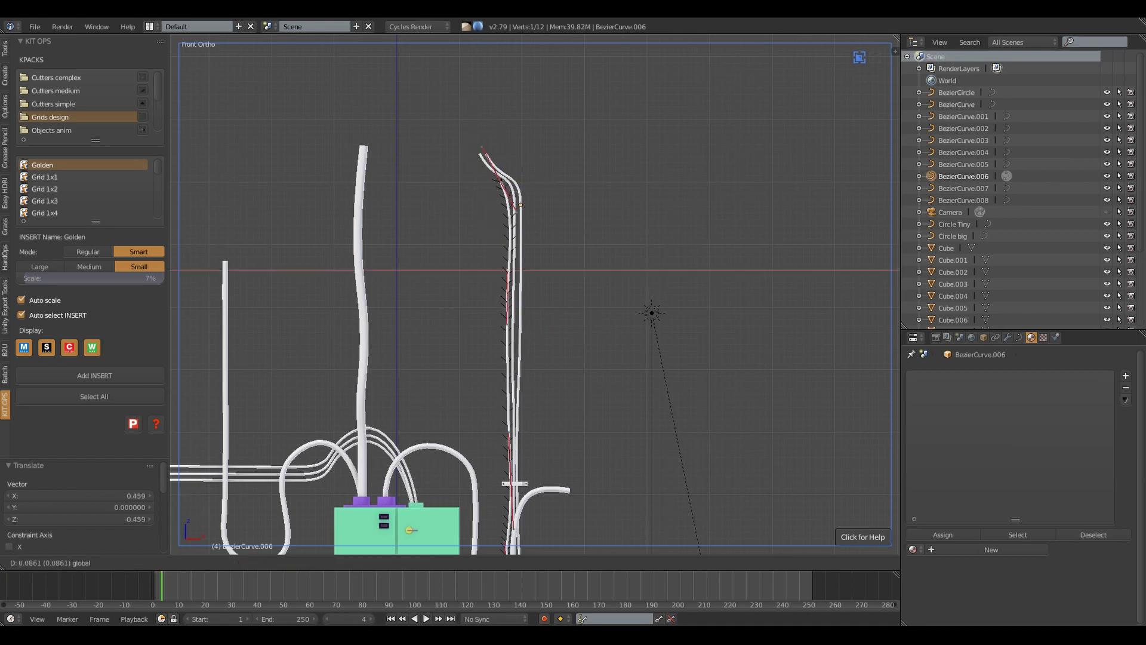
{"action": "scroll", "coordinate": [514, 312], "scroll_direction": "up", "scroll_amount": 3}
{"action": "scroll", "coordinate": [530, 320], "scroll_direction": "down", "scroll_amount": 3}
Step: Move the neighbouring cable's control point along Z, undoing and redoing missteps
{"action": "key", "text": "Tab"}
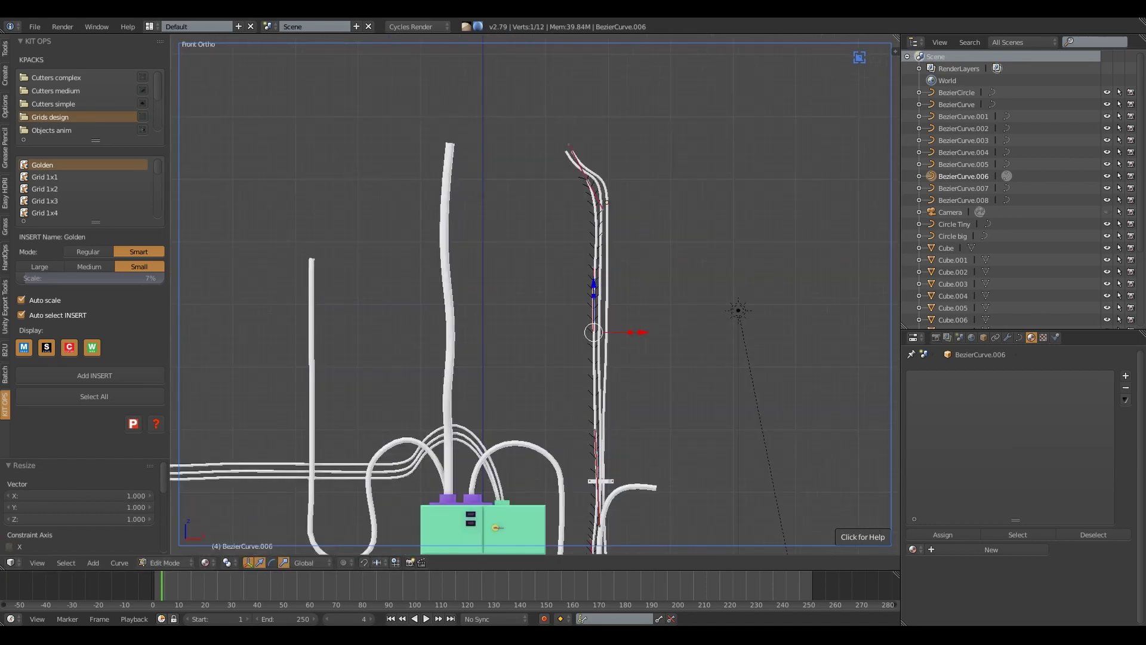
{"action": "scroll", "coordinate": [605, 339], "scroll_direction": "up", "scroll_amount": 2}
{"action": "scroll", "coordinate": [606, 338], "scroll_direction": "down", "scroll_amount": 2}
{"action": "key", "text": "g"}
{"action": "key", "text": "z"}
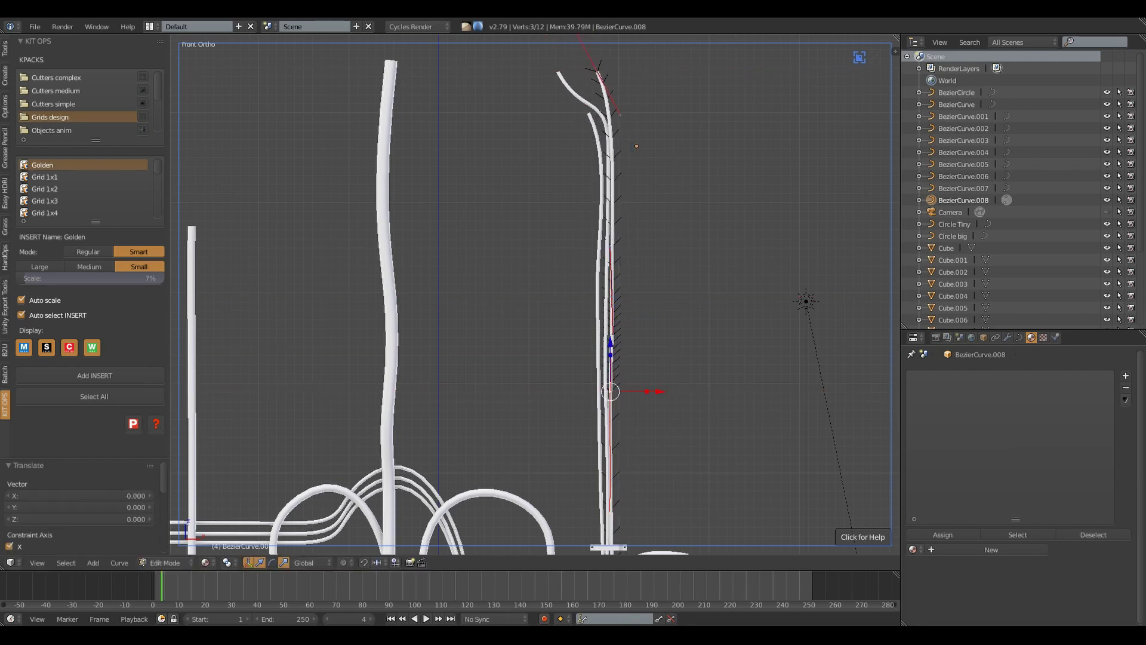
{"action": "key", "text": "ctrl+z"}
{"action": "key", "text": "ctrl+z"}
{"action": "key", "text": "ctrl+z"}
{"action": "scroll", "coordinate": [664, 448], "scroll_direction": "down", "scroll_amount": 2}
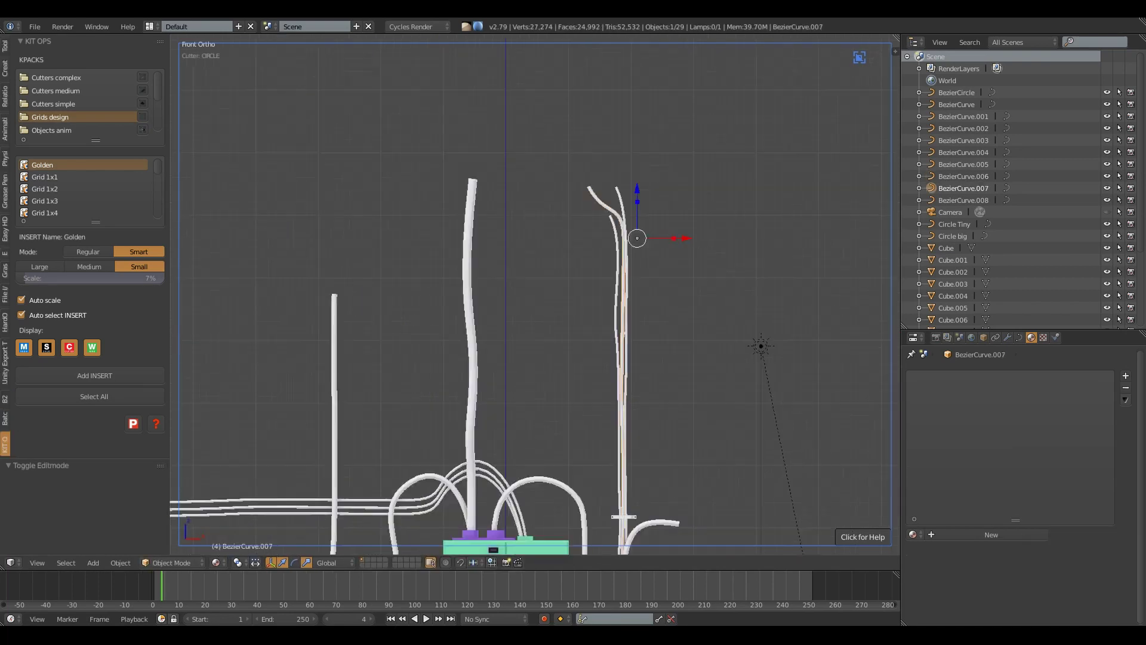
{"action": "scroll", "coordinate": [621, 358], "scroll_direction": "up", "scroll_amount": 3}
{"action": "key", "text": "ctrl+shift+z"}
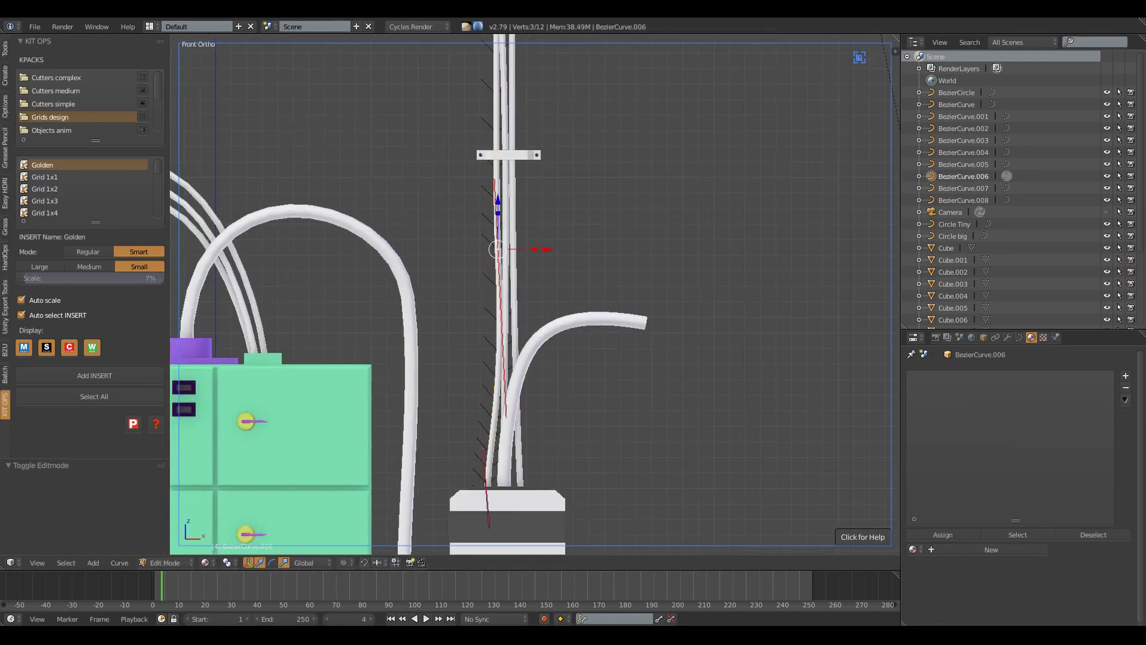
{"action": "key", "text": "ctrl+shift+z"}
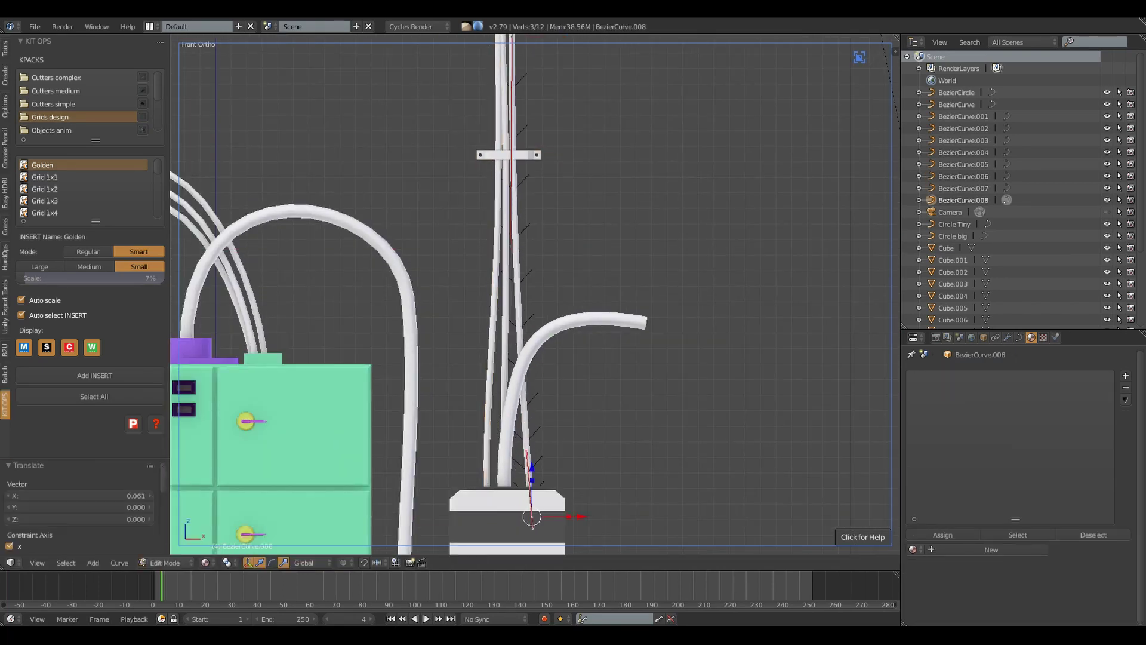
{"action": "key", "text": "ctrl+z"}
{"action": "scroll", "coordinate": [537, 299], "scroll_direction": "down", "scroll_amount": 3}
{"action": "scroll", "coordinate": [579, 268], "scroll_direction": "up", "scroll_amount": 4}
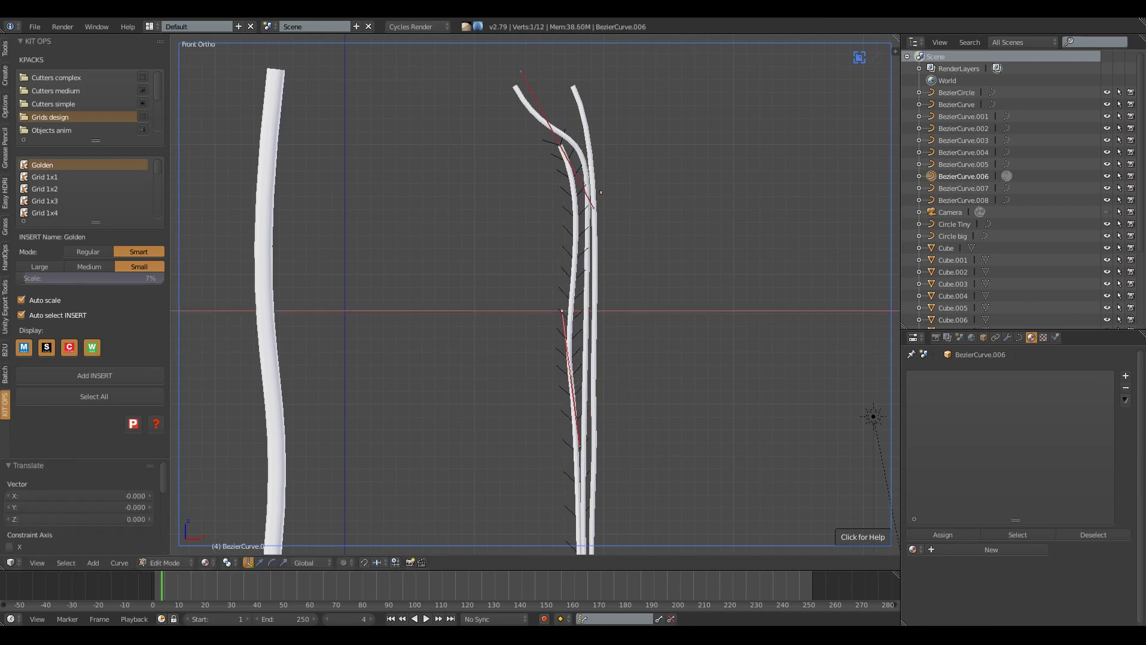
{"action": "scroll", "coordinate": [576, 263], "scroll_direction": "down", "scroll_amount": 2}
{"action": "key", "text": "ctrl+space"}
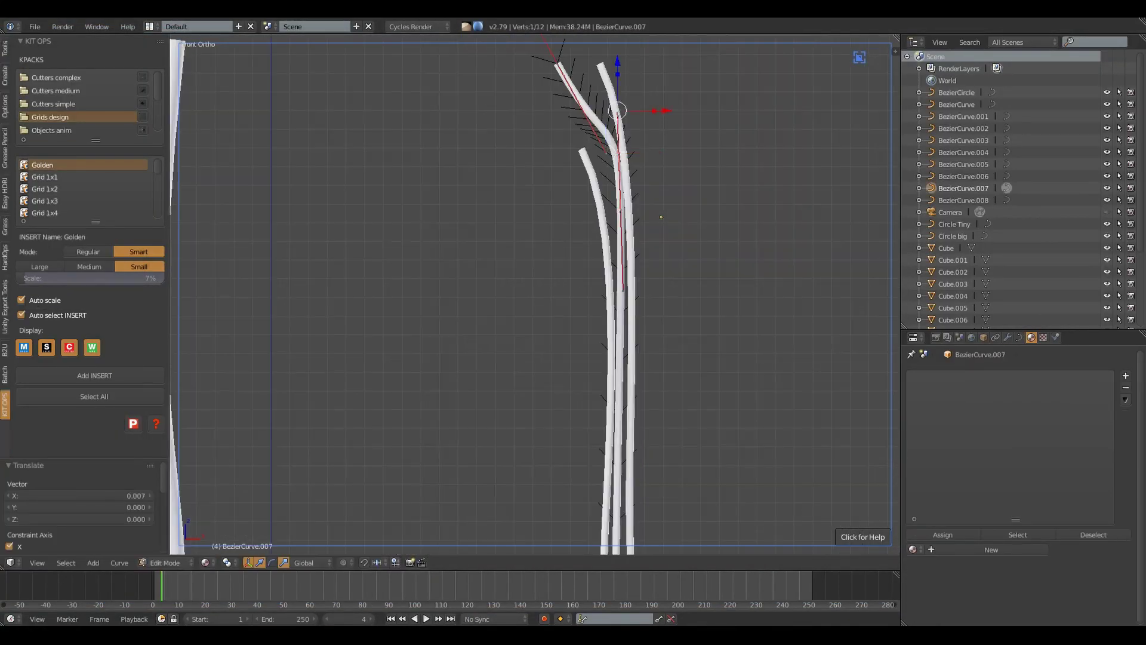
Step: Adjust a cable control point so the pole cables run closer together
{"action": "right_click", "coordinate": [661, 217]}
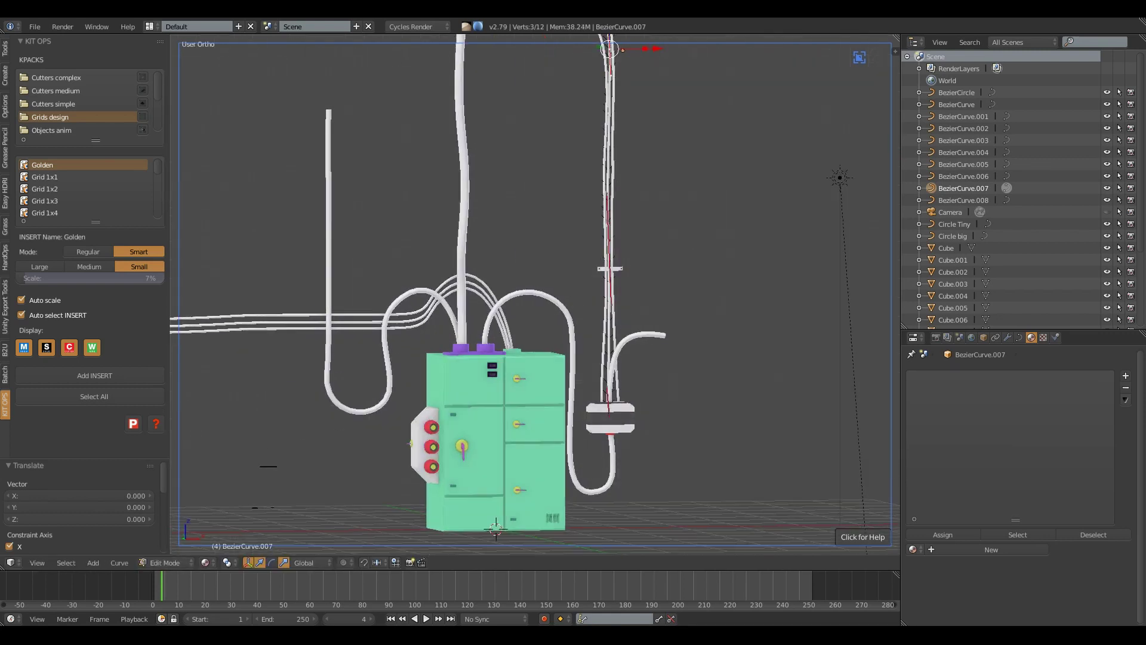
{"action": "key", "text": "Escape"}
{"action": "scroll", "coordinate": [535, 293], "scroll_direction": "down", "scroll_amount": 2}
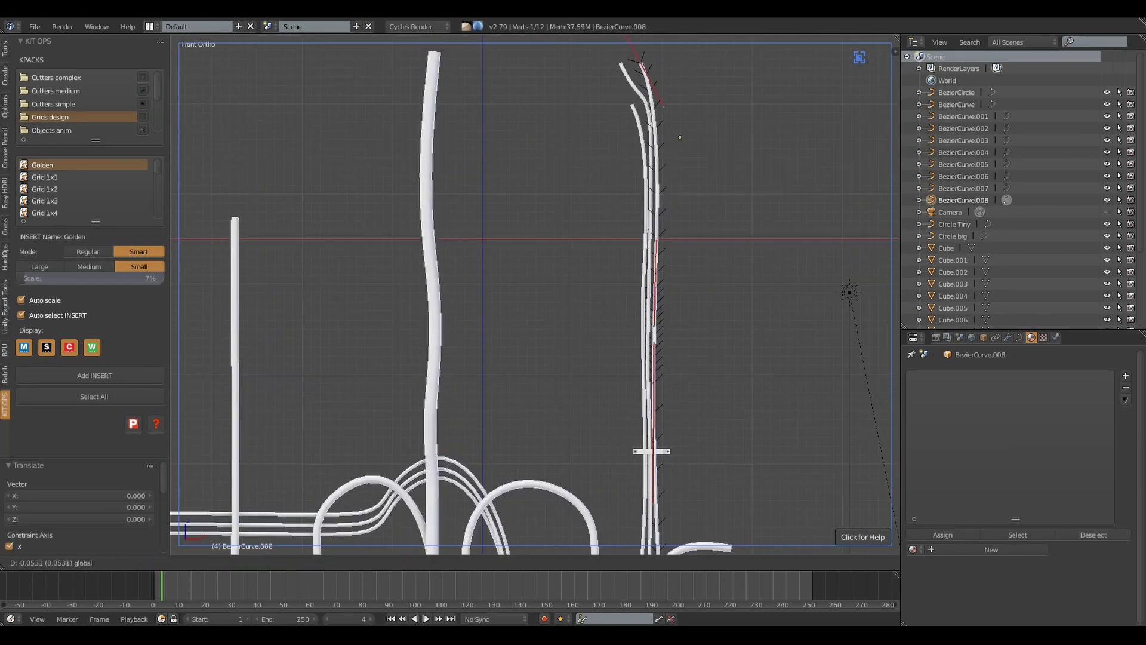
{"action": "scroll", "coordinate": [536, 293], "scroll_direction": "up", "scroll_amount": 2}
{"action": "scroll", "coordinate": [538, 293], "scroll_direction": "down", "scroll_amount": 3}
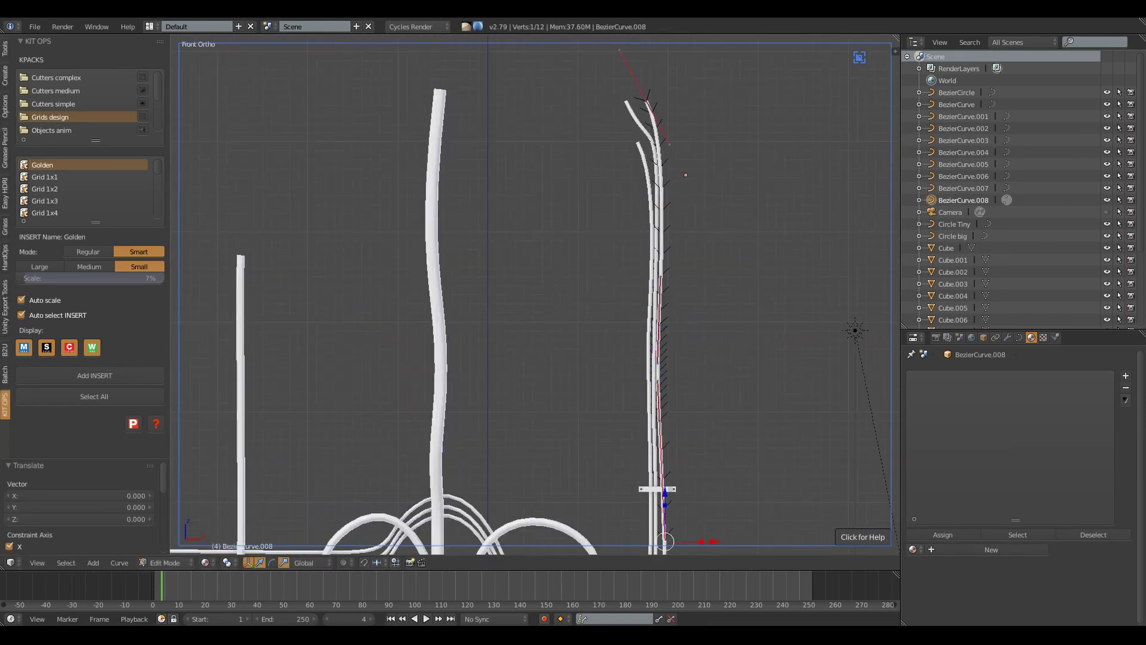
{"action": "key", "text": "Tab"}
Step: Slide the bracket Cube.008 along X to sit on the cables, checked from the front
{"action": "right_click", "coordinate": [621, 496]}
{"action": "middle_click_drag", "start_coordinate": [621, 497], "coordinate": [621, 497]}
{"action": "key", "text": "KP_1"}
{"action": "scroll", "coordinate": [636, 273], "scroll_direction": "up", "scroll_amount": 3}
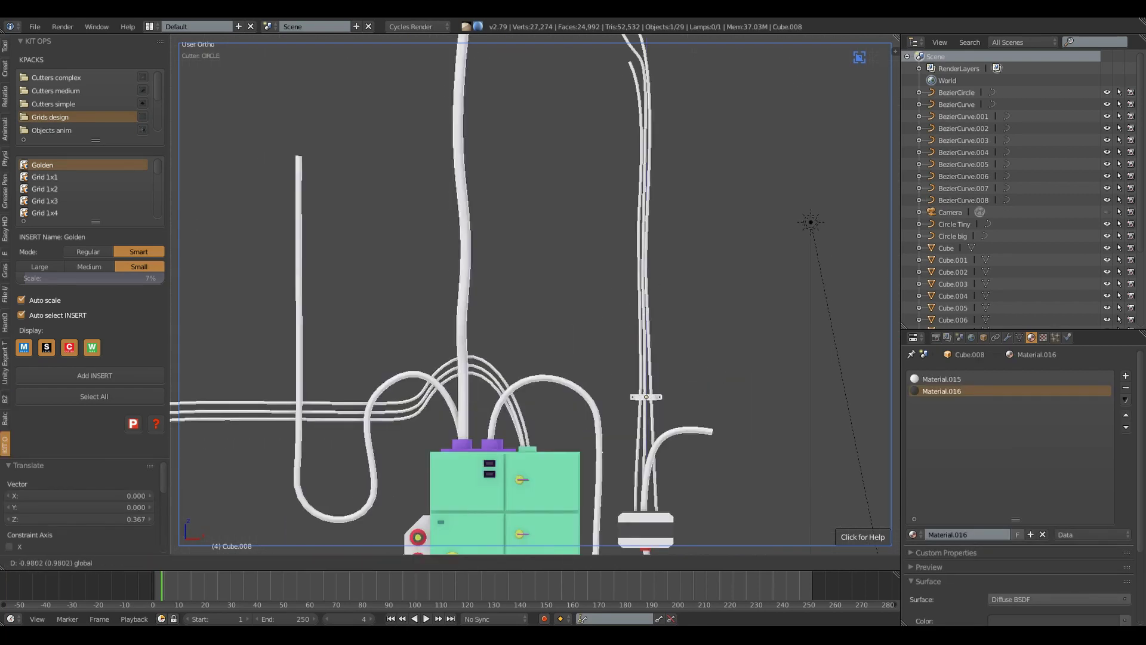
{"action": "scroll", "coordinate": [636, 274], "scroll_direction": "down", "scroll_amount": 2}
{"action": "scroll", "coordinate": [635, 274], "scroll_direction": "up", "scroll_amount": 3}
{"action": "key", "text": "g"}
{"action": "key", "text": "x"}
{"action": "left_click", "coordinate": [636, 273]}
{"action": "middle_click_drag", "start_coordinate": [635, 274], "coordinate": [597, 298]}
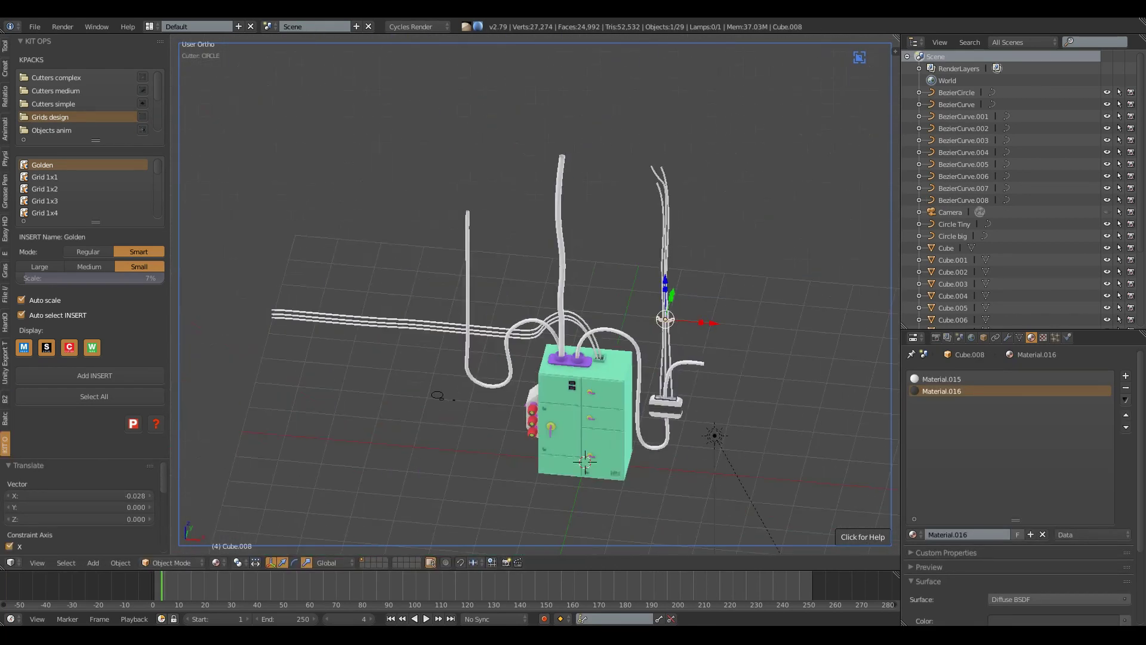
{"action": "scroll", "coordinate": [597, 298], "scroll_direction": "down", "scroll_amount": 3}
{"action": "key", "text": "KP_1"}
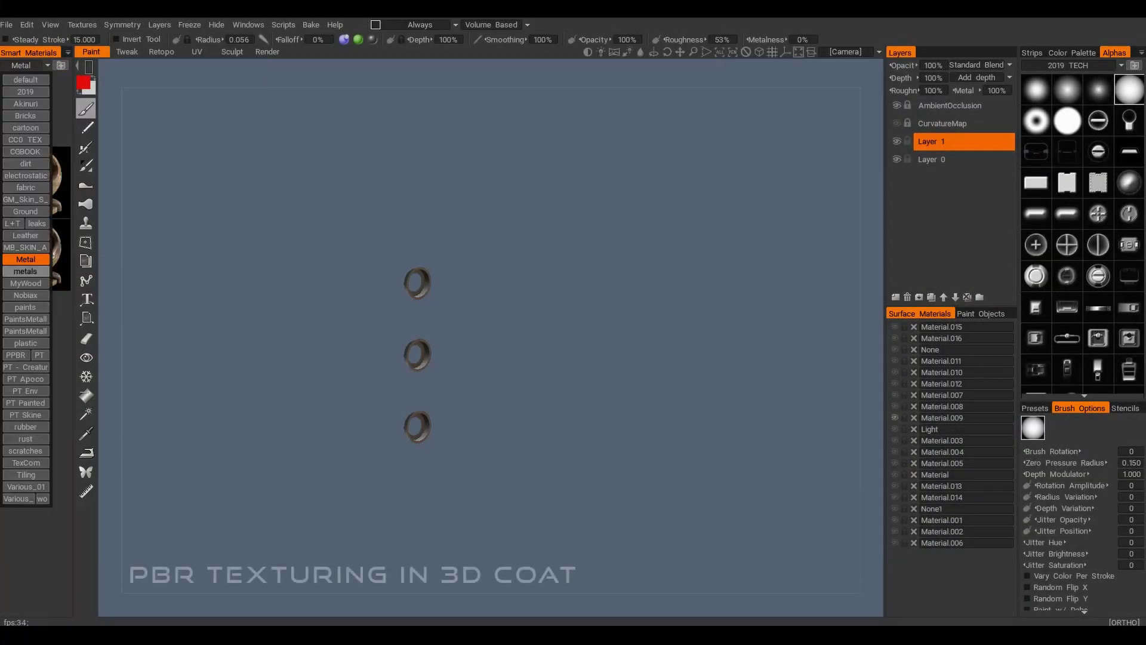
Step: Give the cabinet a chipped beige painted-metal smart material and toggle its preview
{"action": "scroll", "coordinate": [36, 359], "scroll_direction": "down", "scroll_amount": 3}
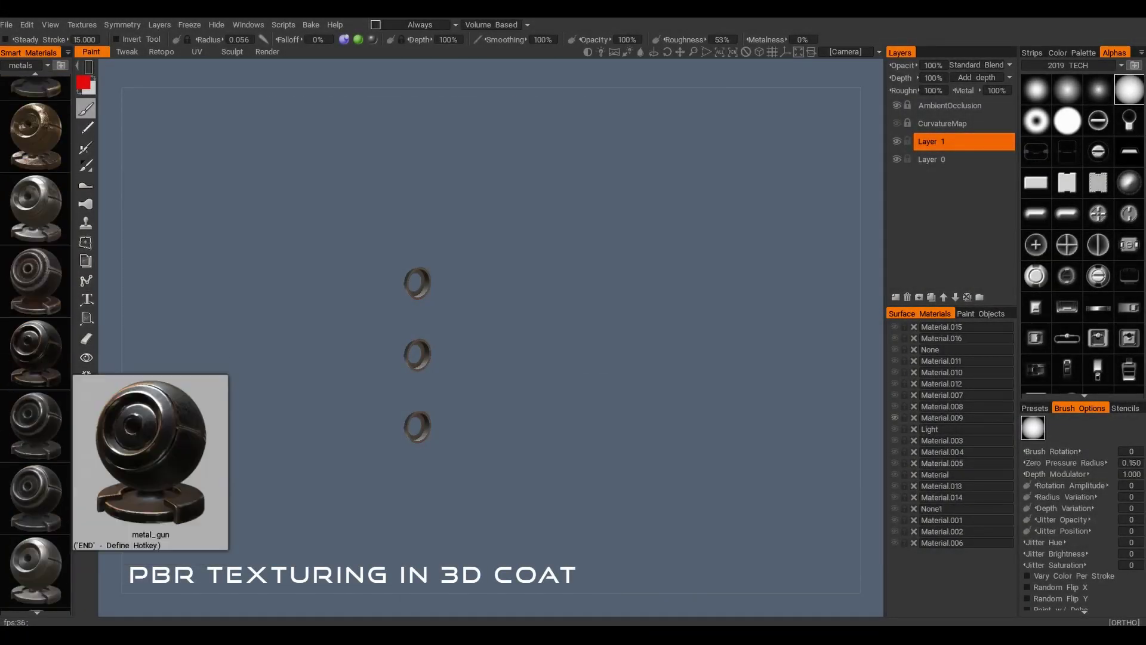
{"action": "left_click", "coordinate": [35, 209]}
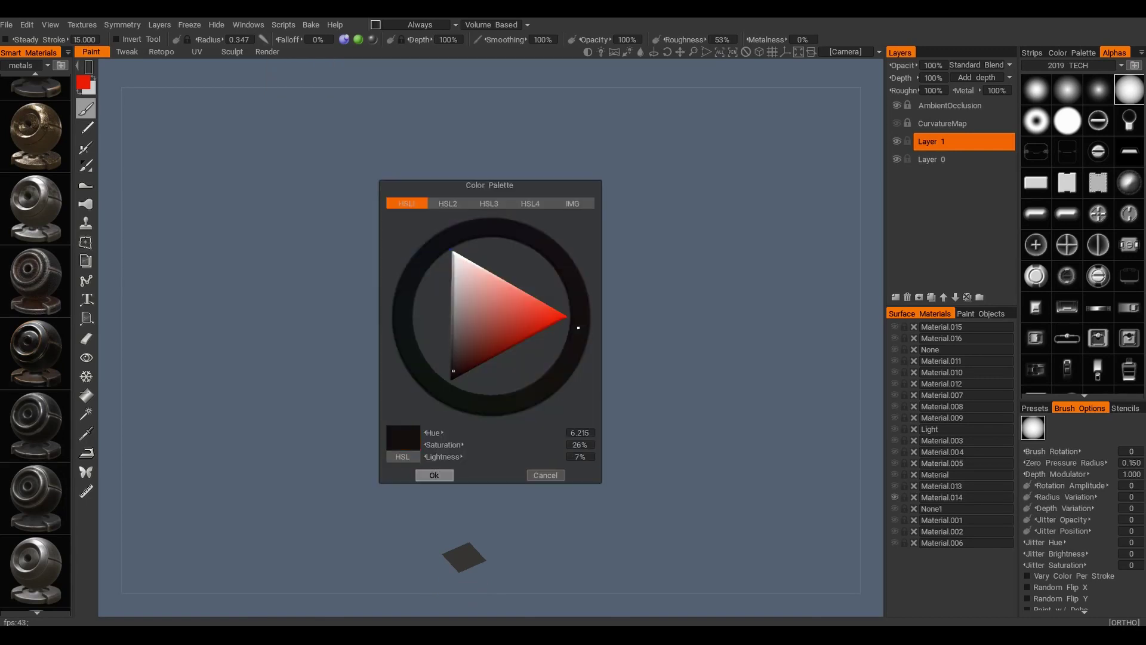
{"action": "left_click", "coordinate": [372, 39]}
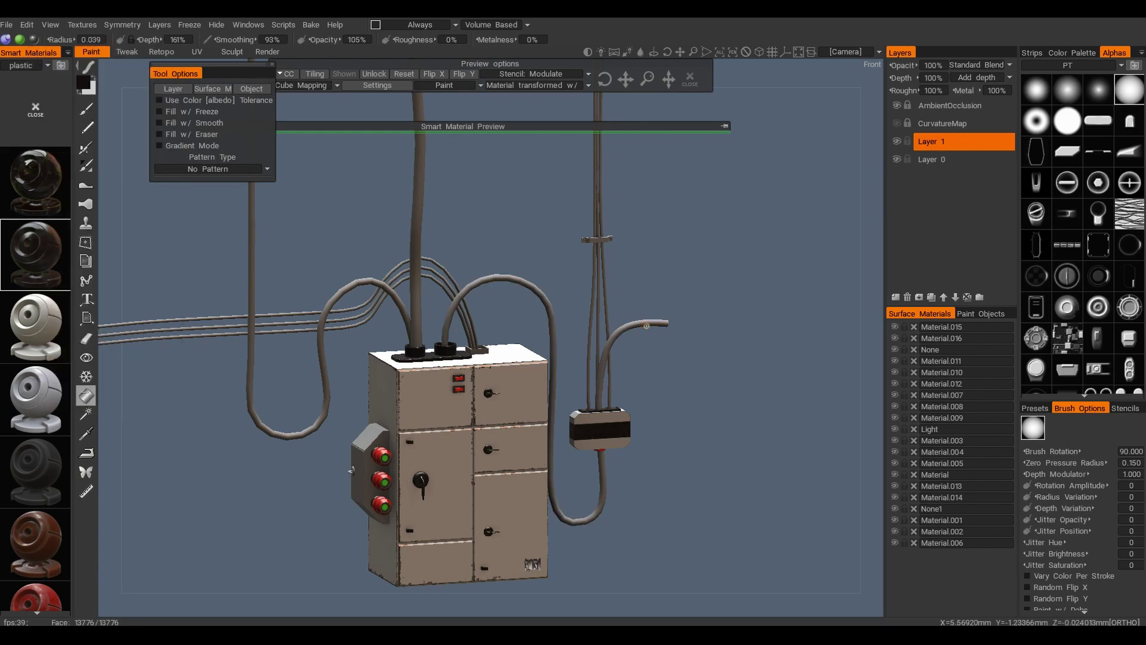
Step: Coat the thick cables with the black rubber smart material
{"action": "left_click", "coordinate": [647, 326]}
{"action": "middle_click_drag", "start_coordinate": [647, 326], "coordinate": [724, 377]}
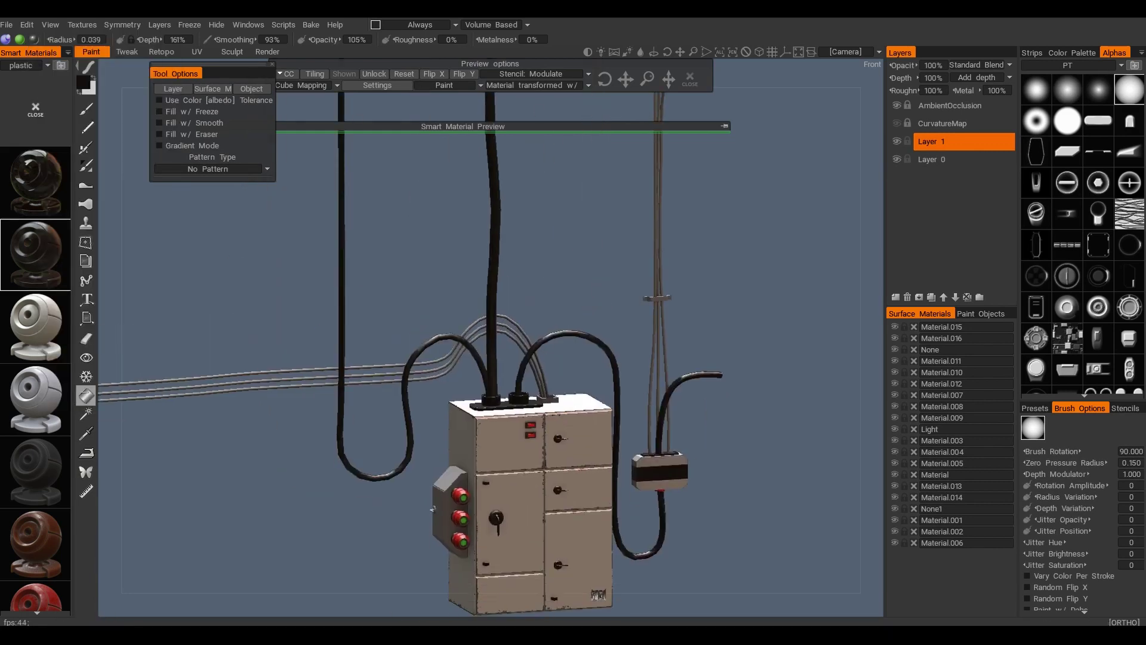
{"action": "scroll", "coordinate": [334, 391], "scroll_direction": "down", "scroll_amount": 2}
{"action": "scroll", "coordinate": [334, 391], "scroll_direction": "up", "scroll_amount": 4}
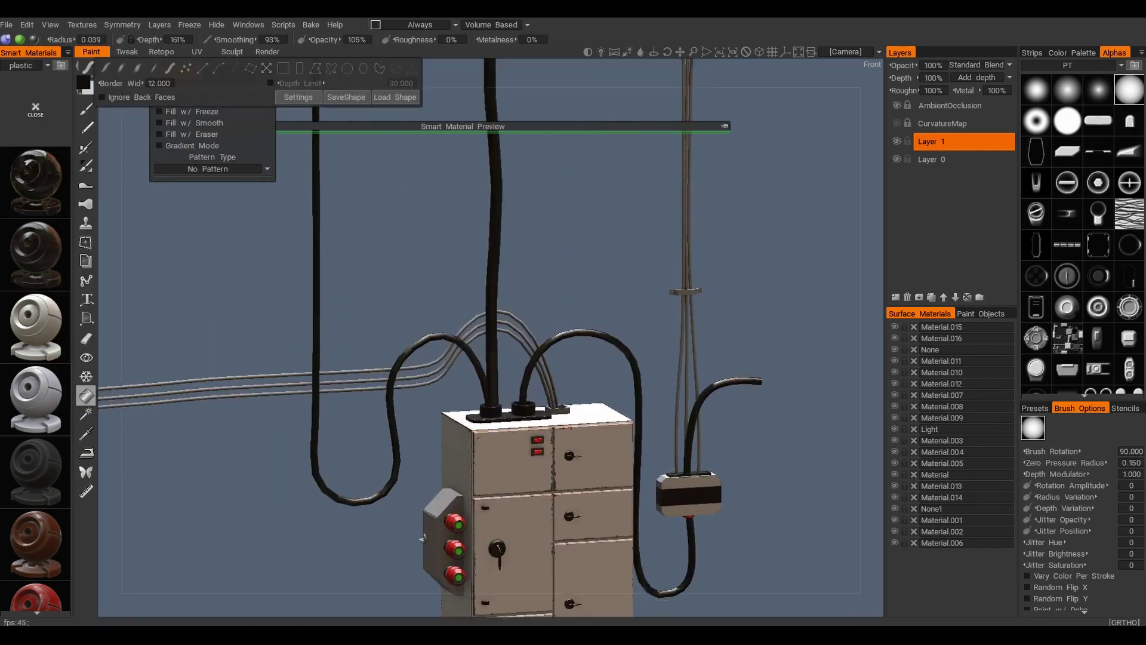
Step: Paint the thin wires with the red plastic smart material at 100% depth
{"action": "left_click", "coordinate": [36, 327]}
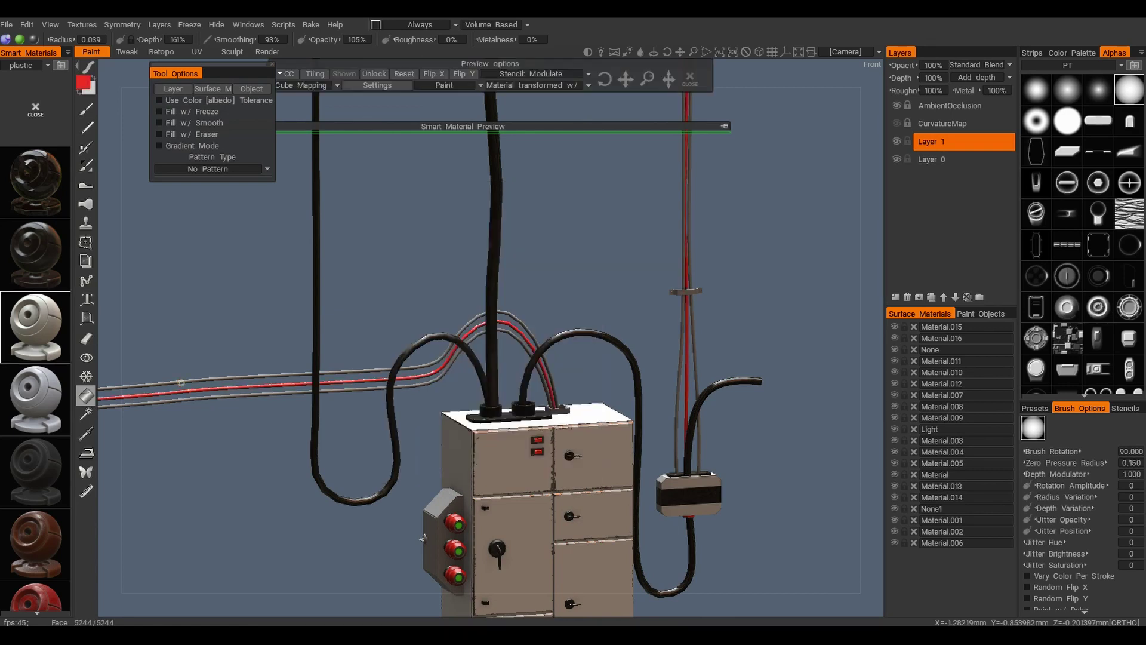
{"action": "left_click_drag", "start_coordinate": [688, 330], "coordinate": [788, 335]}
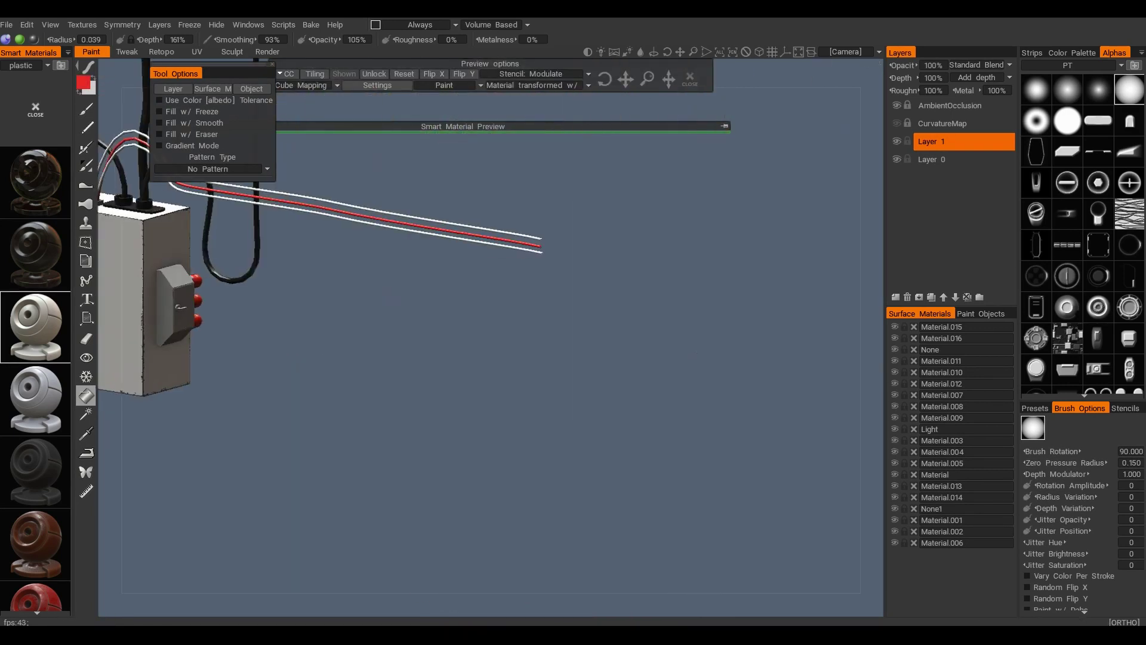
{"action": "scroll", "coordinate": [479, 294], "scroll_direction": "up", "scroll_amount": 3}
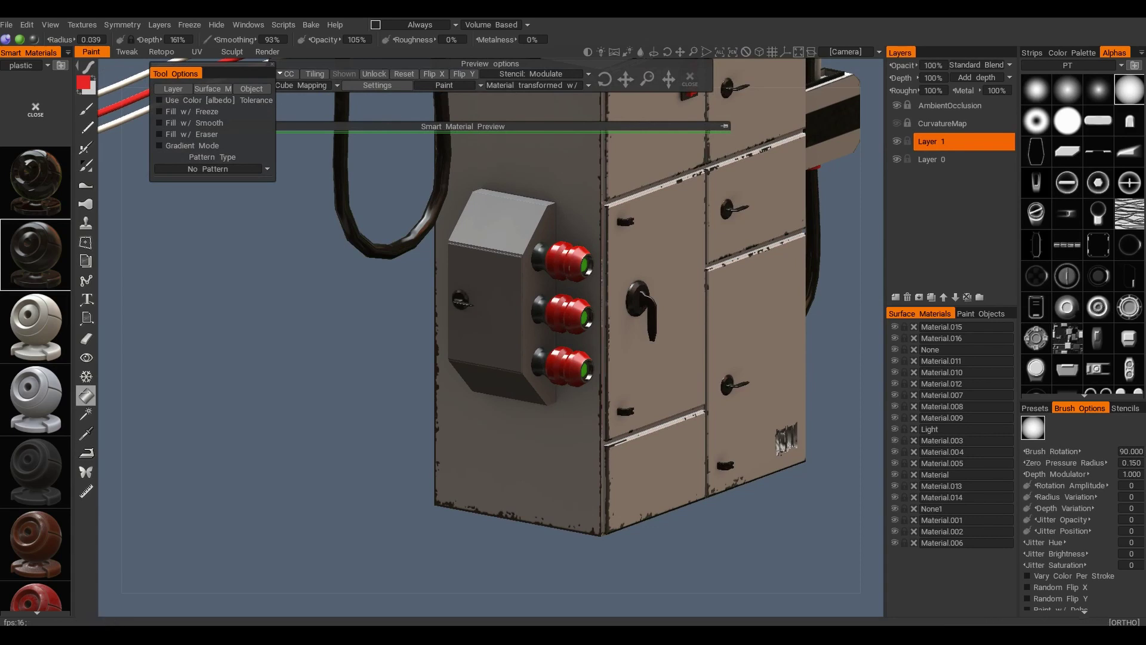
{"action": "scroll", "coordinate": [24, 65], "scroll_direction": "down", "scroll_amount": 3}
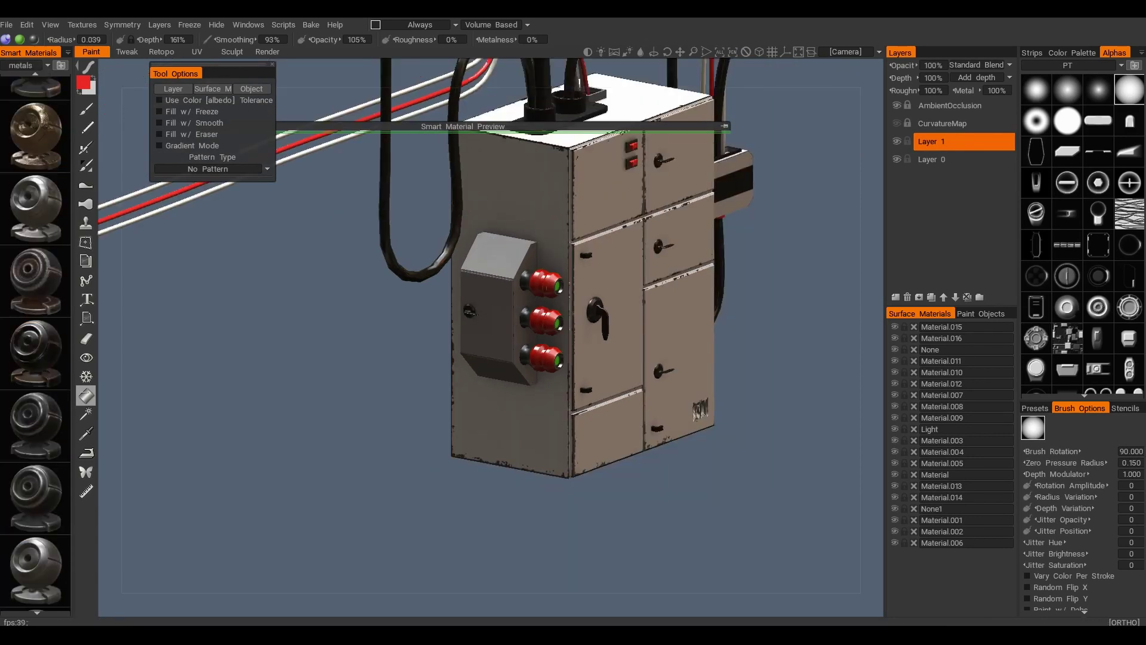
{"action": "left_click", "coordinate": [36, 567]}
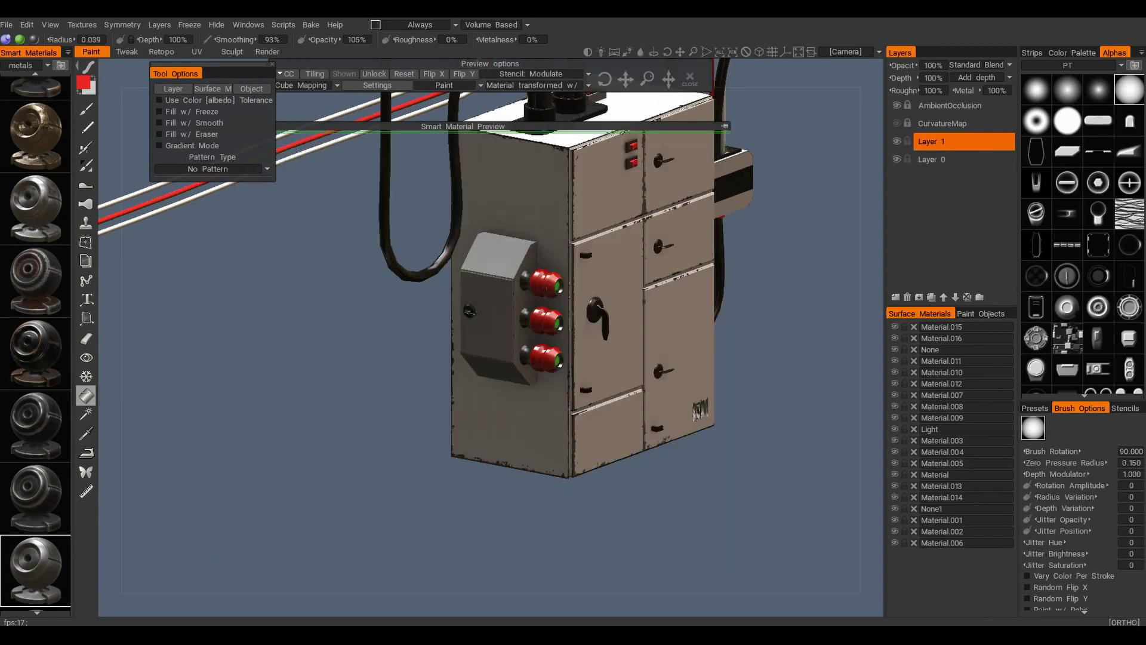
{"action": "scroll", "coordinate": [24, 346], "scroll_direction": "down", "scroll_amount": 3}
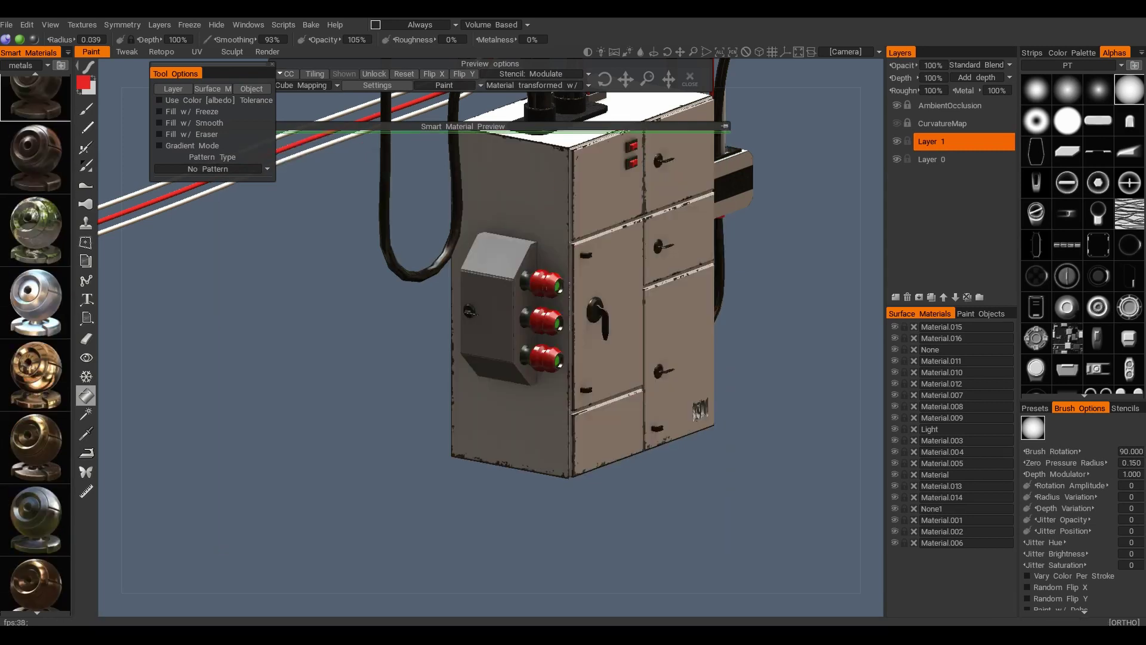
Step: Switch the smart material category to PaintsMetall
{"action": "left_click", "coordinate": [27, 65]}
{"action": "left_click", "coordinate": [25, 319]}
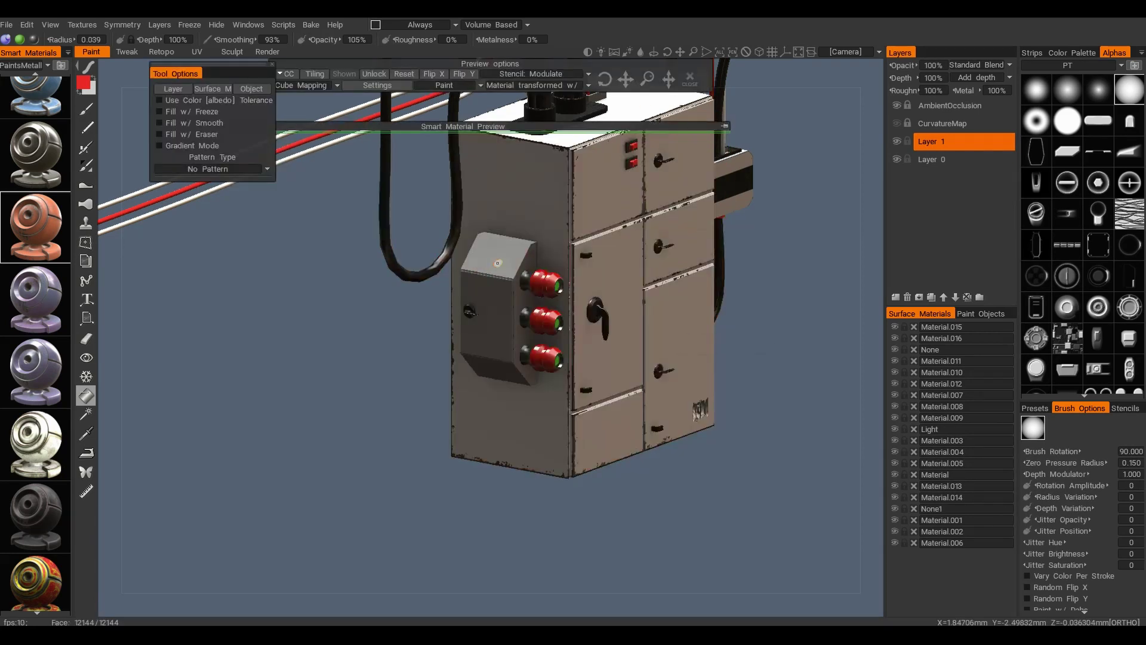
{"action": "left_click_drag", "start_coordinate": [497, 262], "coordinate": [446, 373], "text": "alt"}
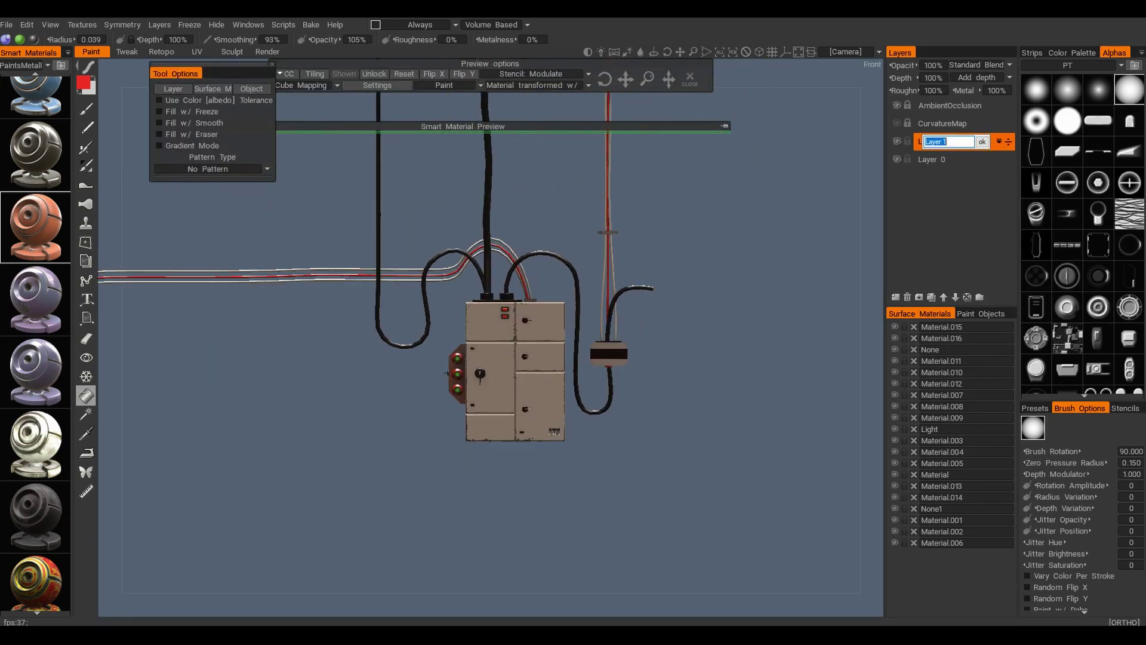
{"action": "type", "text": "Color 01"}
Step: Add a new layer above the paint layer named Bump
{"action": "left_click", "coordinate": [895, 297]}
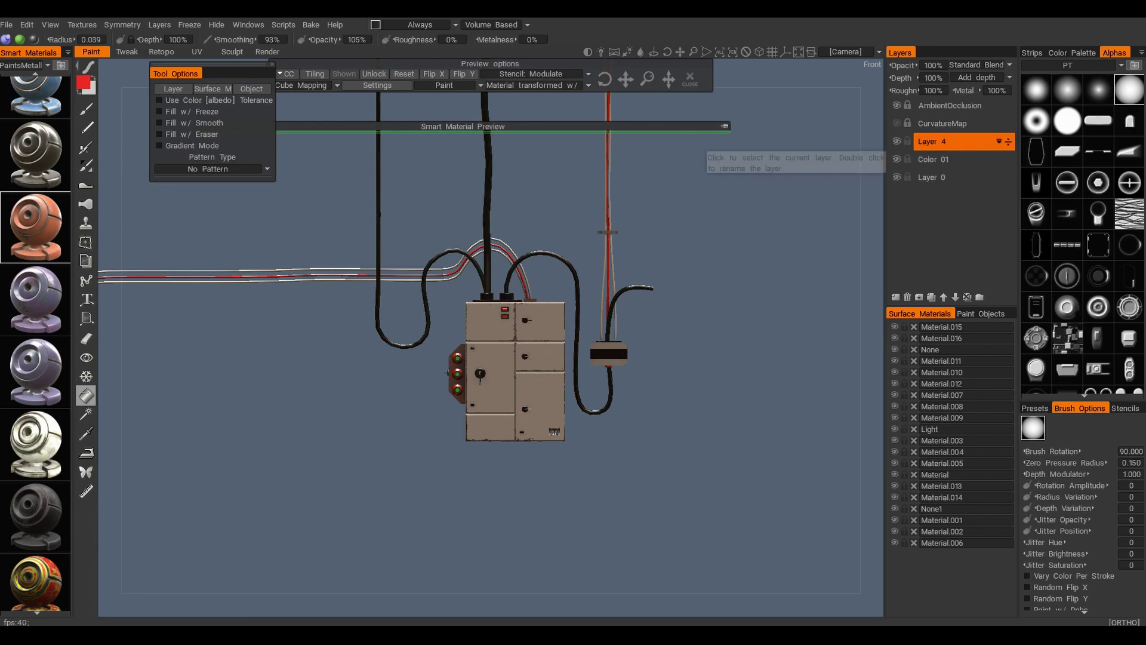
{"action": "scroll", "coordinate": [533, 426], "scroll_direction": "up", "scroll_amount": 4}
{"action": "double_click", "coordinate": [929, 141]}
{"action": "type", "text": "Bump"}
{"action": "key", "text": "Return"}
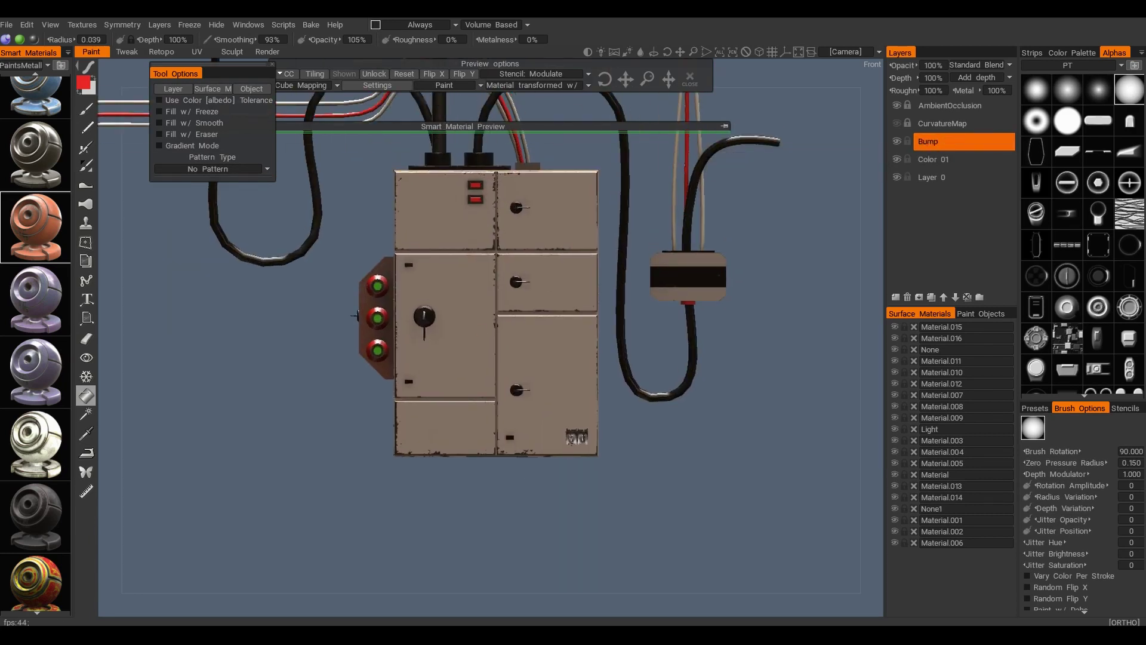
Step: Pick a striped alpha and black colour, test a fill, then undo it
{"action": "left_click", "coordinate": [1100, 322]}
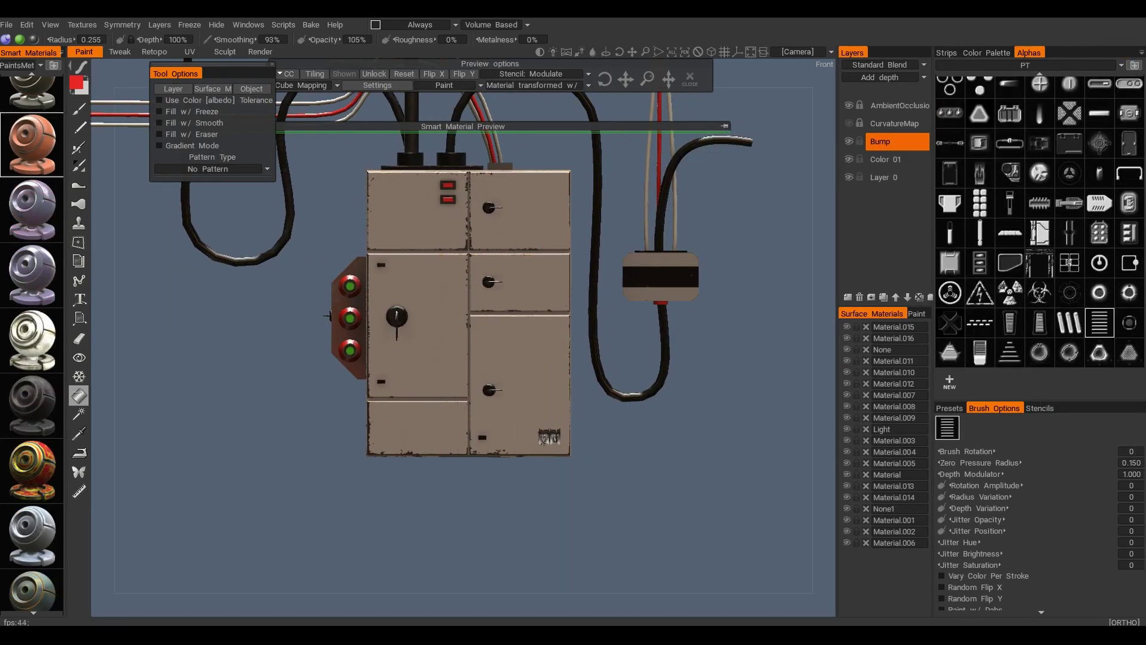
{"action": "left_click", "coordinate": [76, 84]}
{"action": "left_click", "coordinate": [402, 492]}
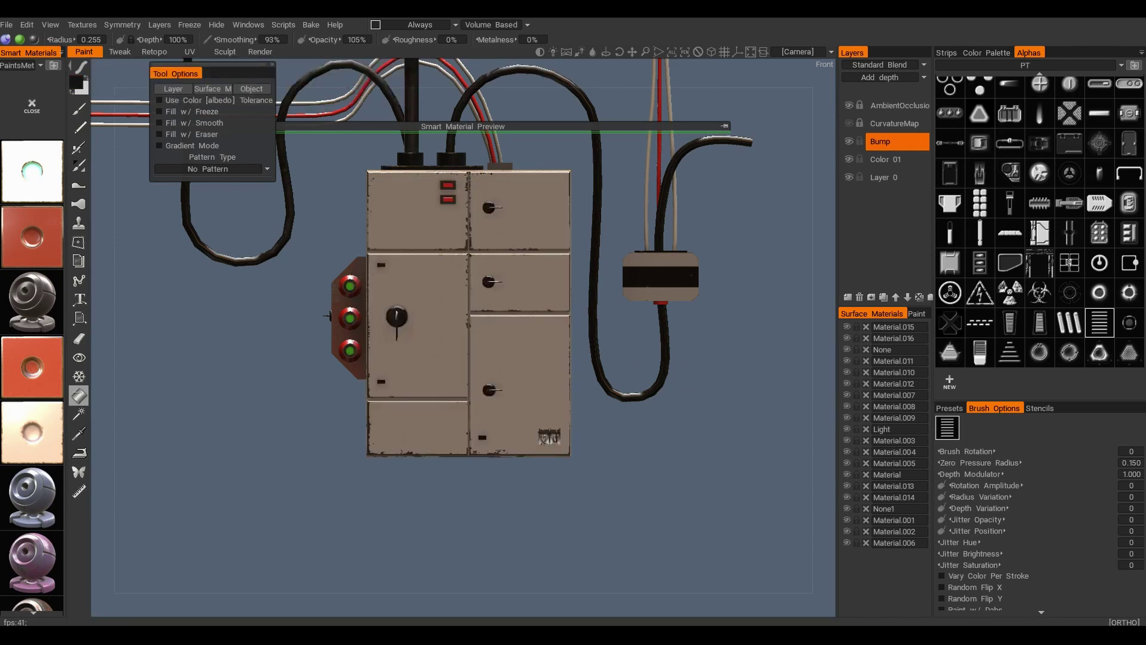
{"action": "left_click", "coordinate": [548, 402]}
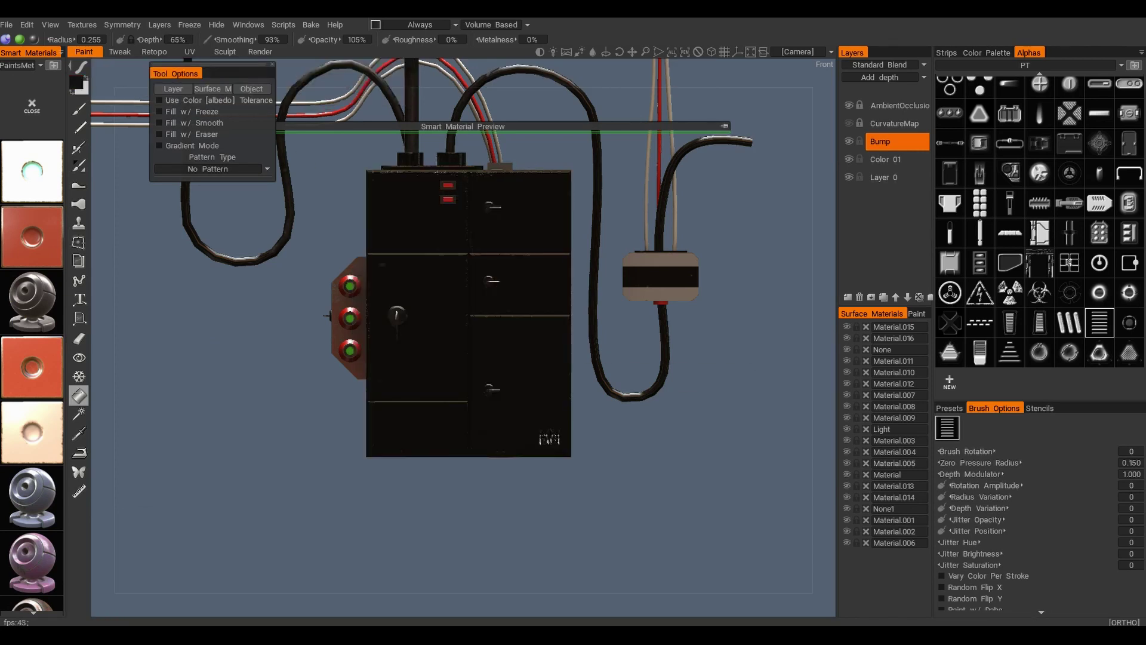
{"action": "key", "text": "ctrl+z"}
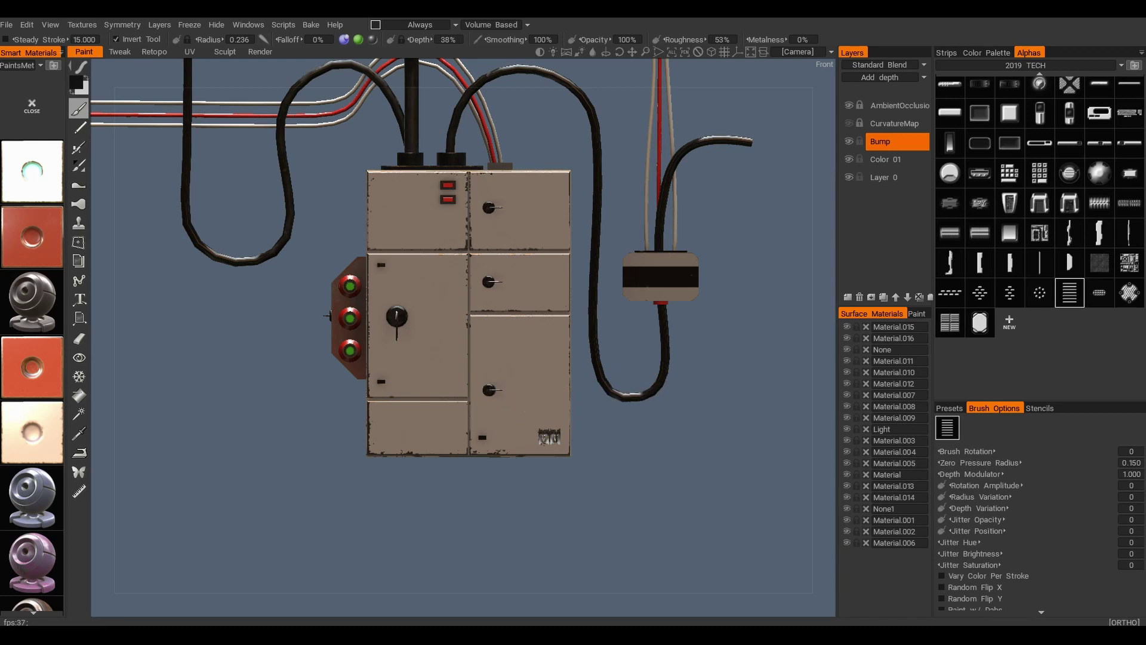
Step: Stamp a slot on the upper left door and a vent grille on the lower right door
{"action": "scroll", "coordinate": [328, 314], "scroll_direction": "up", "scroll_amount": 5}
{"action": "mouse_move", "coordinate": [328, 315]}
{"action": "left_mouse_down", "text": "alt"}
{"action": "mouse_move", "coordinate": [315, 330]}
{"action": "mouse_move", "coordinate": [335, 334]}
{"action": "left_mouse_up", "text": "alt"}
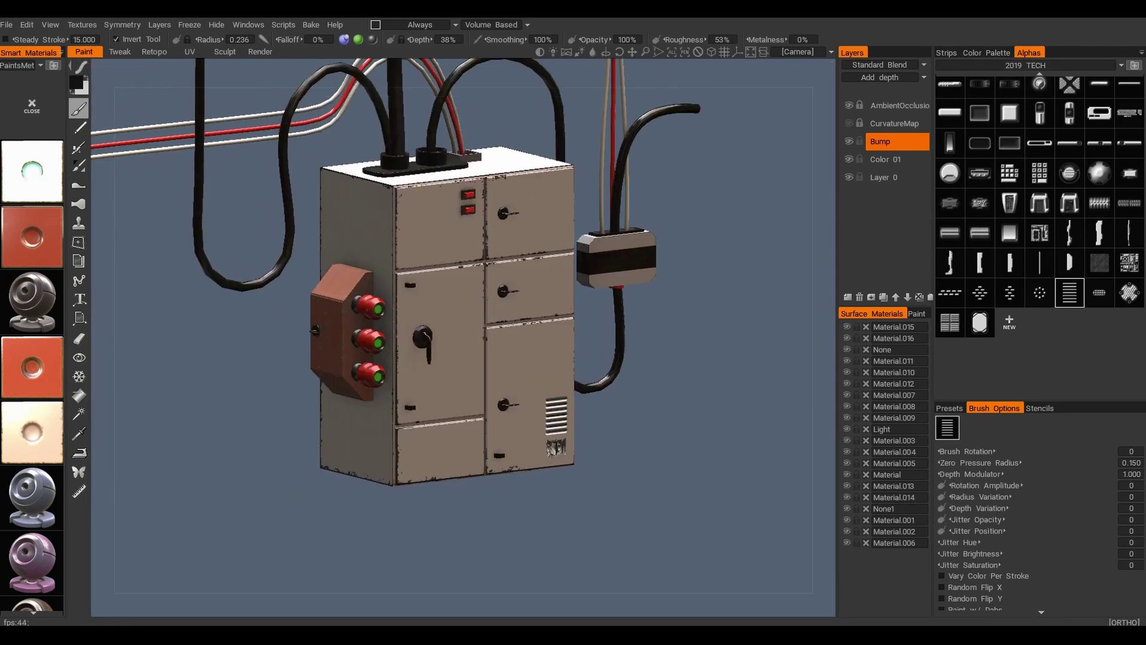
{"action": "scroll", "coordinate": [1039, 239], "scroll_direction": "up", "scroll_amount": 2}
{"action": "left_click", "coordinate": [458, 291]}
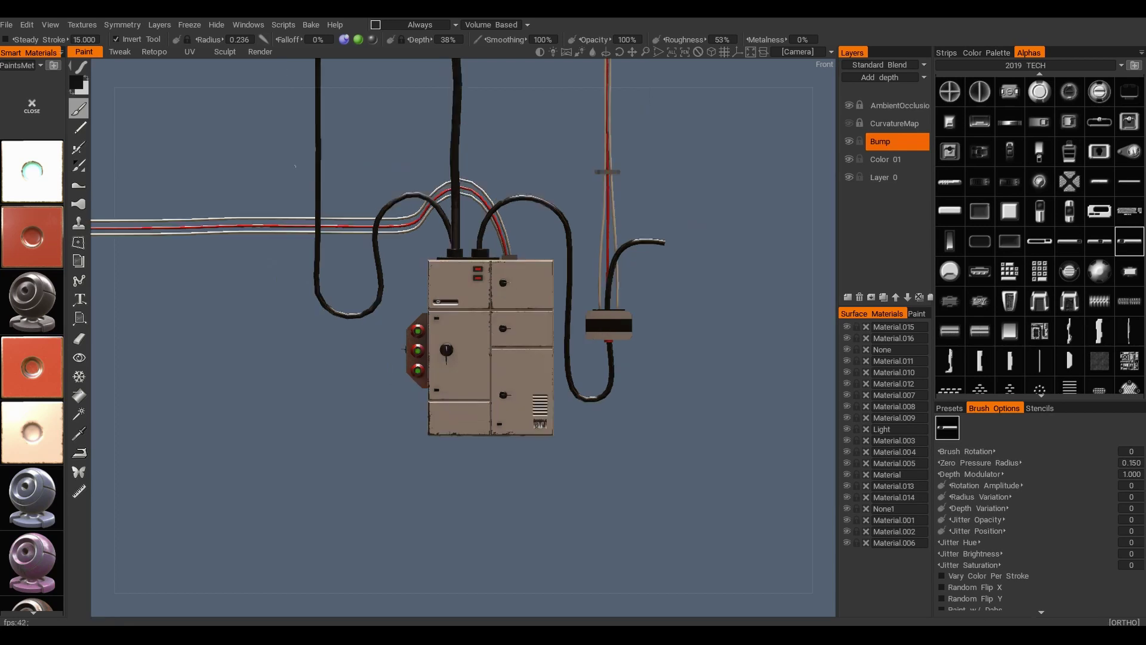
{"action": "left_click_drag", "start_coordinate": [458, 290], "coordinate": [478, 292], "text": "alt"}
{"action": "scroll", "coordinate": [1039, 238], "scroll_direction": "up", "scroll_amount": 3}
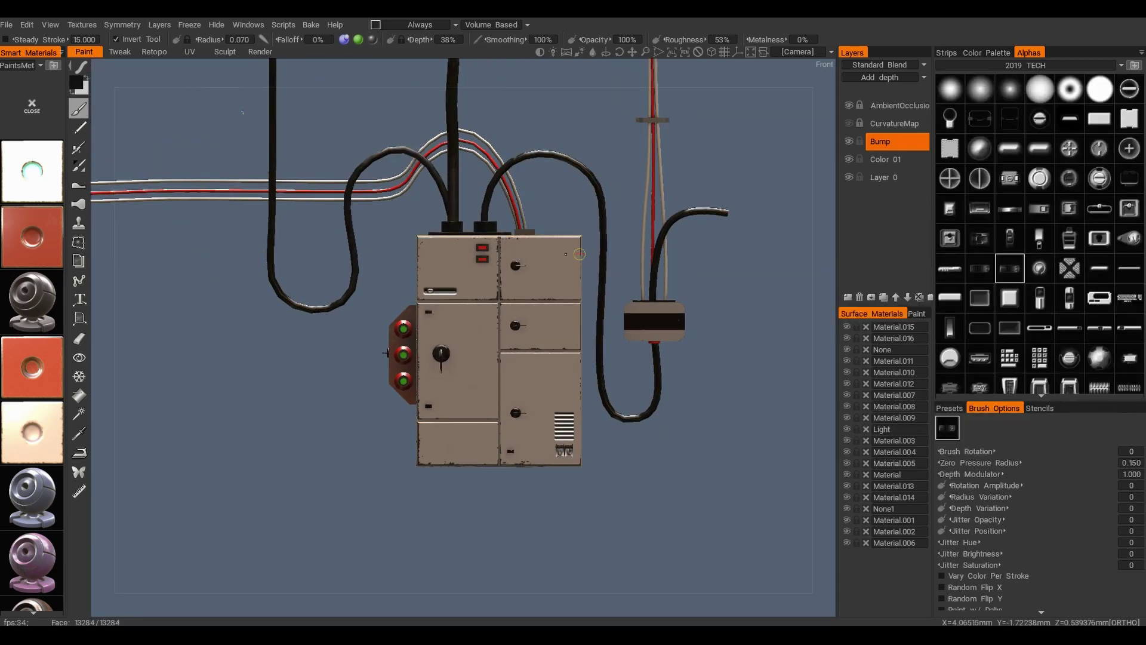
{"action": "scroll", "coordinate": [580, 254], "scroll_direction": "up", "scroll_amount": 3}
{"action": "scroll", "coordinate": [558, 375], "scroll_direction": "down", "scroll_amount": 2}
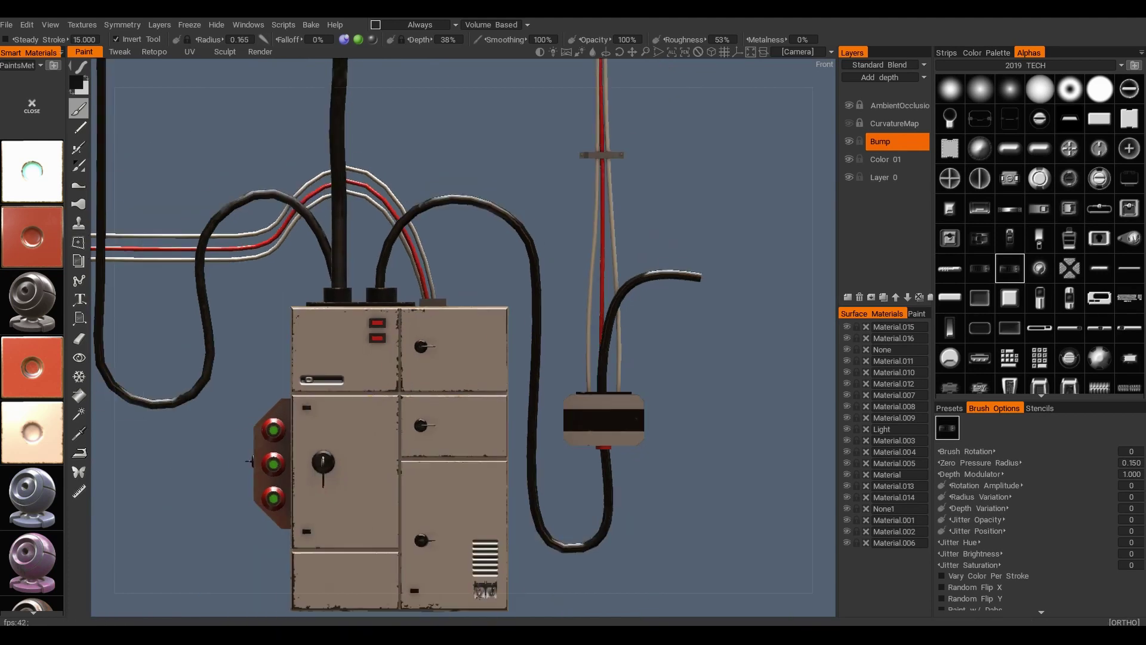
{"action": "scroll", "coordinate": [585, 332], "scroll_direction": "down", "scroll_amount": 2}
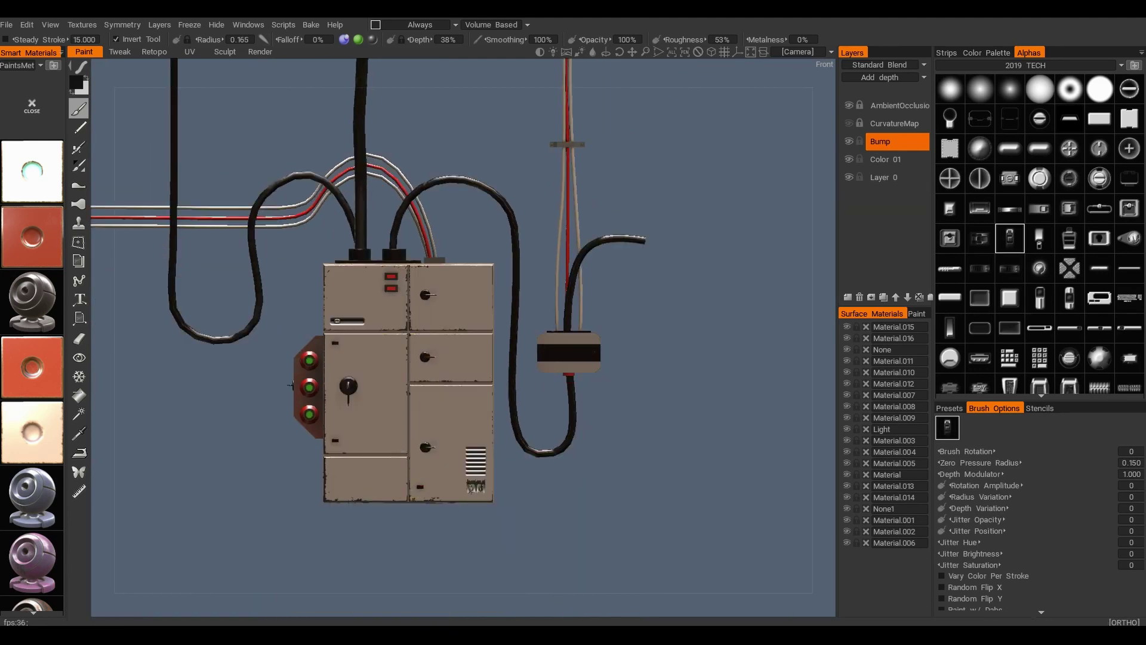
Step: Pick a different detail alpha and stamp a latch onto the left door
{"action": "left_click", "coordinate": [1070, 208]}
{"action": "left_click", "coordinate": [41, 65]}
{"action": "left_click", "coordinate": [21, 283]}
{"action": "scroll", "coordinate": [358, 418], "scroll_direction": "up", "scroll_amount": 3}
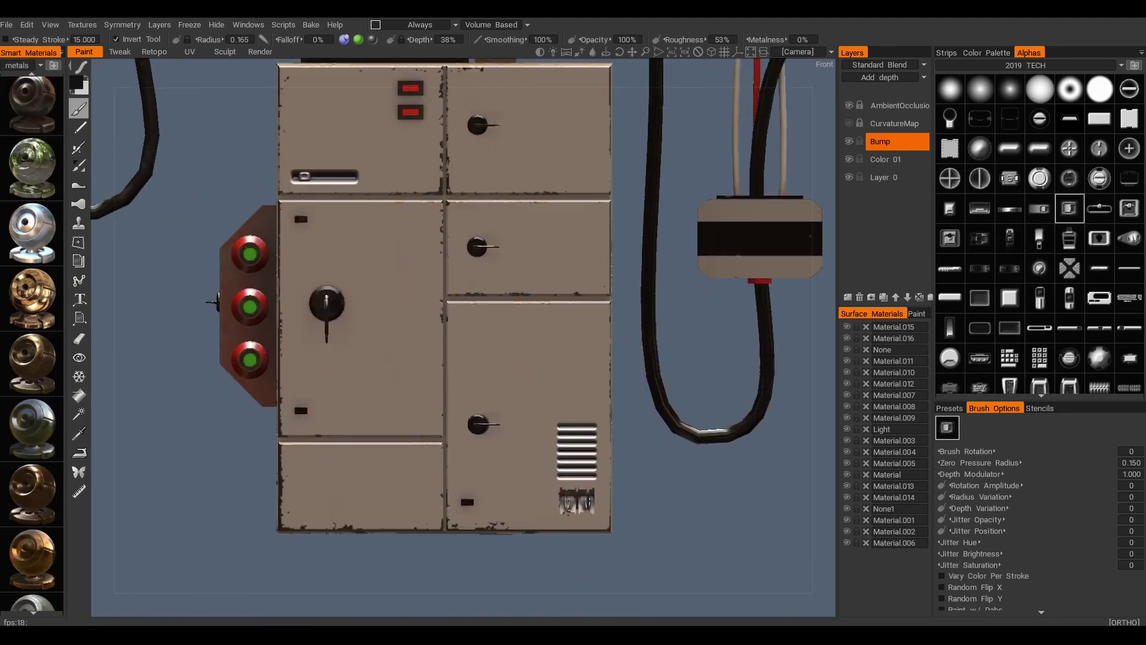
{"action": "left_click_drag", "start_coordinate": [322, 268], "coordinate": [308, 263]}
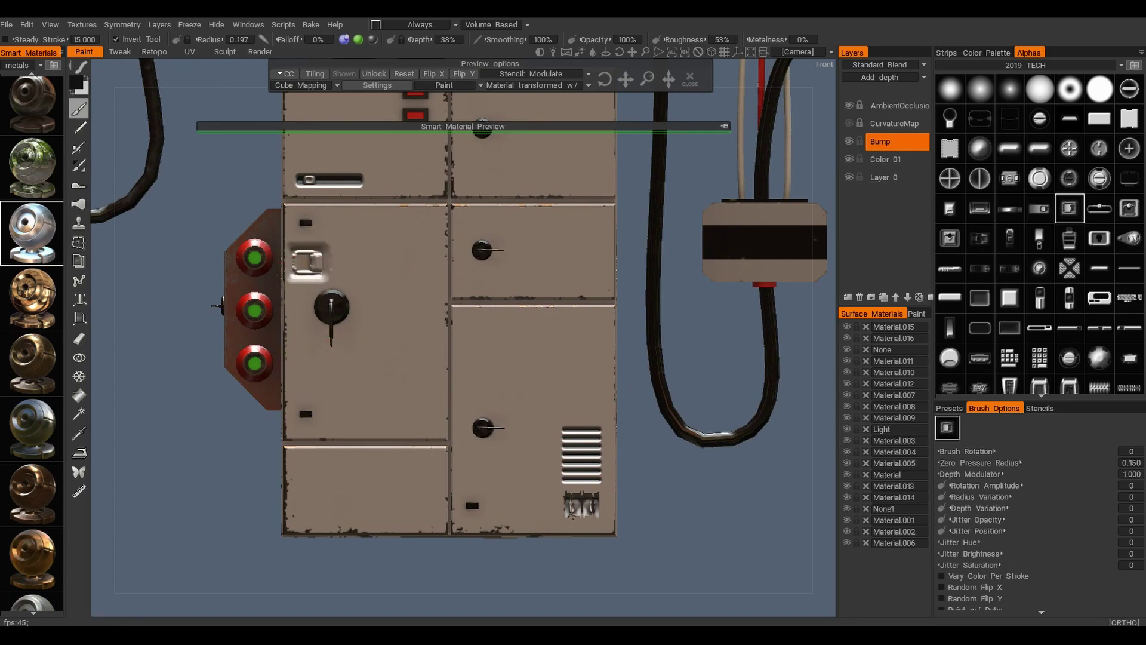
{"action": "right_click_drag", "start_coordinate": [291, 322], "coordinate": [298, 323], "text": "shift"}
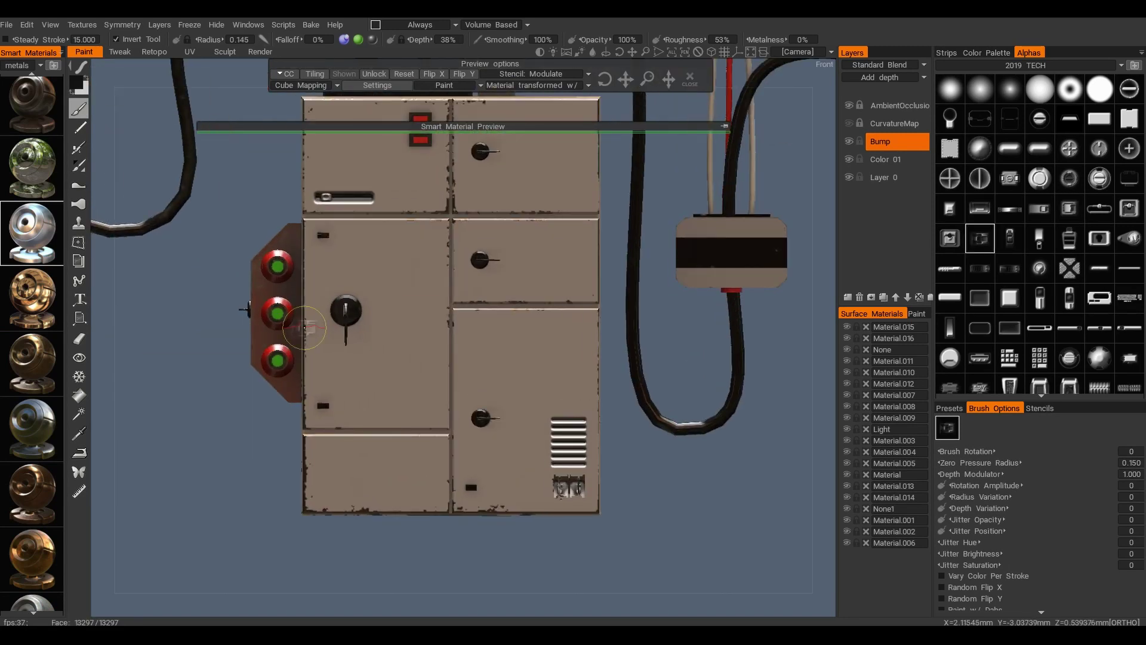
{"action": "scroll", "coordinate": [428, 356], "scroll_direction": "down", "scroll_amount": 5}
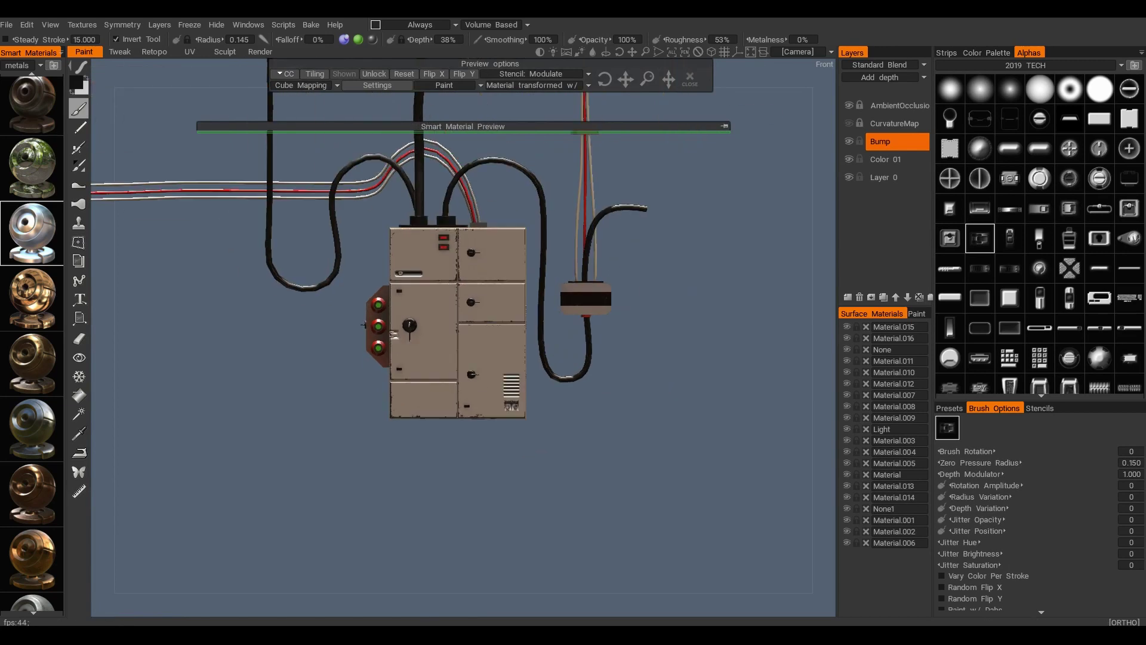
{"action": "scroll", "coordinate": [428, 356], "scroll_direction": "up", "scroll_amount": 5}
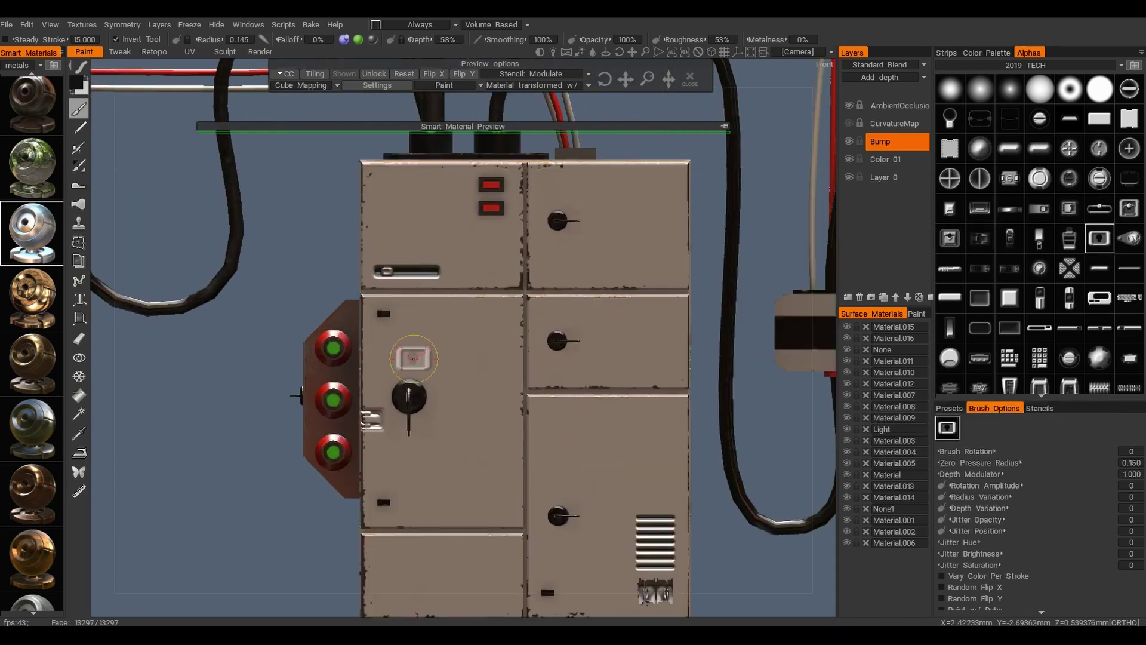
Step: Lower the bump stamp depth and review the whole cabinet
{"action": "right_click_drag", "start_coordinate": [400, 352], "coordinate": [403, 366]}
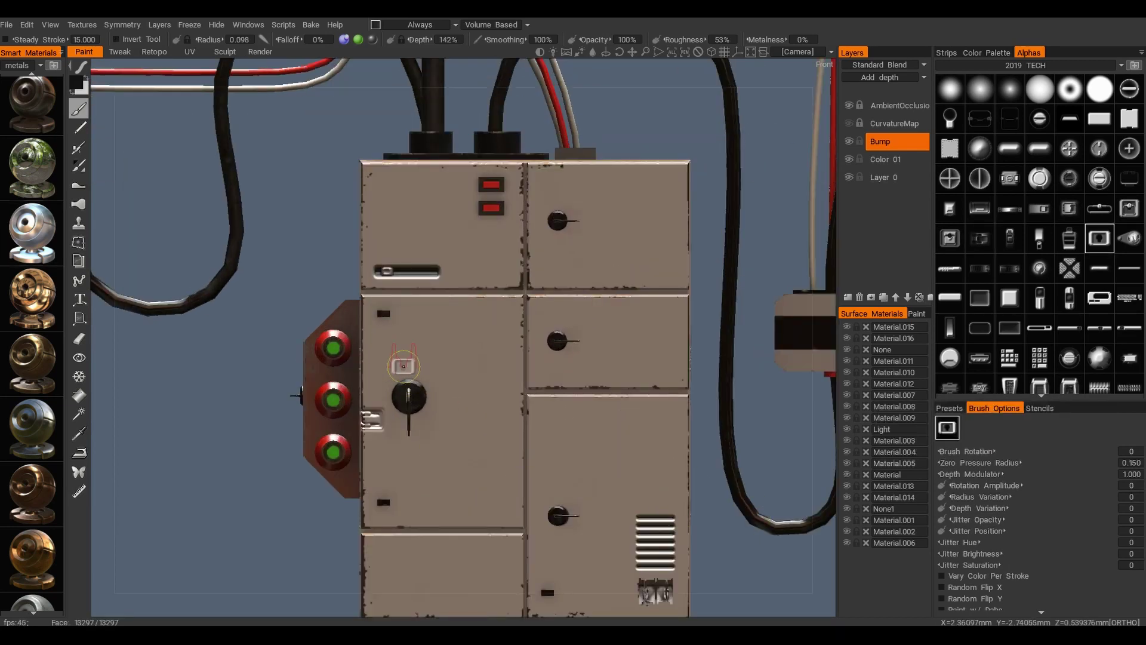
{"action": "scroll", "coordinate": [409, 362], "scroll_direction": "down", "scroll_amount": 3}
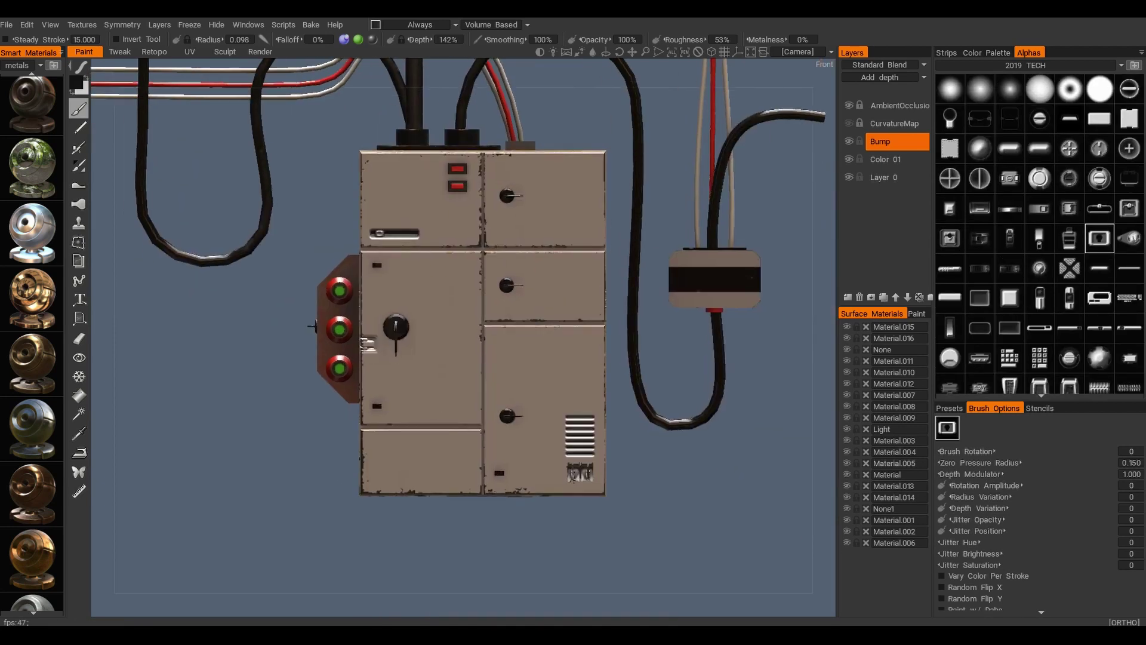
{"action": "middle_click_drag", "start_coordinate": [409, 362], "coordinate": [405, 319]}
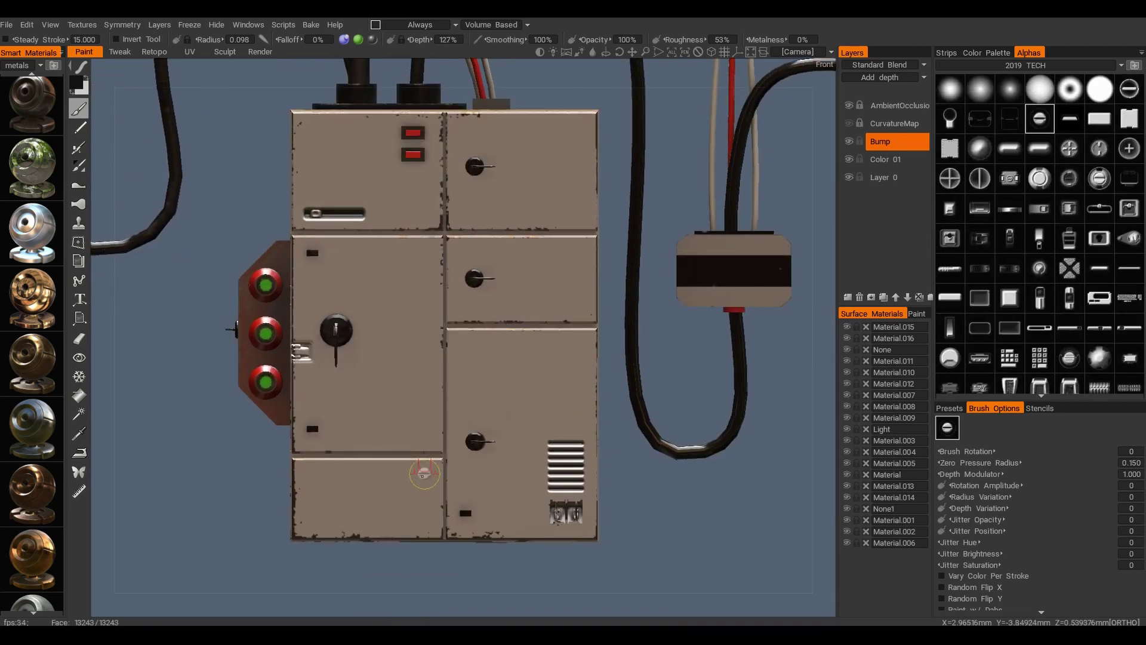
{"action": "scroll", "coordinate": [424, 475], "scroll_direction": "up", "scroll_amount": 3}
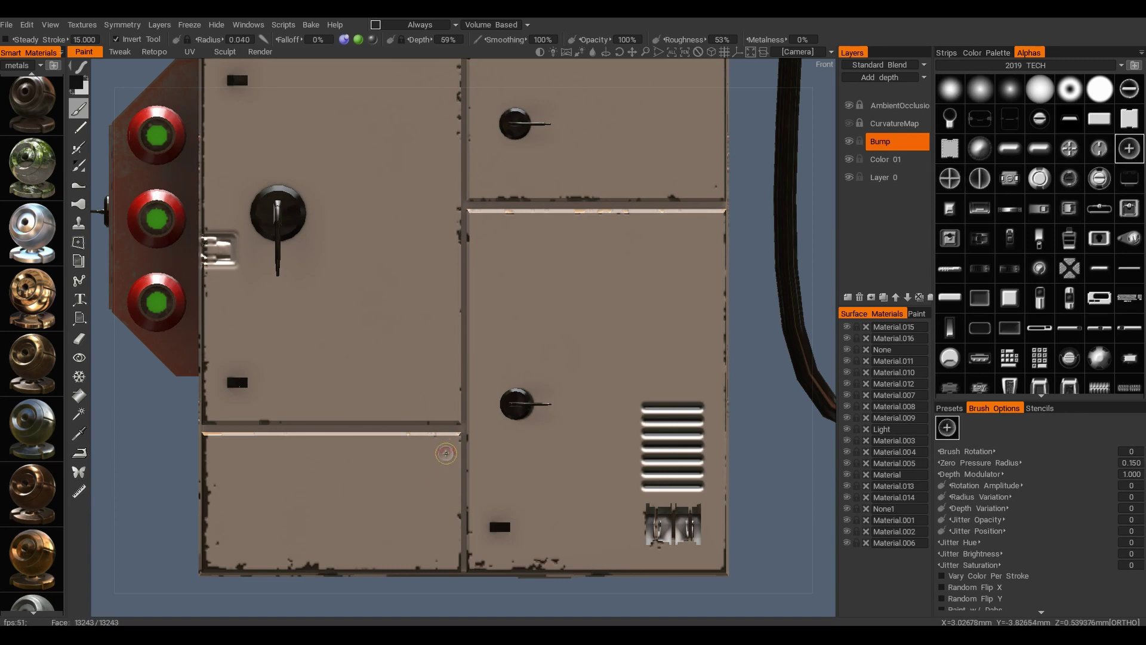
{"action": "right_click_drag", "start_coordinate": [446, 453], "coordinate": [446, 460]}
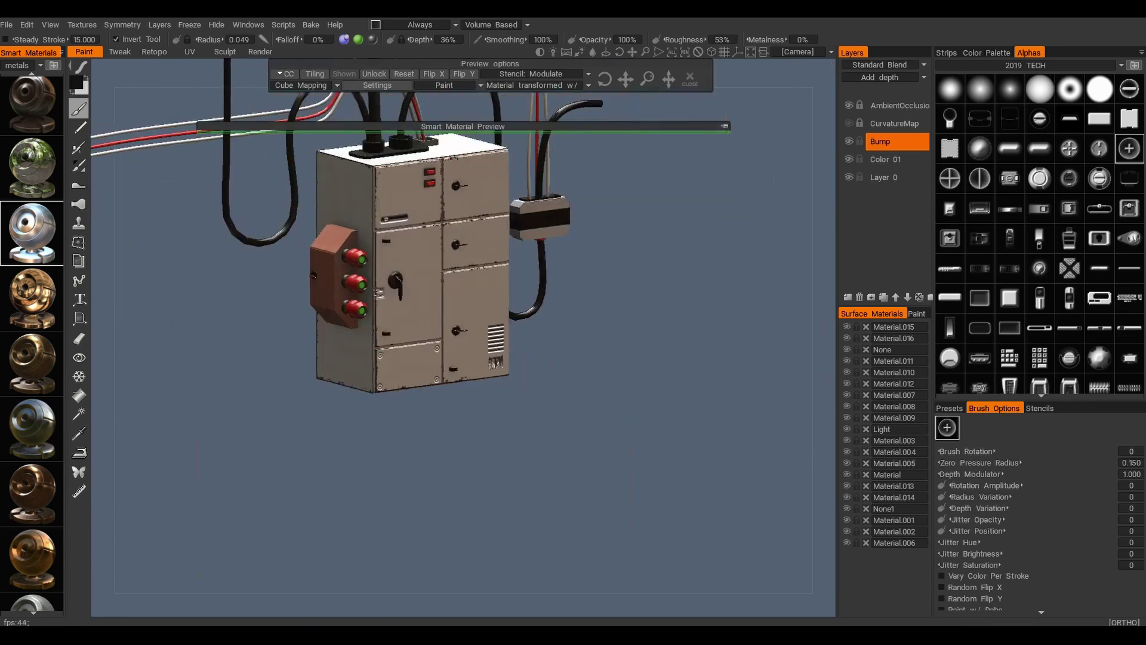
{"action": "left_click_drag", "start_coordinate": [219, 554], "coordinate": [473, 472], "text": "alt"}
Step: Raise the render Exposure to 79 and set the light Rotation Angle near 41
{"action": "scroll", "coordinate": [474, 472], "scroll_direction": "up", "scroll_amount": 5}
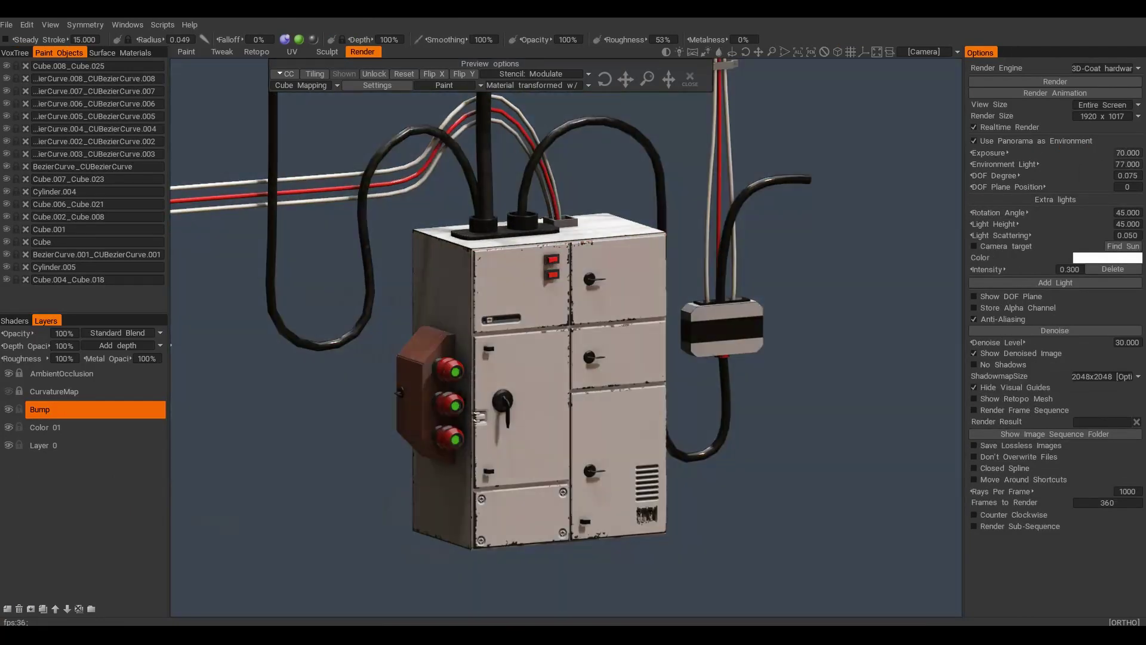
{"action": "left_click_drag", "start_coordinate": [991, 153], "coordinate": [1009, 153]}
{"action": "left_click_drag", "start_coordinate": [997, 212], "coordinate": [985, 212]}
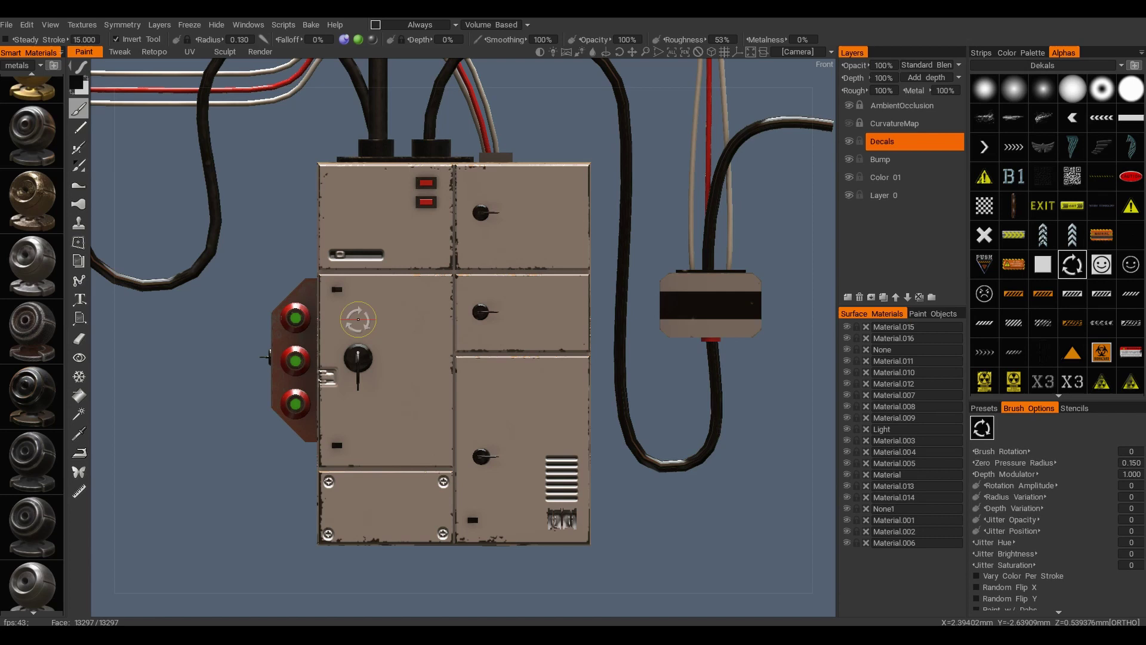
Step: Stamp an orange-and-black hazard-stripe band across the left doors
{"action": "scroll", "coordinate": [358, 319], "scroll_direction": "down", "scroll_amount": 3}
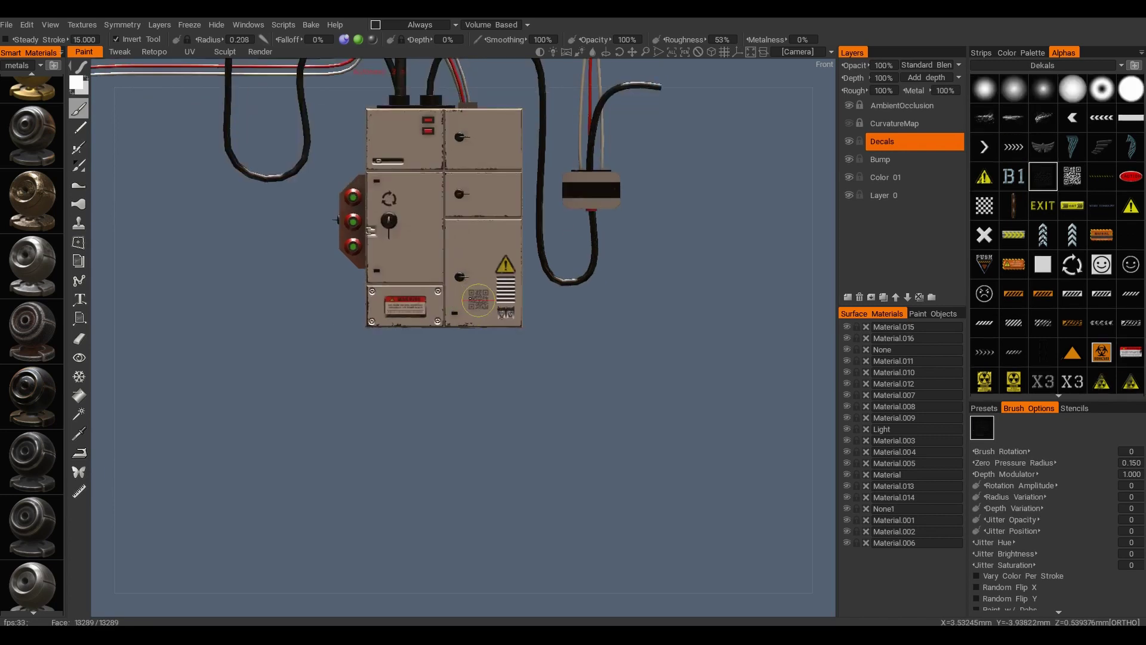
{"action": "right_click_drag", "start_coordinate": [478, 298], "coordinate": [482, 300]}
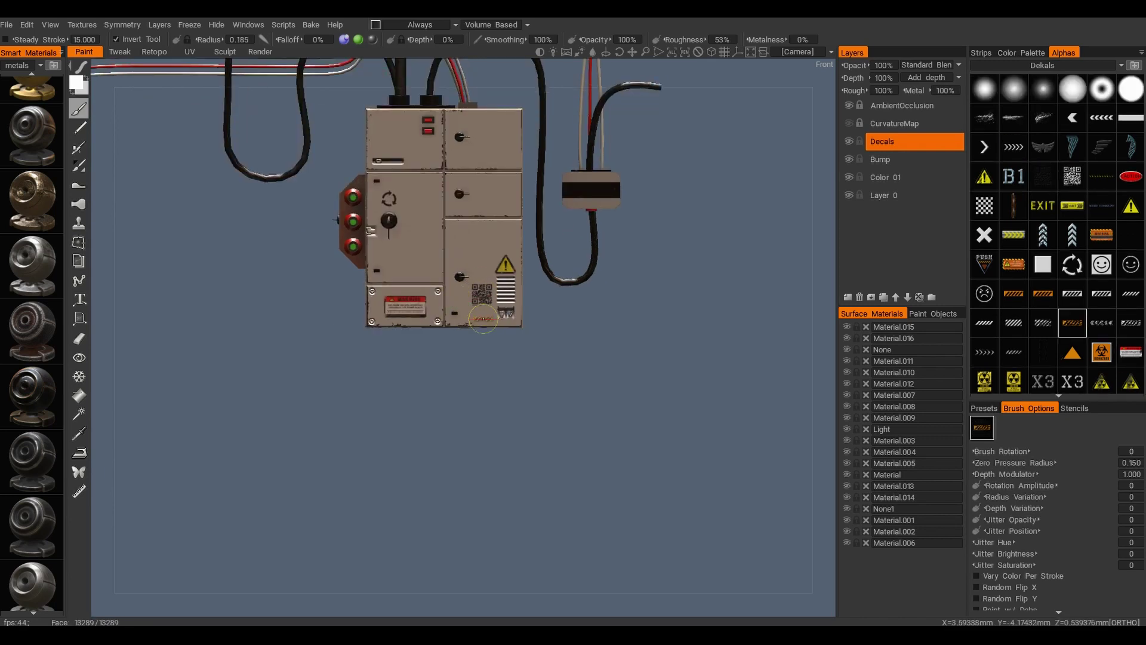
{"action": "left_click", "coordinate": [403, 253]}
{"action": "scroll", "coordinate": [403, 253], "scroll_direction": "up", "scroll_amount": 2}
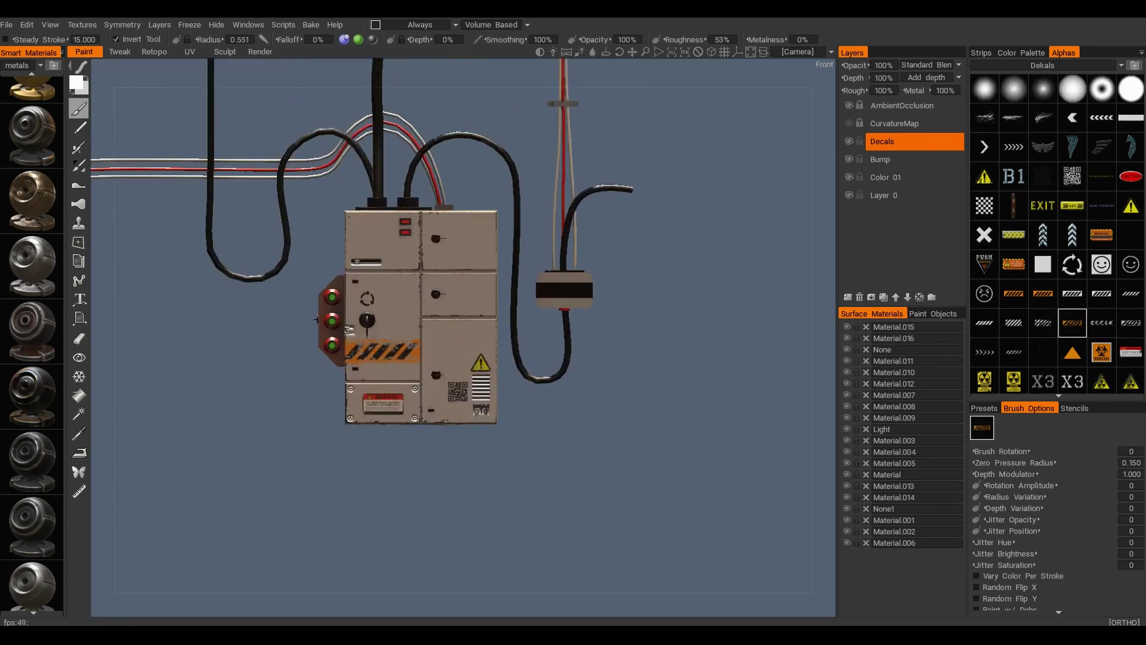
Step: From the PT alpha set, stamp a red electrical-warning triangle on the upper right door
{"action": "left_click", "coordinate": [1042, 65]}
{"action": "left_click", "coordinate": [1119, 115]}
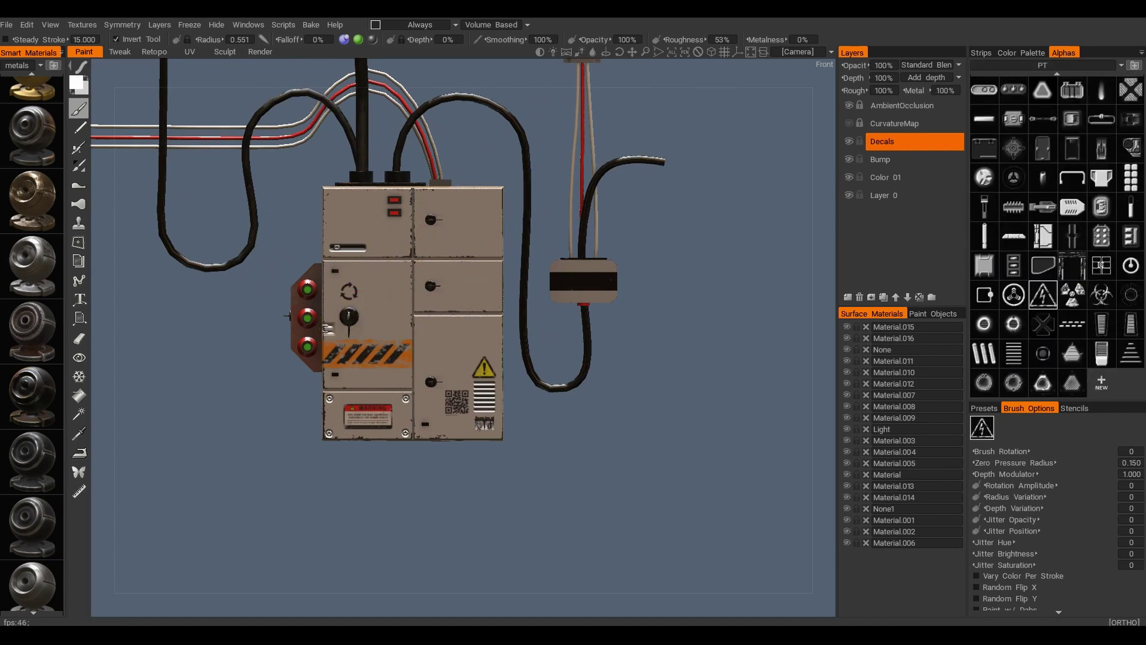
{"action": "left_click", "coordinate": [467, 224]}
{"action": "scroll", "coordinate": [467, 225], "scroll_direction": "up", "scroll_amount": 2}
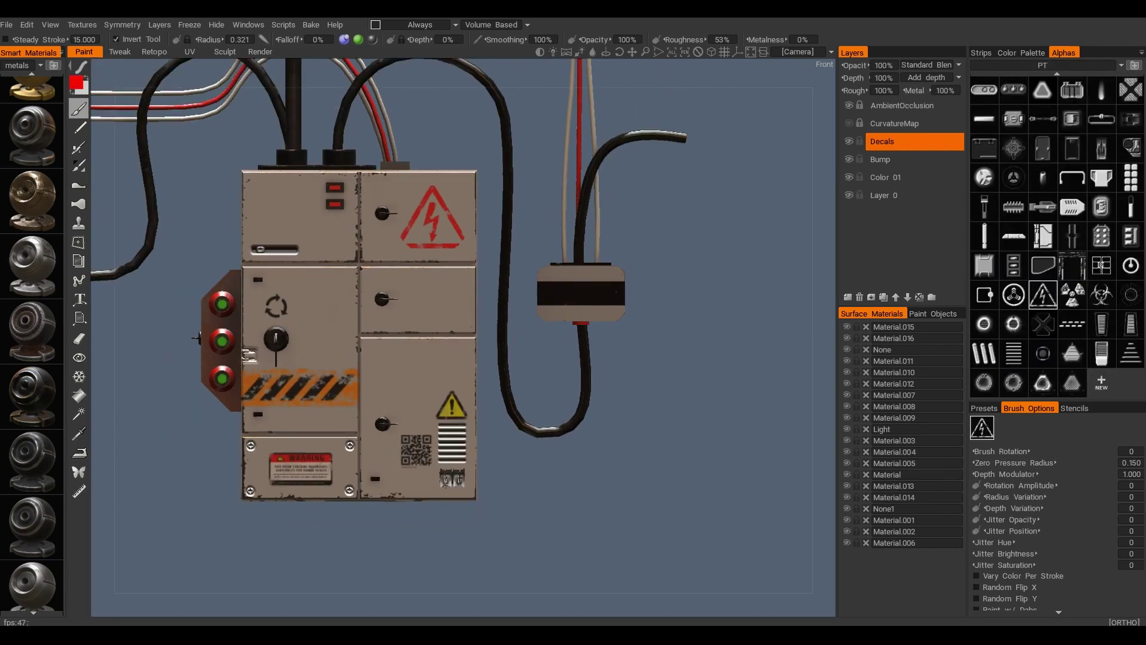
{"action": "left_click", "coordinate": [880, 159]}
Step: Set bump depth to 165% and stamp a raised red bar on the right door
{"action": "right_click_drag", "start_coordinate": [431, 308], "coordinate": [435, 311]}
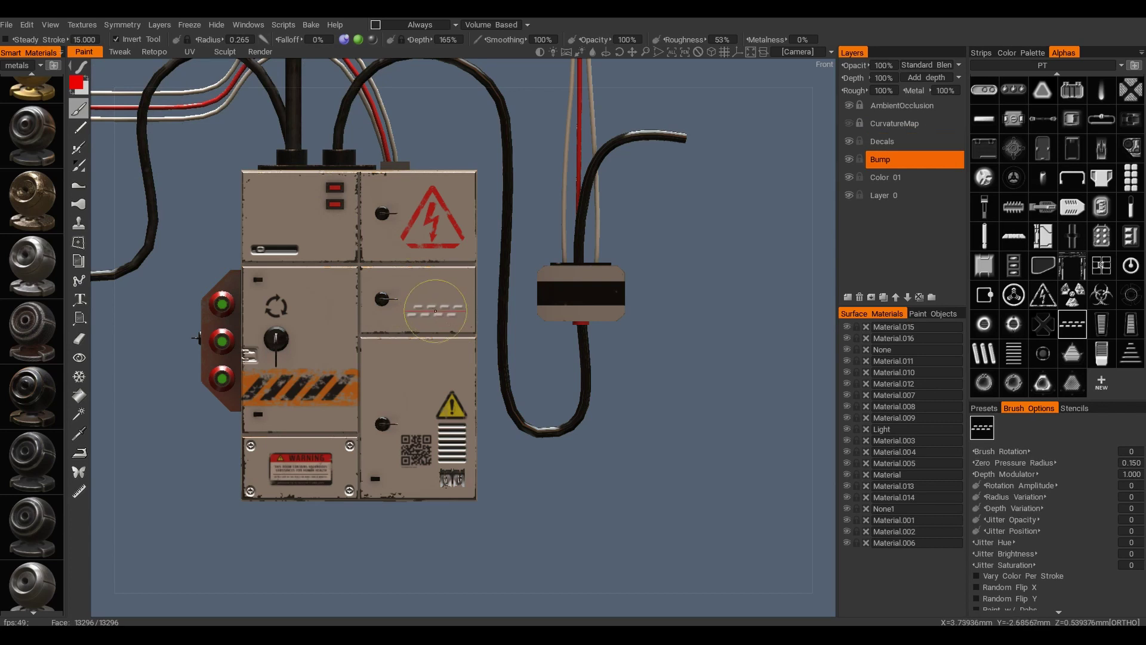
{"action": "scroll", "coordinate": [1057, 236], "scroll_direction": "up", "scroll_amount": 5}
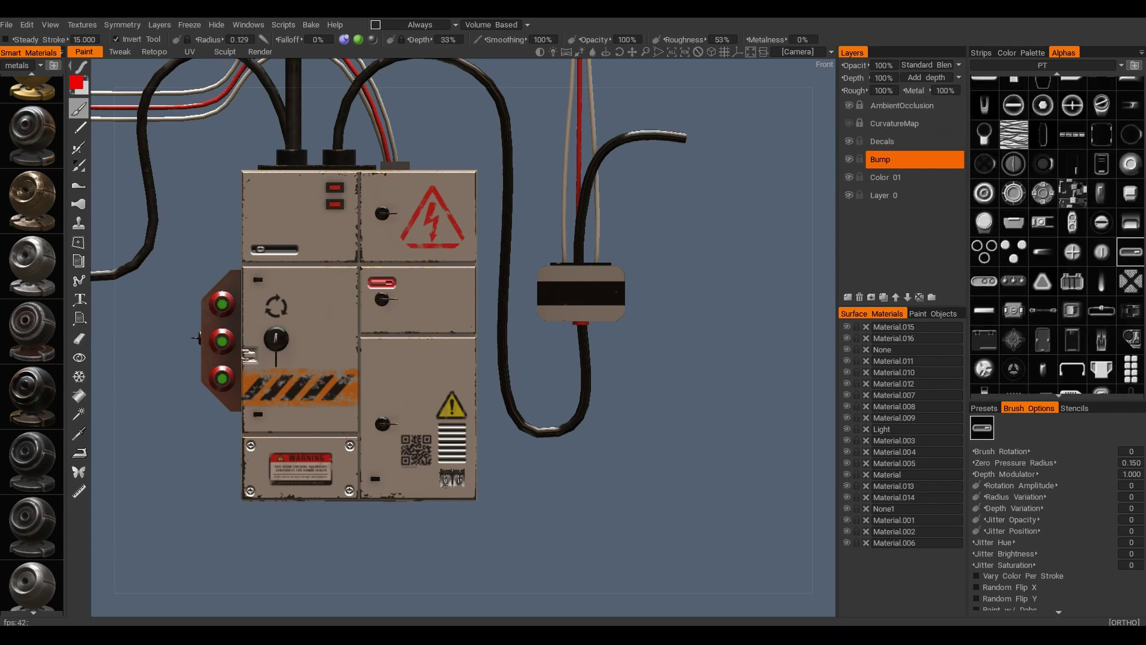
{"action": "left_click", "coordinate": [1130, 369]}
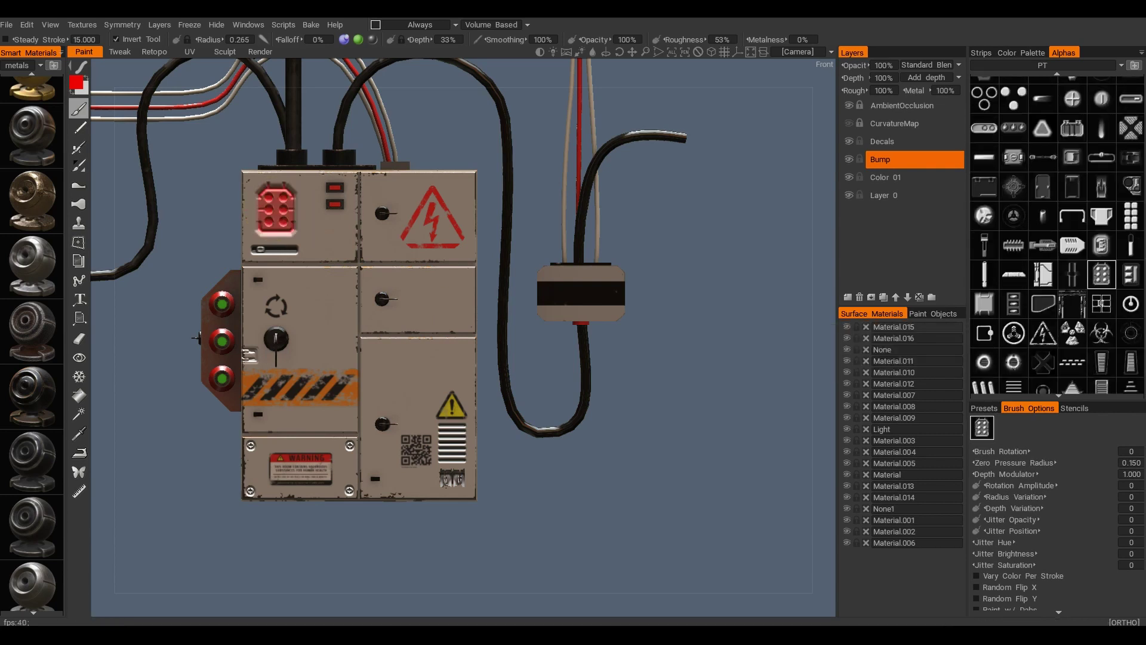
{"action": "scroll", "coordinate": [1057, 239], "scroll_direction": "up", "scroll_amount": 1}
{"action": "scroll", "coordinate": [1013, 239], "scroll_direction": "down", "scroll_amount": 3}
{"action": "left_click", "coordinate": [1013, 208]}
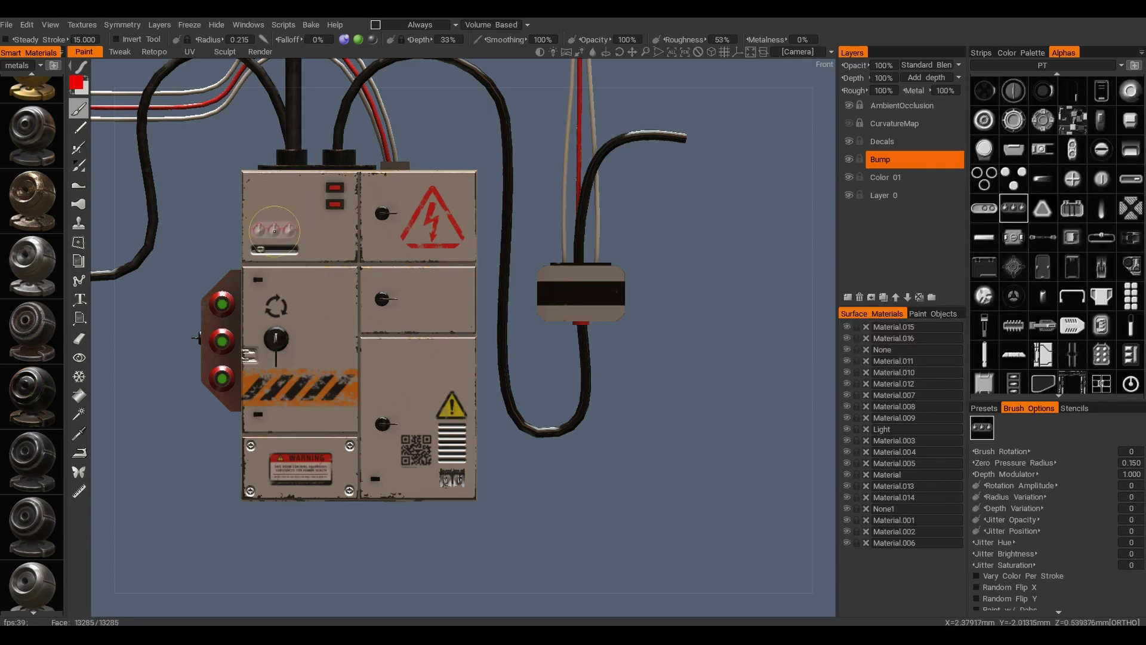
{"action": "scroll", "coordinate": [1130, 317], "scroll_direction": "down", "scroll_amount": 1}
{"action": "left_click", "coordinate": [1130, 316]}
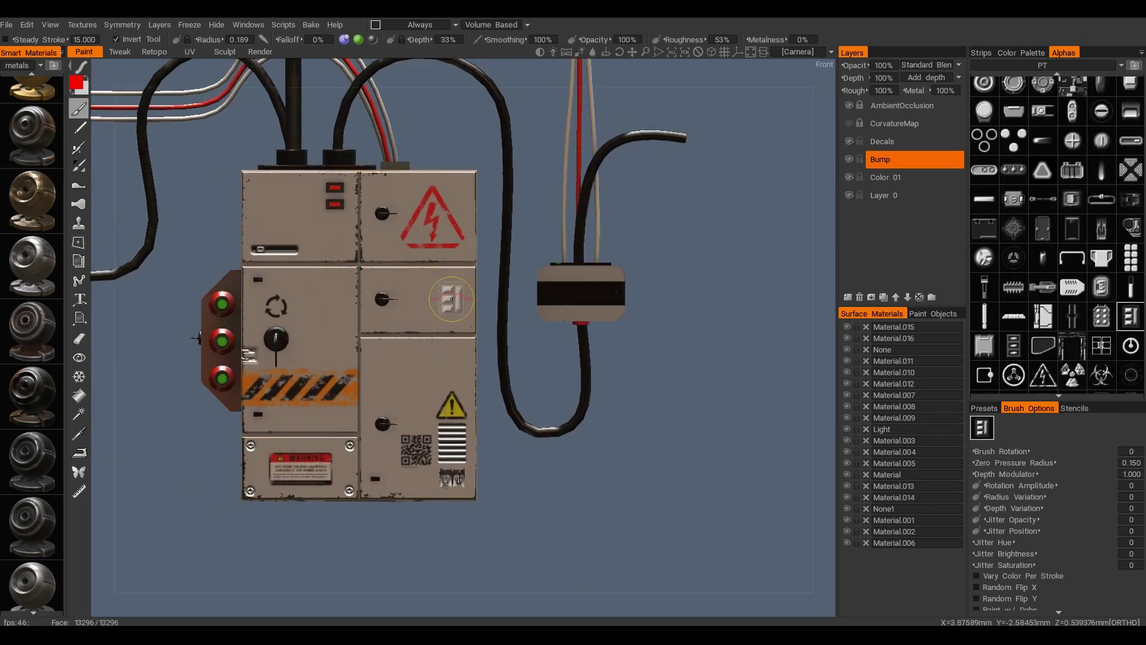
{"action": "scroll", "coordinate": [382, 390], "scroll_direction": "up", "scroll_amount": 3}
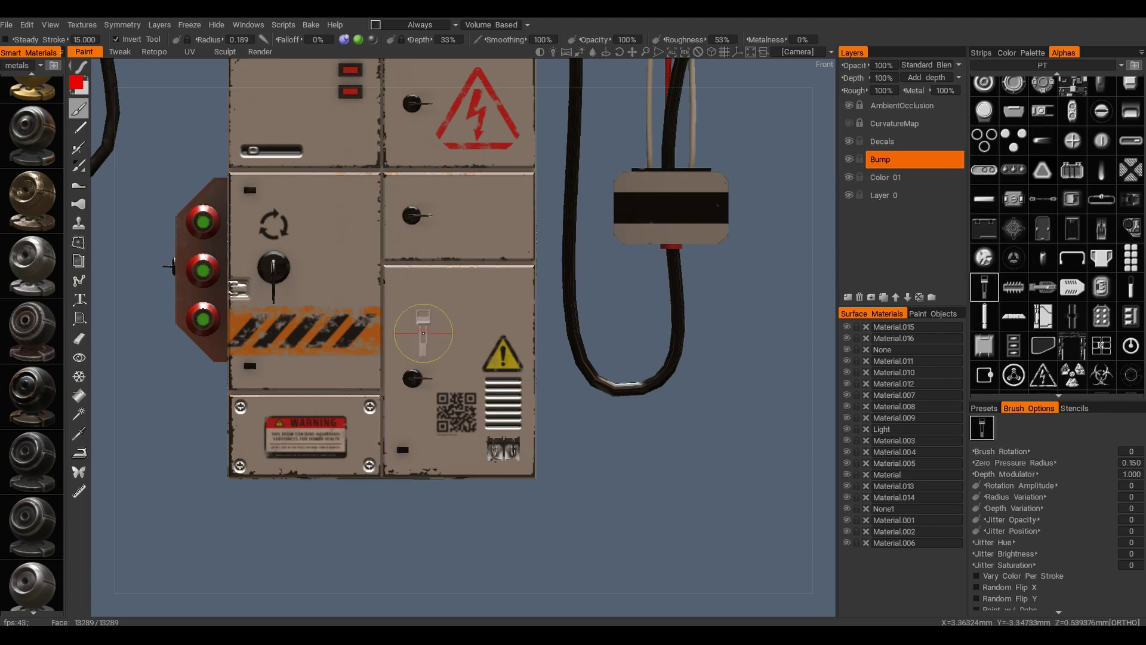
{"action": "left_click", "coordinate": [411, 408]}
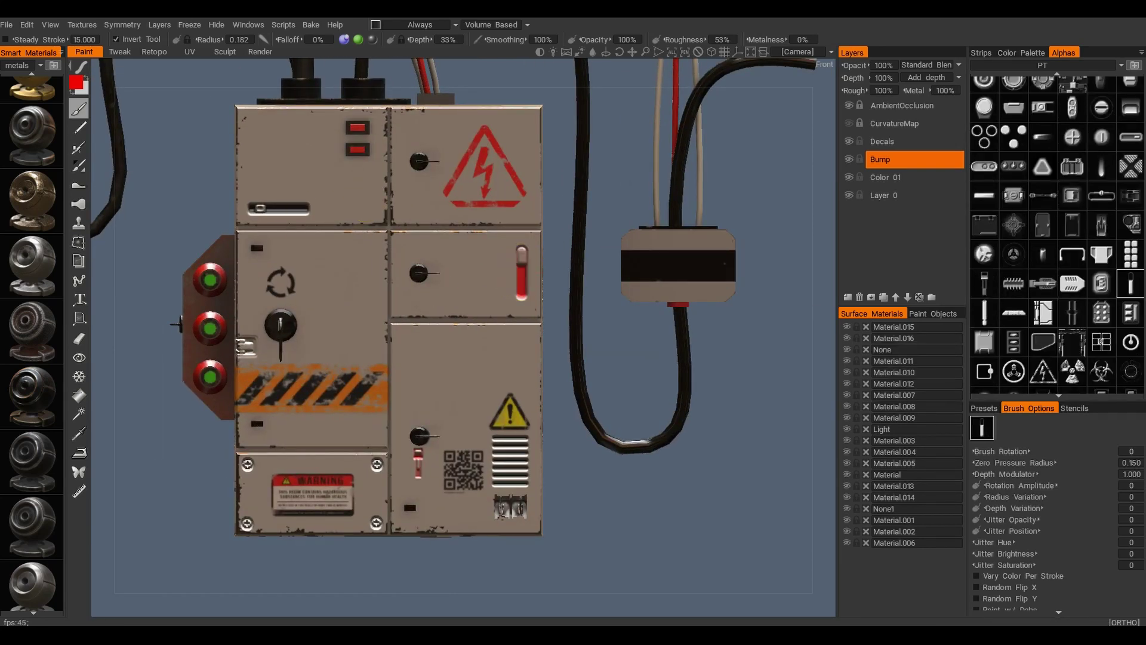
{"action": "scroll", "coordinate": [462, 305], "scroll_direction": "down", "scroll_amount": 3}
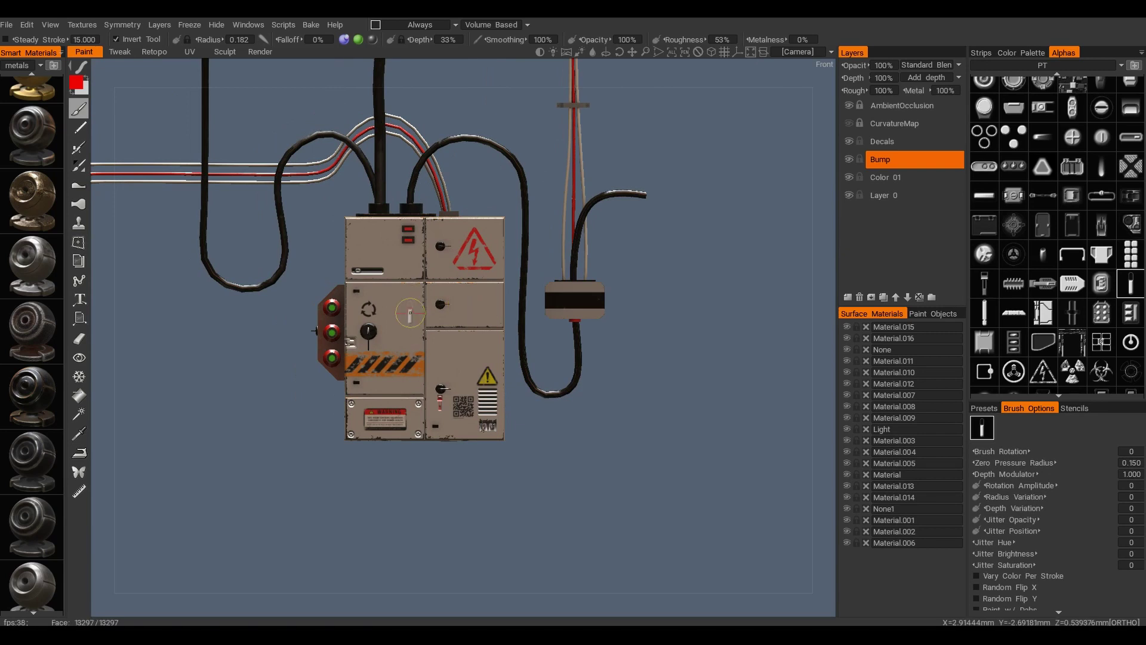
Step: Add a layer named Dirts and open the dirt smart materials category
{"action": "scroll", "coordinate": [492, 306], "scroll_direction": "down", "scroll_amount": 2}
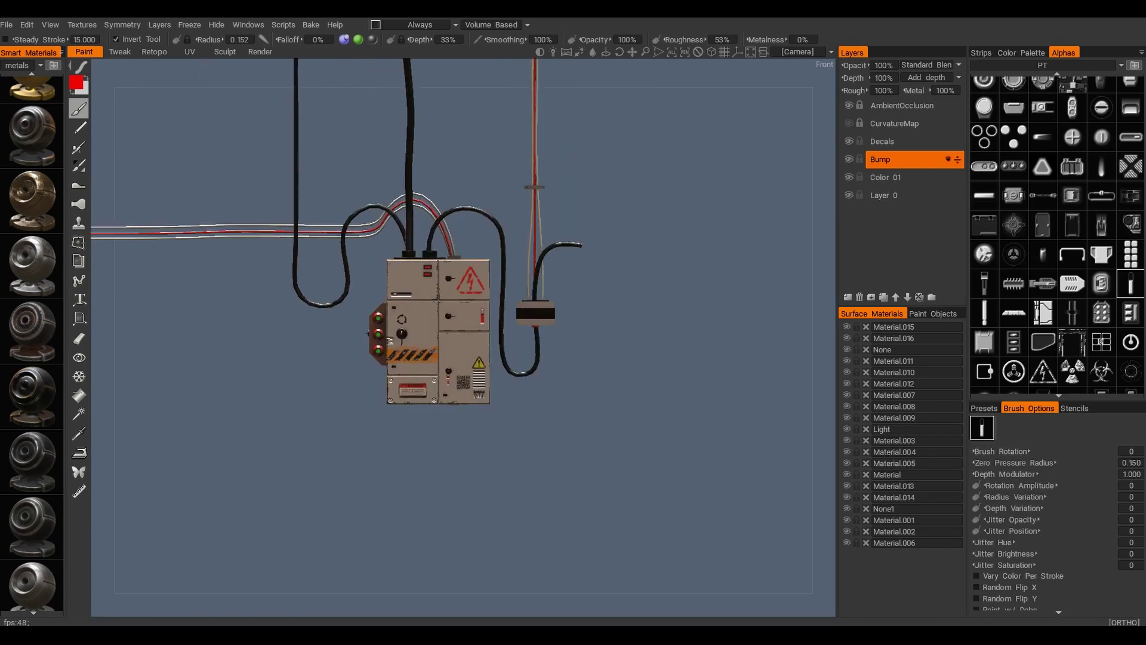
{"action": "left_click", "coordinate": [848, 297]}
{"action": "key", "text": "Return"}
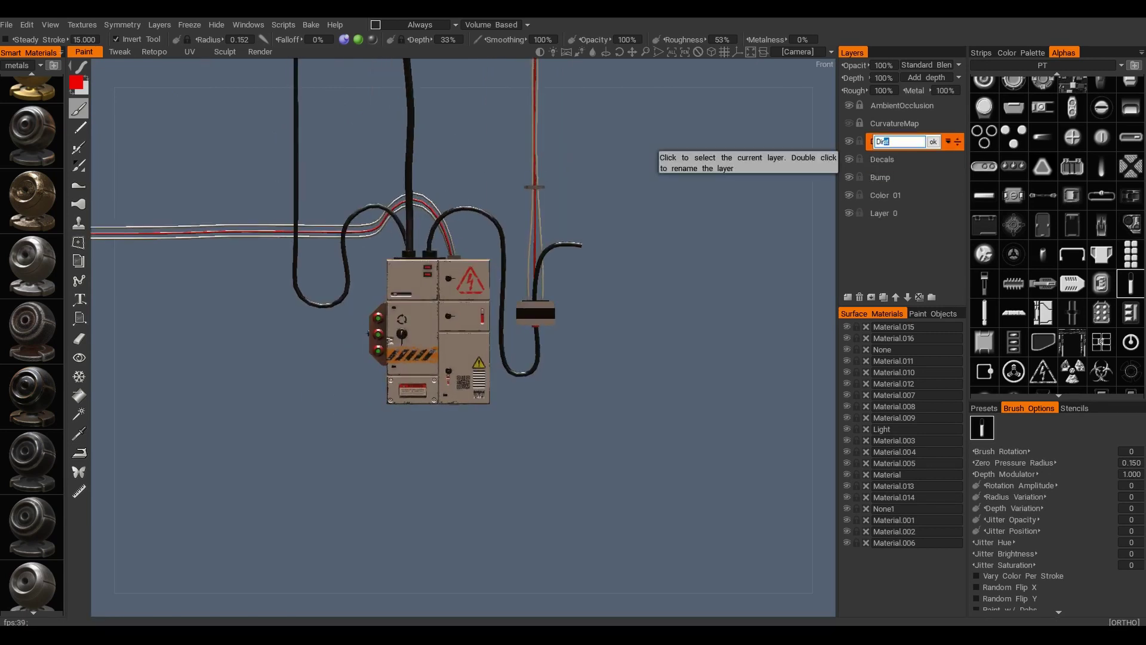
{"action": "type", "text": "s"}
{"action": "key", "text": "Return"}
{"action": "left_click", "coordinate": [40, 65]}
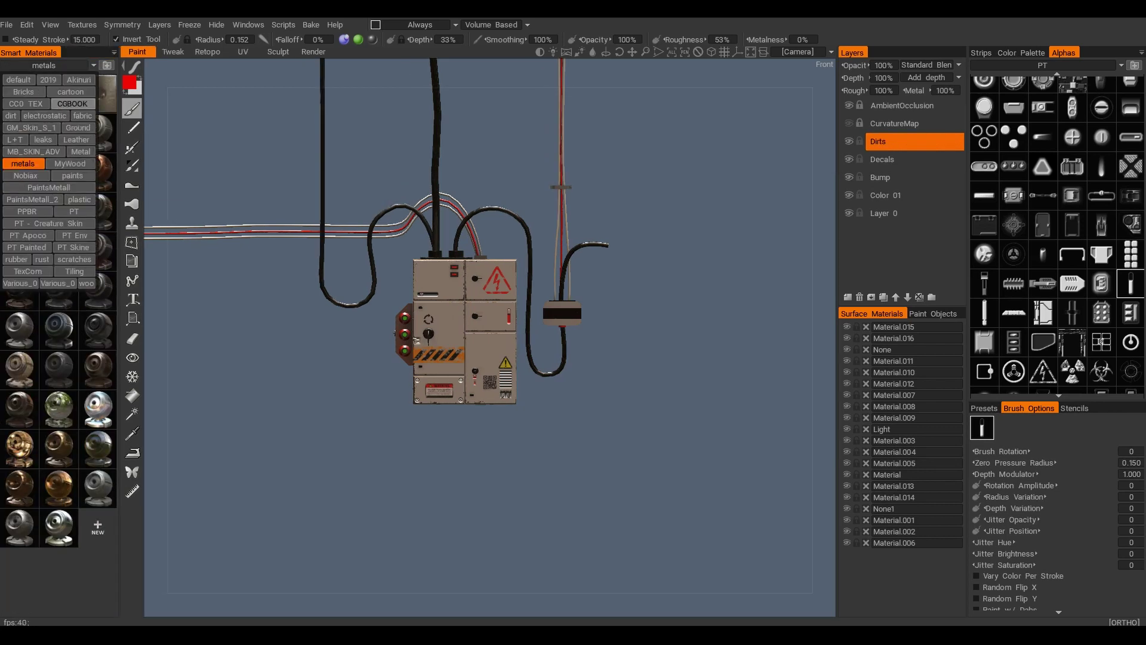
{"action": "left_click", "coordinate": [11, 115]}
{"action": "mouse_move", "coordinate": [58, 172]}
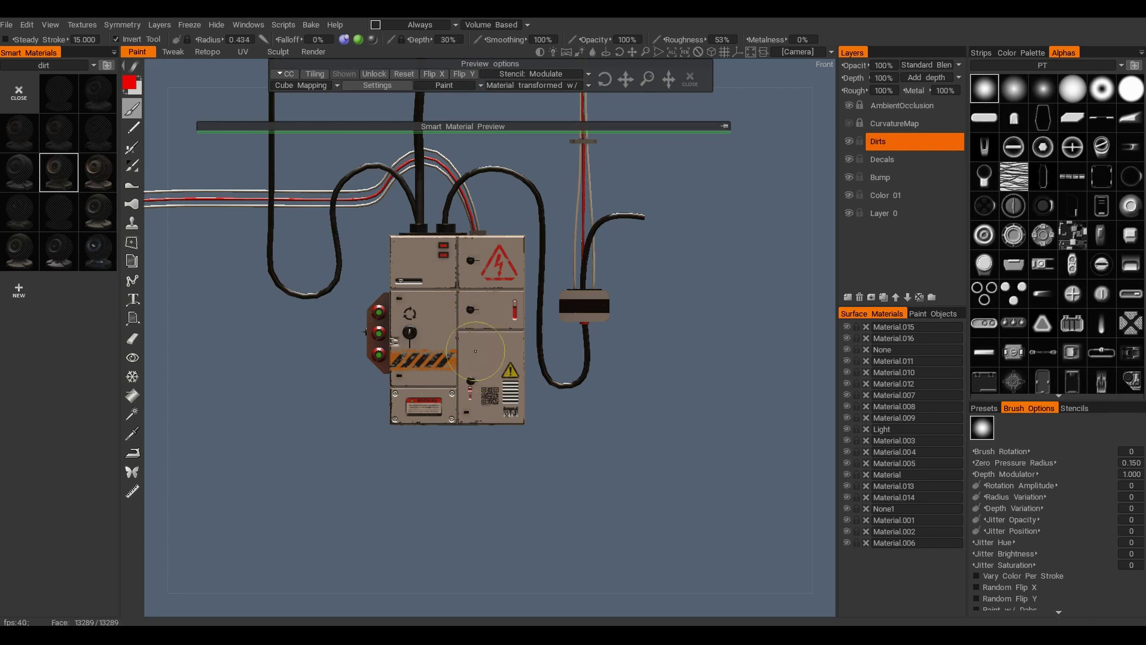
Step: Shrink the dirt brush radius to 0.235 and speckle grime over the cabinet, checking its sides
{"action": "scroll", "coordinate": [475, 356], "scroll_direction": "up", "scroll_amount": 5}
{"action": "right_click_drag", "start_coordinate": [457, 369], "coordinate": [412, 370]}
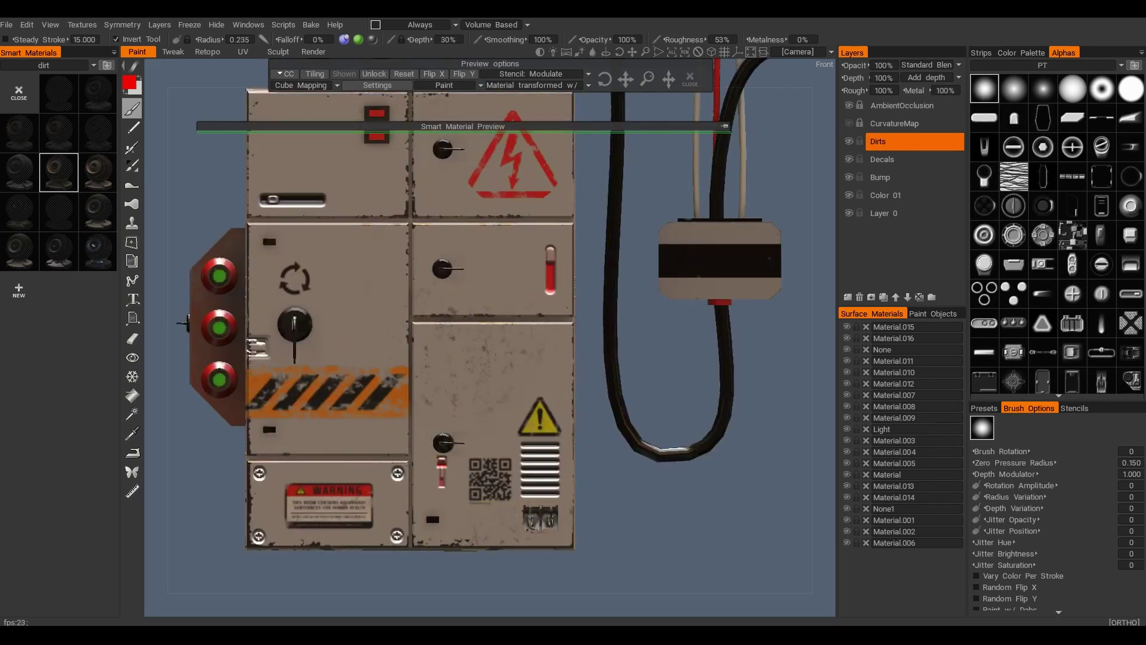
{"action": "middle_click_drag", "start_coordinate": [454, 257], "coordinate": [573, 258]}
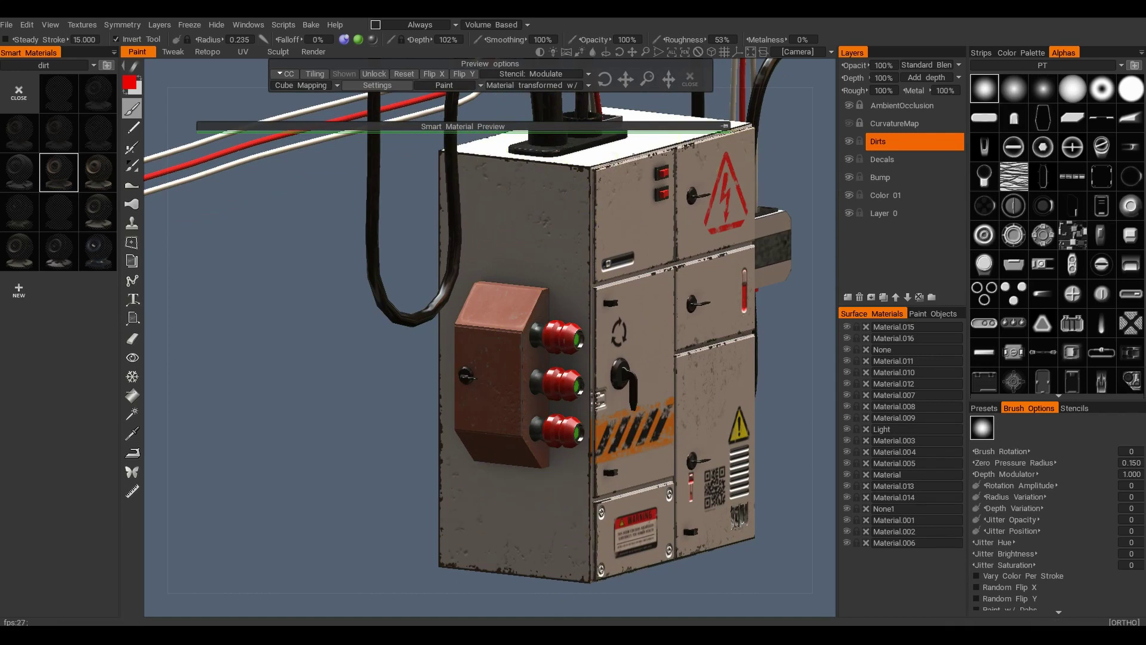
{"action": "middle_click_drag", "start_coordinate": [472, 343], "coordinate": [603, 263]}
{"action": "scroll", "coordinate": [603, 263], "scroll_direction": "up", "scroll_amount": 3}
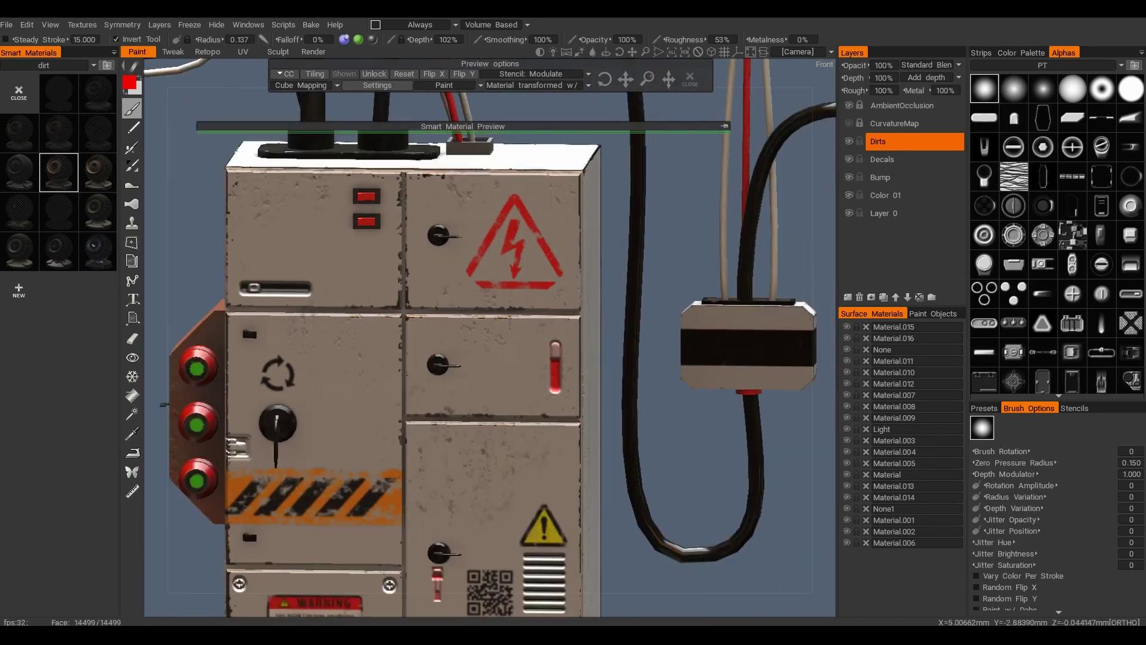
{"action": "middle_click_drag", "start_coordinate": [454, 358], "coordinate": [515, 440]}
{"action": "scroll", "coordinate": [515, 440], "scroll_direction": "up", "scroll_amount": 3}
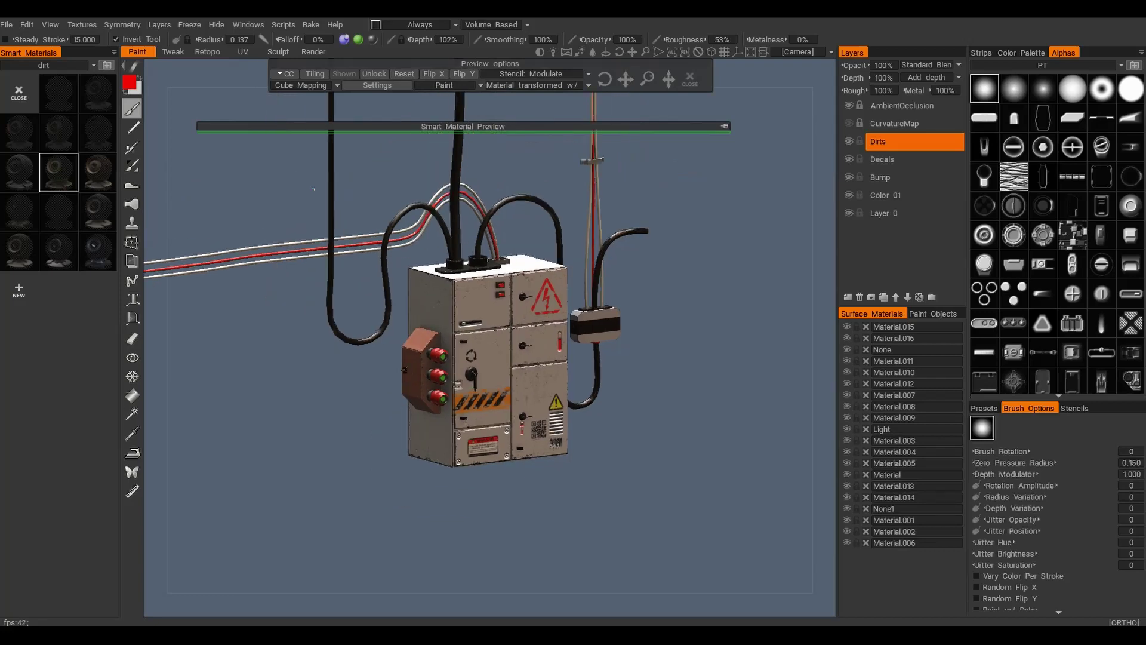
{"action": "left_click", "coordinate": [6, 24]}
{"action": "key", "text": "Escape"}
Step: On the Decals layer, prepare a light-blue dot-grid alpha decal for the cable clamp
{"action": "left_click", "coordinate": [690, 78]}
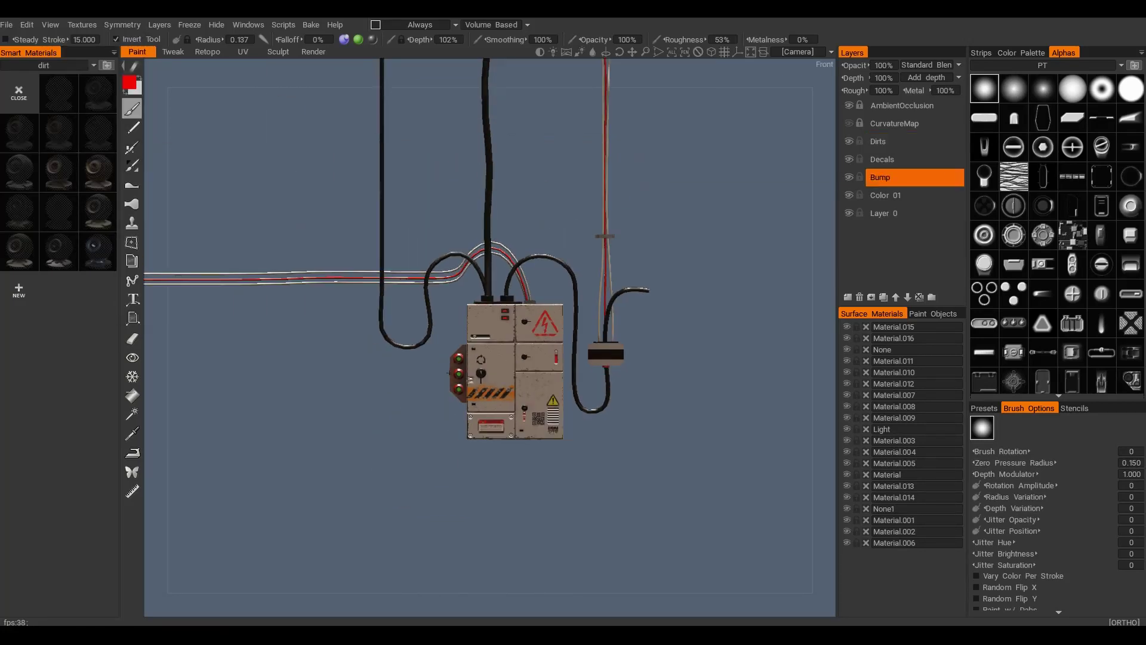
{"action": "left_click", "coordinate": [882, 159]}
{"action": "scroll", "coordinate": [779, 402], "scroll_direction": "up", "scroll_amount": 3}
{"action": "scroll", "coordinate": [544, 344], "scroll_direction": "up", "scroll_amount": 2}
{"action": "scroll", "coordinate": [1057, 239], "scroll_direction": "down", "scroll_amount": 2}
{"action": "left_click", "coordinate": [1131, 334]}
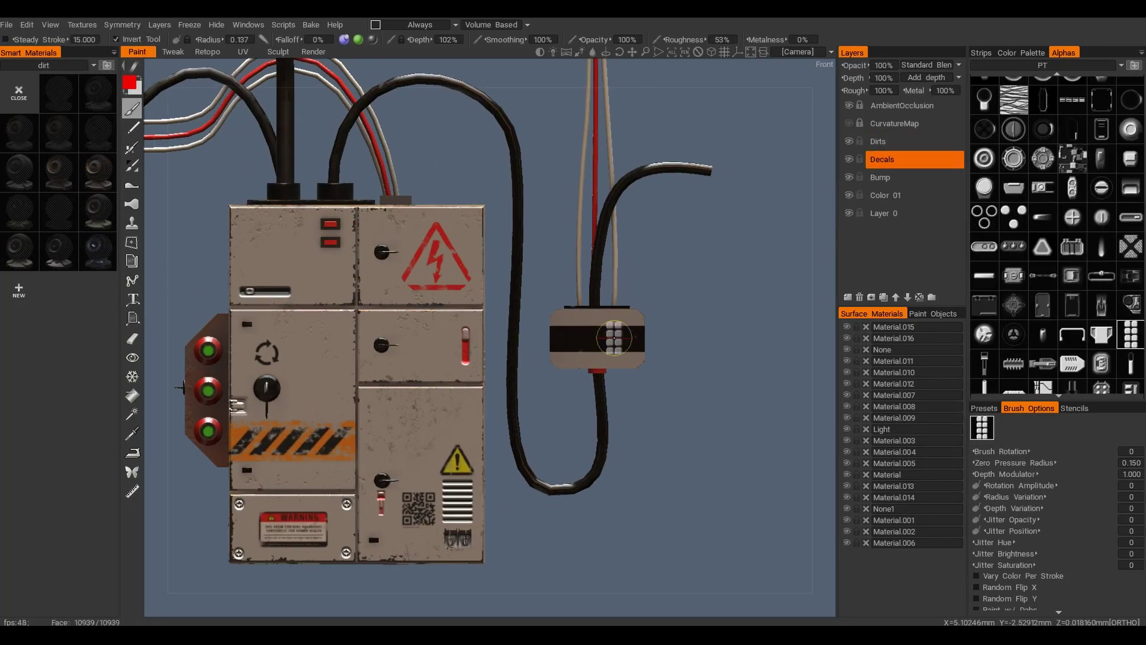
{"action": "left_click", "coordinate": [130, 84]}
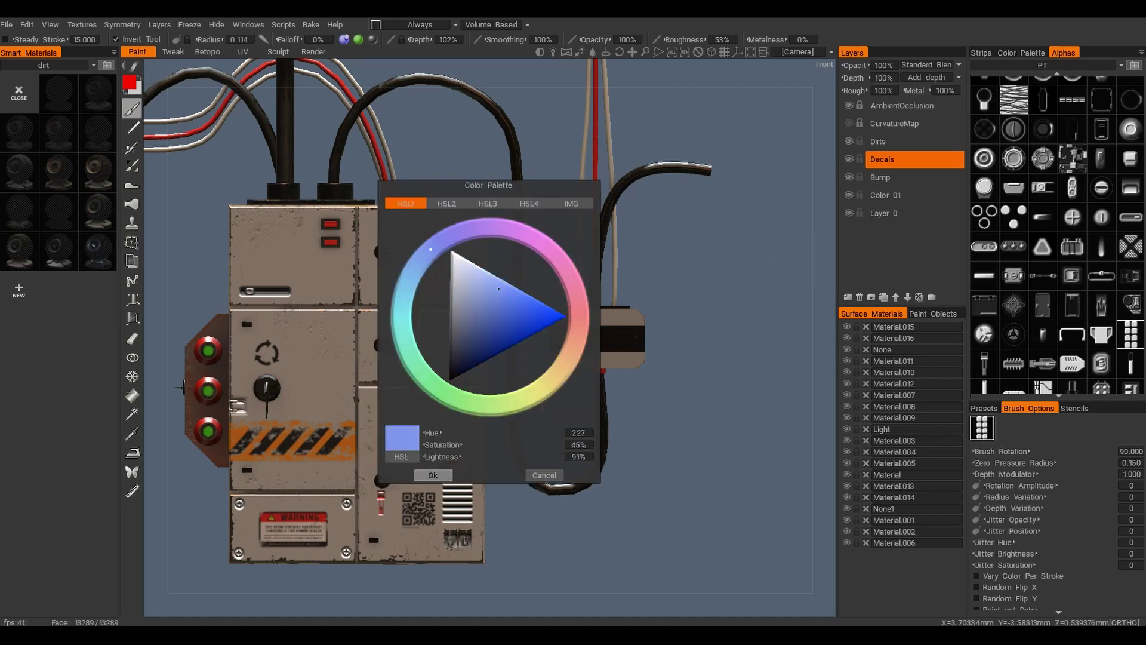
{"action": "left_click", "coordinate": [433, 475]}
Step: Add a small orange hazard-stripe decal from the Dekals alpha set beside the dot grid
{"action": "left_click_drag", "start_coordinate": [181, 387], "coordinate": [206, 382]}
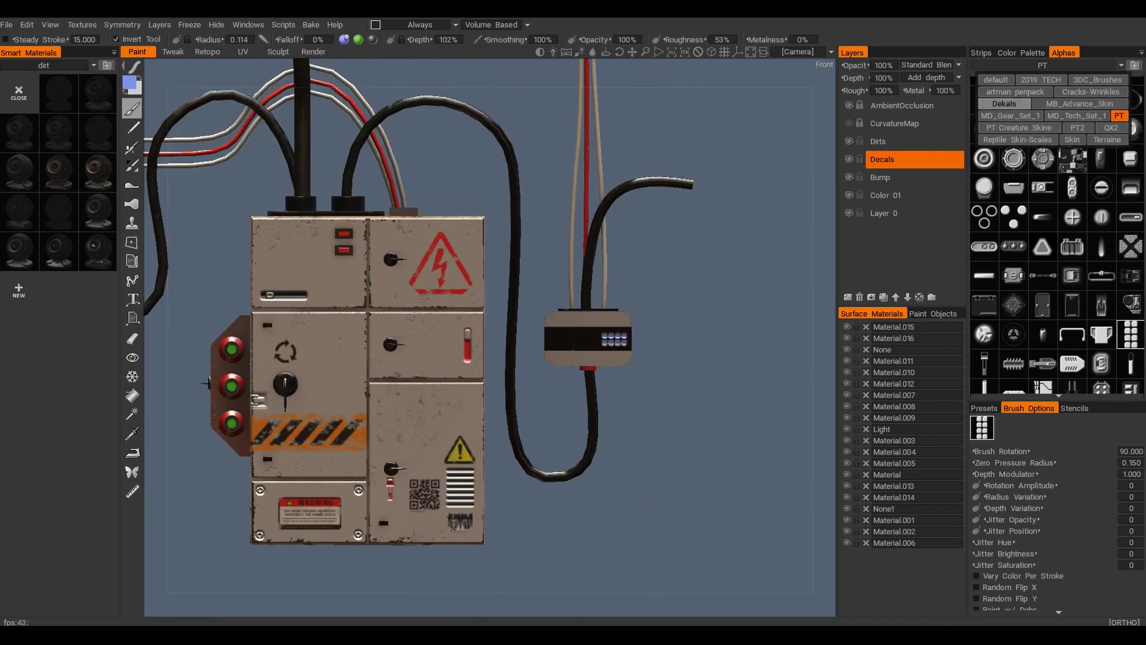
{"action": "left_click", "coordinate": [1005, 104]}
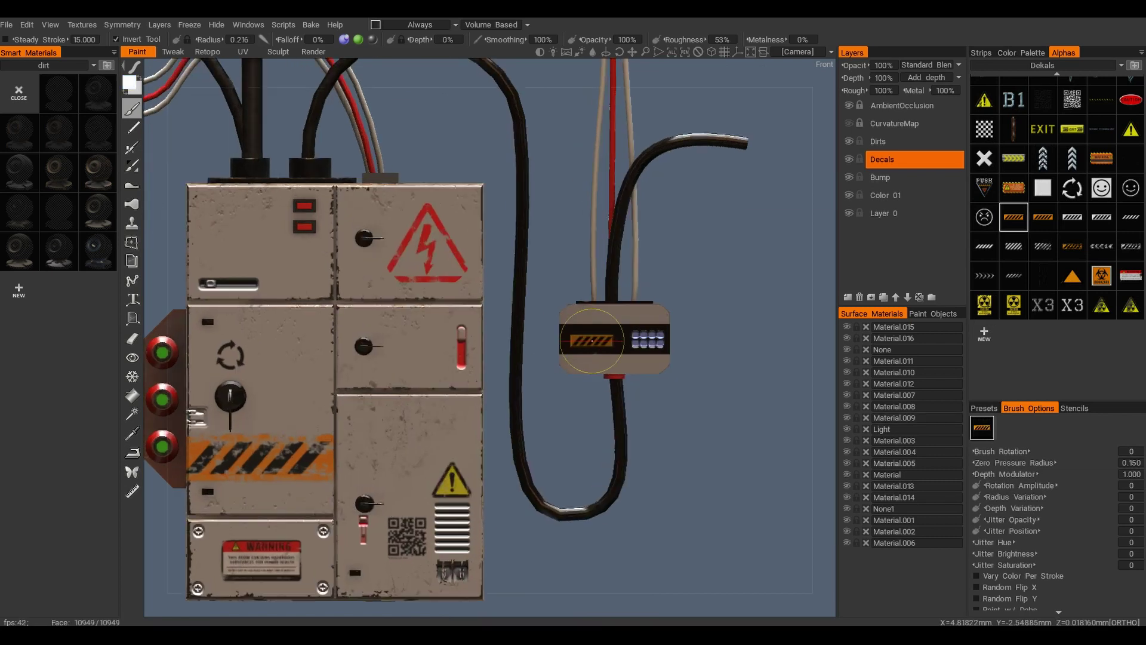
{"action": "scroll", "coordinate": [206, 382], "scroll_direction": "down", "scroll_amount": 3}
{"action": "left_click_drag", "start_coordinate": [206, 382], "coordinate": [192, 369]}
{"action": "scroll", "coordinate": [192, 369], "scroll_direction": "up", "scroll_amount": 3}
Step: Load the chrome metal smart material on Color 01 for the pole bracket, using Fill painting
{"action": "left_click", "coordinate": [885, 194]}
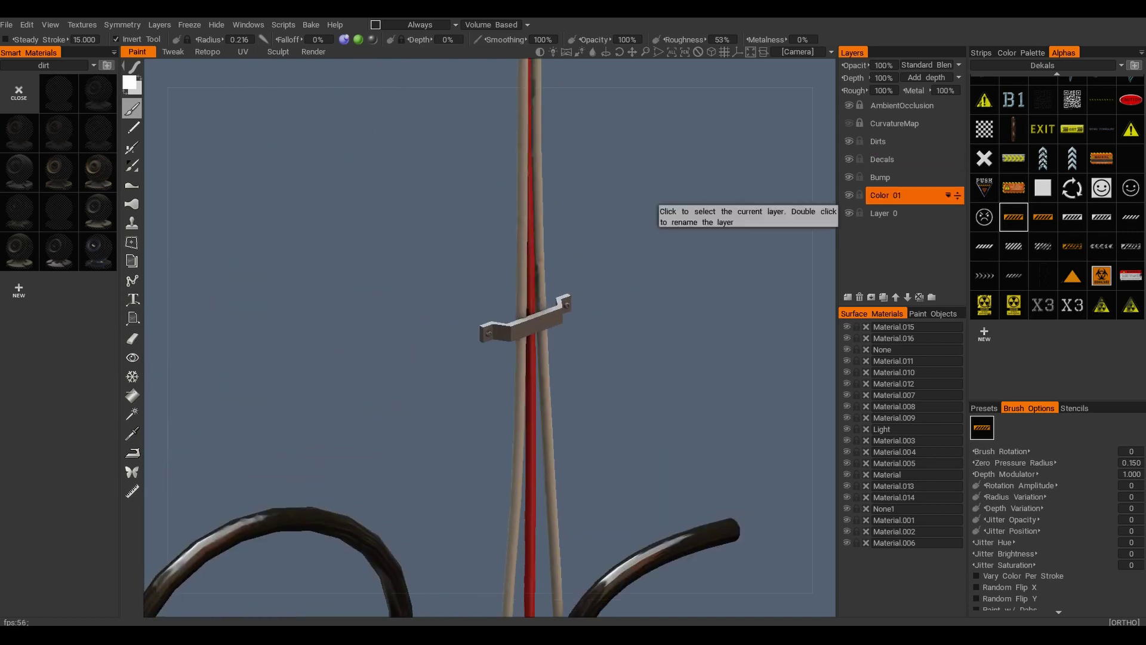
{"action": "left_click", "coordinate": [59, 65]}
{"action": "left_click", "coordinate": [48, 163]}
{"action": "left_click", "coordinate": [97, 448]}
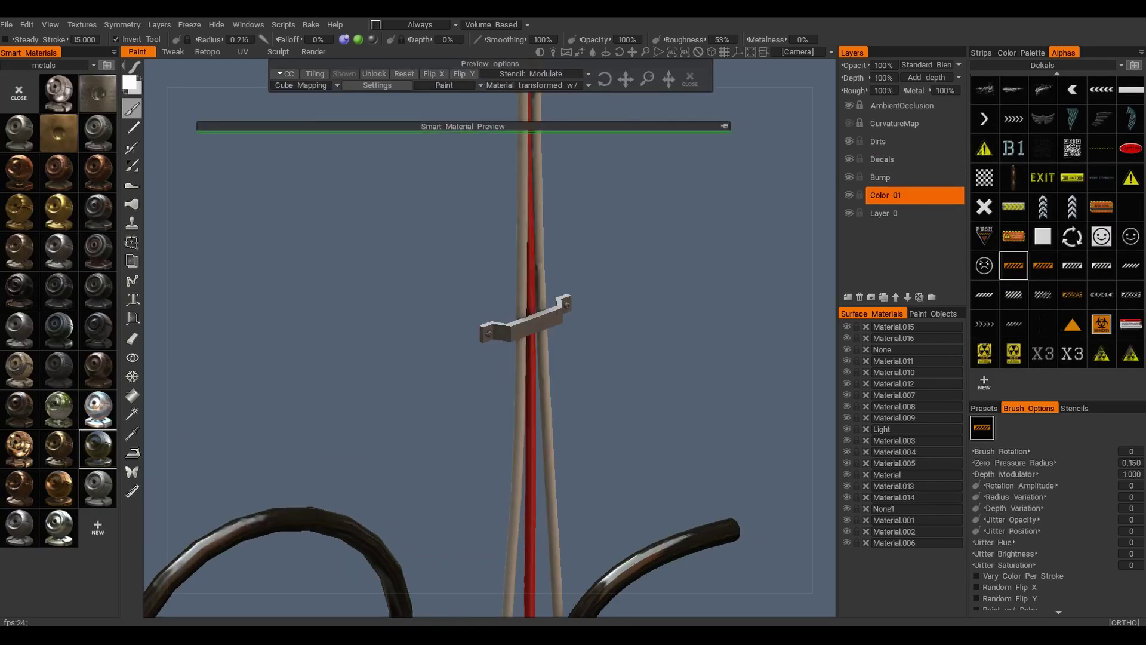
{"action": "left_click", "coordinate": [19, 330]}
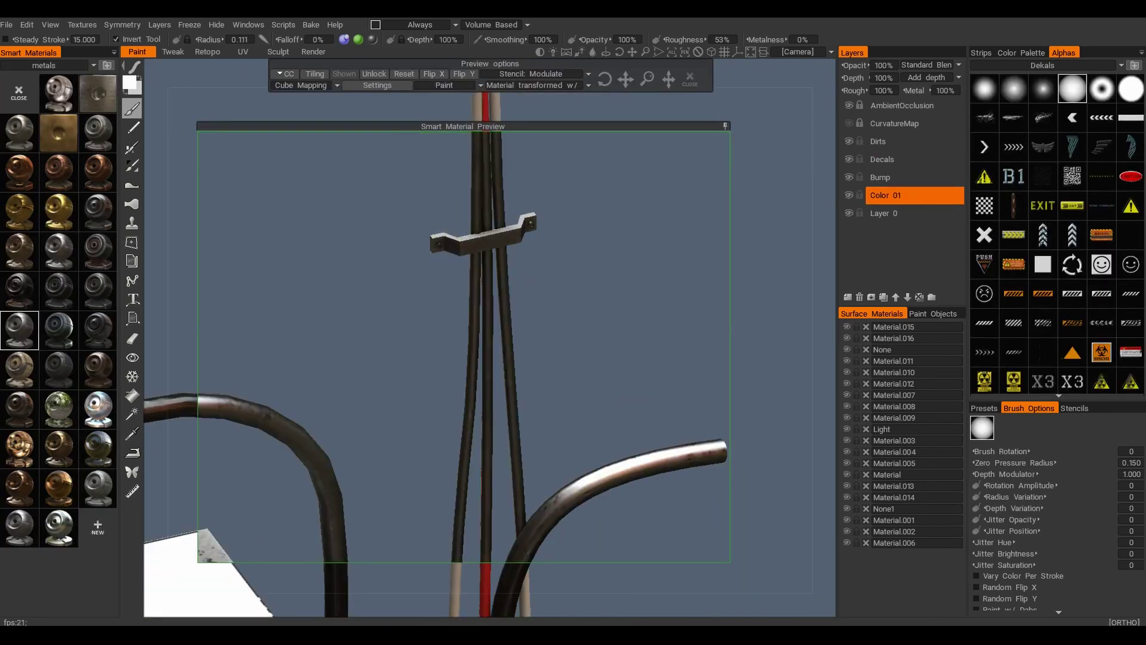
{"action": "left_click", "coordinate": [97, 410]}
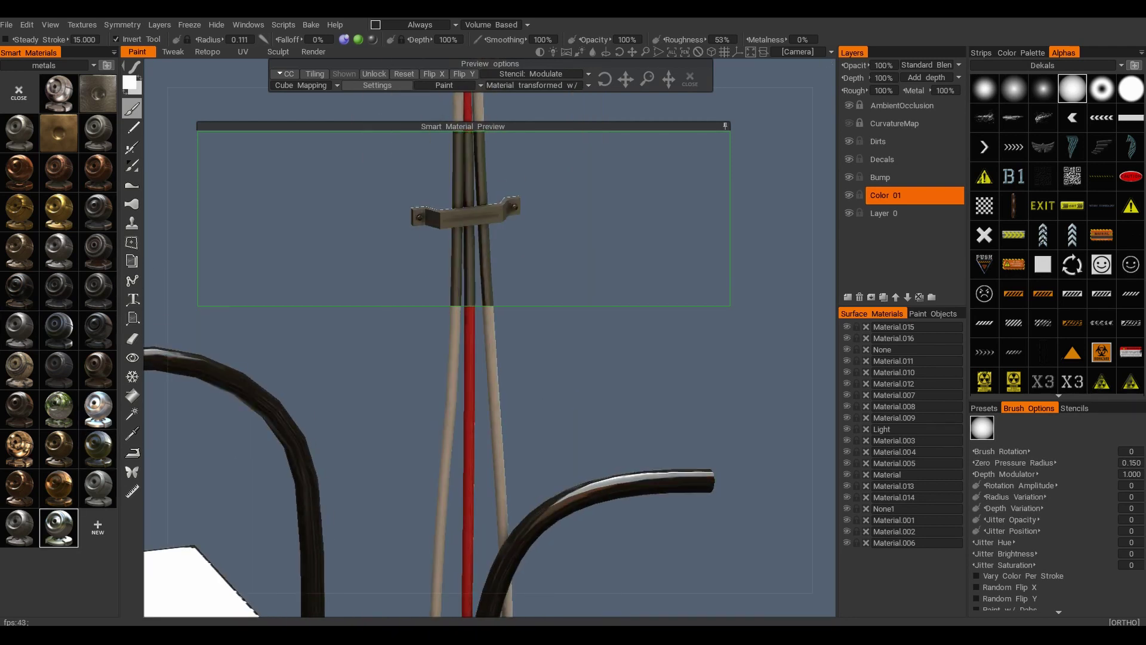
{"action": "left_click", "coordinate": [132, 66]}
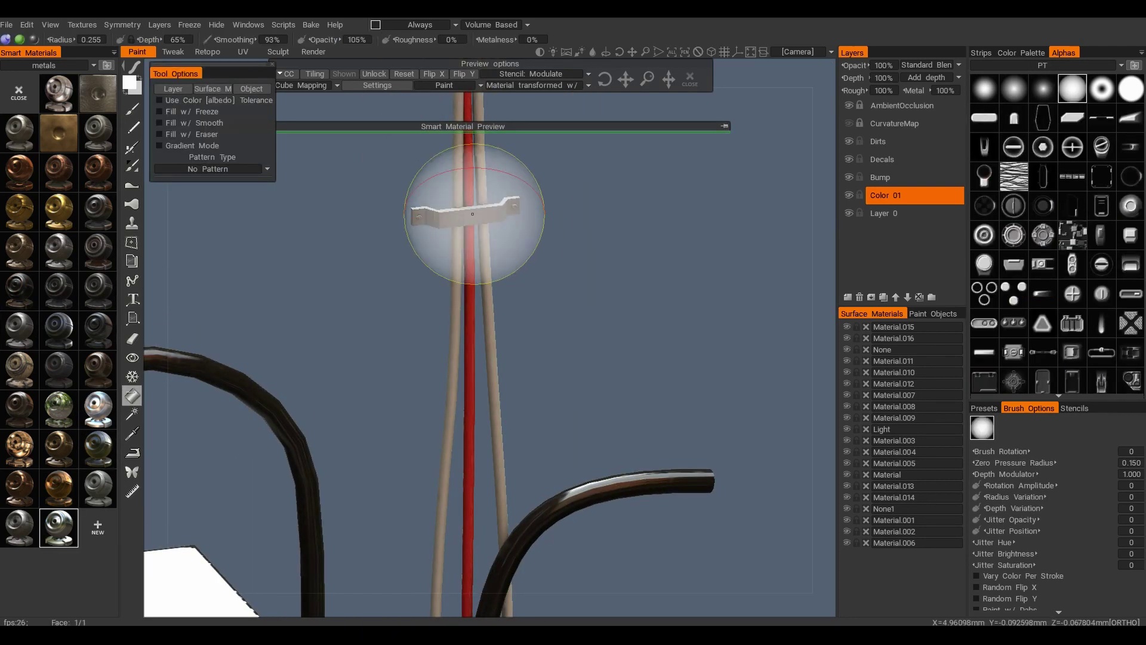